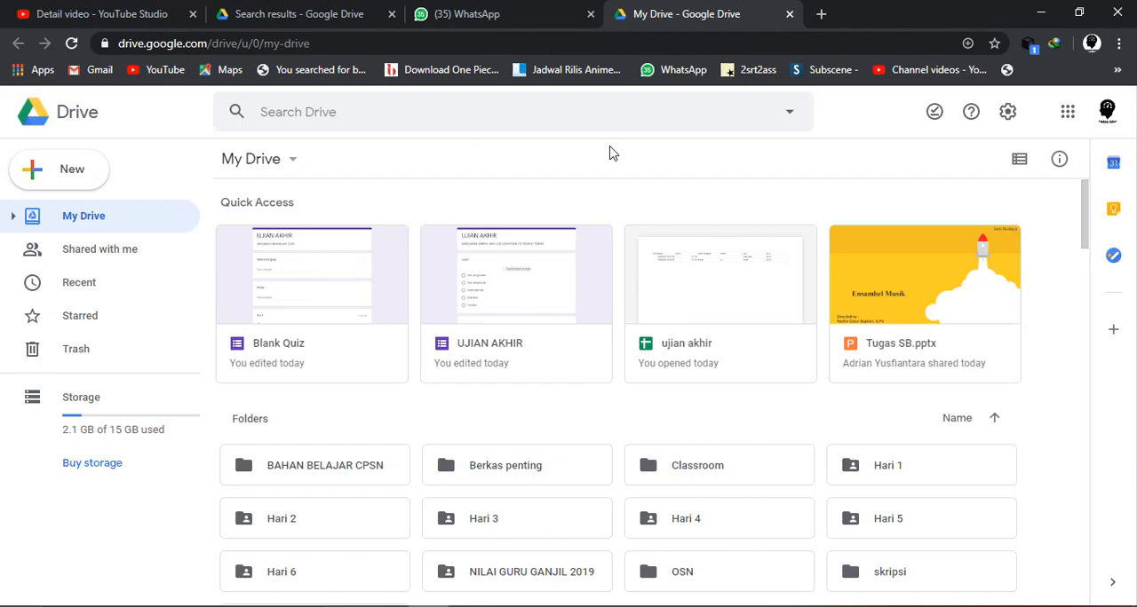
# - Go to drive.google.com in the current browser tab to load the My Drive page
pyautogui.click(432, 42)
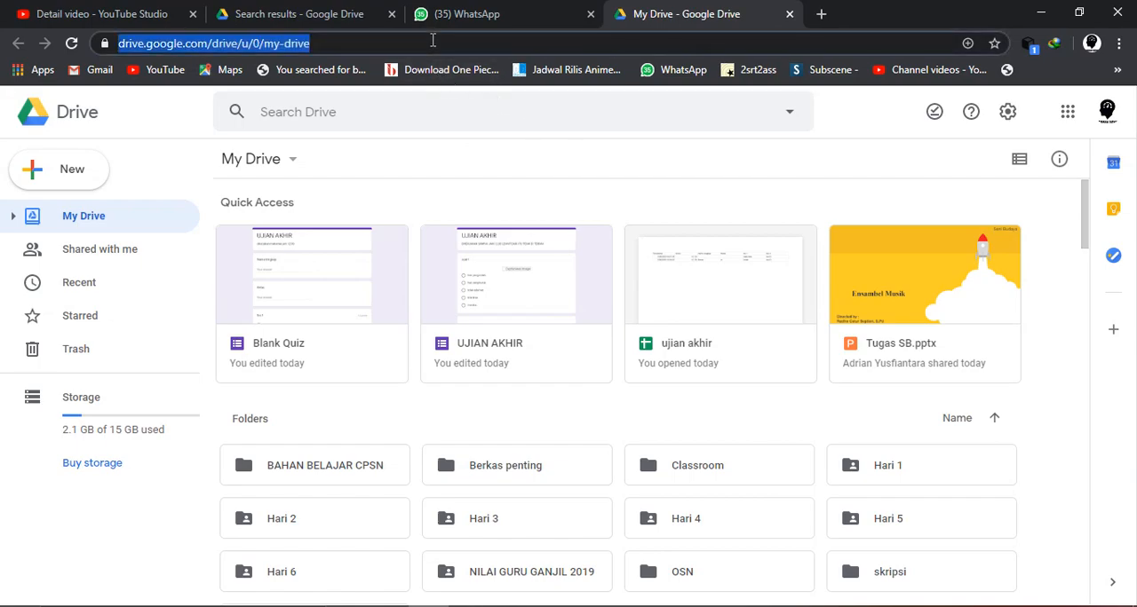
pyautogui.write('dru')
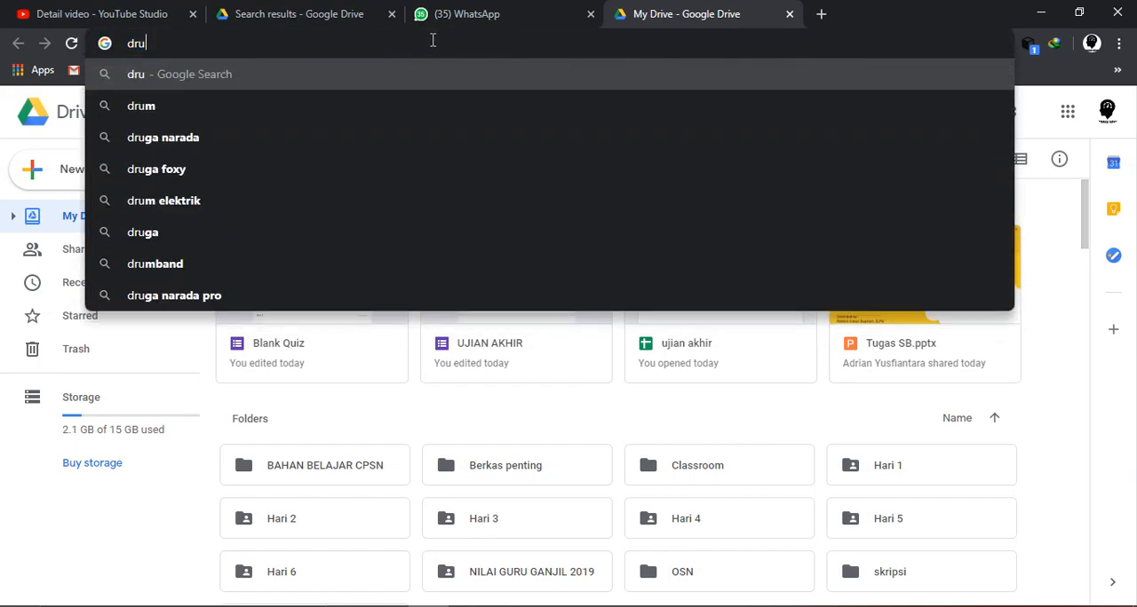
pyautogui.press('BackSpace')
pyautogui.write('ive')
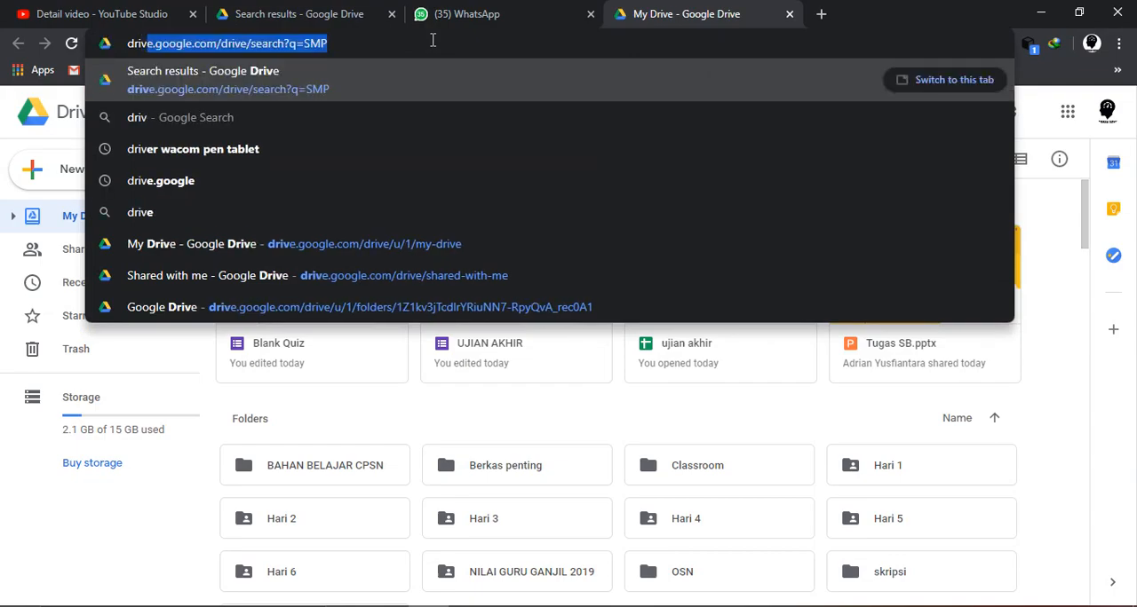
pyautogui.press('Right')
pyautogui.press('BackSpace')
pyautogui.press('BackSpace')
pyautogui.press('BackSpace')
pyautogui.press('BackSpace')
pyautogui.press('BackSpace')
pyautogui.press('BackSpace')
pyautogui.press('BackSpace')
pyautogui.press('BackSpace')
pyautogui.press('BackSpace')
pyautogui.press('BackSpace')
pyautogui.press('BackSpace')
pyautogui.press('BackSpace')
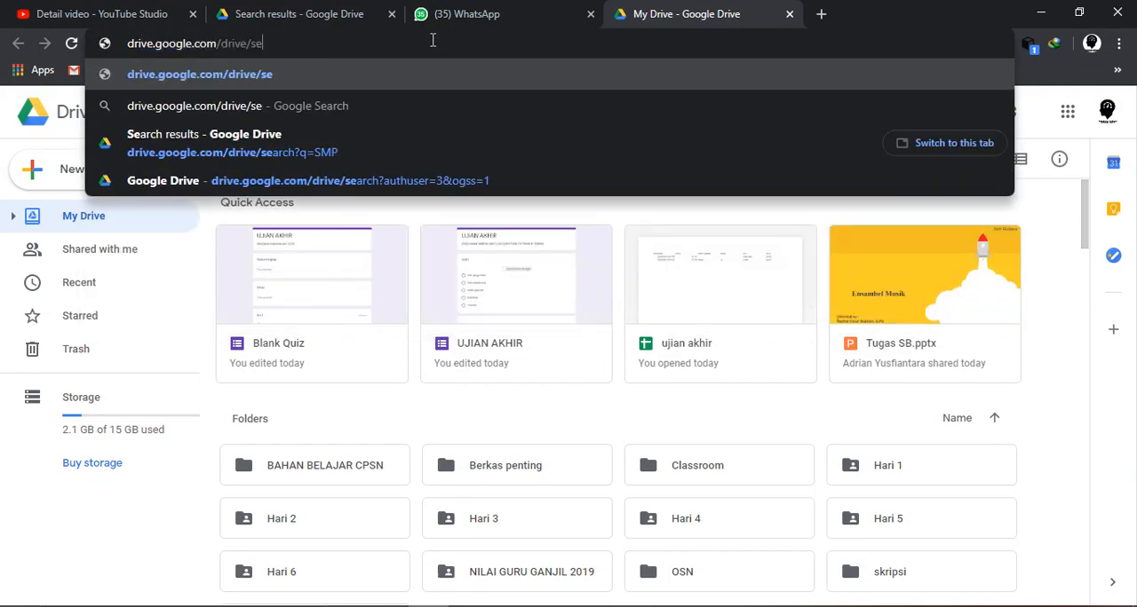
pyautogui.press('Return')
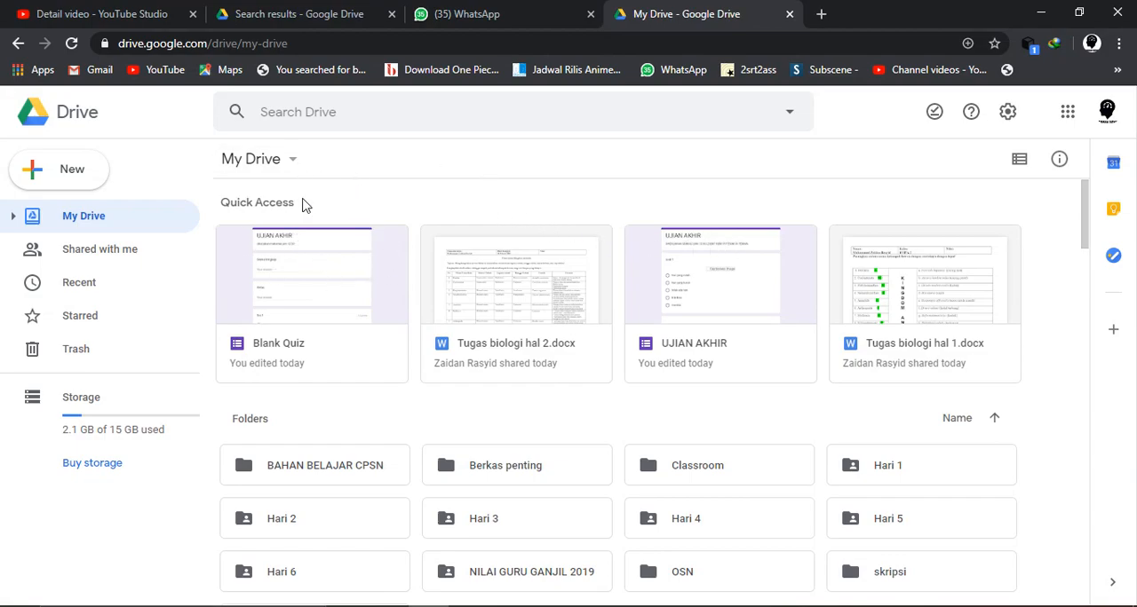
# - Start a new Google Forms file from a template to open the template gallery
pyautogui.click(64, 177)
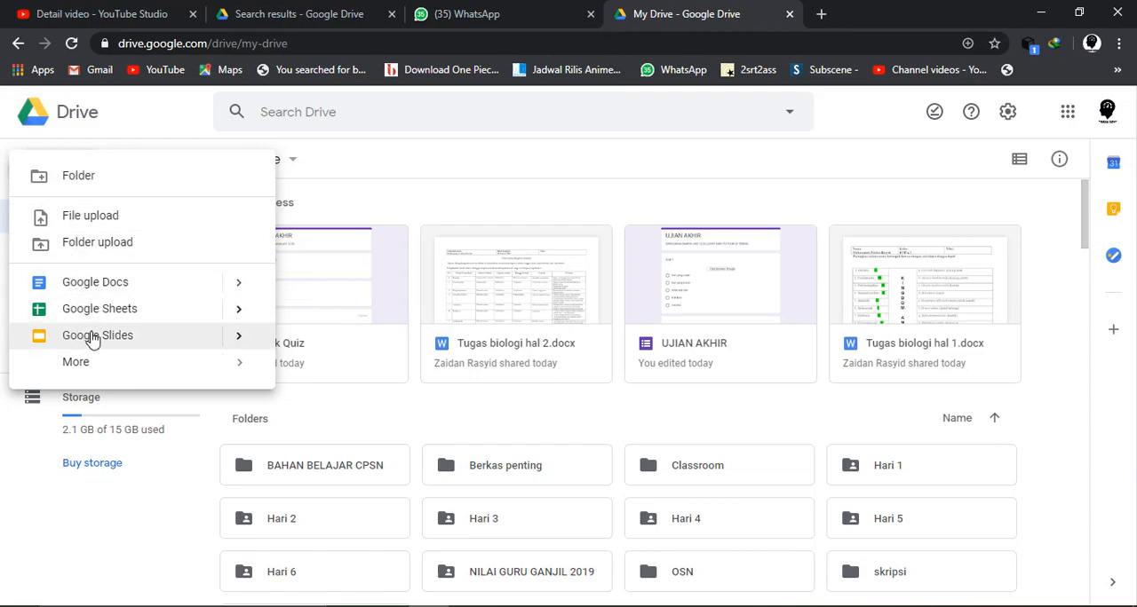
pyautogui.moveTo(92, 369)
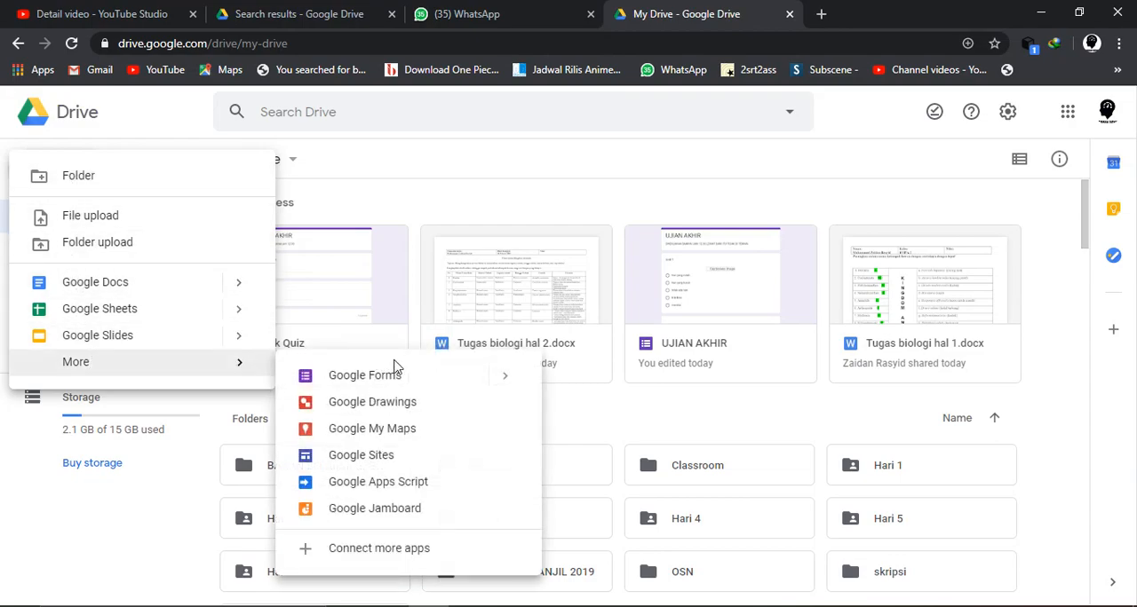
pyautogui.moveTo(503, 380)
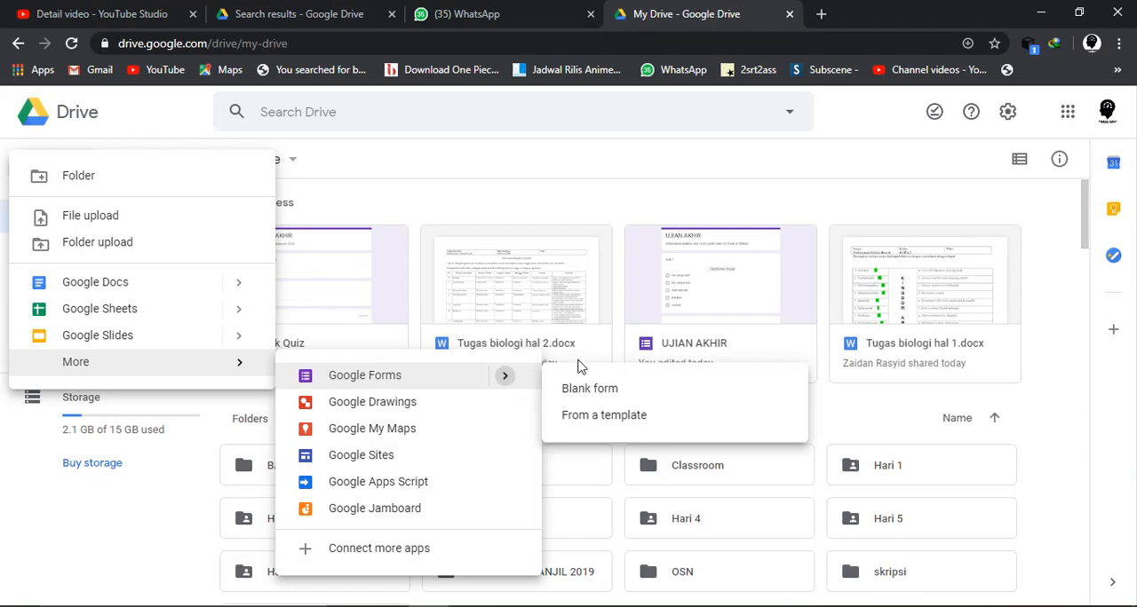
pyautogui.click(660, 427)
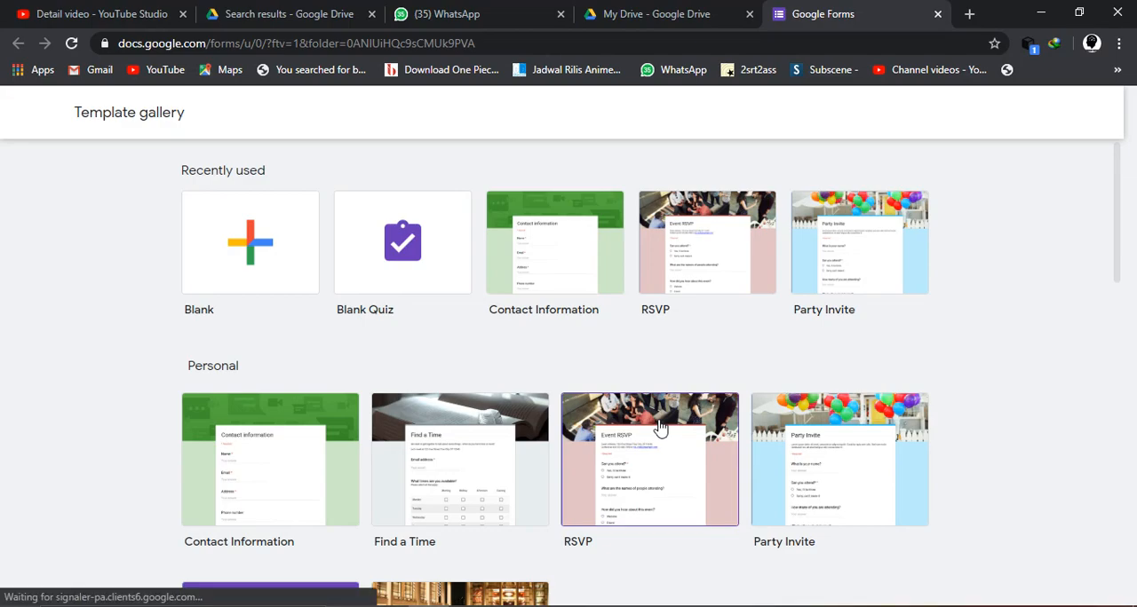
# - Look through the Personal, Work and Education templates and create a form from the Education section's Blank Quiz template
pyautogui.scroll(-2, 659, 428)
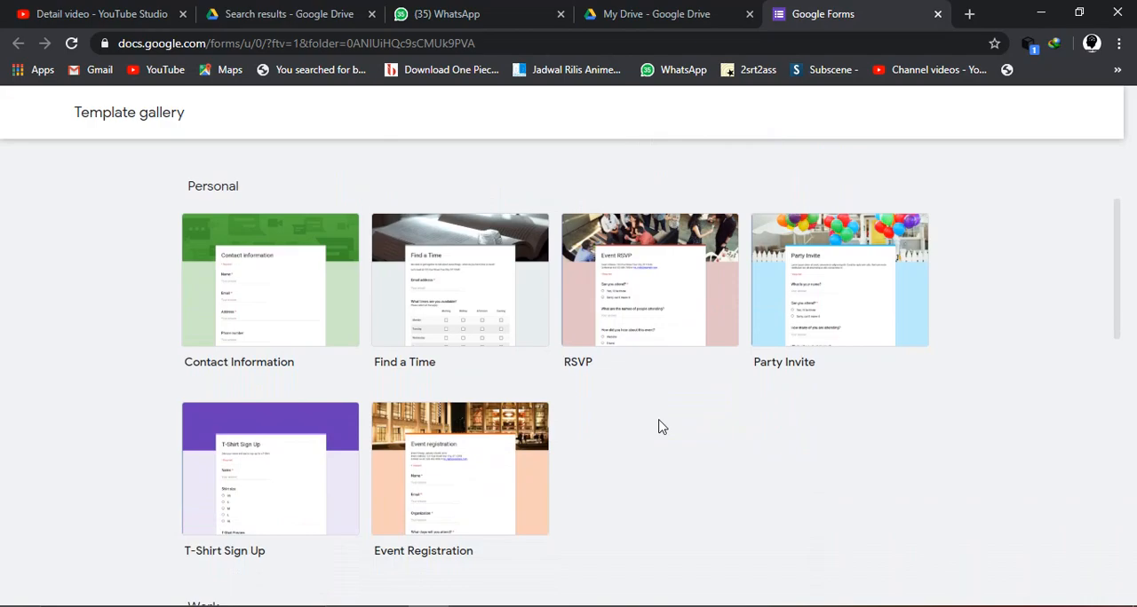
pyautogui.scroll(1, 659, 428)
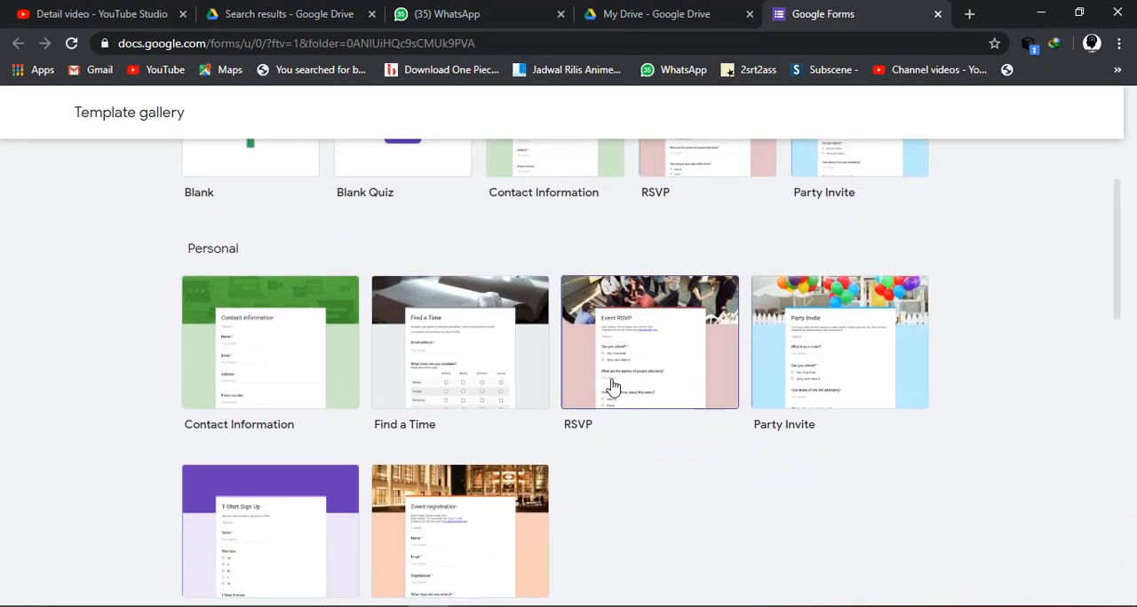
pyautogui.scroll(-1, 521, 383)
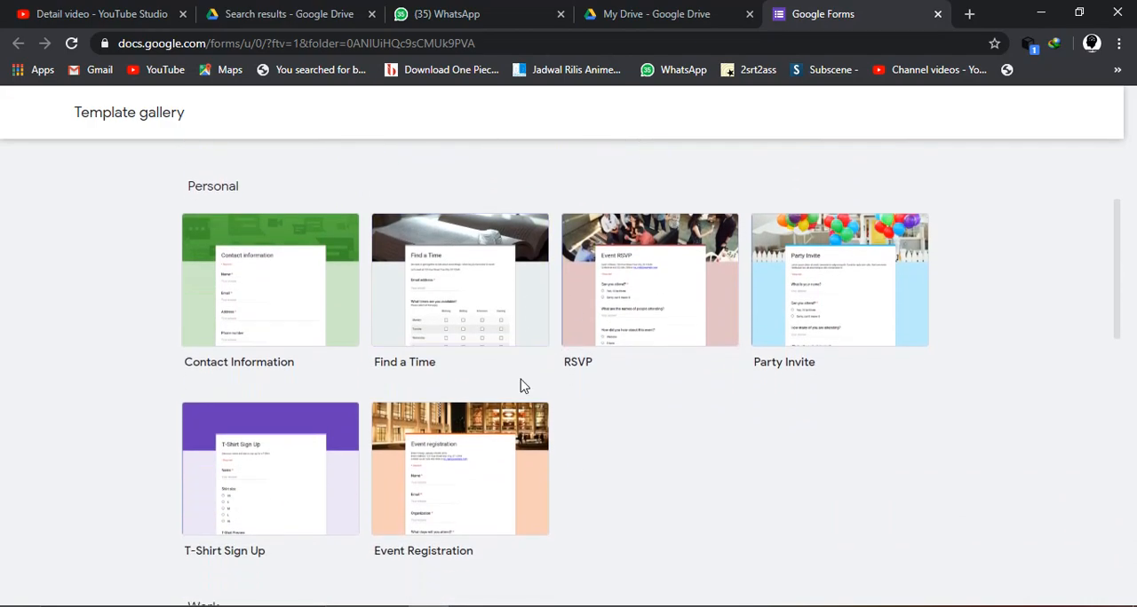
pyautogui.scroll(-2, 672, 449)
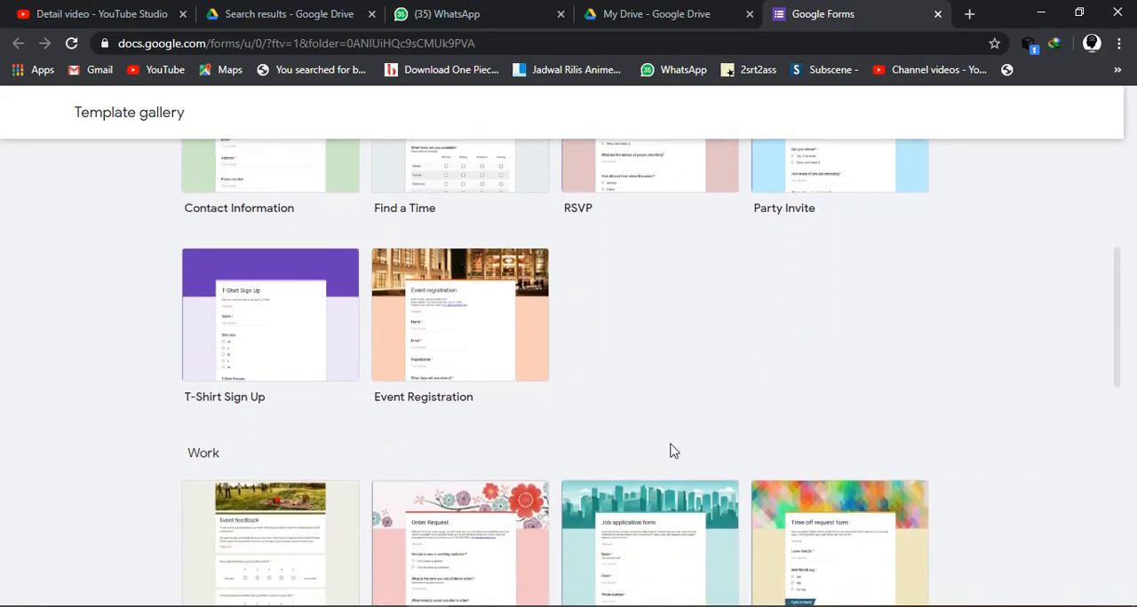
pyautogui.scroll(-1, 672, 449)
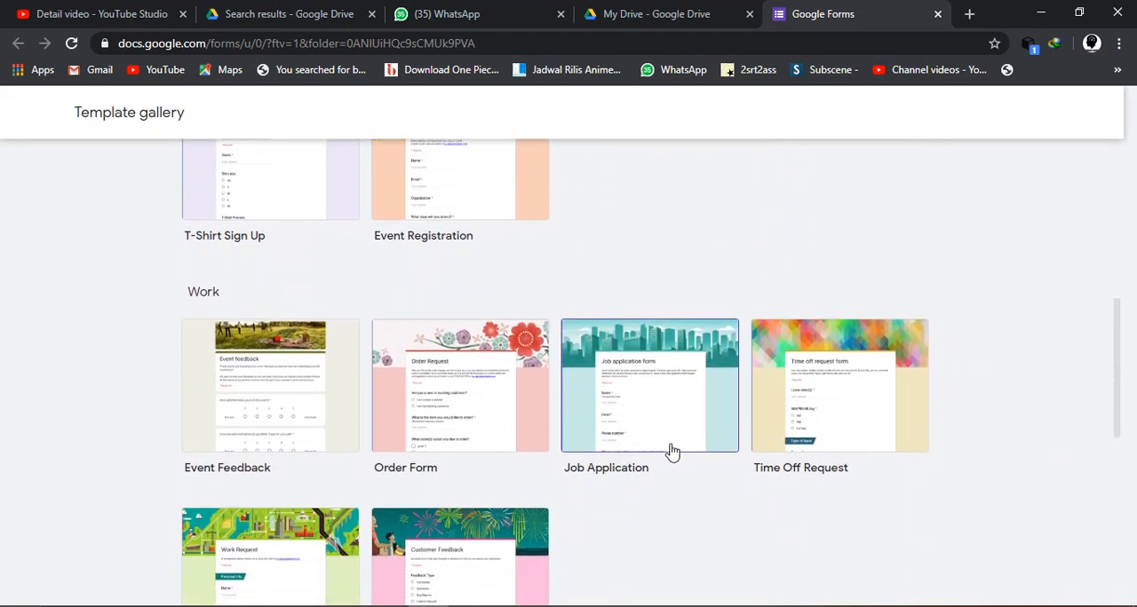
pyautogui.scroll(-1, 573, 410)
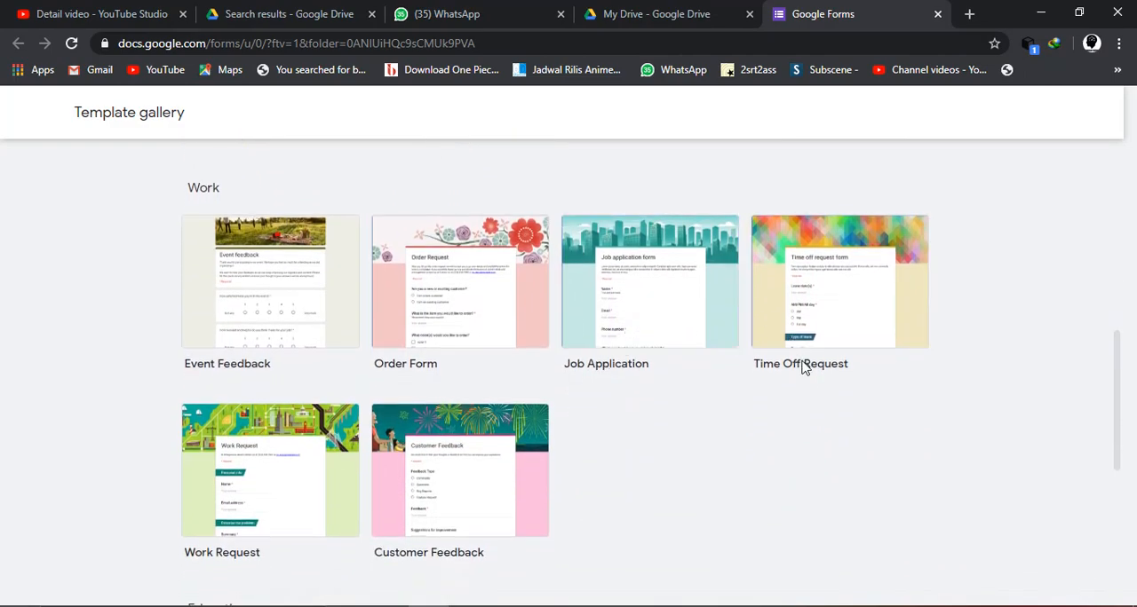
pyautogui.scroll(-2, 579, 433)
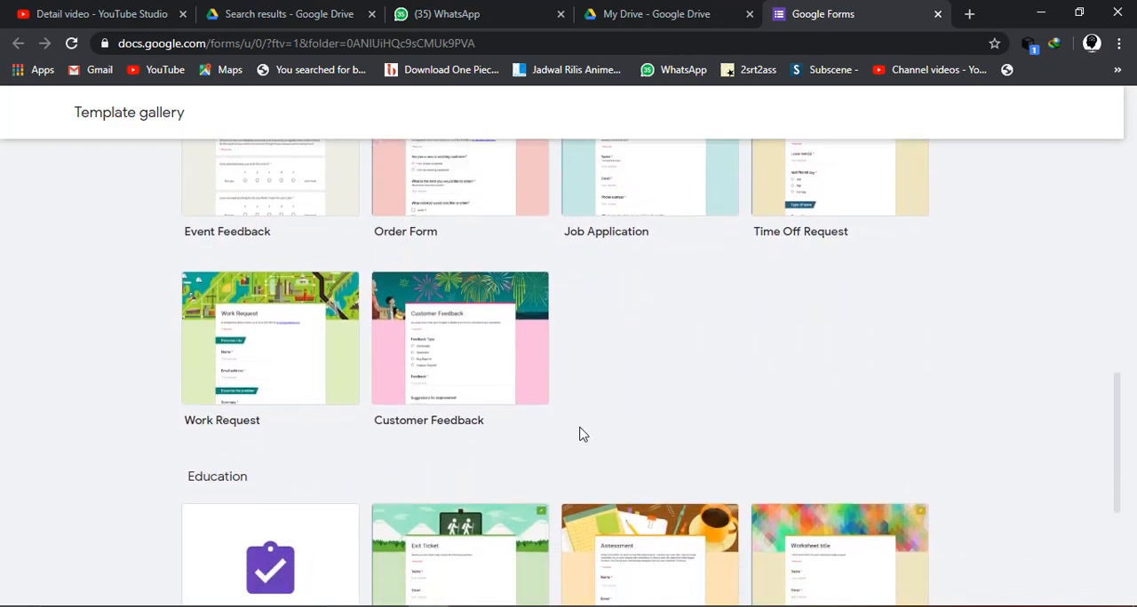
pyautogui.scroll(-1, 579, 433)
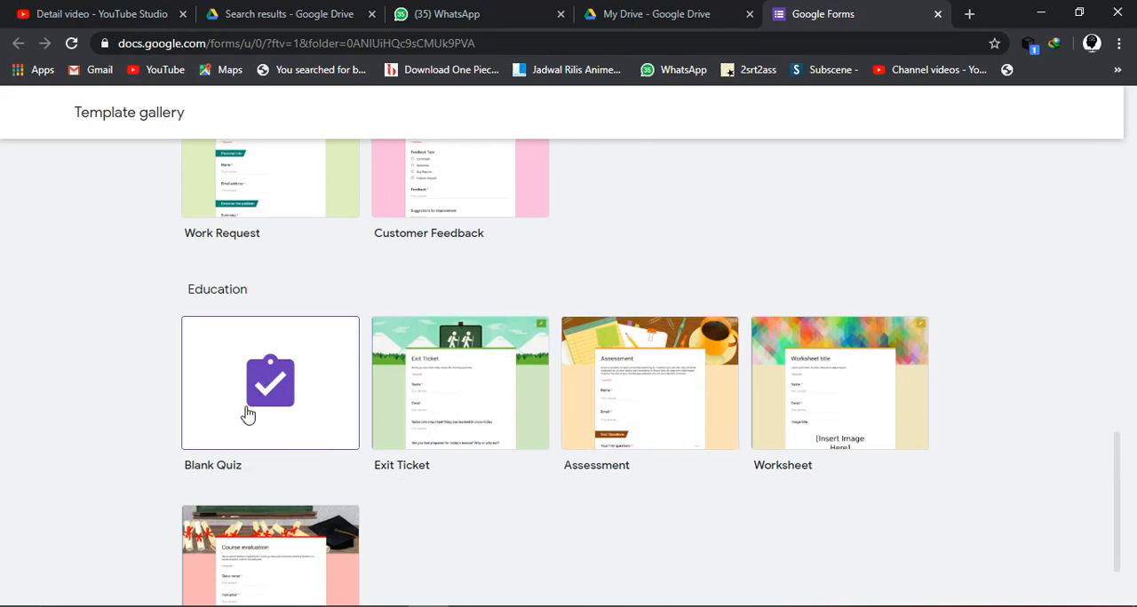
pyautogui.click(284, 378)
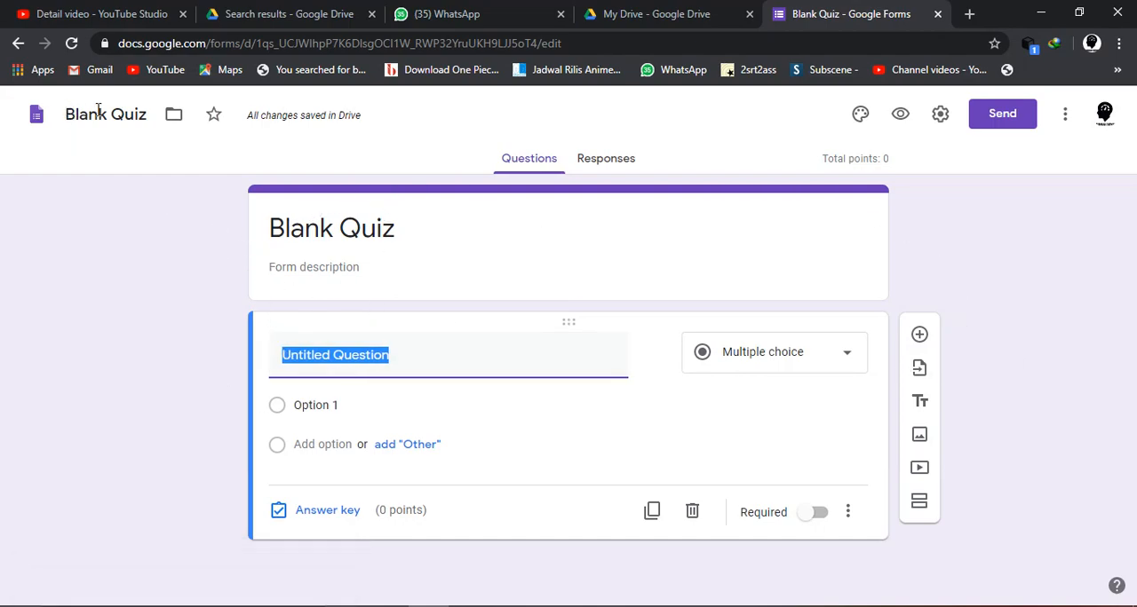
# - Rename the form file from Blank Quiz as "UJIAN AKHIR MAPEL TIK"
pyautogui.click(140, 116)
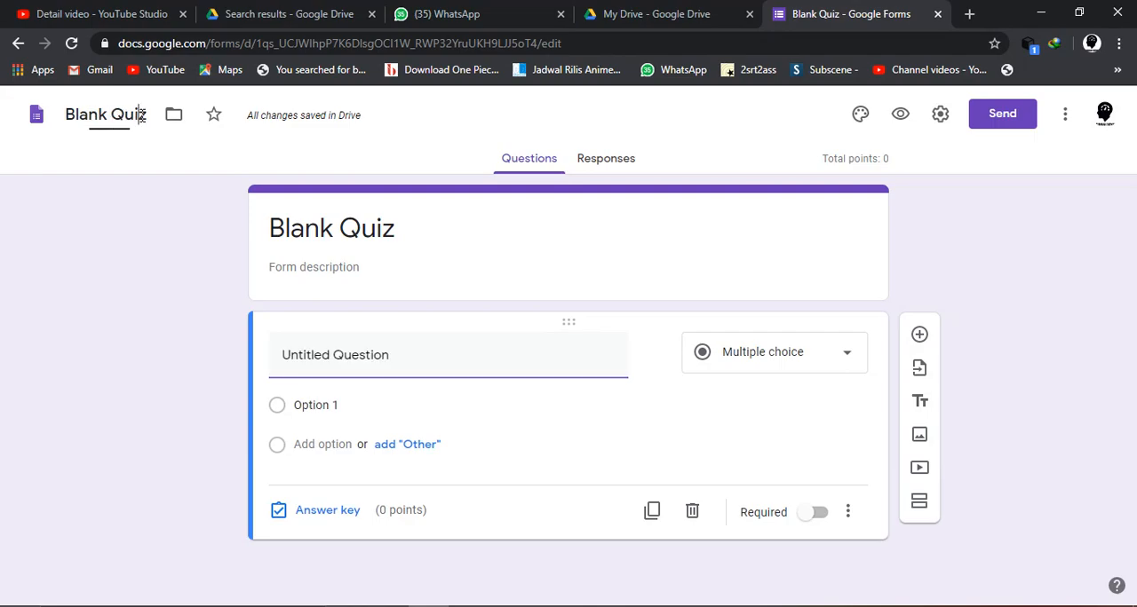
pyautogui.press('BackSpace')
pyautogui.press('BackSpace')
pyautogui.press('BackSpace')
pyautogui.press('BackSpace')
pyautogui.press('BackSpace')
pyautogui.press('BackSpace')
pyautogui.press('BackSpace')
pyautogui.press('BackSpace')
pyautogui.press('BackSpace')
pyautogui.press('BackSpace')
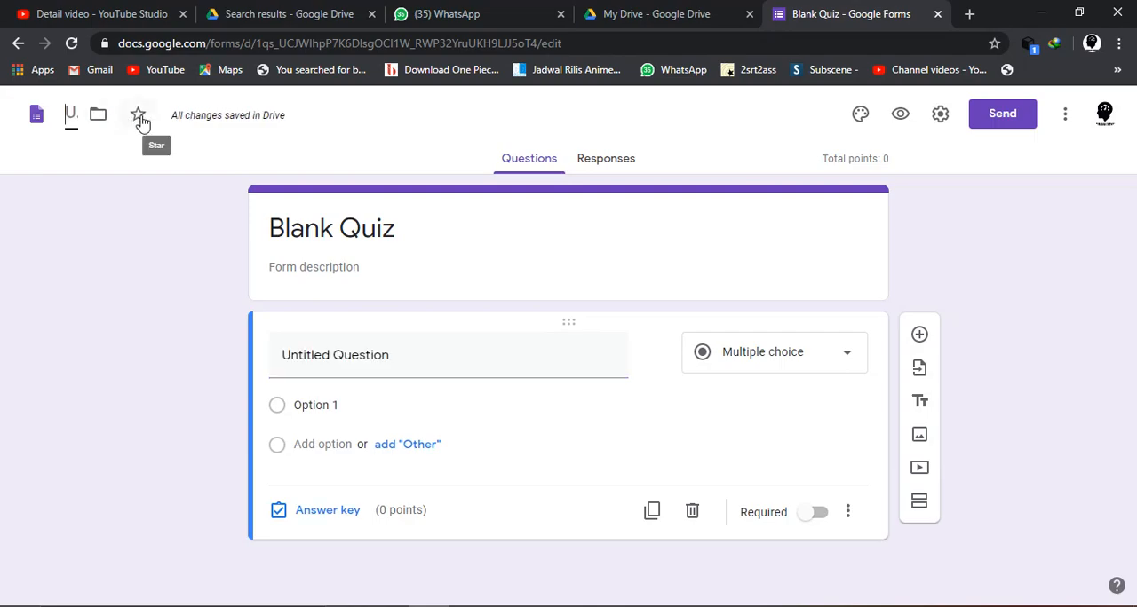
pyautogui.write('uji')
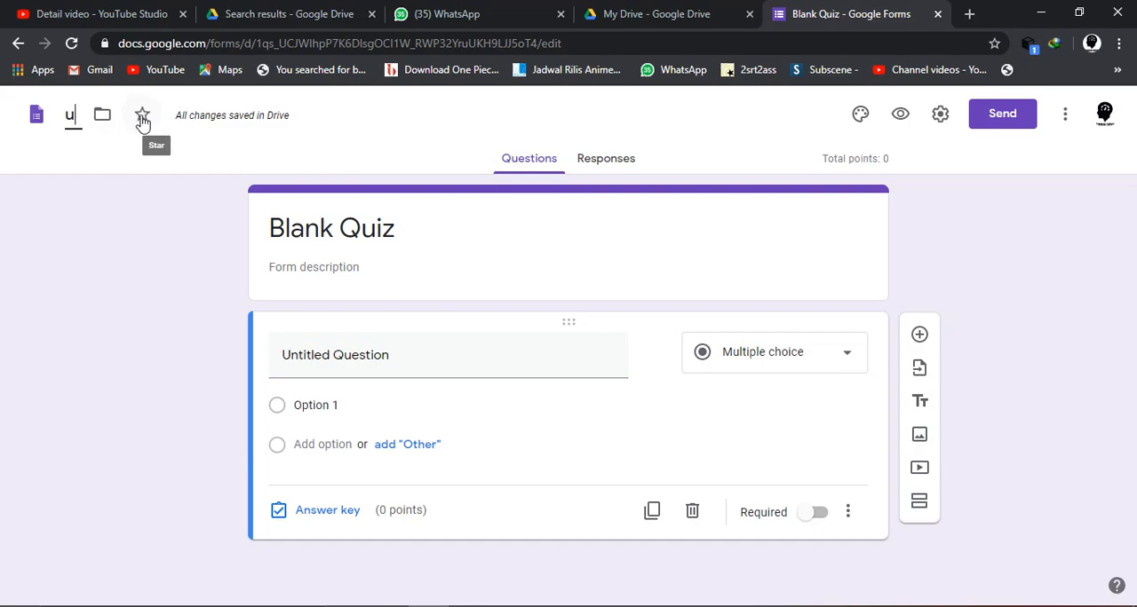
pyautogui.press('BackSpace')
pyautogui.press('BackSpace')
pyautogui.press('BackSpace')
pyautogui.write('UJIA')
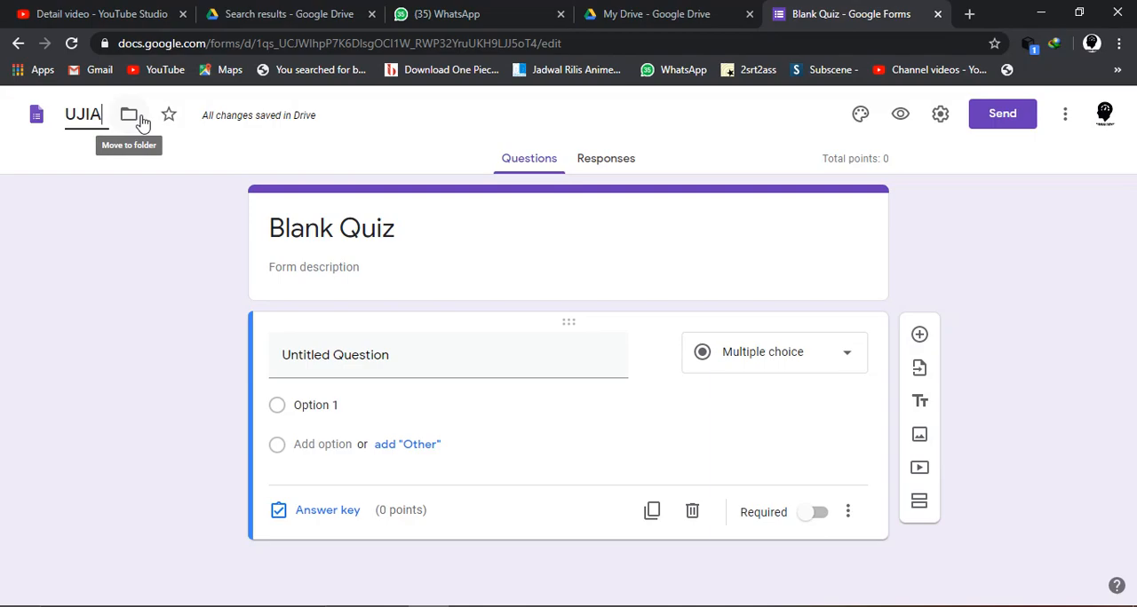
pyautogui.write('N AKHIR')
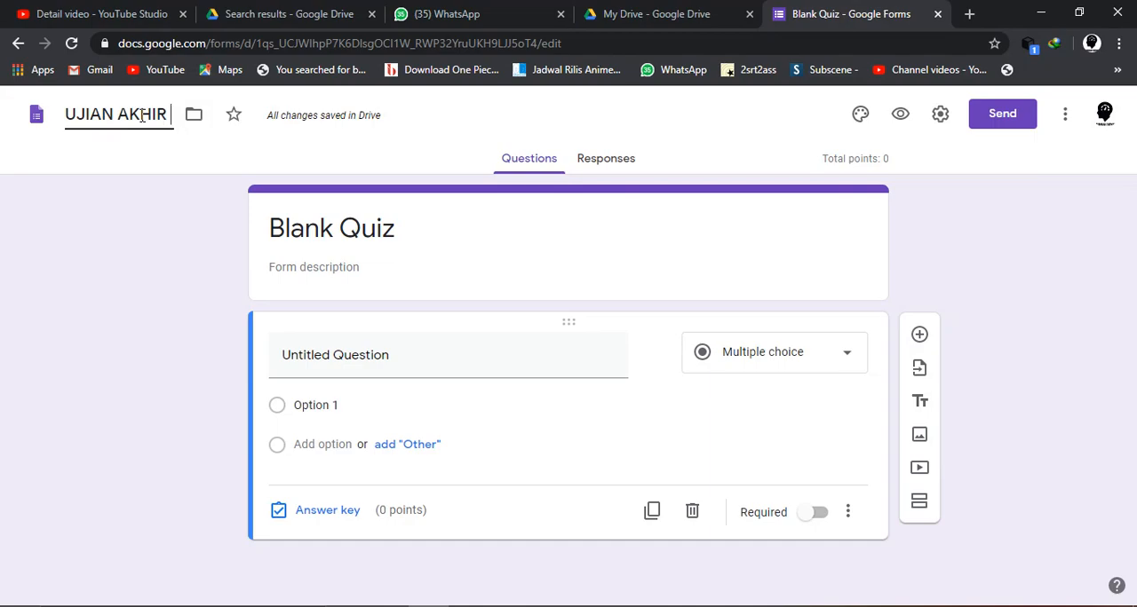
pyautogui.write('MAPEL TIK')
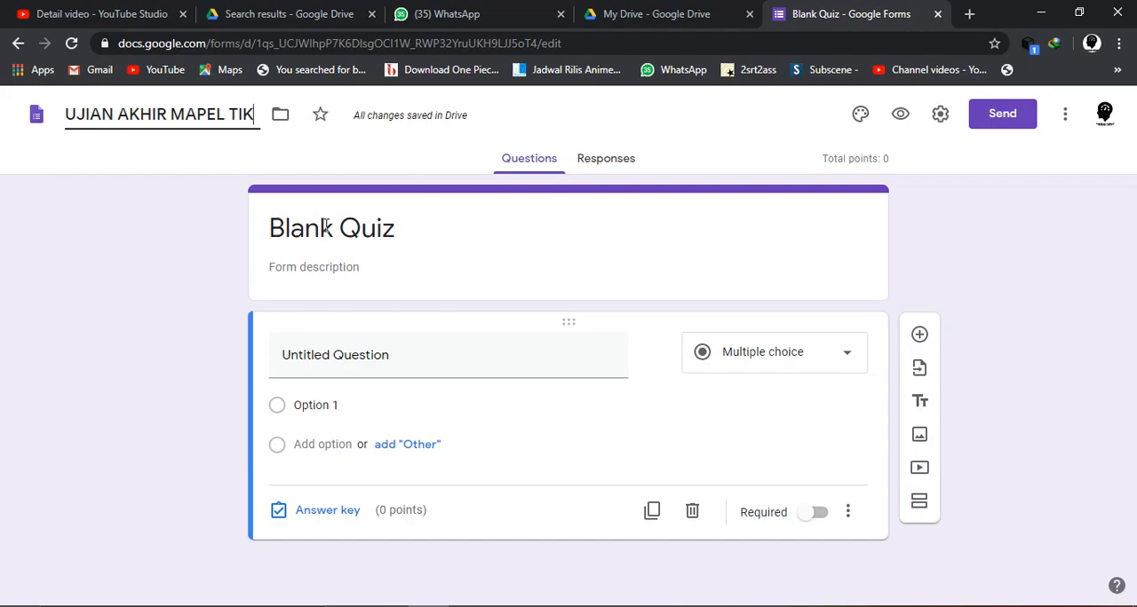
# - Add "KELAS X" to the end of the form's file name
pyautogui.moveTo(256, 115); pyautogui.dragTo(33, 127)
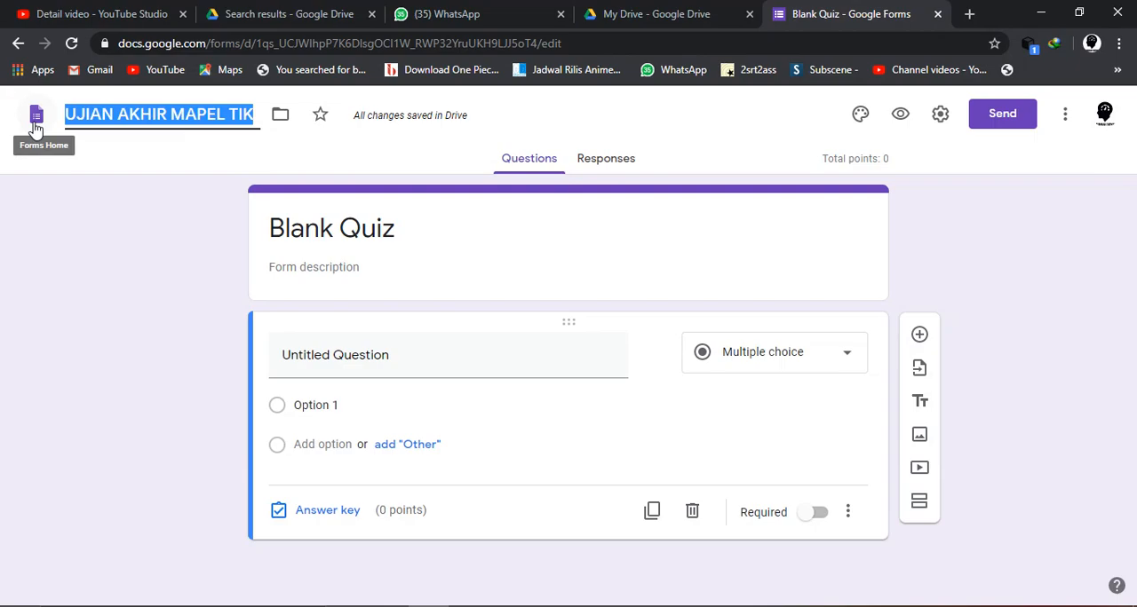
pyautogui.moveTo(263, 228); pyautogui.dragTo(396, 229)
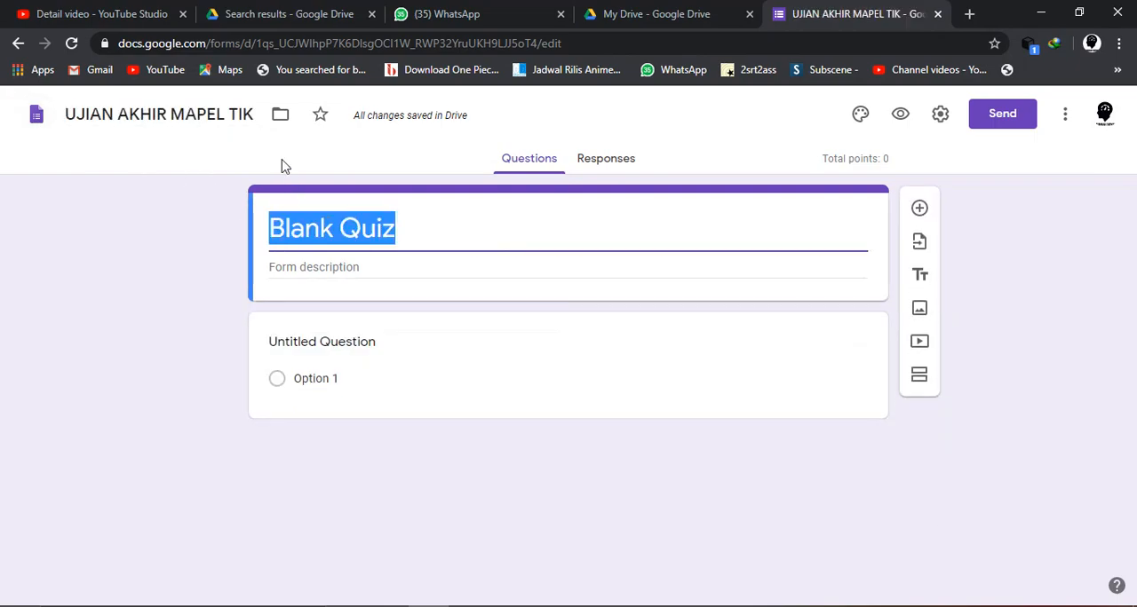
pyautogui.click(252, 114)
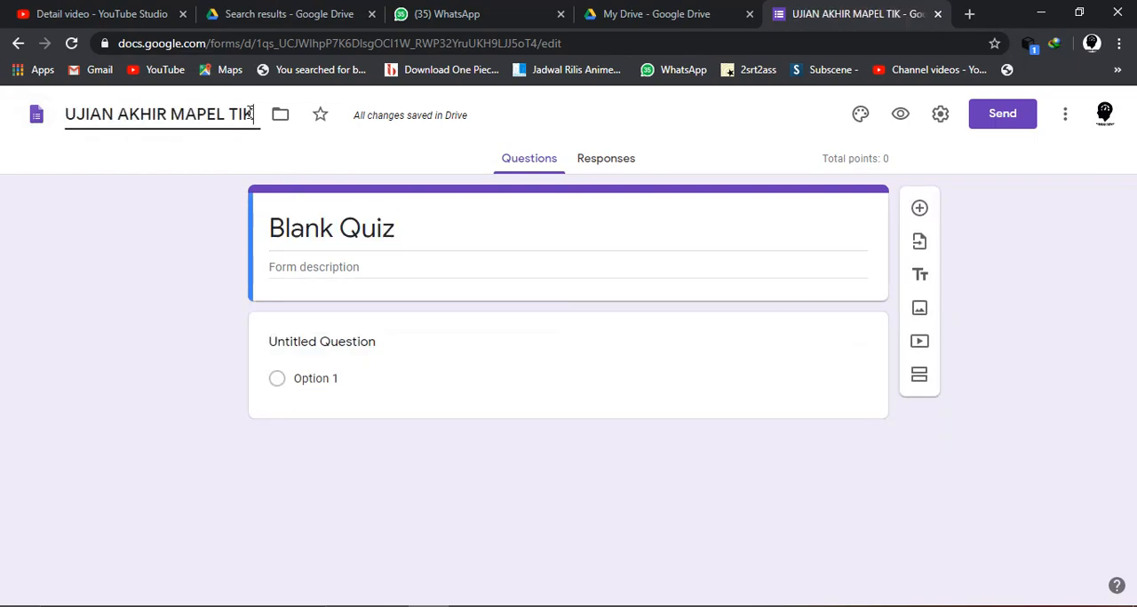
pyautogui.write('KELAS X')
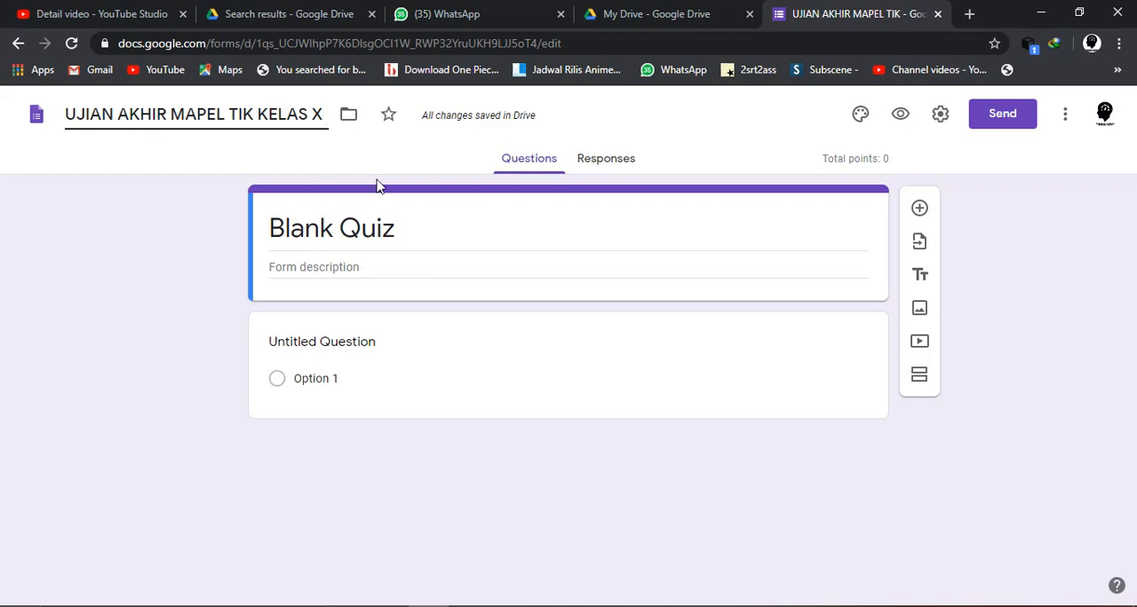
# - Copy the file name "UJIAN AKHIR MAPEL TIK KELAS X" and replace the form's Blank Quiz heading with it
pyautogui.tripleClick(401, 235)
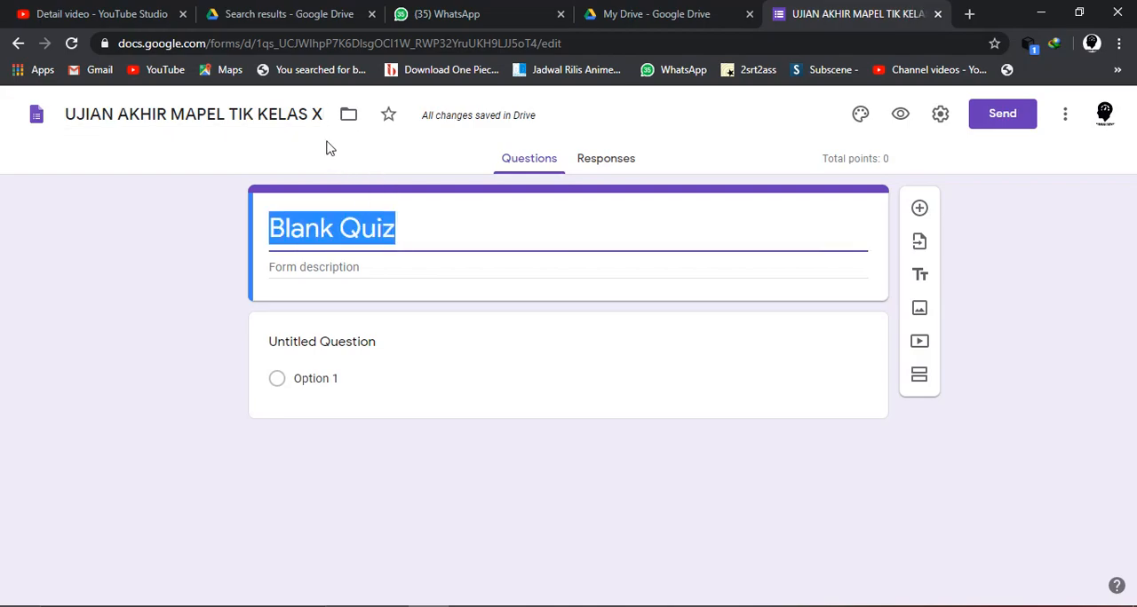
pyautogui.click(318, 116)
pyautogui.moveTo(321, 118); pyautogui.dragTo(54, 123)
pyautogui.hotkey('ctrl', 'c')
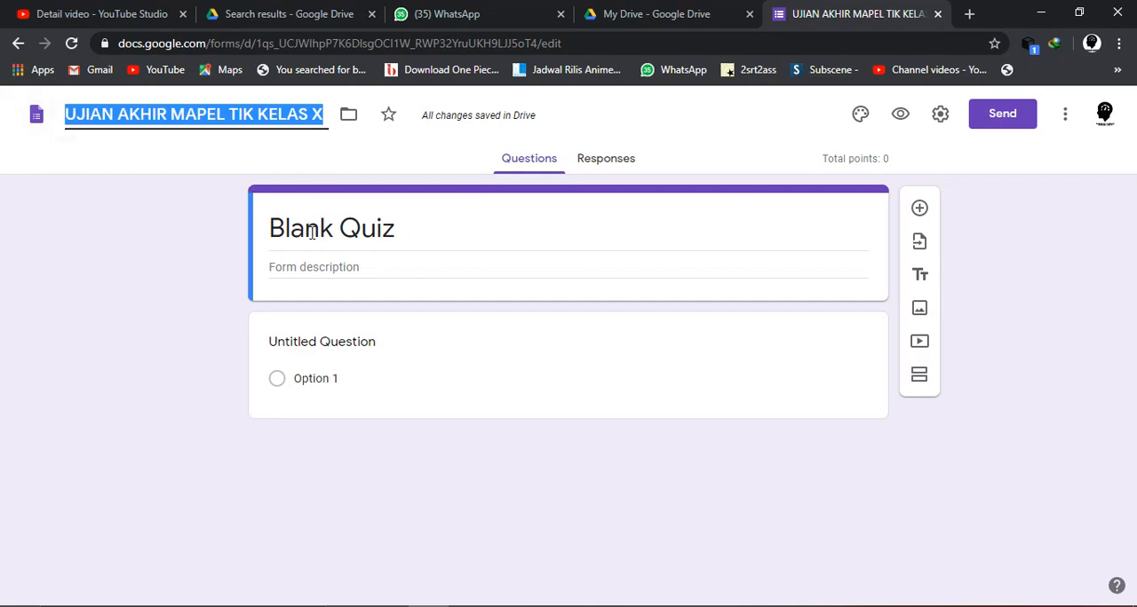
pyautogui.tripleClick(313, 233)
pyautogui.hotkey('ctrl', 'v')
# - Enter "ujian dikerjakan jam 10-12 tanggal 26 maret 2020" as the form description
pyautogui.click(363, 272)
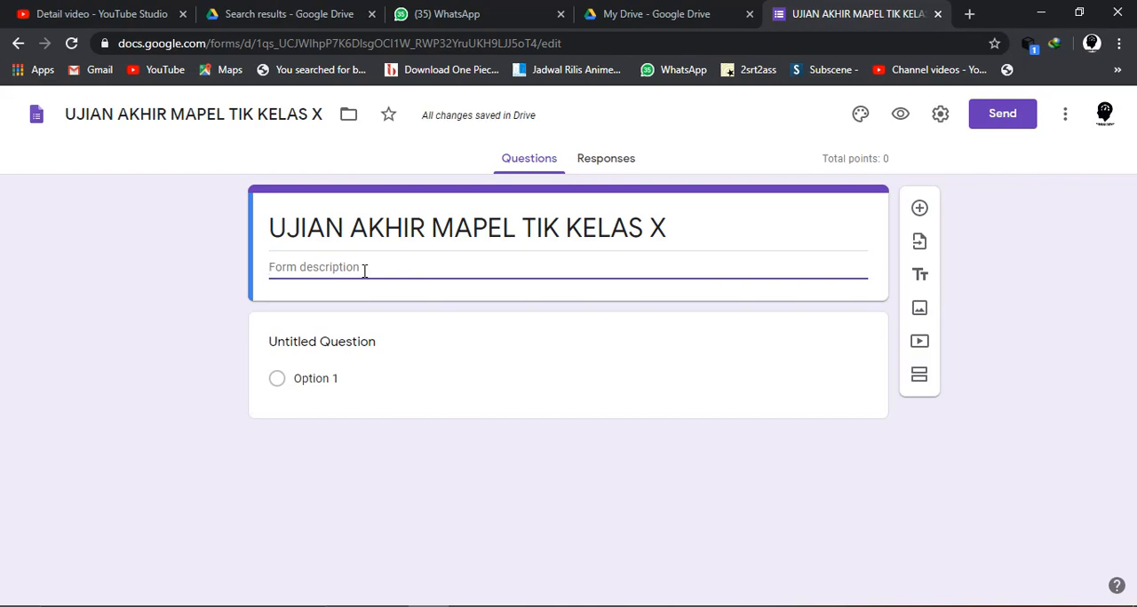
pyautogui.write('ujian dikerjakan jam 10')
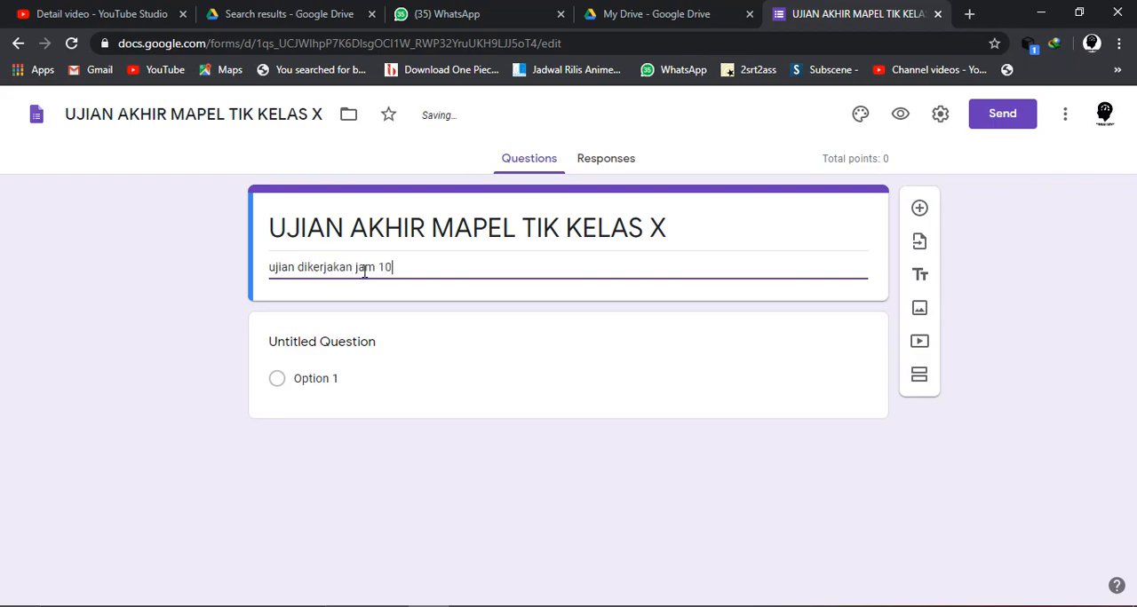
pyautogui.write('-12 tanggal 26 mare')
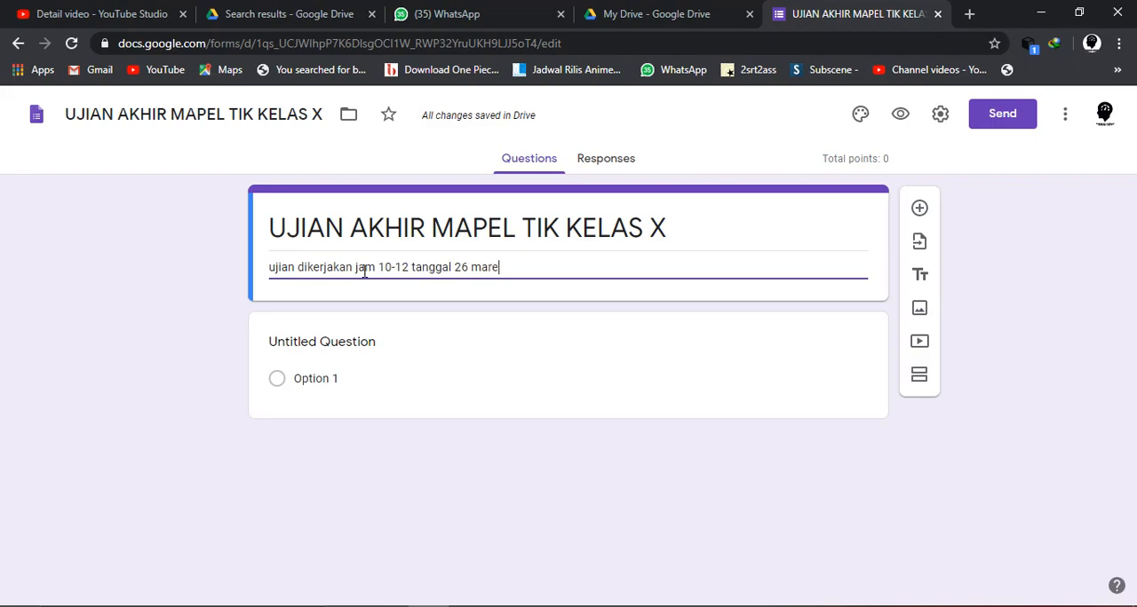
pyautogui.write('t 2020, stelah')
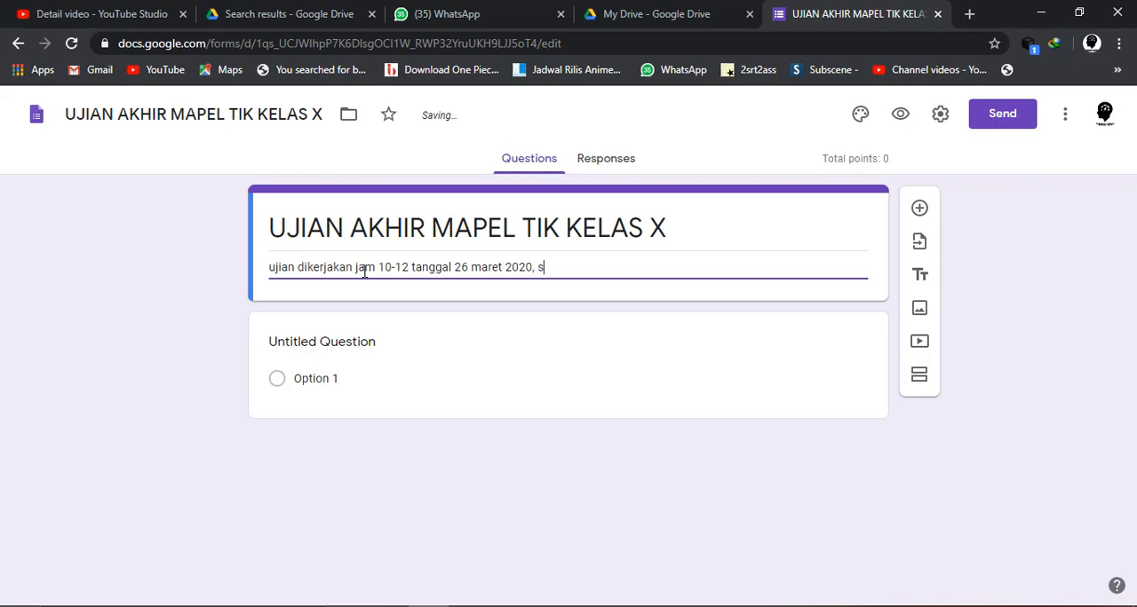
# - End the description's first sentence with a period and add "setelah jam tersebut maka tidak bisa melakukan ujian"
pyautogui.press('BackSpace')
pyautogui.press('BackSpace')
pyautogui.press('BackSpace')
pyautogui.press('BackSpace')
pyautogui.press('BackSpace')
pyautogui.press('BackSpace')
pyautogui.press('BackSpace')
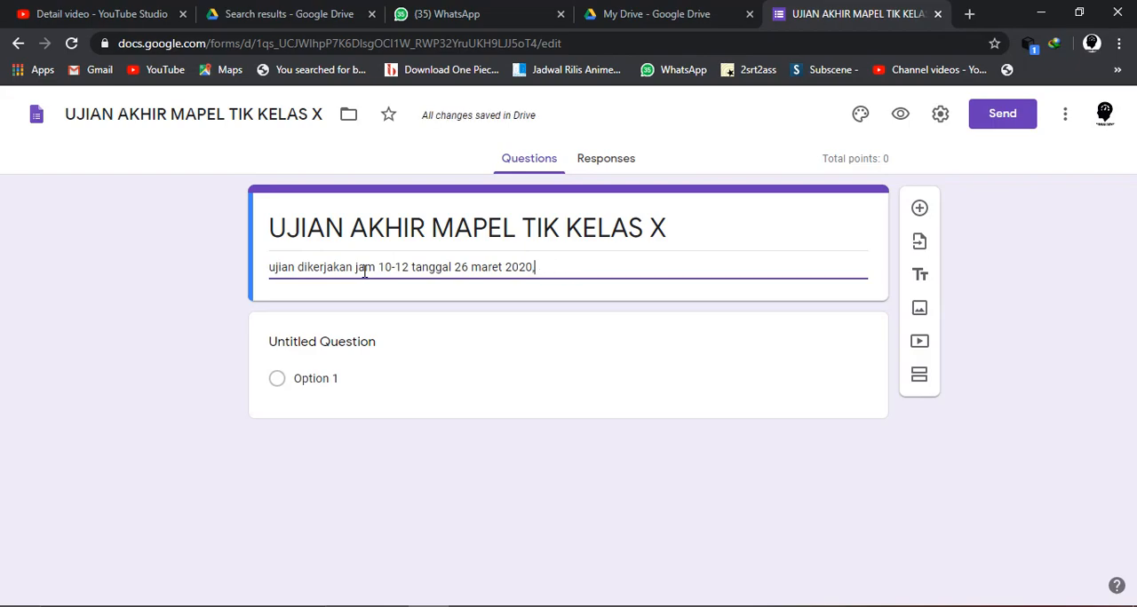
pyautogui.write('setelah jam tersebut maka')
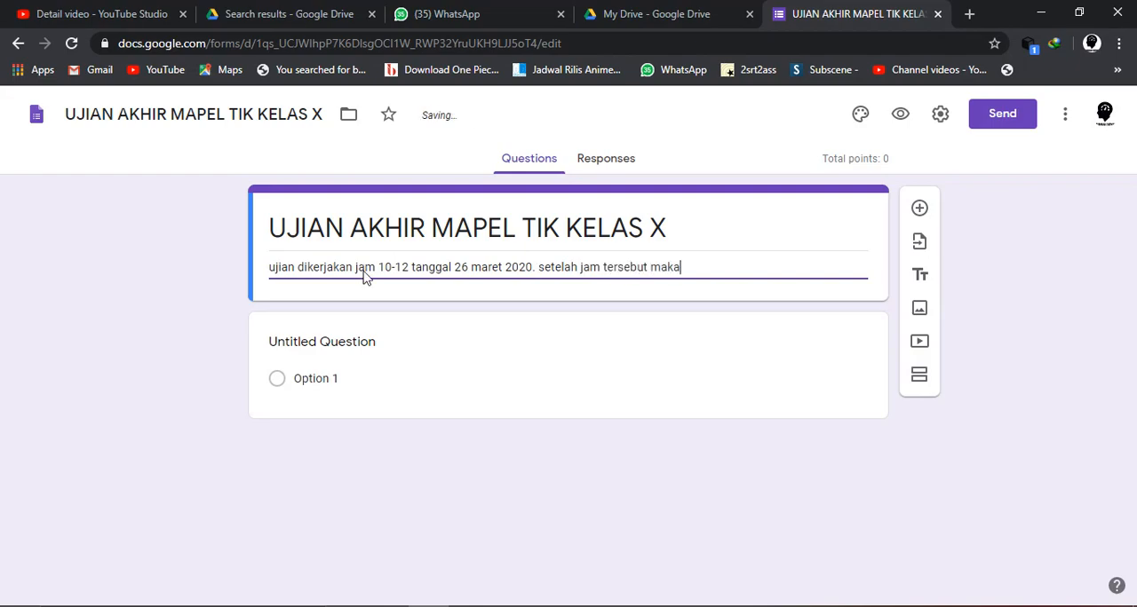
pyautogui.write(' tidak bisa melaku')
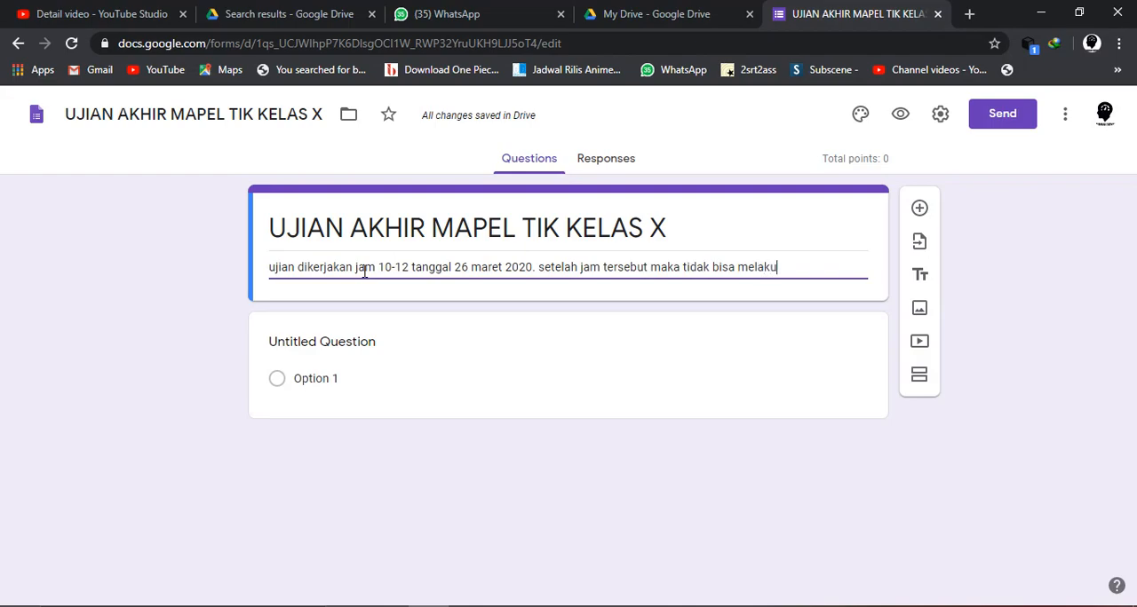
pyautogui.write('kan ujian')
# - Change the exam hours in the form description to 10.00-12.00
pyautogui.click(394, 267)
pyautogui.write('.')
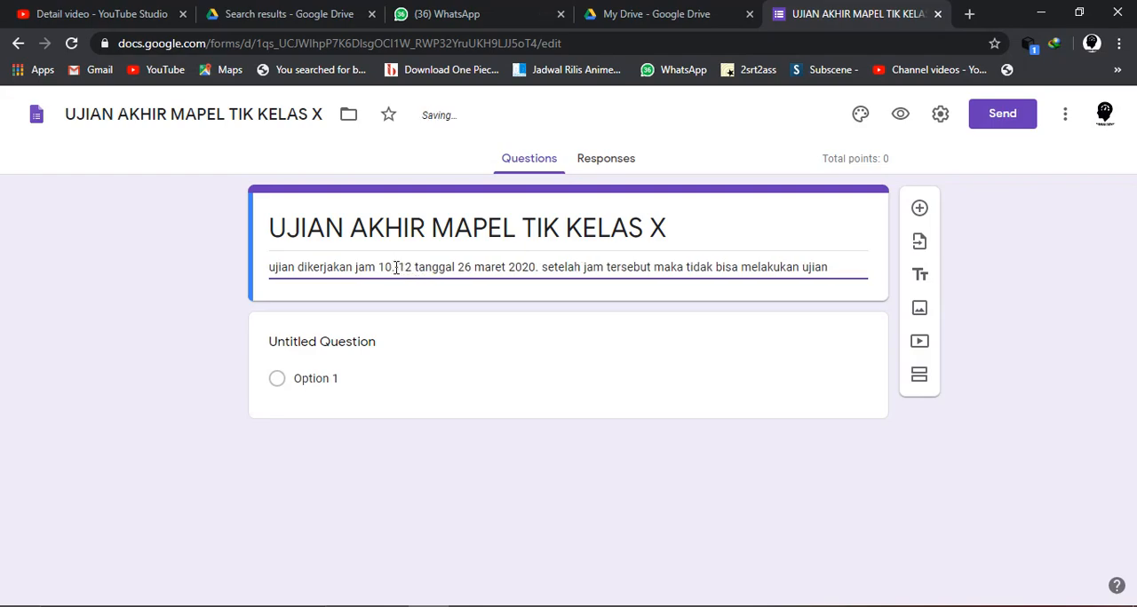
pyautogui.write('00')
pyautogui.press('Right')
pyautogui.press('Right')
pyautogui.press('Right')
pyautogui.write('.00')
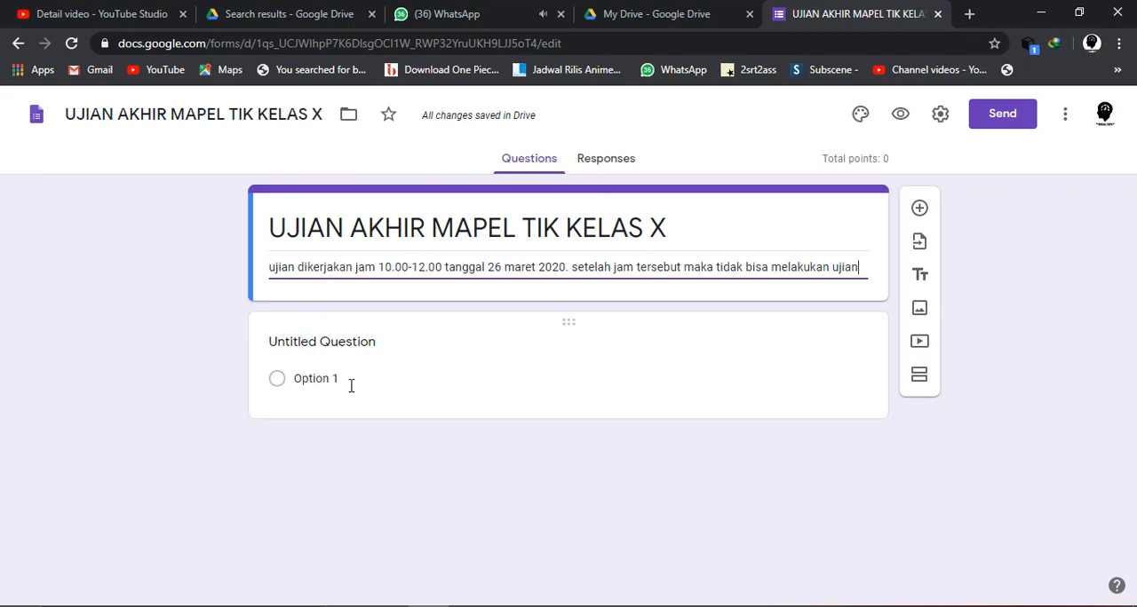
# - Open the untitled question for editing, switch to the Word document SOAL USBN TIK 2017 2018 and look through its exam questions
pyautogui.click(313, 346)
pyautogui.click(664, 601)
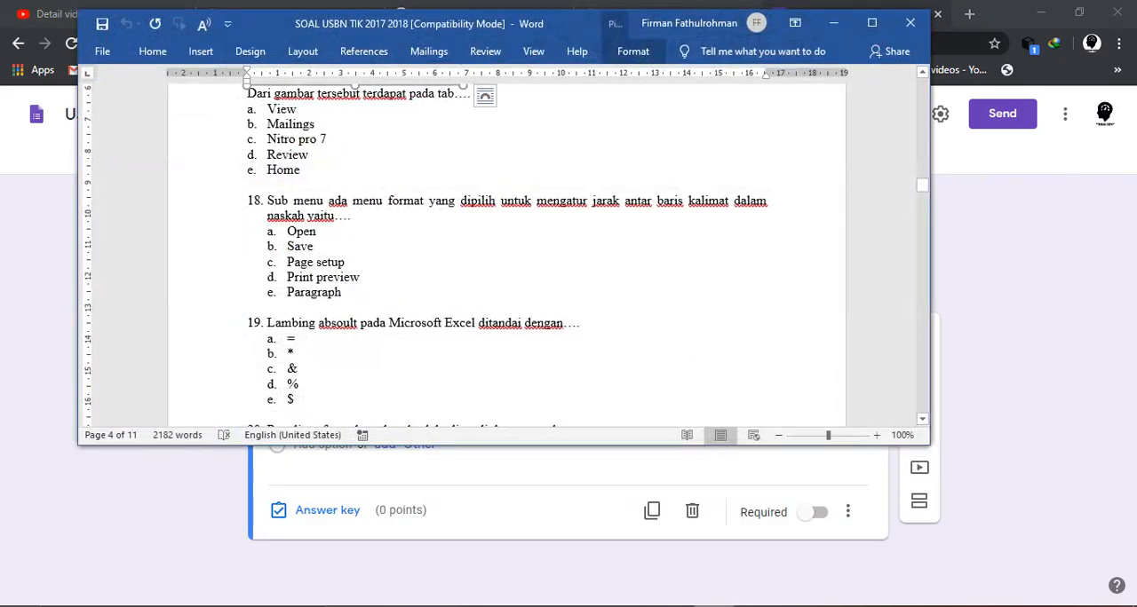
pyautogui.scroll(2, 503, 295)
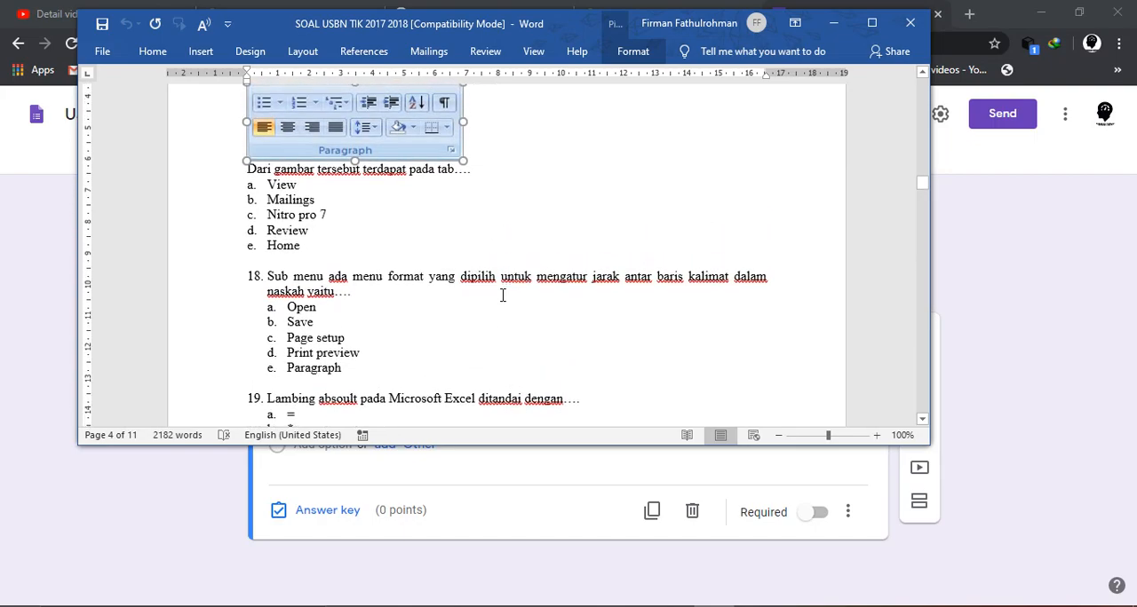
pyautogui.scroll(-2, 503, 295)
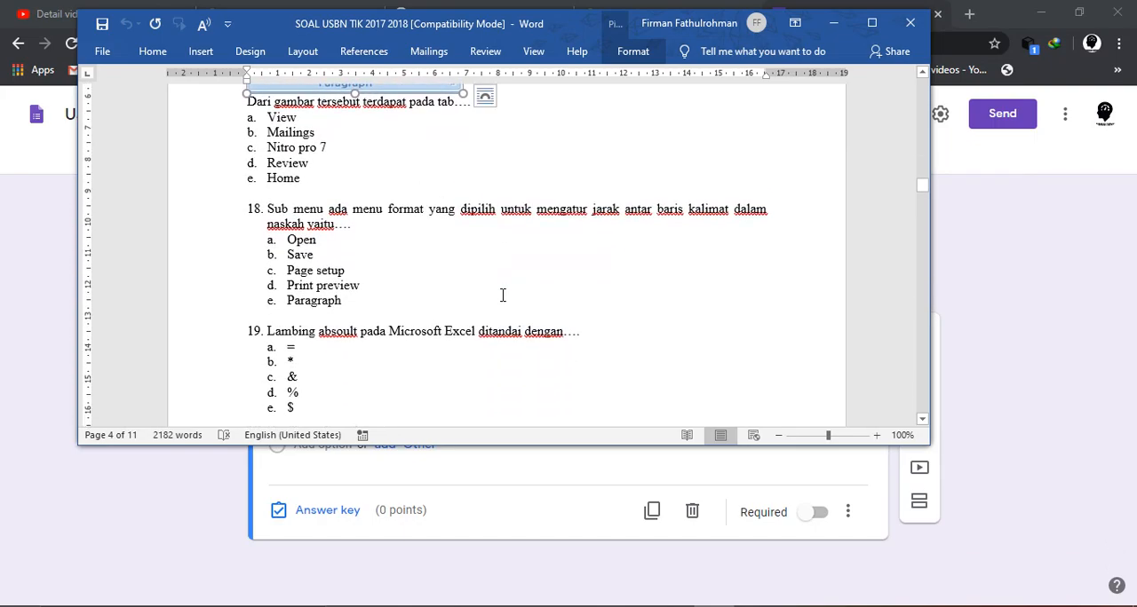
pyautogui.scroll(5, 502, 295)
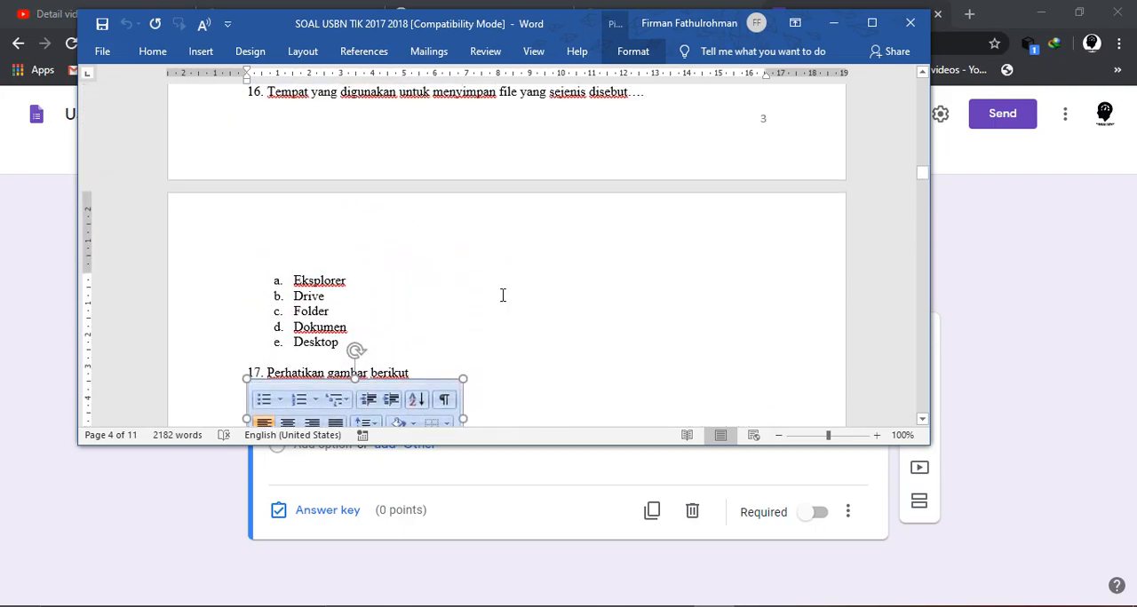
pyautogui.scroll(-5, 503, 295)
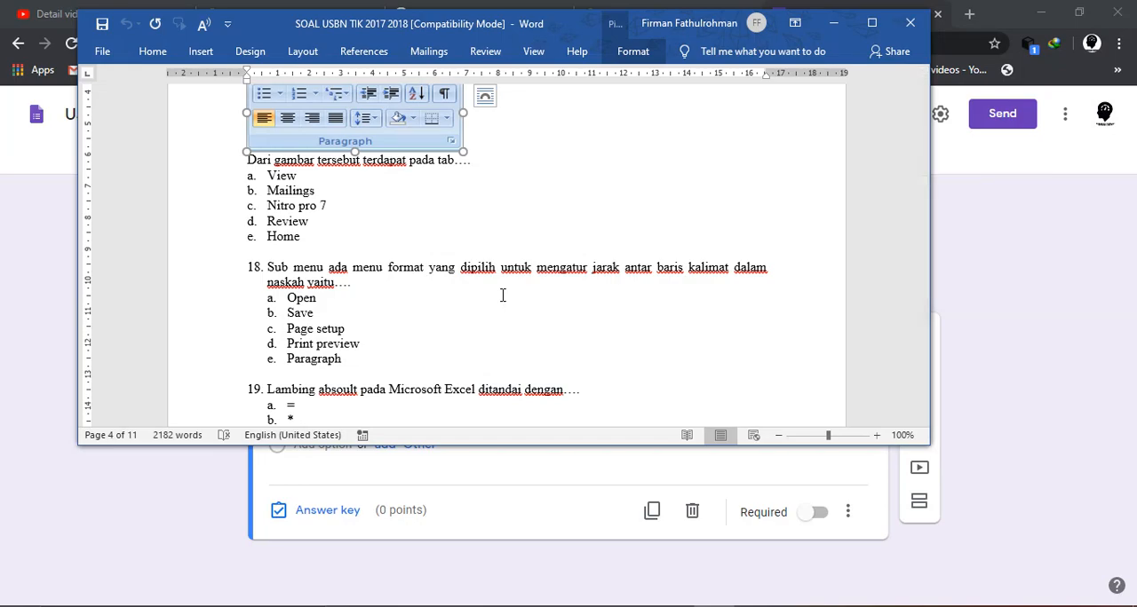
pyautogui.scroll(15, 503, 295)
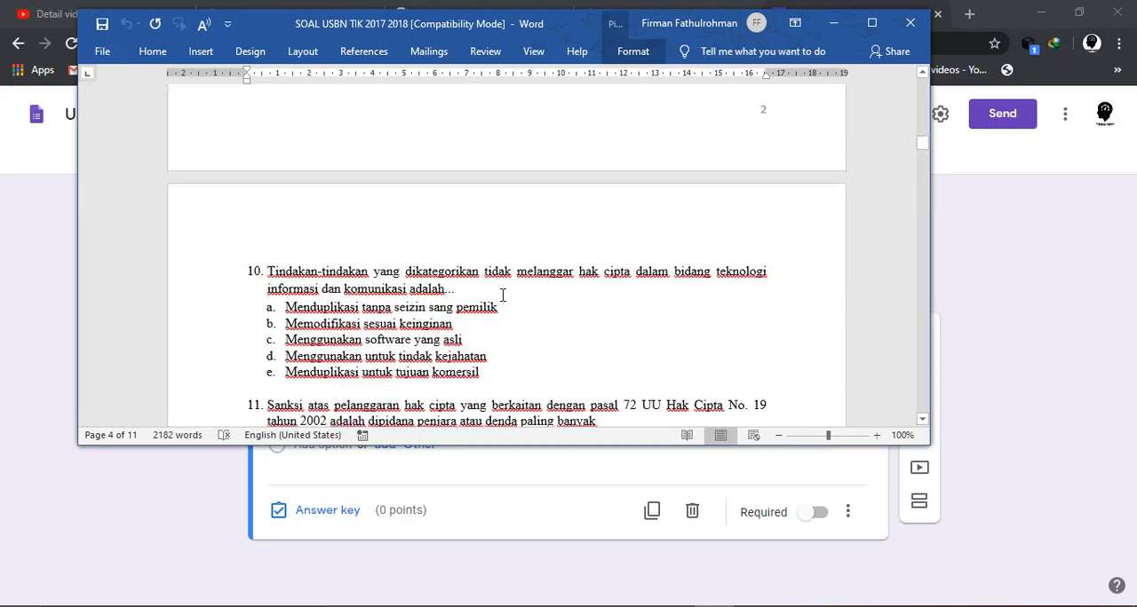
pyautogui.scroll(15, 502, 295)
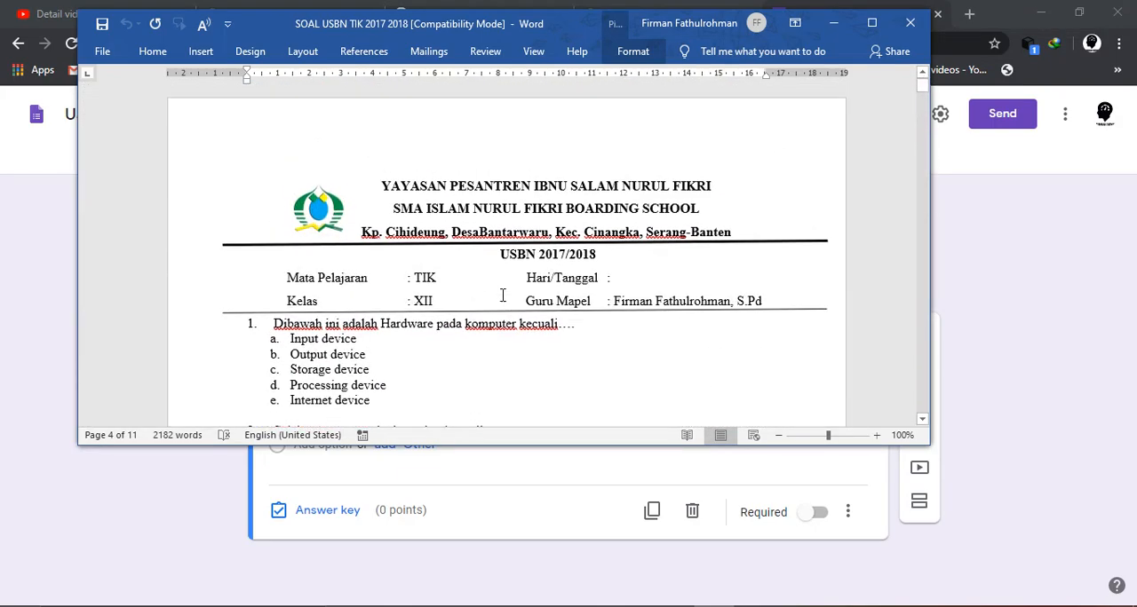
pyautogui.scroll(-3, 502, 295)
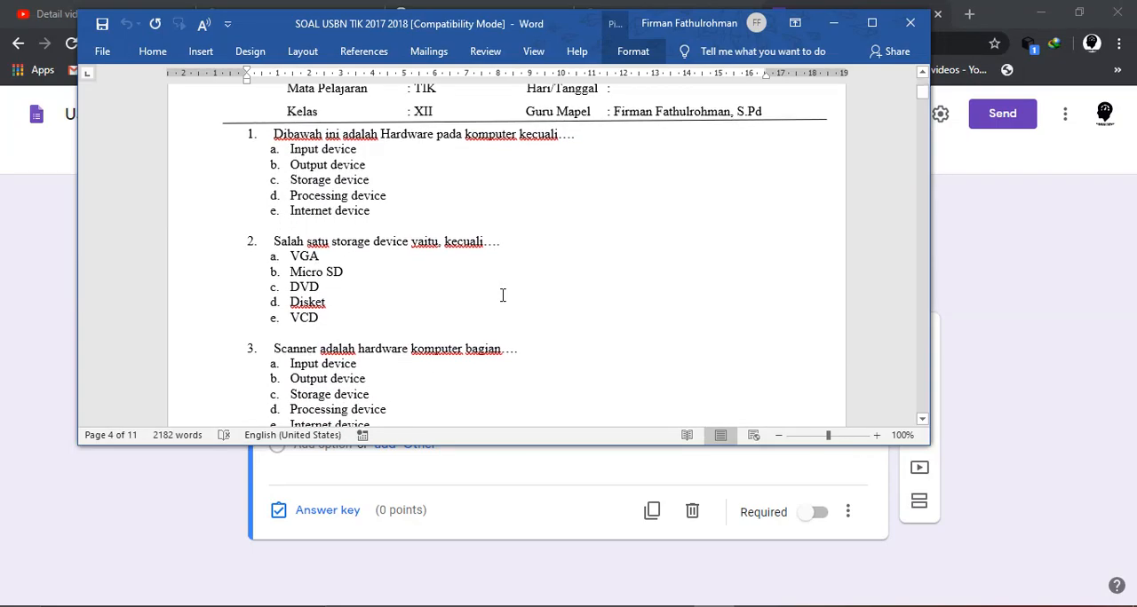
pyautogui.scroll(-5, 503, 295)
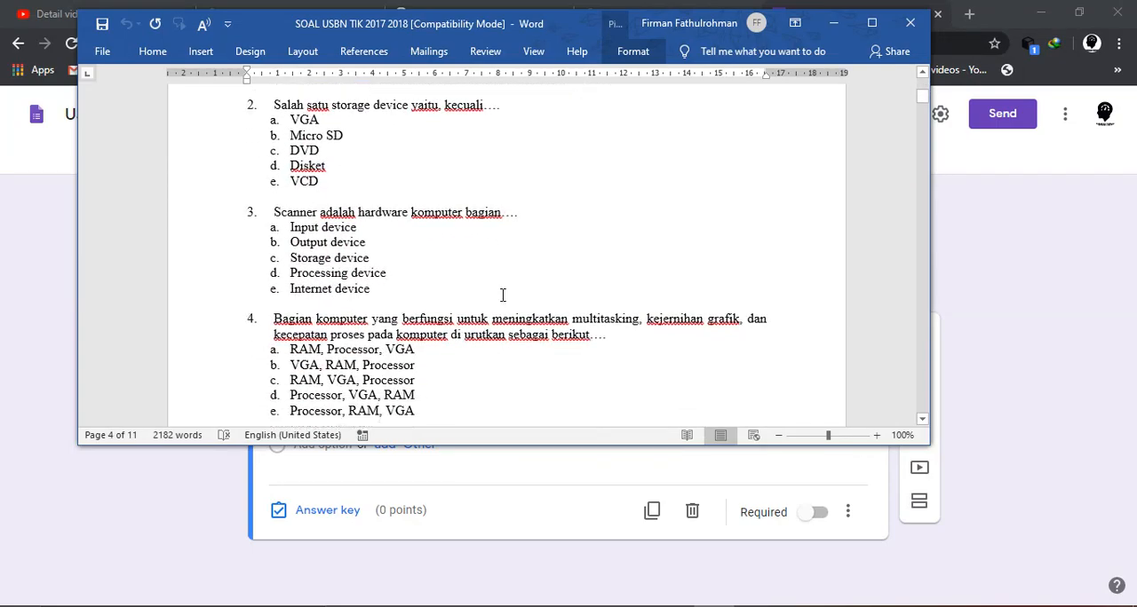
pyautogui.scroll(1, 502, 295)
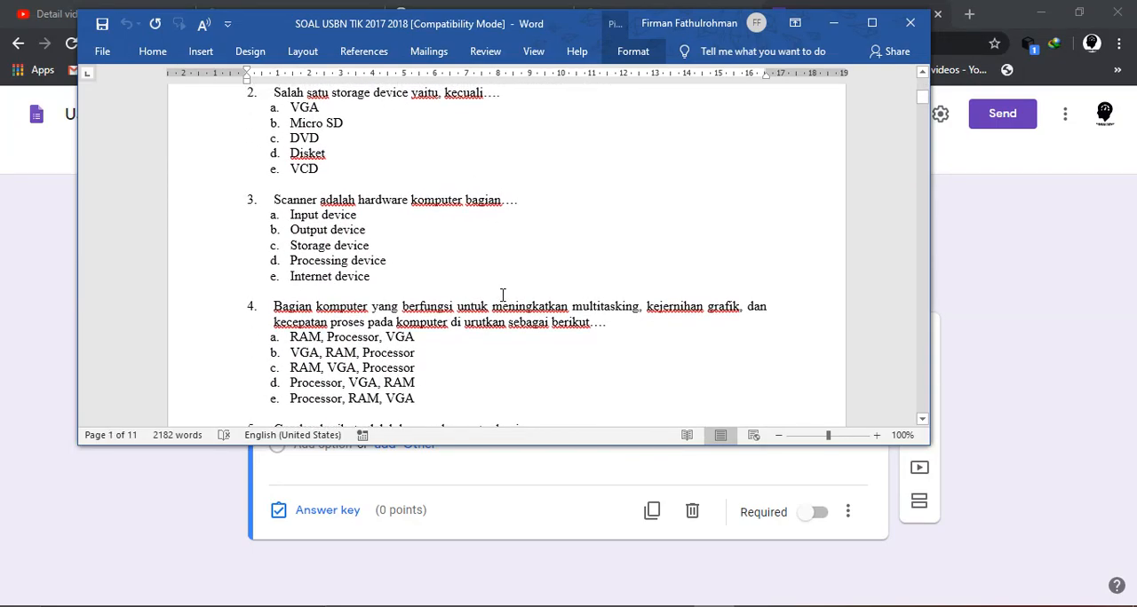
# - Copy question 2, "Salah satu storage device yaitu, kecuali....", from Word into the form's untitled question and remove the extra leading characters
pyautogui.moveTo(514, 95); pyautogui.dragTo(284, 100)
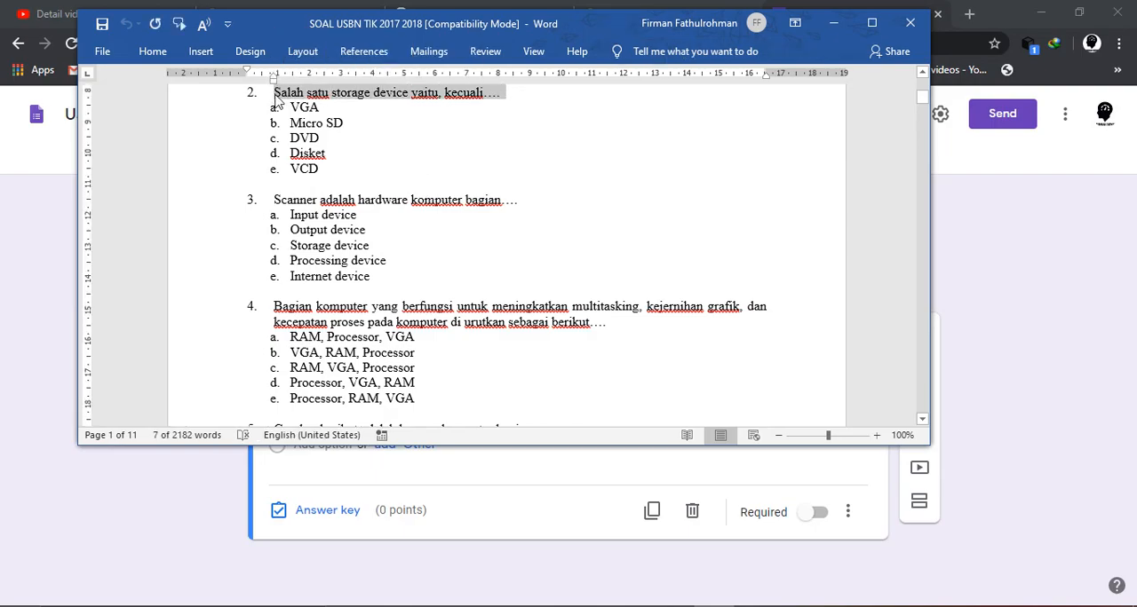
pyautogui.click(967, 287)
pyautogui.click(424, 352)
pyautogui.moveTo(403, 357); pyautogui.dragTo(261, 362)
pyautogui.write('2.\tSalah satu storage device yaitu, kecuali….')
pyautogui.click(310, 357)
pyautogui.press('BackSpace')
pyautogui.press('BackSpace')
pyautogui.press('BackSpace')
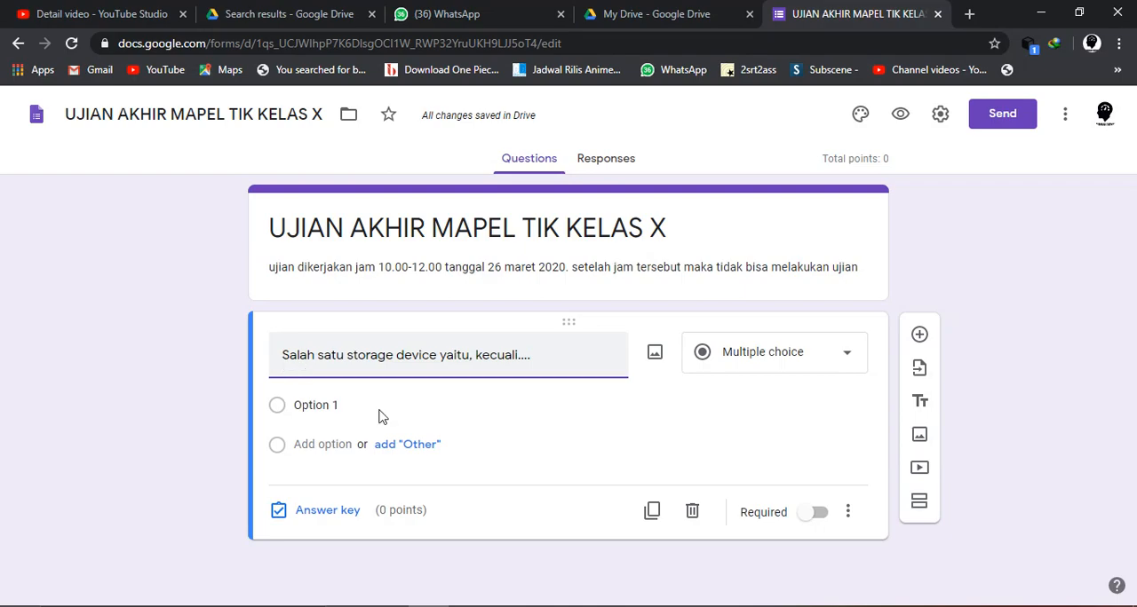
# - Turn on Shuffle option order for the storage device question and check that it is enabled
pyautogui.click(847, 515)
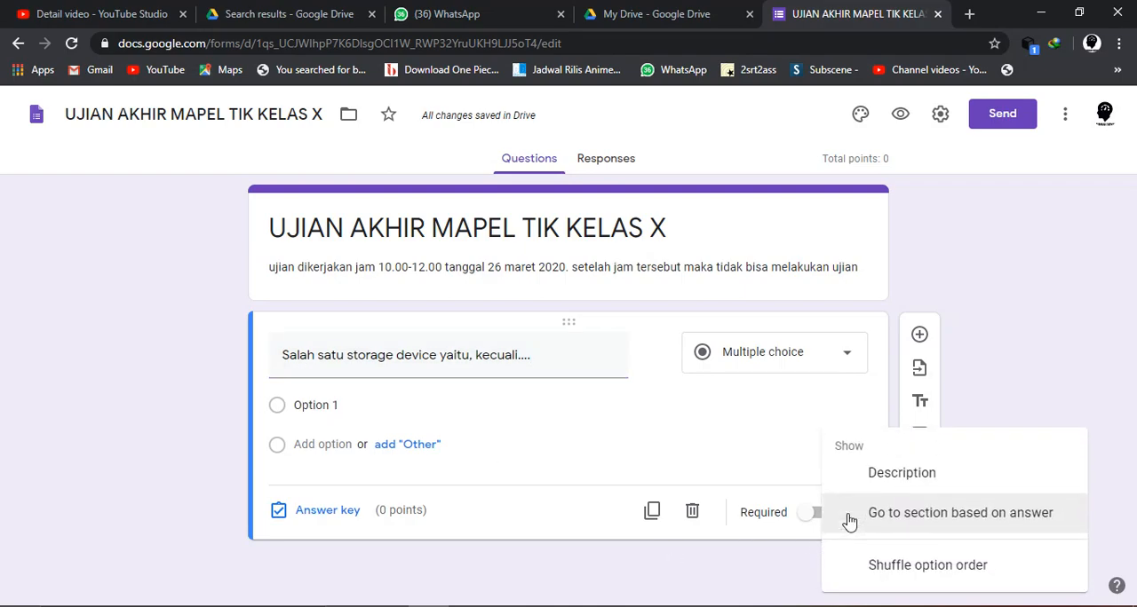
pyautogui.click(884, 569)
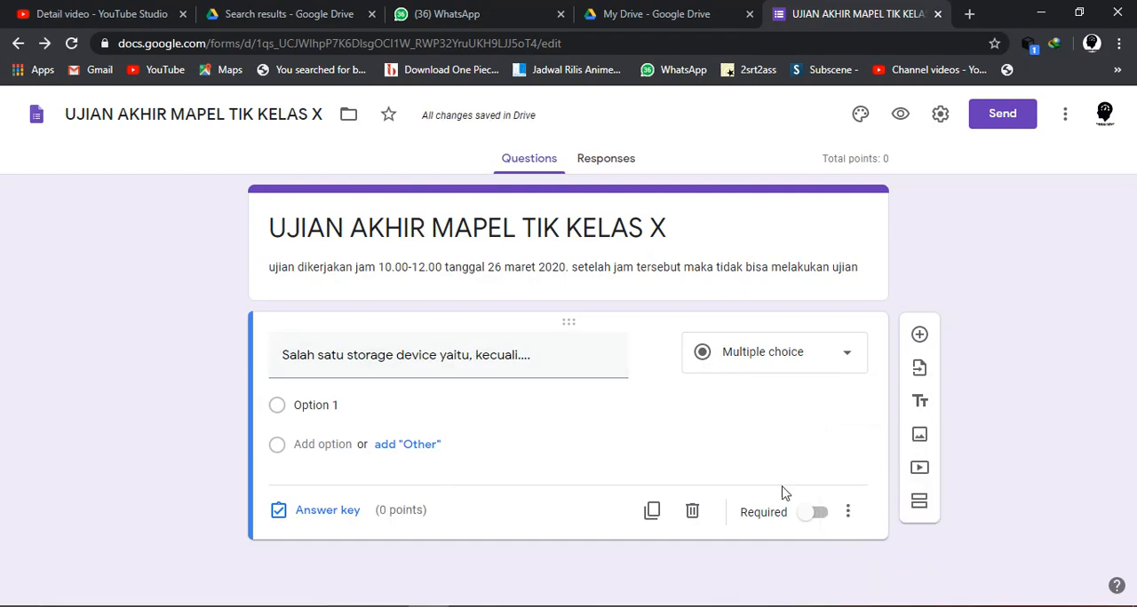
pyautogui.click(846, 520)
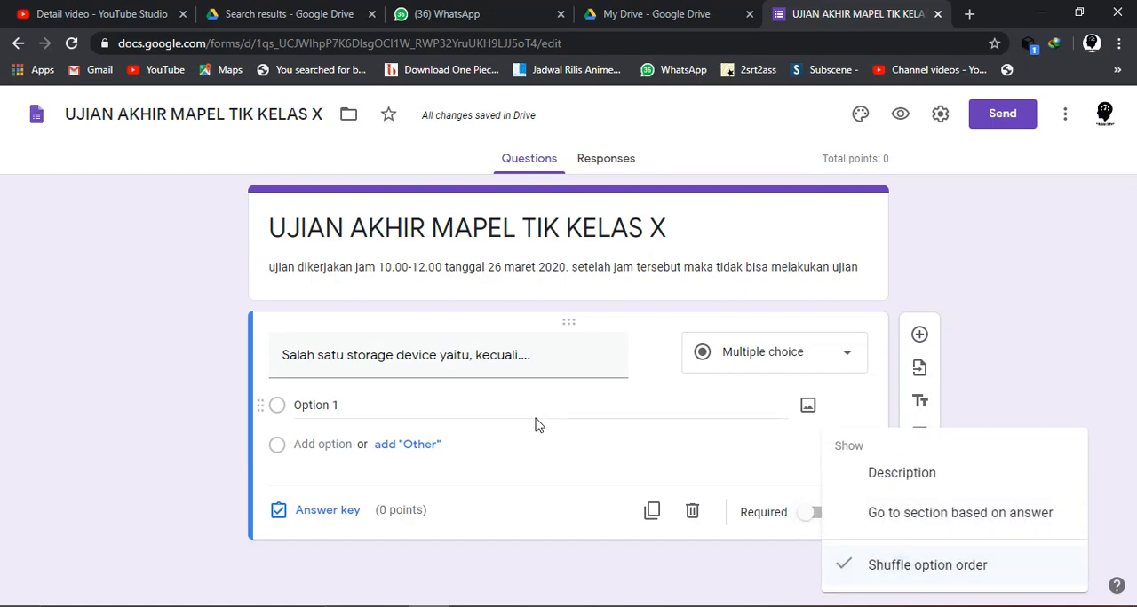
pyautogui.click(589, 350)
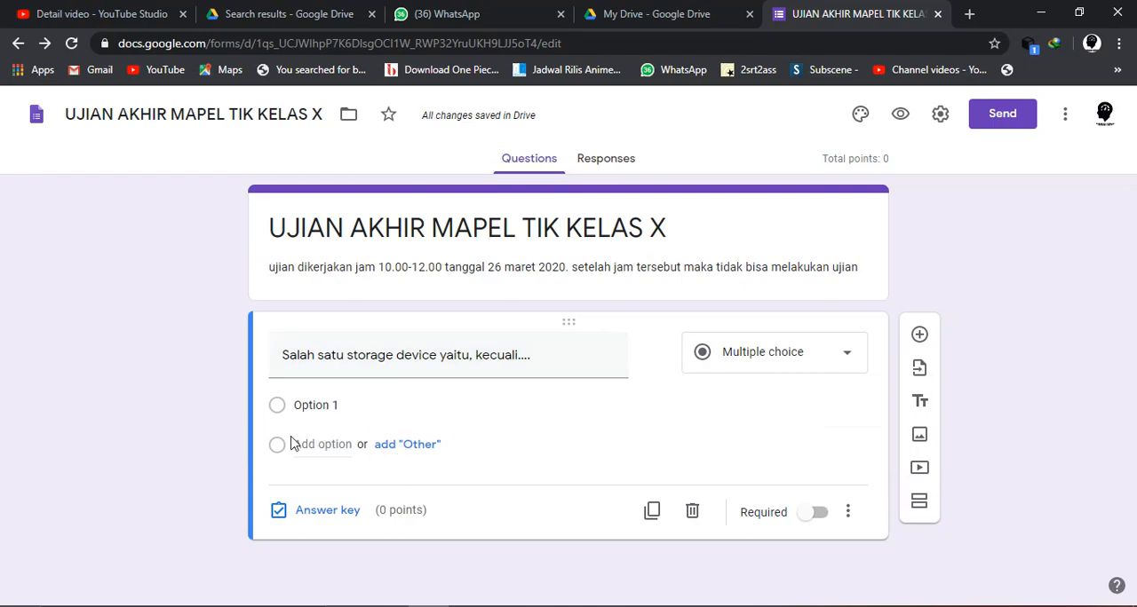
# - Consult question 2's answer choices in the Word document and replace the form question's first option with "VGA"
pyautogui.click(353, 405)
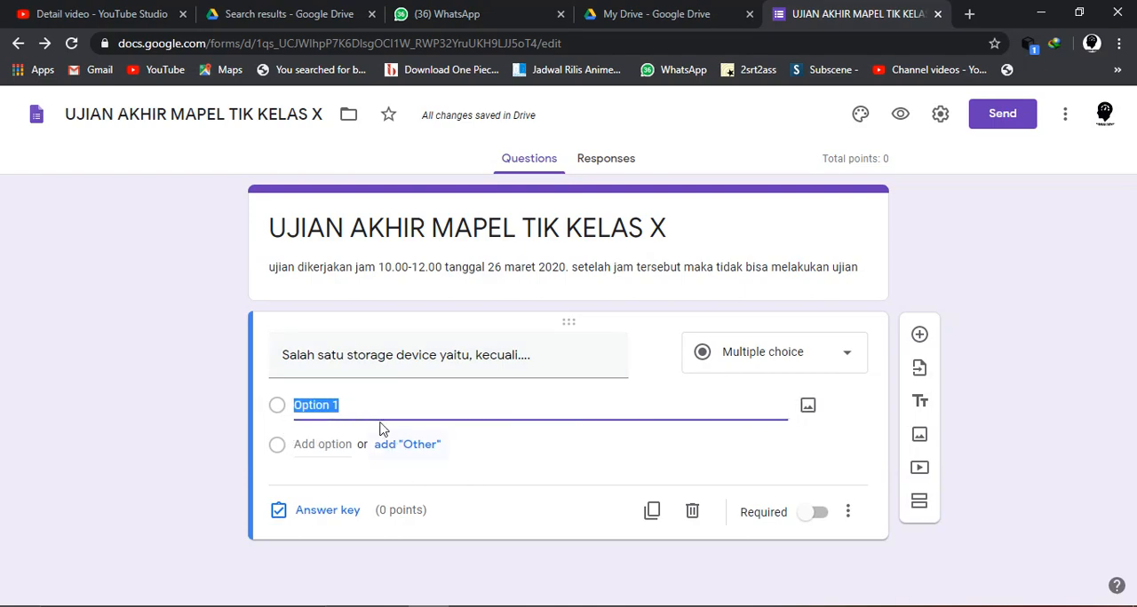
pyautogui.click(674, 606)
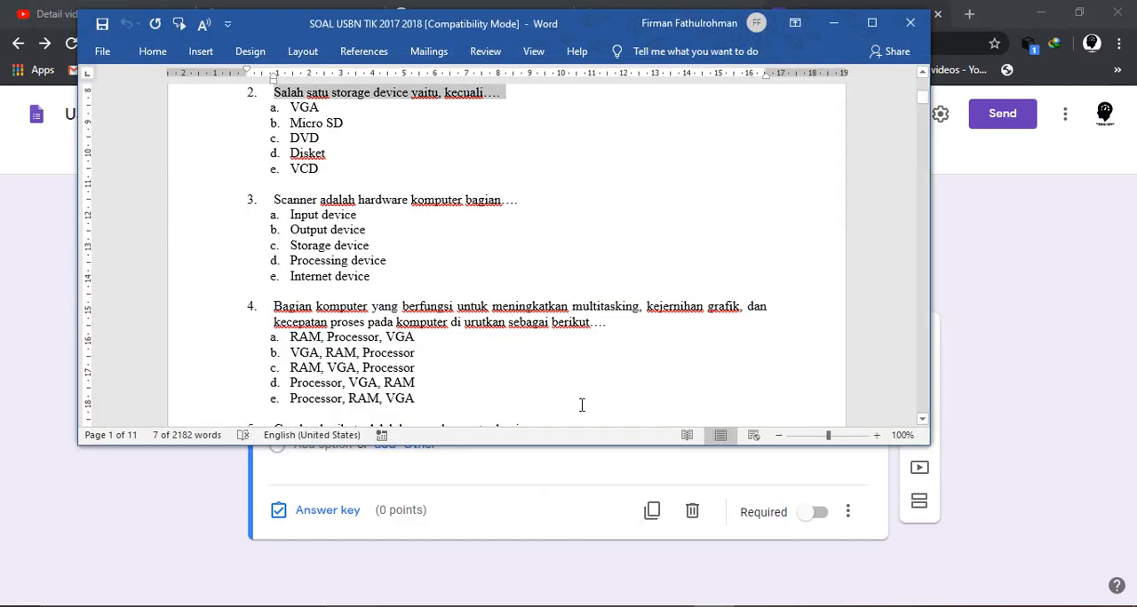
pyautogui.moveTo(713, 606)
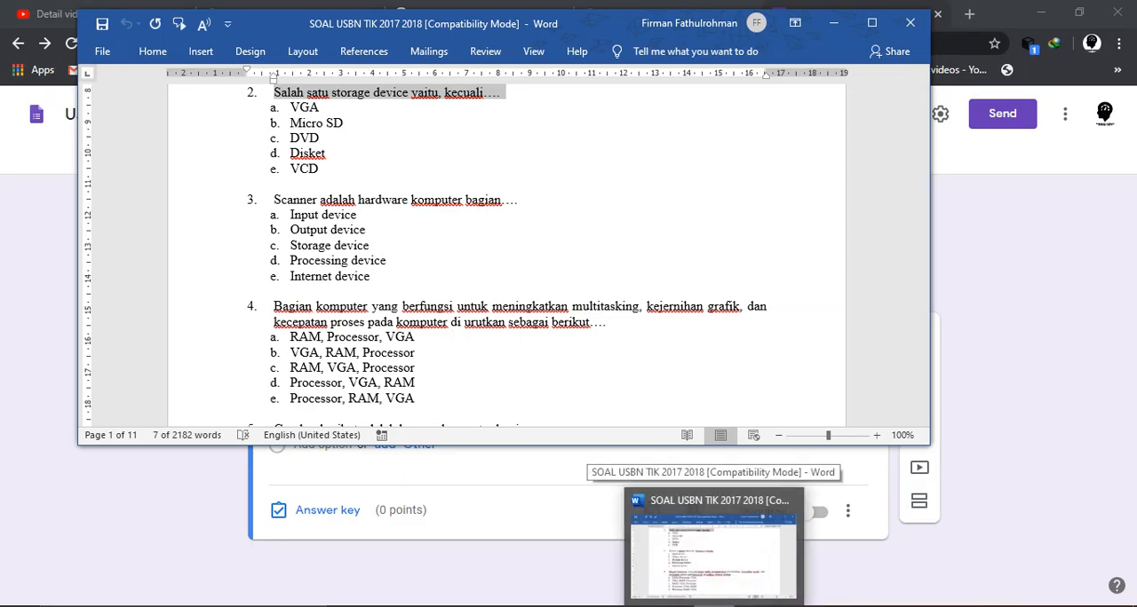
pyautogui.click(713, 606)
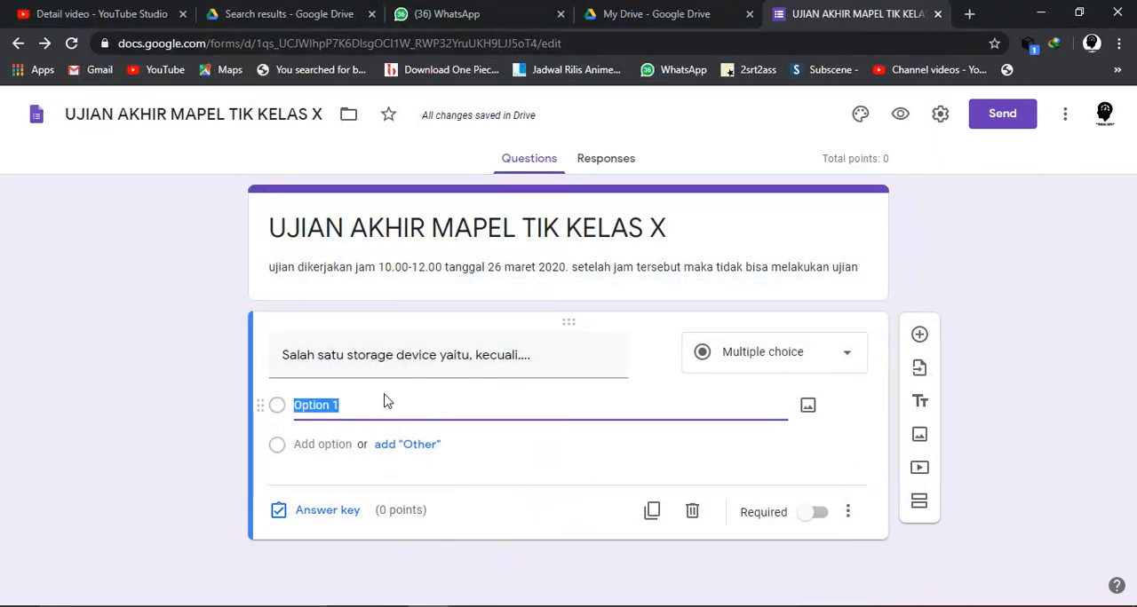
pyautogui.write('VGA')
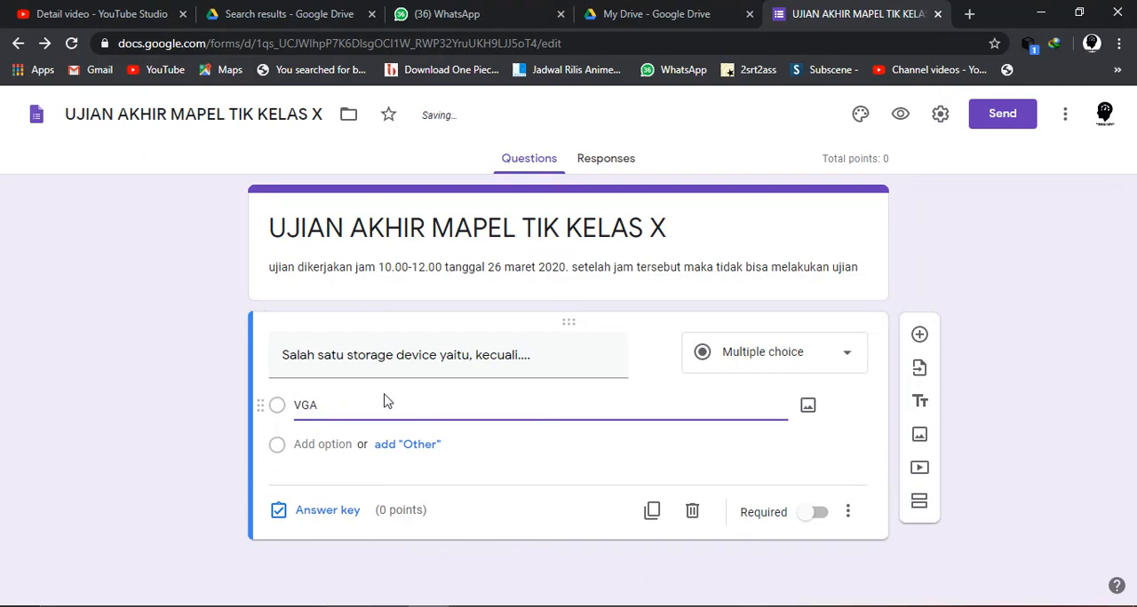
# - Add "CD", "DVD", "DISKET" and "HDD" as the second to fifth answer options of the storage device question
pyautogui.press('Return')
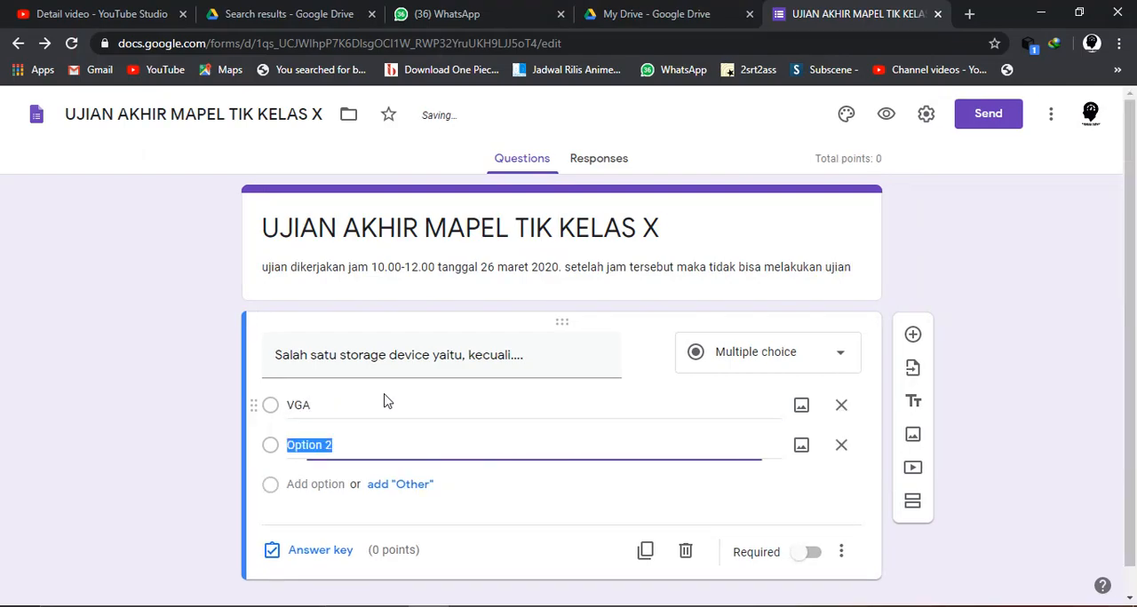
pyautogui.write('CD')
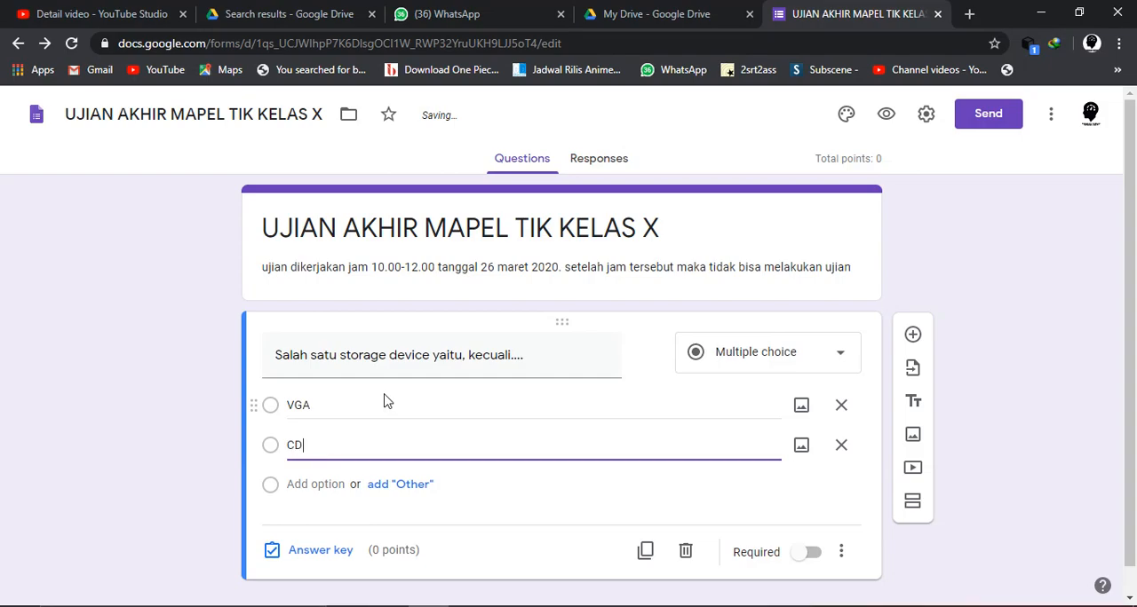
pyautogui.press('Return')
pyautogui.write('DVD')
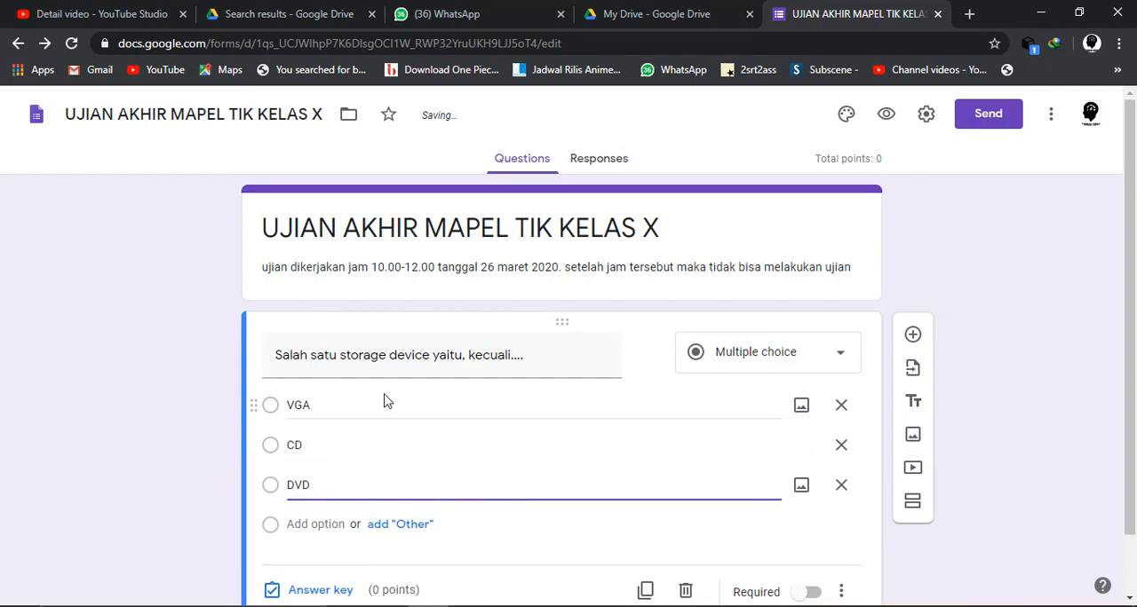
pyautogui.press('Return')
pyautogui.write('DI')
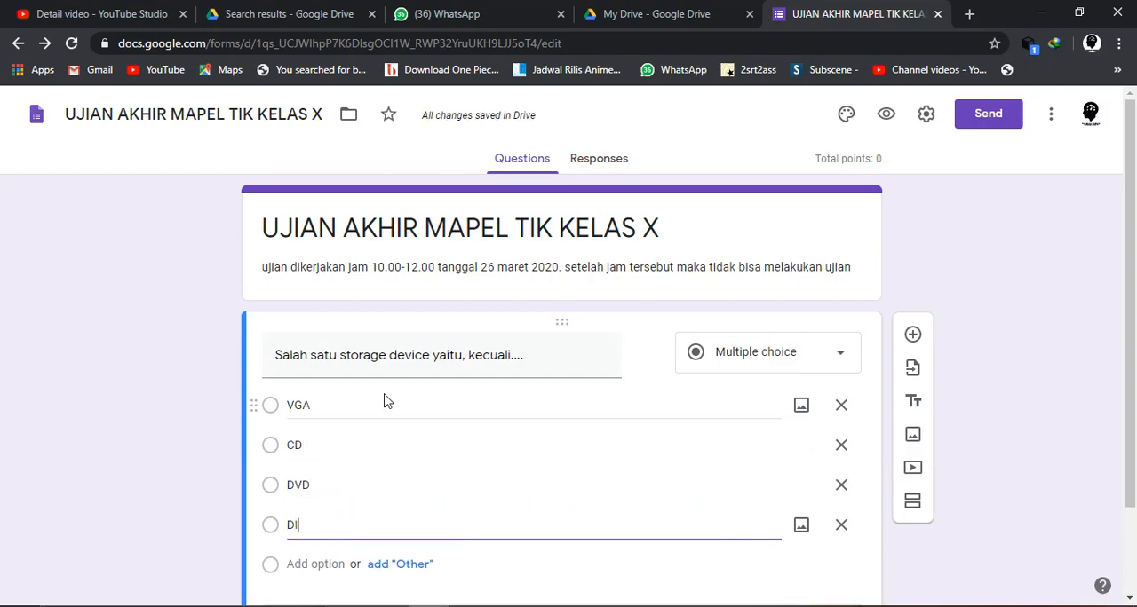
pyautogui.write('SKET')
pyautogui.press('Return')
pyautogui.write('HDD')
pyautogui.scroll(-2, 384, 399)
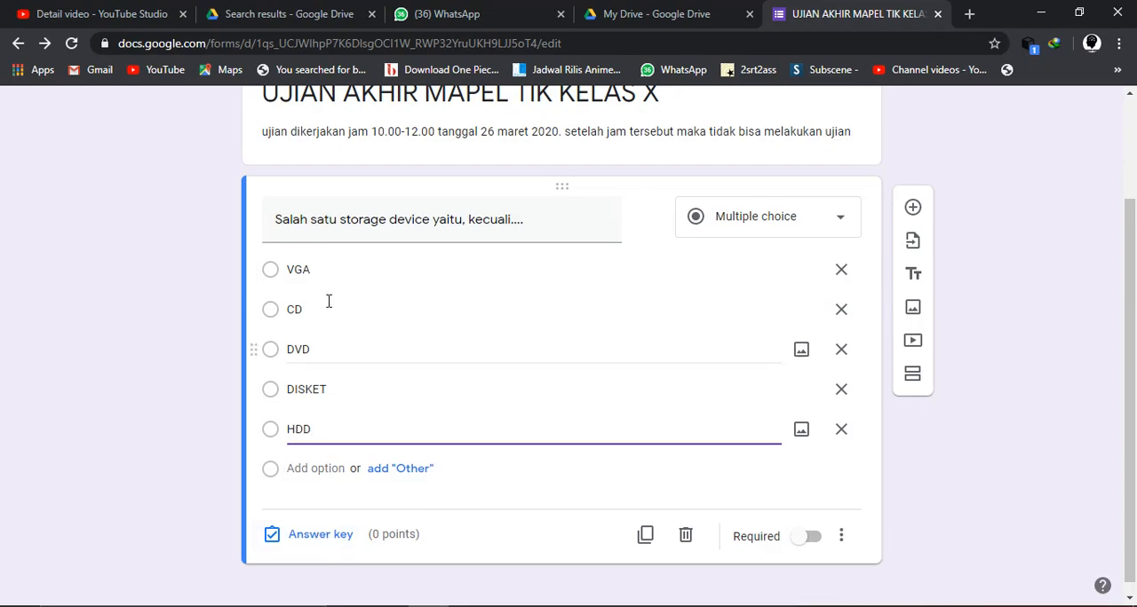
# - Set VGA as the correct answer of the storage device question in its answer key, worth 20 points
pyautogui.click(318, 536)
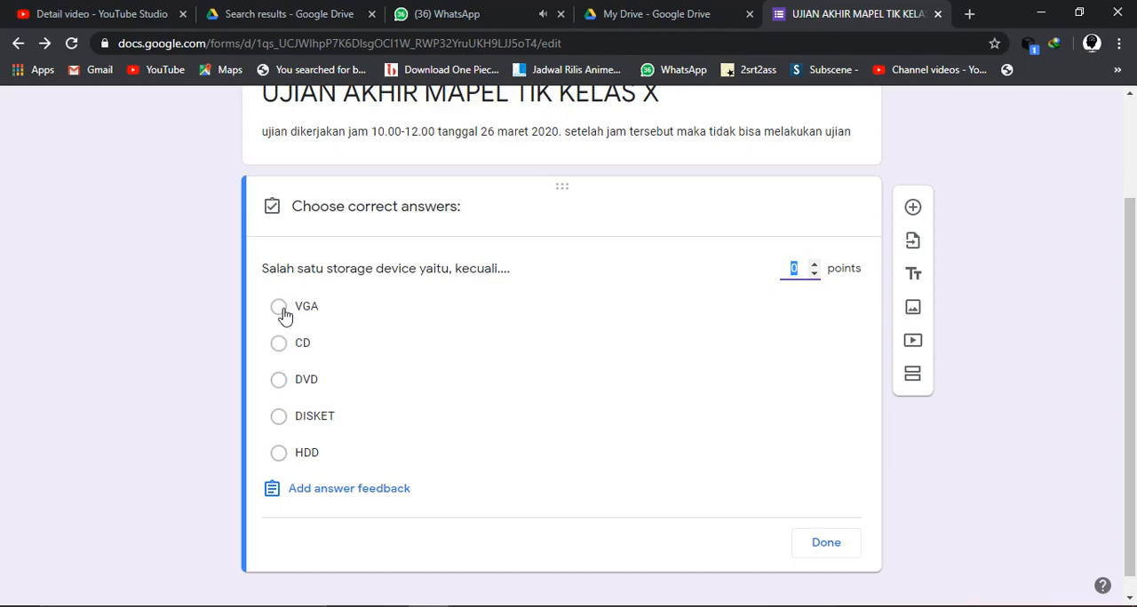
pyautogui.click(279, 308)
pyautogui.click(802, 265)
pyautogui.press('BackSpace')
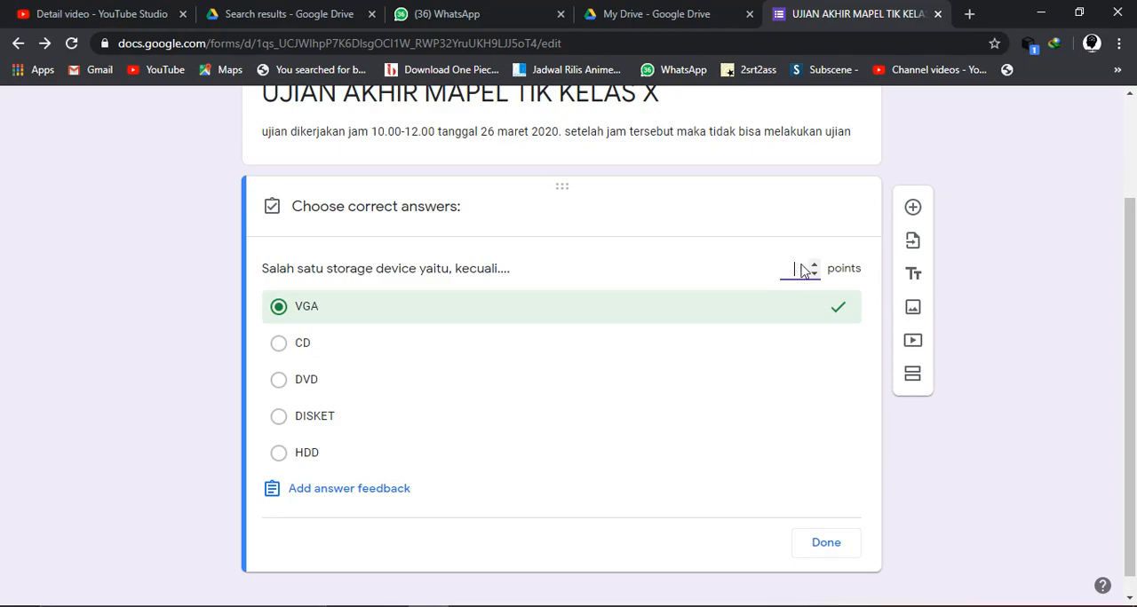
pyautogui.press('BackSpace')
pyautogui.write('20')
pyautogui.click(826, 543)
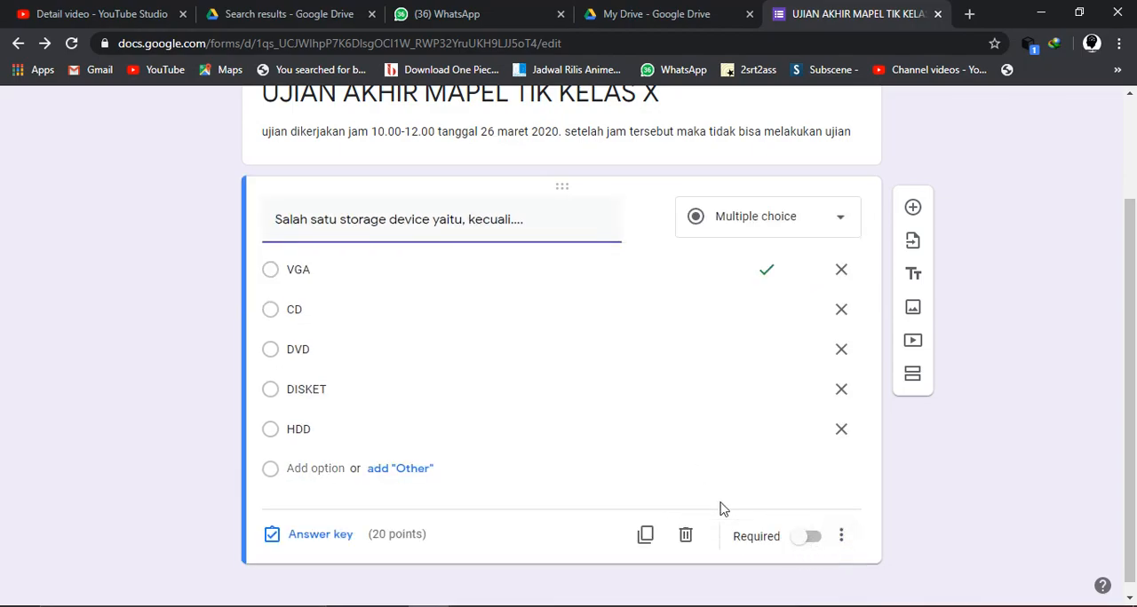
pyautogui.click(810, 538)
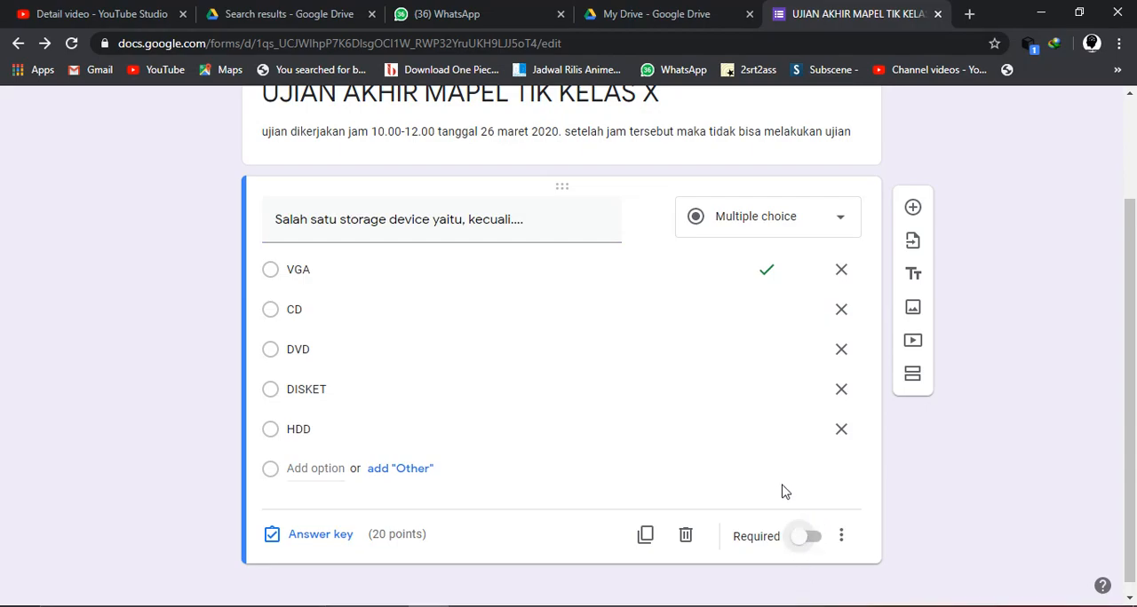
pyautogui.click(817, 546)
pyautogui.scroll(1, 708, 327)
pyautogui.scroll(-1, 708, 332)
pyautogui.scroll(1, 708, 332)
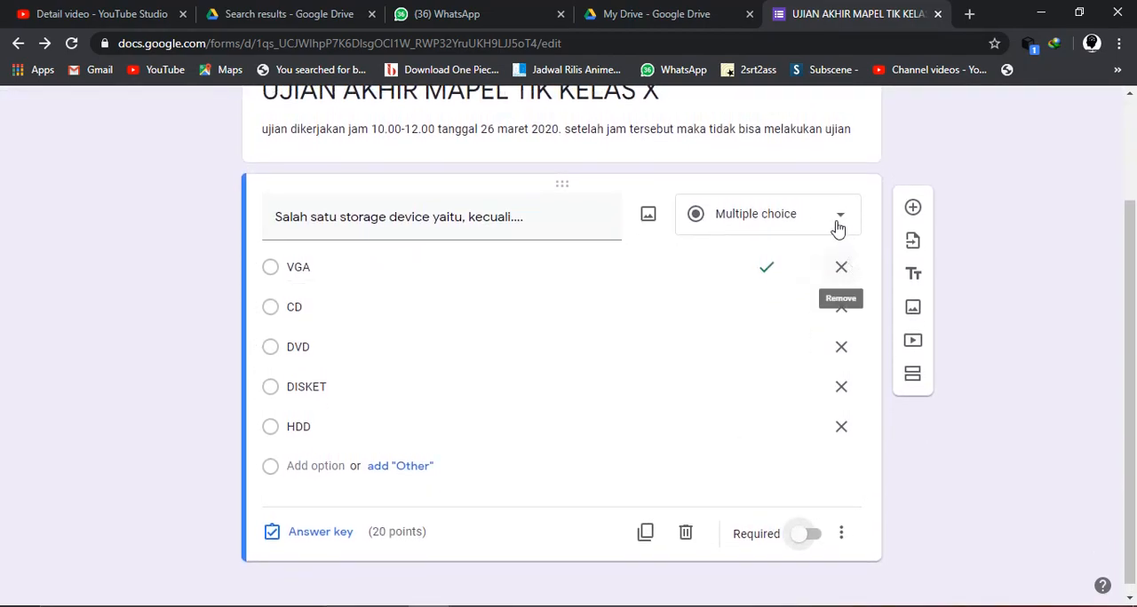
# - Add a new blank question and place it above the storage device question
pyautogui.click(912, 209)
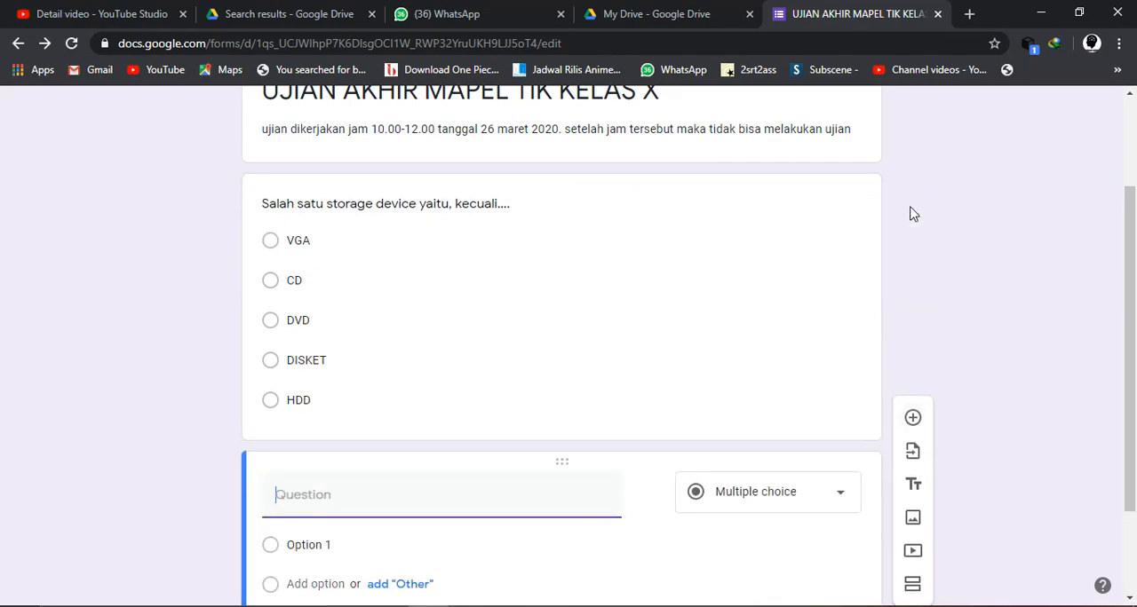
pyautogui.moveTo(545, 458); pyautogui.dragTo(500, 256)
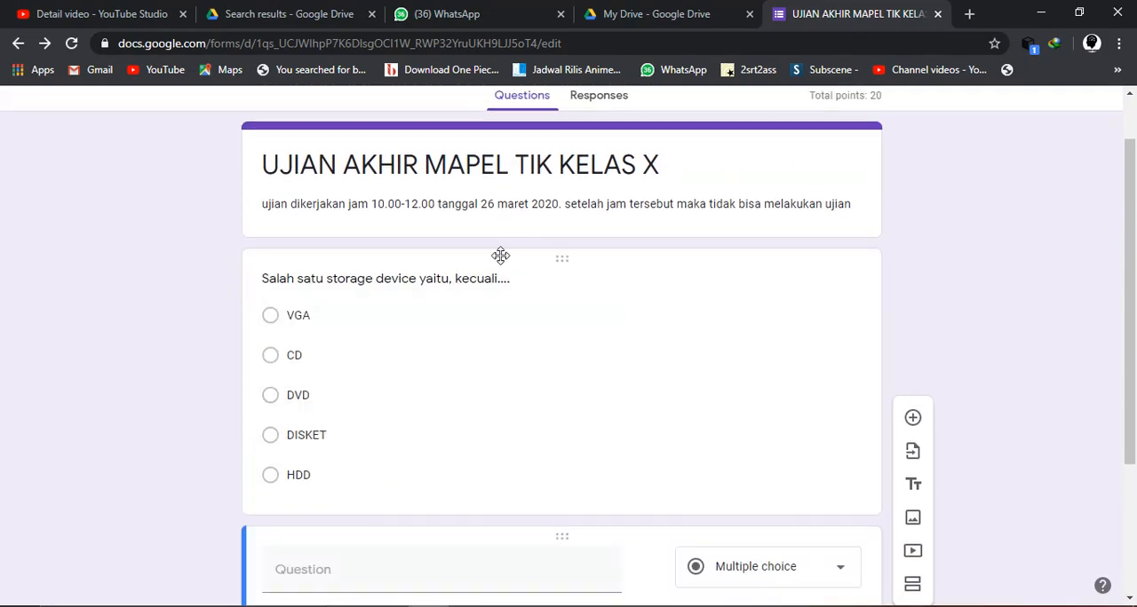
pyautogui.moveTo(565, 530); pyautogui.dragTo(417, 253)
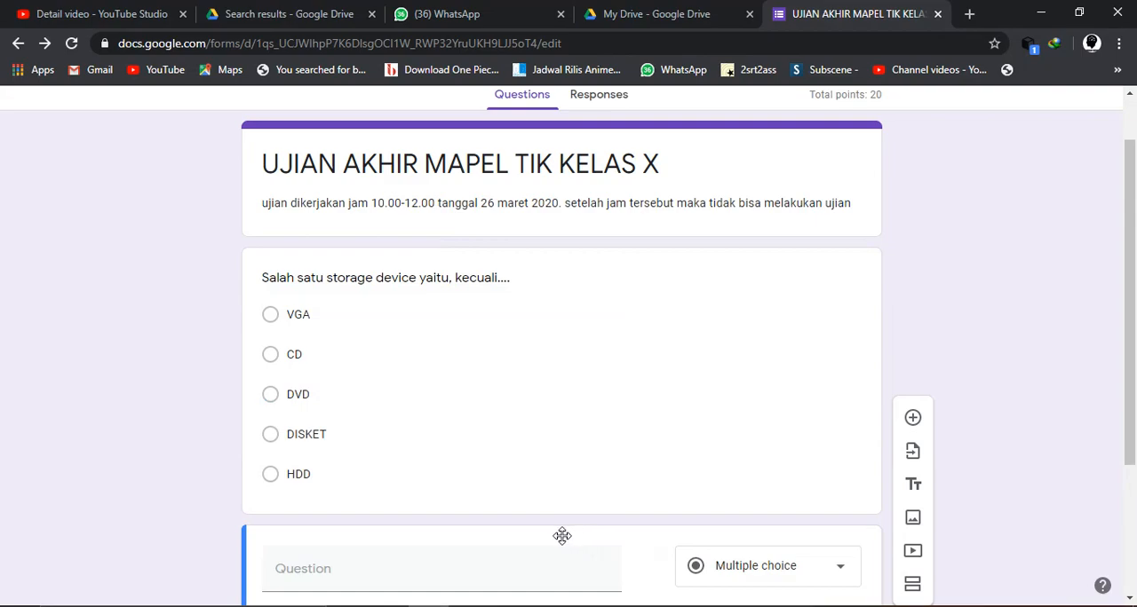
pyautogui.scroll(-2, 710, 541)
pyautogui.click(841, 531)
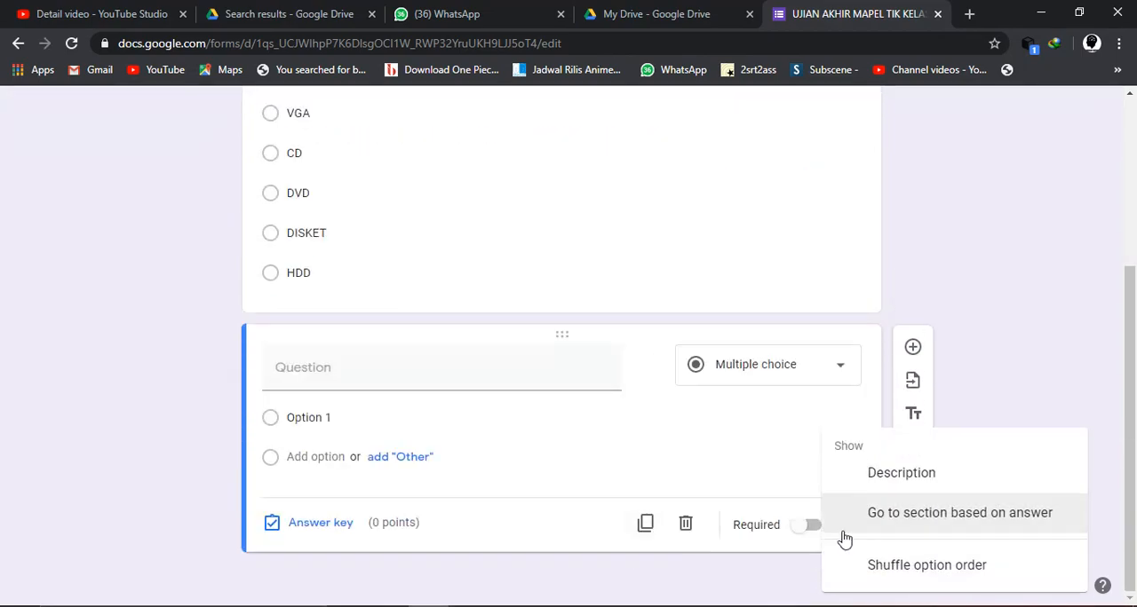
pyautogui.click(912, 264)
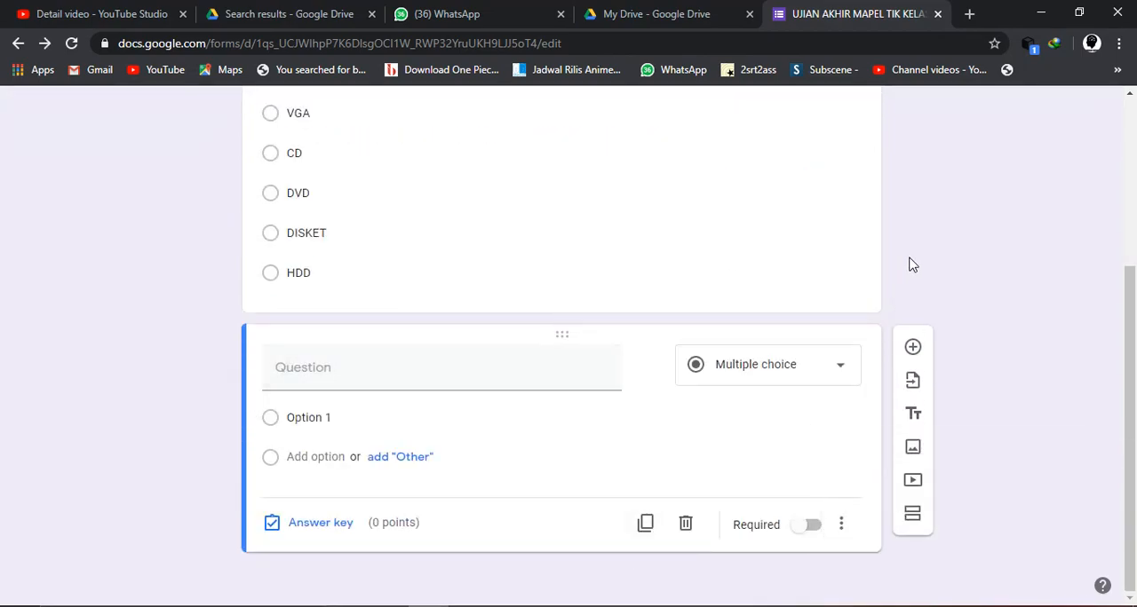
pyautogui.scroll(2, 707, 185)
pyautogui.moveTo(547, 197); pyautogui.dragTo(541, 452)
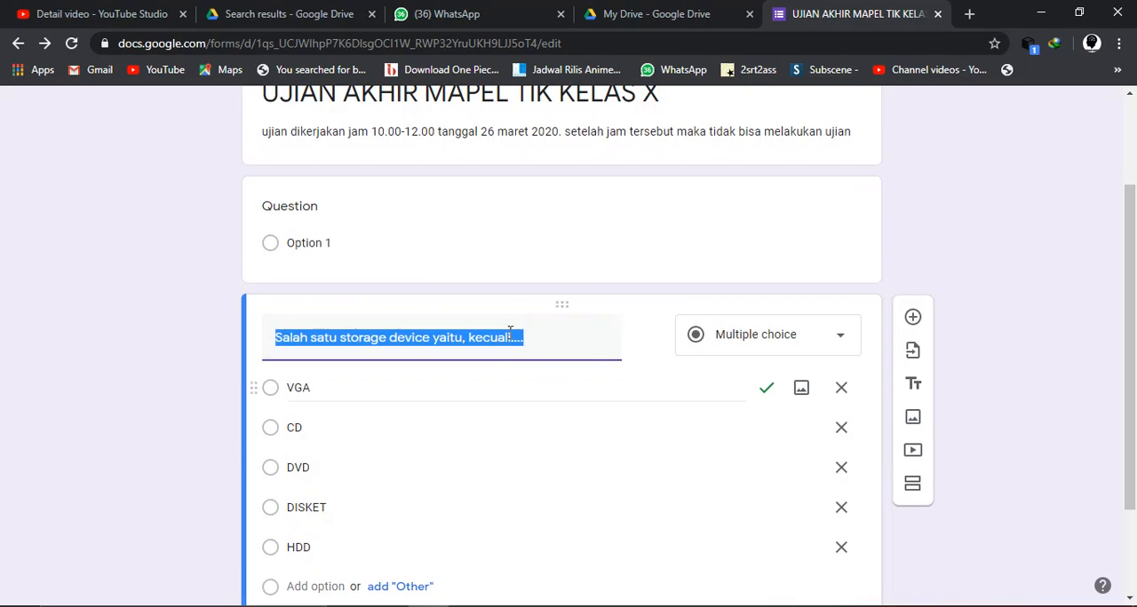
# - Make the blank first question a required short-answer question titled "NAMA LENGKAP :"
pyautogui.click(304, 213)
pyautogui.write('N')
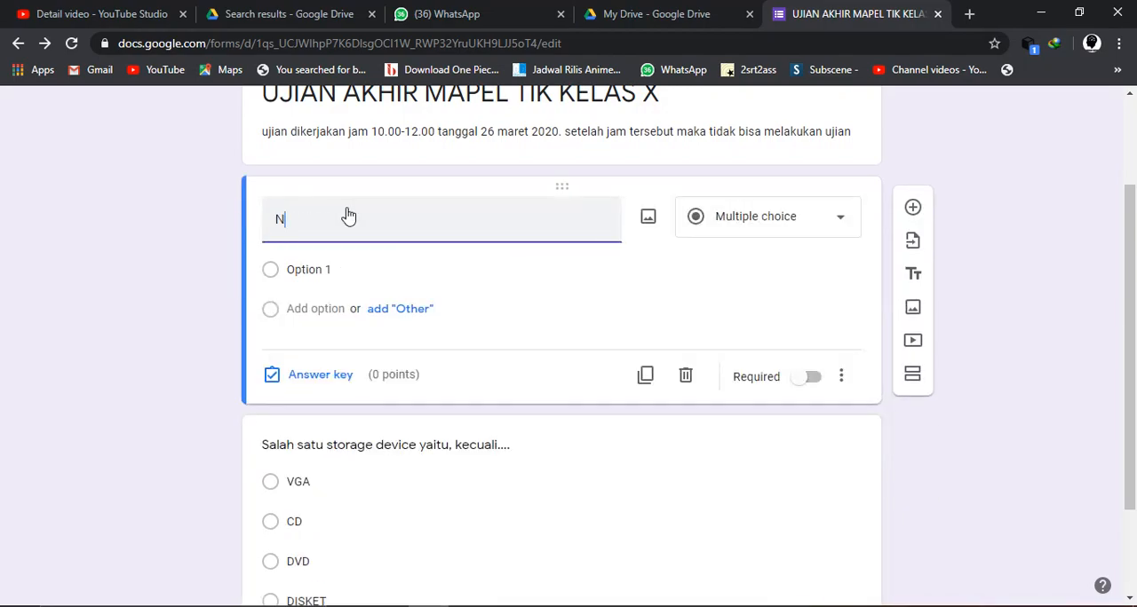
pyautogui.write('AMA LENGKAP')
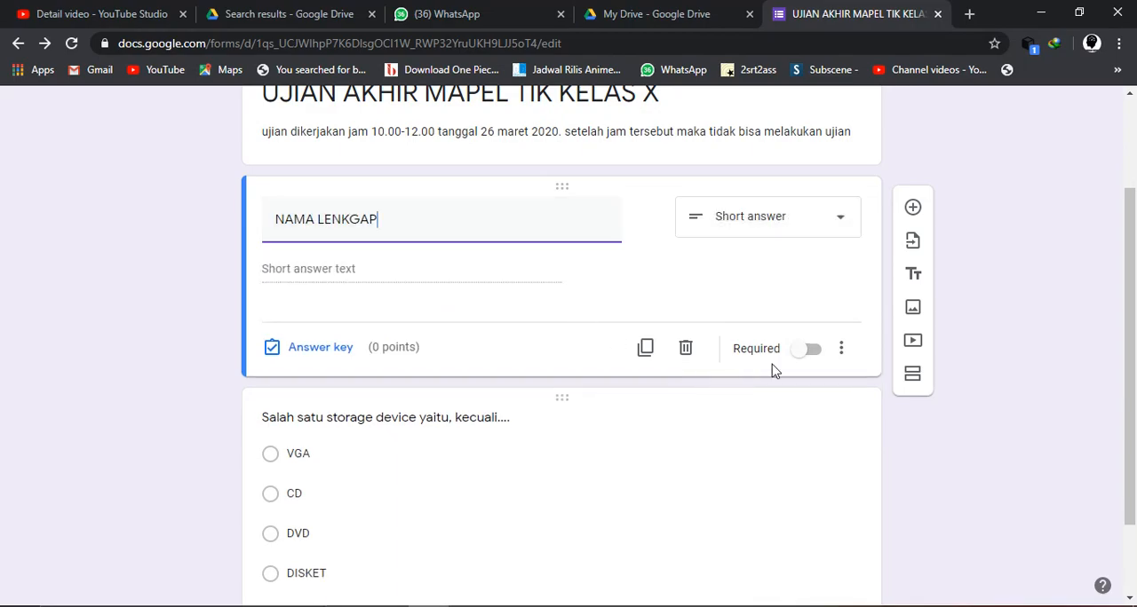
pyautogui.click(811, 352)
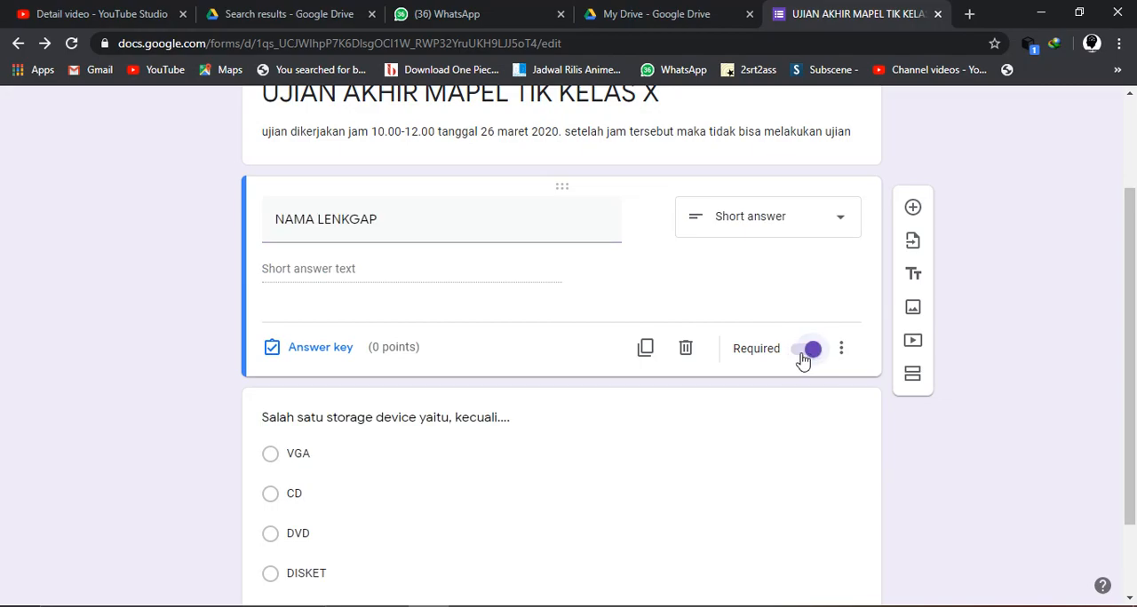
pyautogui.click(416, 217)
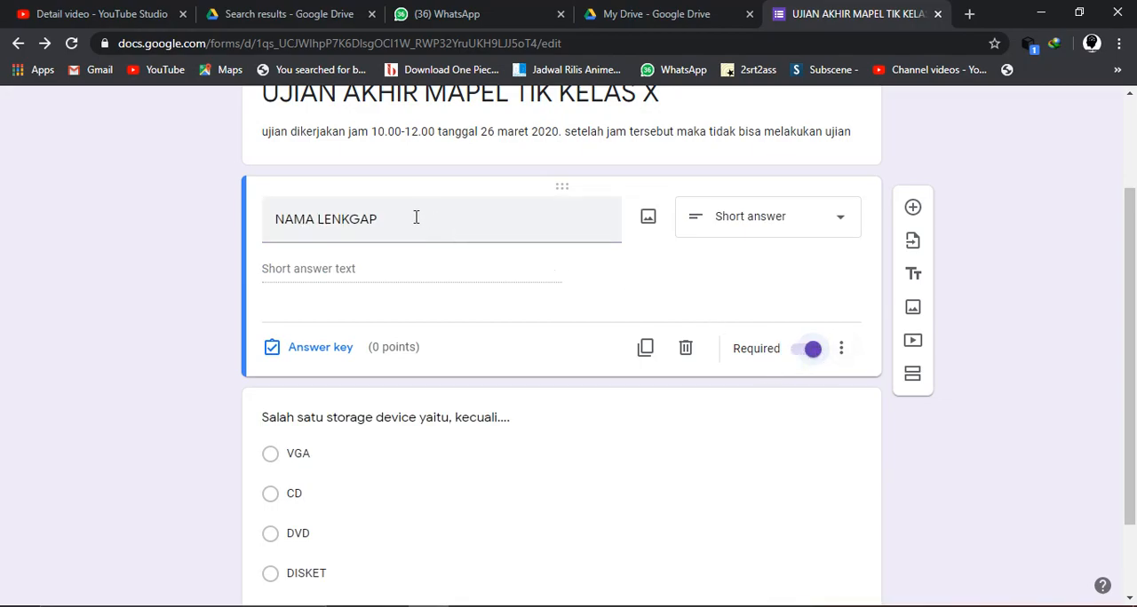
pyautogui.hotkey('ctrl', 'a')
pyautogui.click(415, 217)
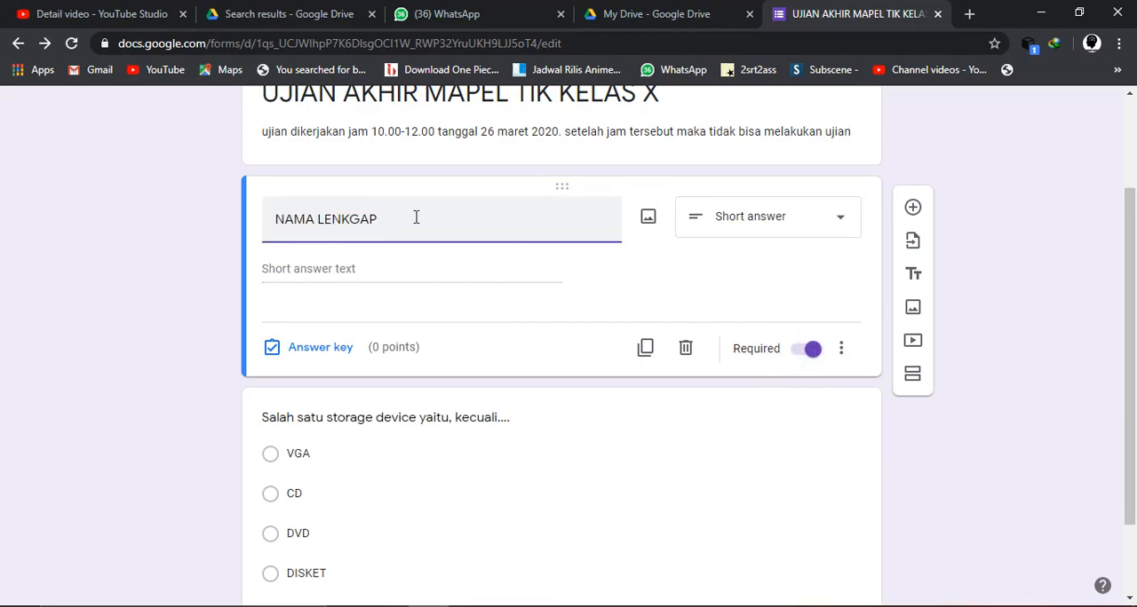
pyautogui.write('GKA')
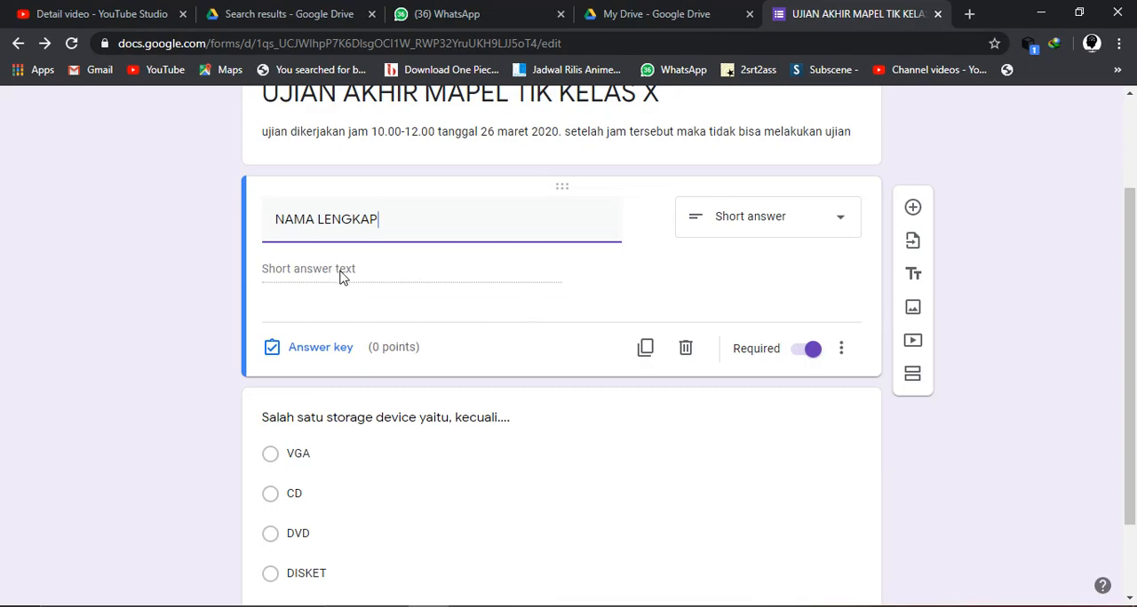
pyautogui.write(':')
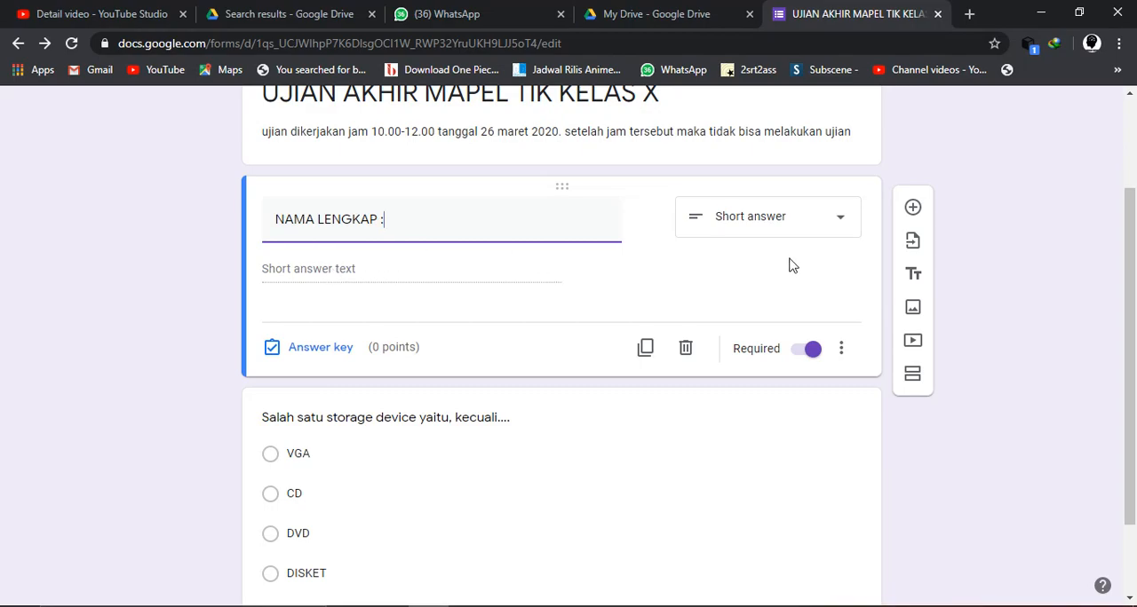
pyautogui.click(844, 350)
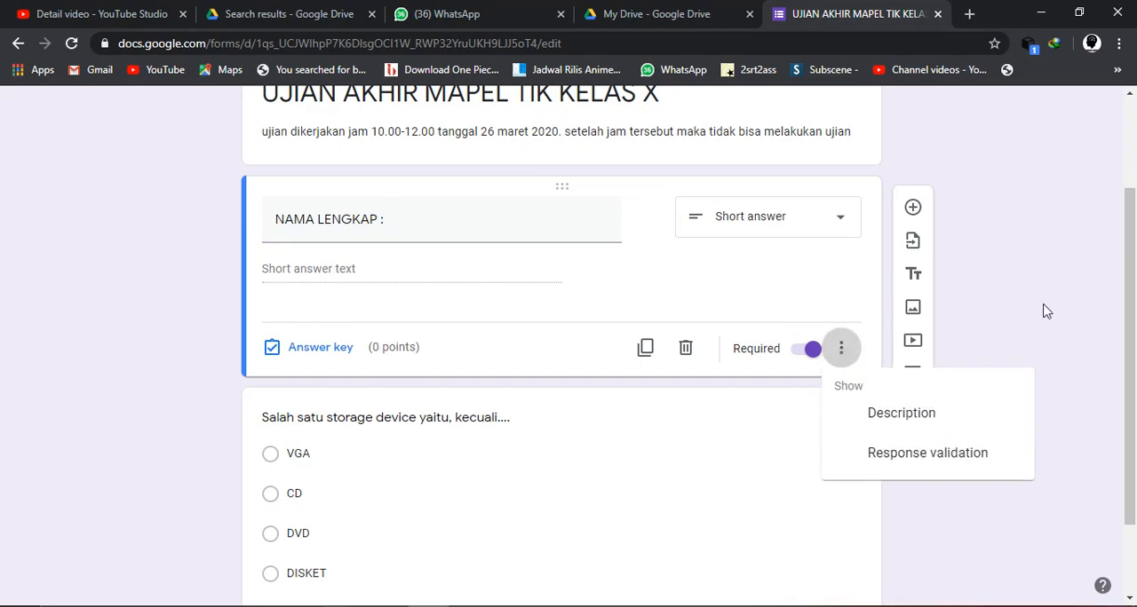
pyautogui.click(1043, 308)
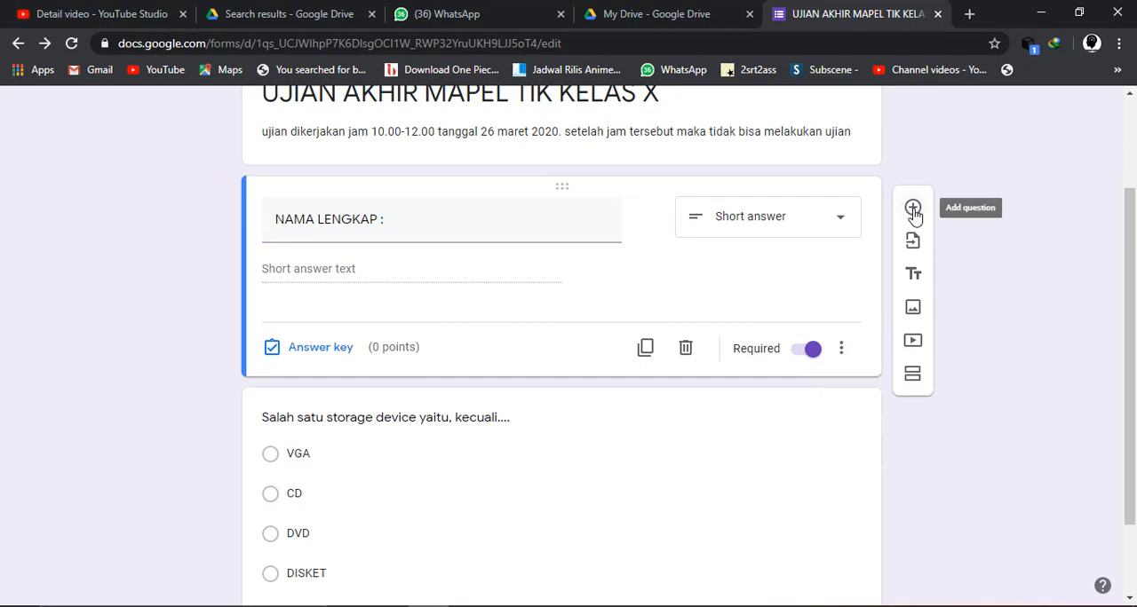
# - Duplicate the full-name question, retitle the copy "KELAS :" and change its type to Dropdown
pyautogui.click(645, 349)
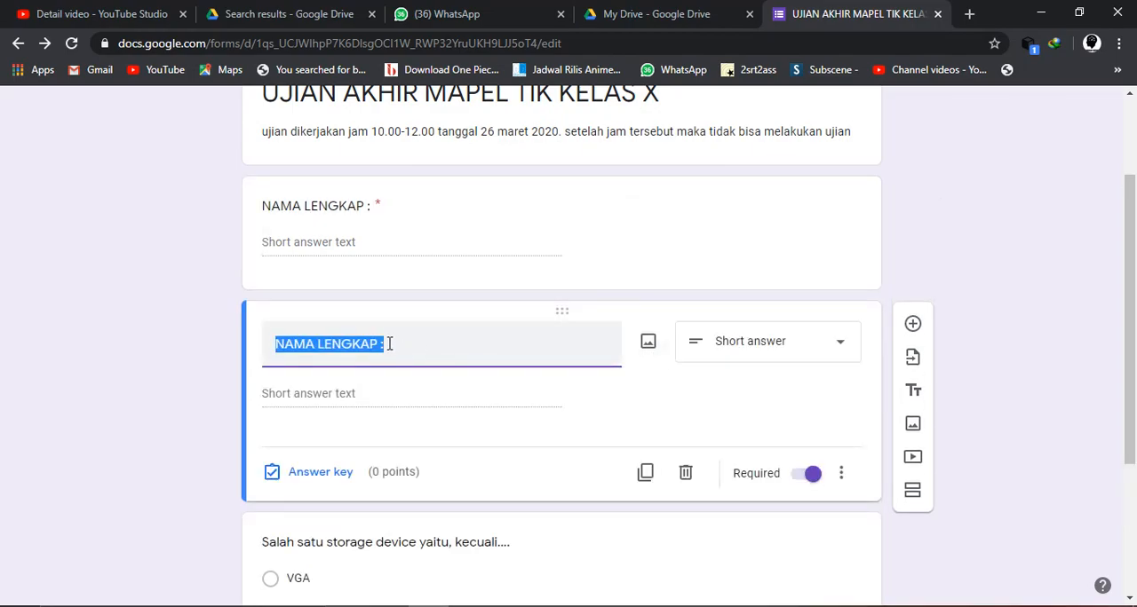
pyautogui.write('KELAS :')
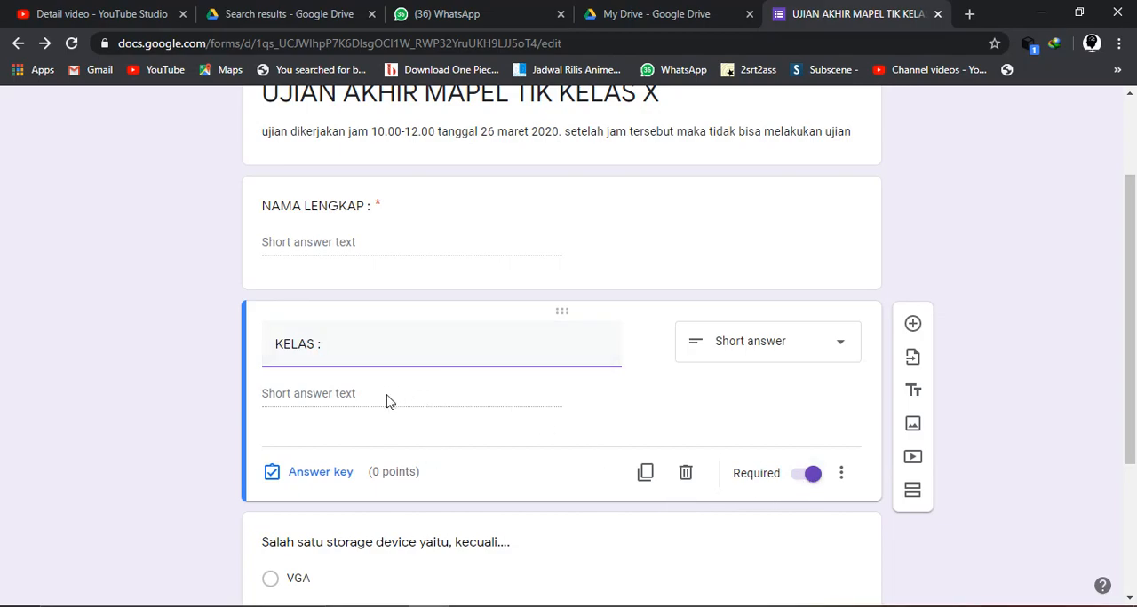
pyautogui.click(792, 356)
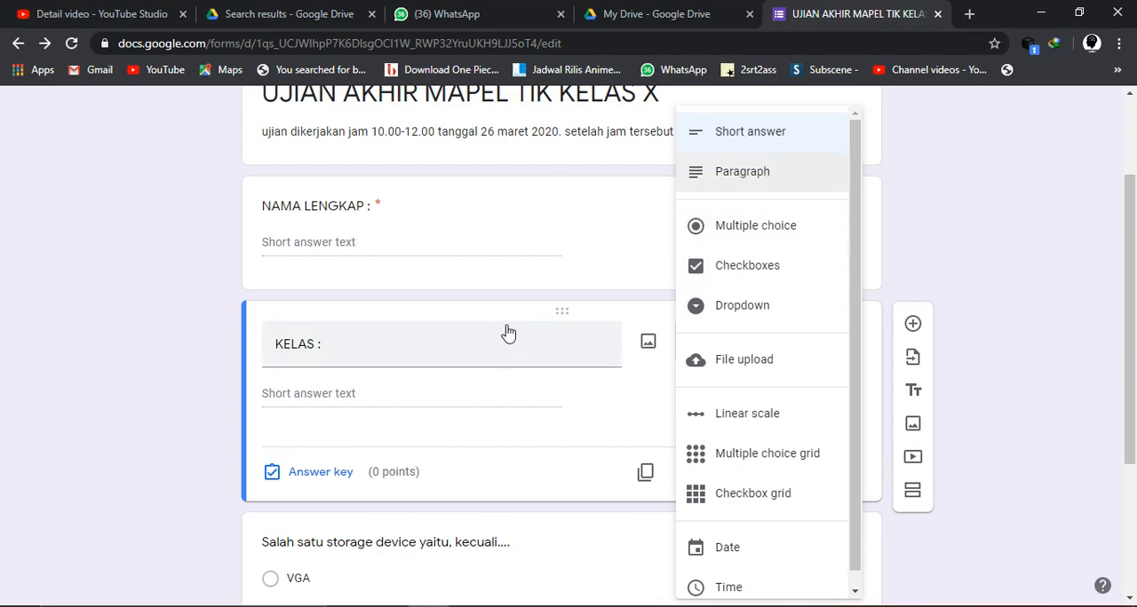
pyautogui.click(725, 327)
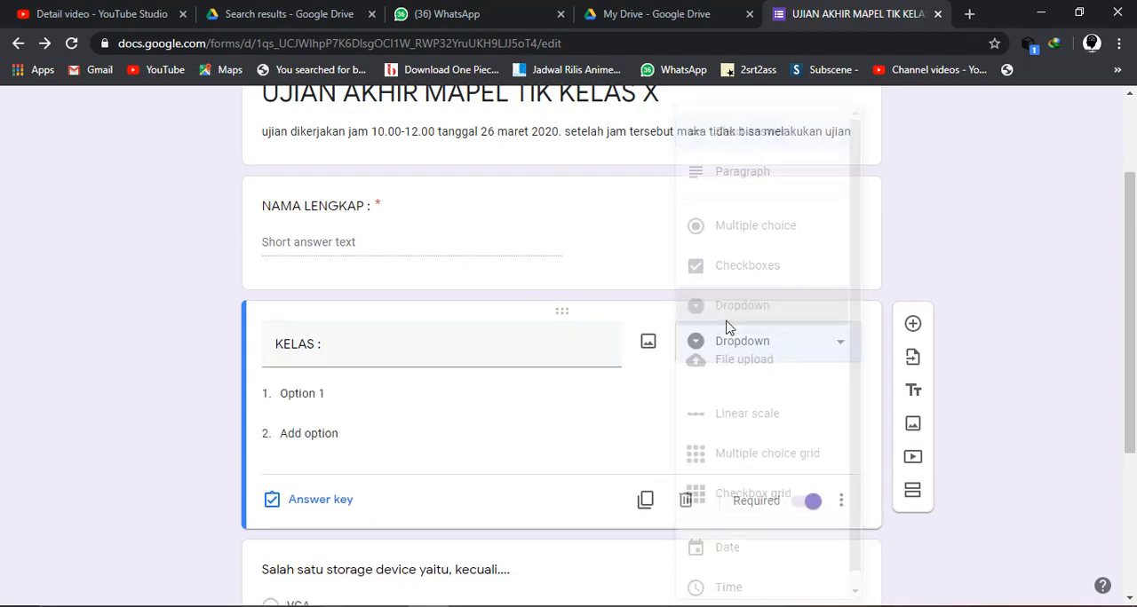
# - Enter "XA1", "XA2", "XA3" and "XA4" as the first four options of the KELAS dropdown
pyautogui.click(354, 393)
pyautogui.write('XA1')
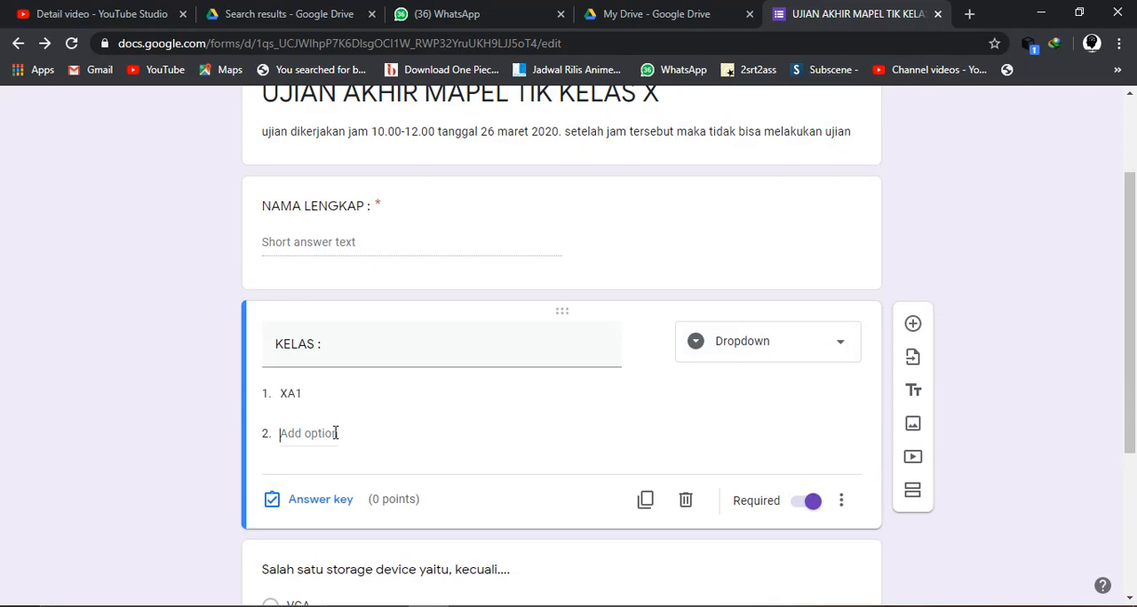
pyautogui.click(336, 434)
pyautogui.write('XA2')
pyautogui.scroll(-1, 329, 435)
pyautogui.click(328, 364)
pyautogui.write('XA')
pyautogui.click(318, 399)
pyautogui.write('XA4')
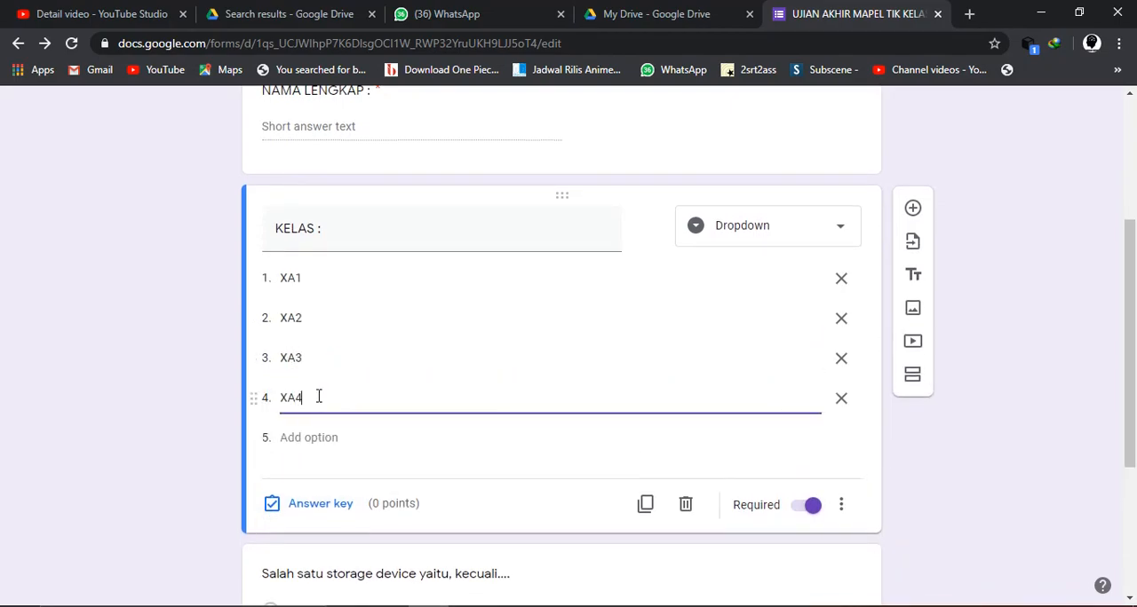
# - Add "XS1" and "XS2" as the fifth and sixth options of the KELAS dropdown
pyautogui.click(318, 437)
pyautogui.write('XS1')
pyautogui.click(315, 477)
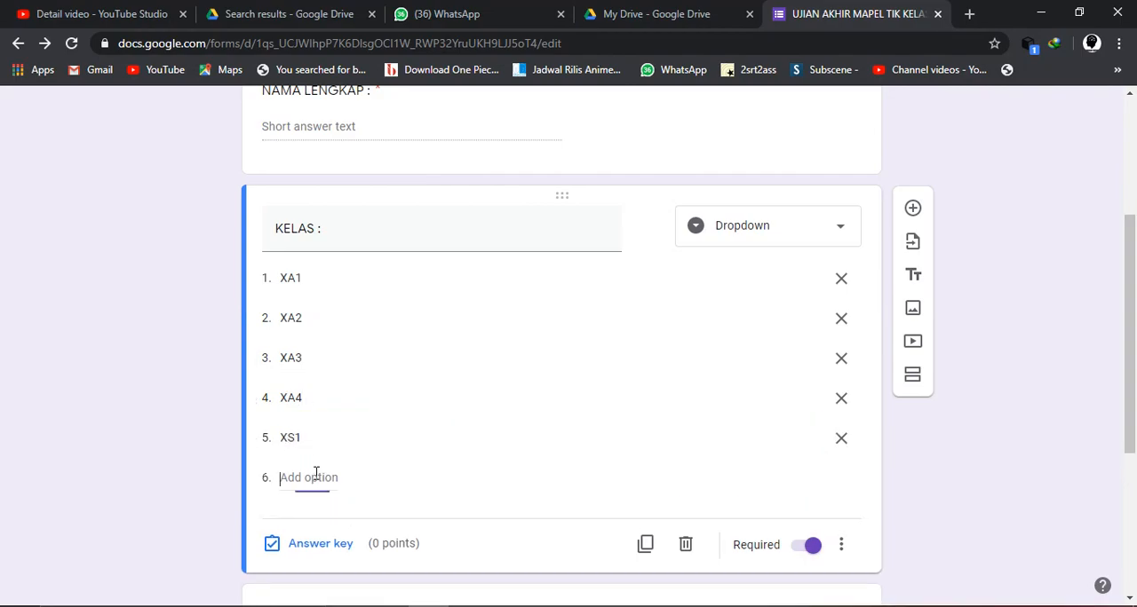
pyautogui.write('XS2')
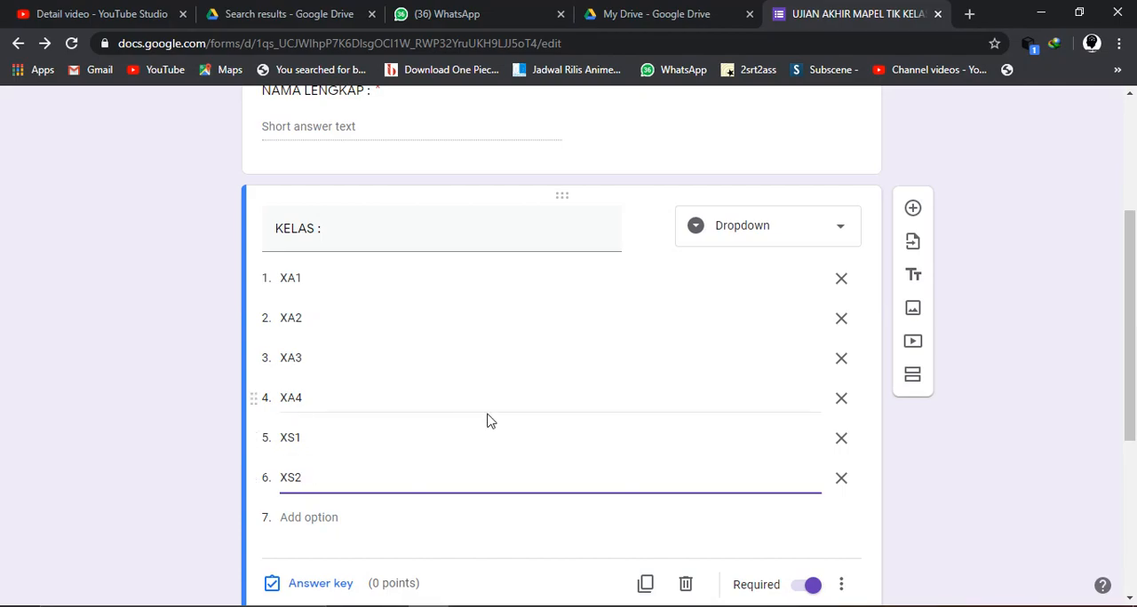
pyautogui.click(992, 278)
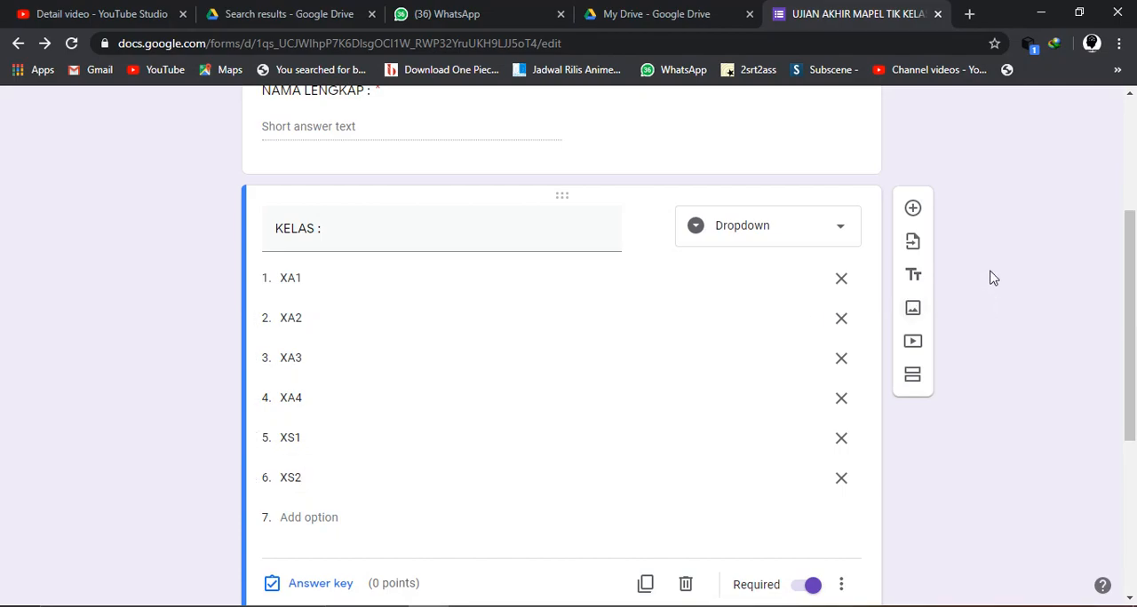
# - Review the KELAS dropdown's options and its position among the form's other questions
pyautogui.scroll(-2, 695, 340)
pyautogui.scroll(1, 696, 341)
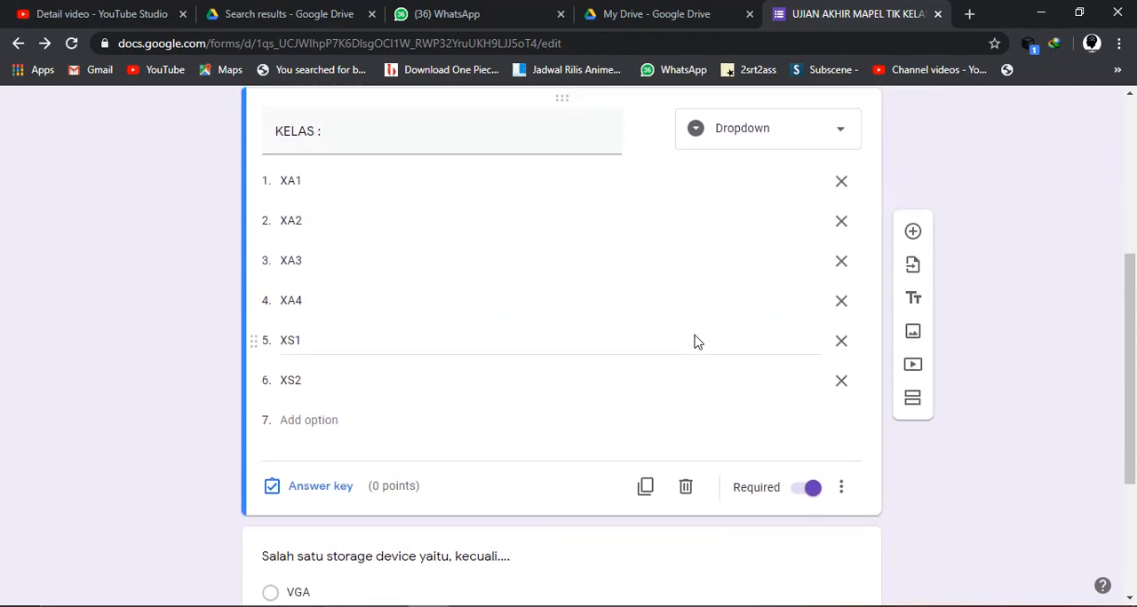
pyautogui.scroll(1, 407, 231)
pyautogui.scroll(-1, 406, 229)
pyautogui.scroll(2, 407, 229)
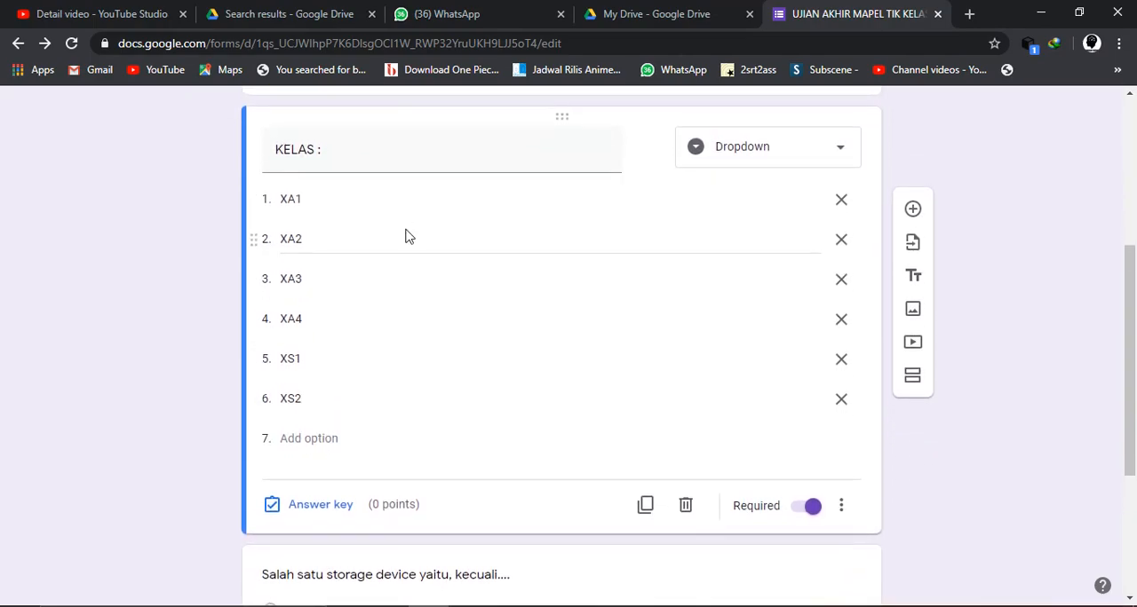
pyautogui.scroll(-1, 444, 235)
pyautogui.scroll(1, 611, 299)
pyautogui.scroll(-2, 611, 299)
pyautogui.scroll(-1, 610, 299)
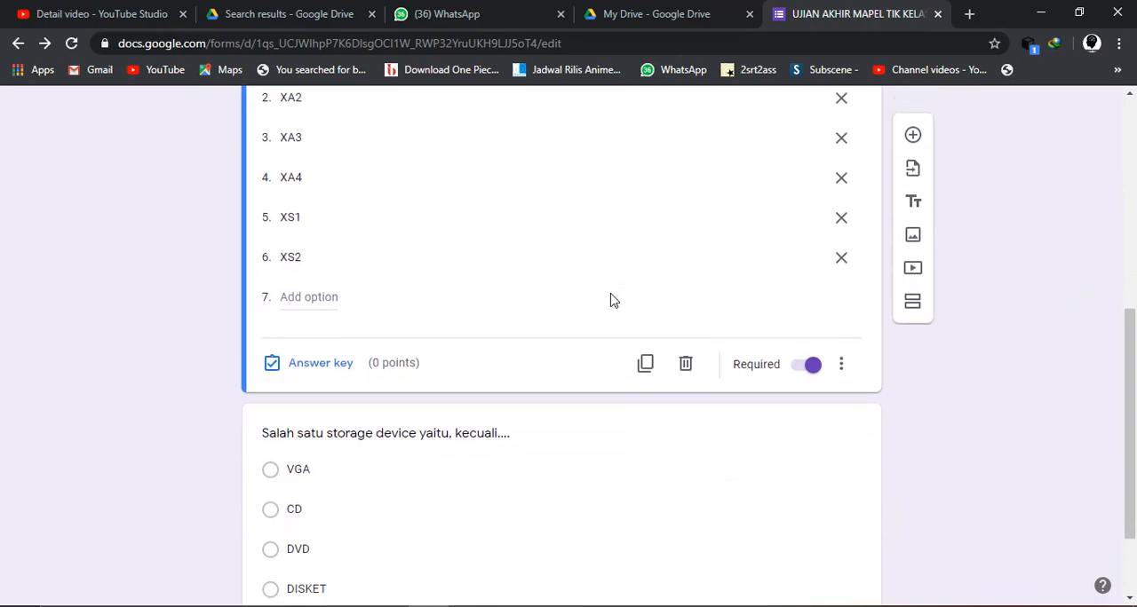
pyautogui.click(647, 366)
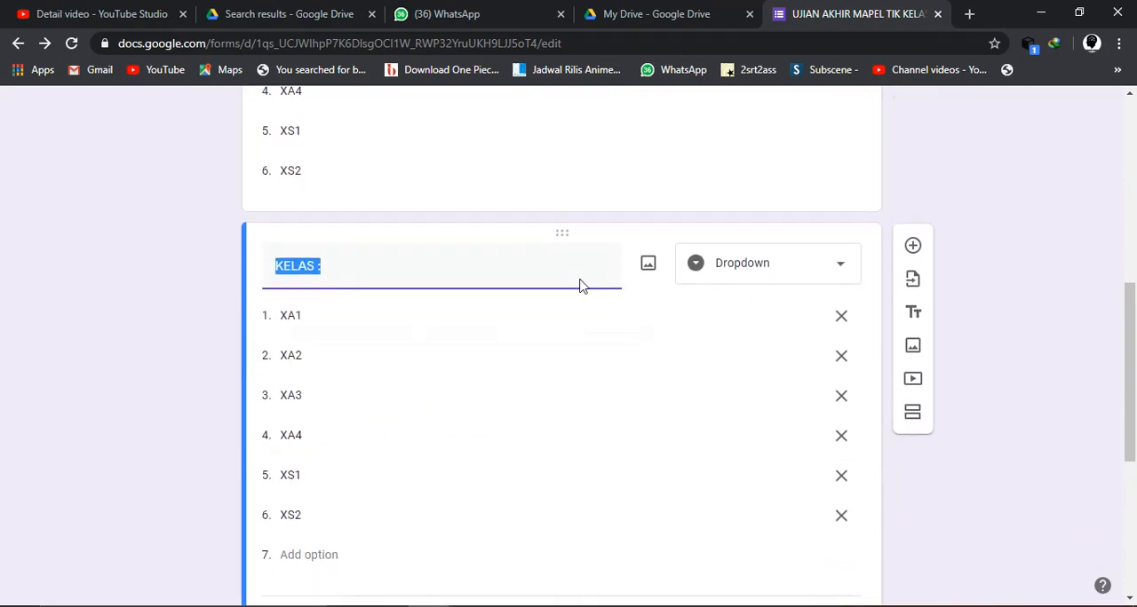
pyautogui.scroll(-2, 584, 284)
pyautogui.click(686, 475)
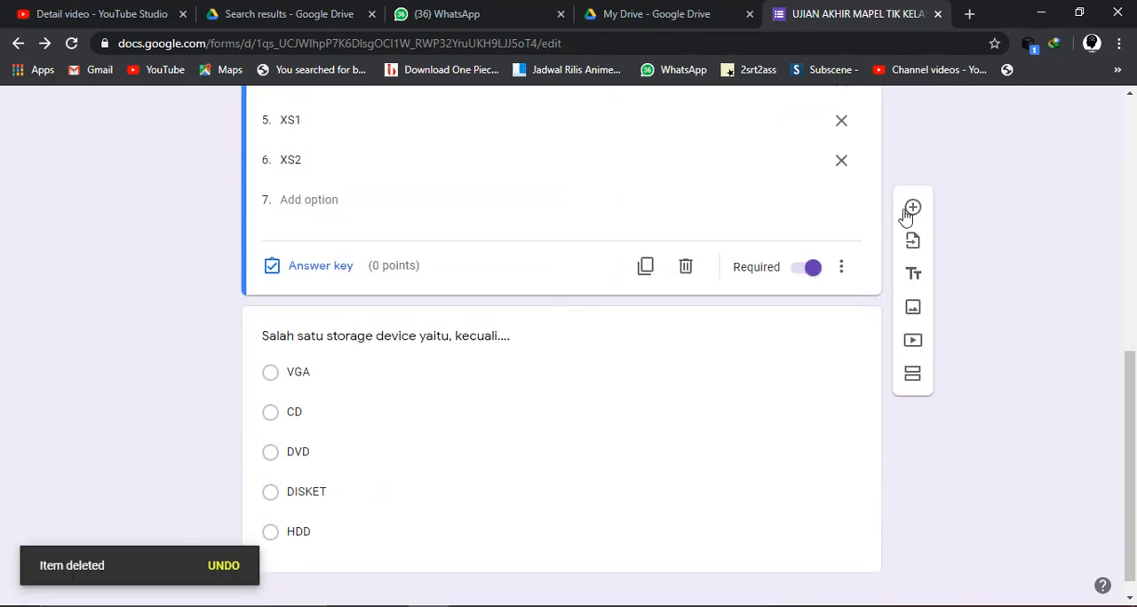
# - Add a short-answer question titled "NO PESERTA :" below the KELAS dropdown and make it required
pyautogui.click(913, 209)
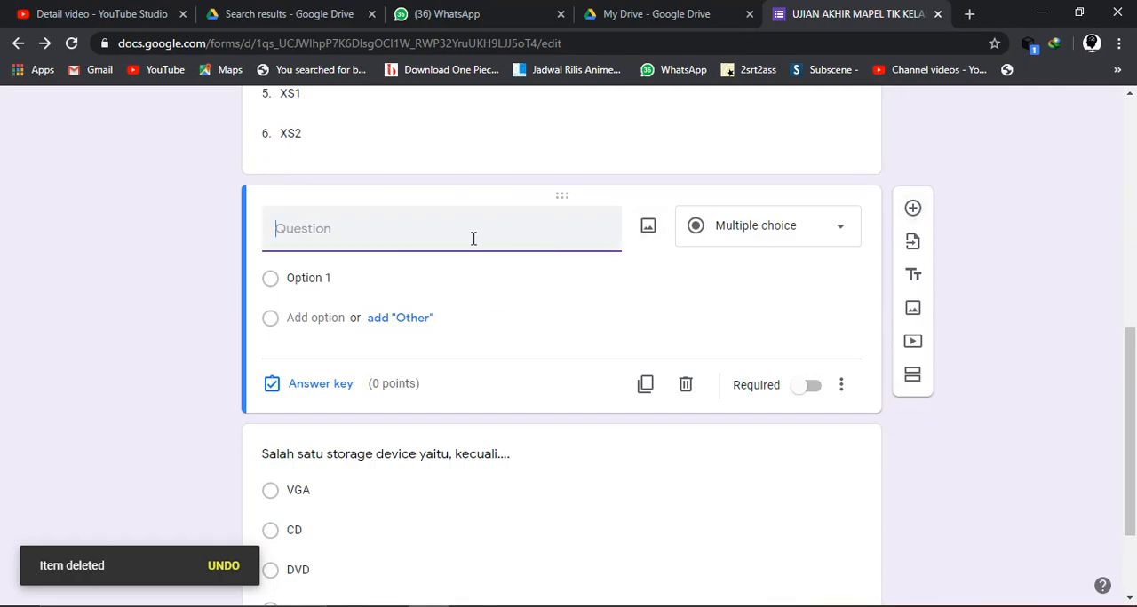
pyautogui.write('NO PESERTA')
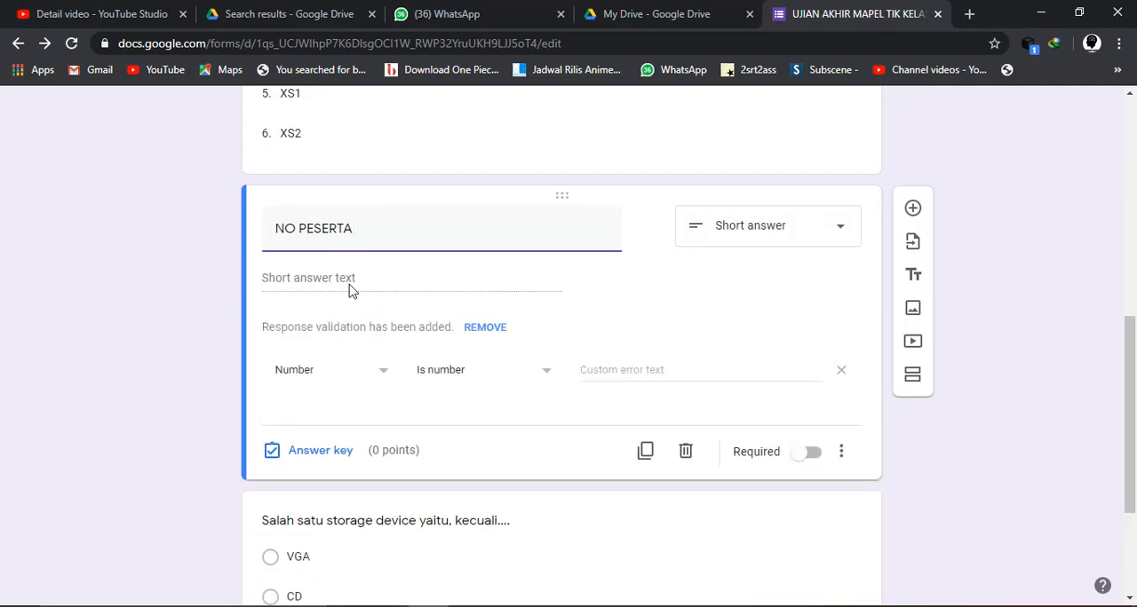
pyautogui.write(' :')
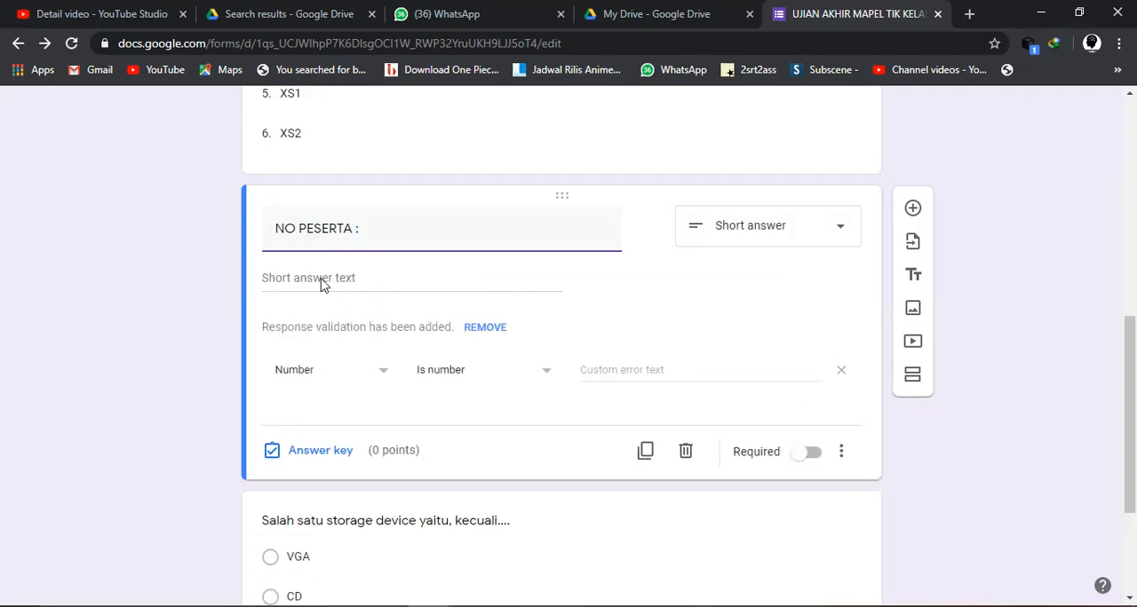
pyautogui.click(801, 246)
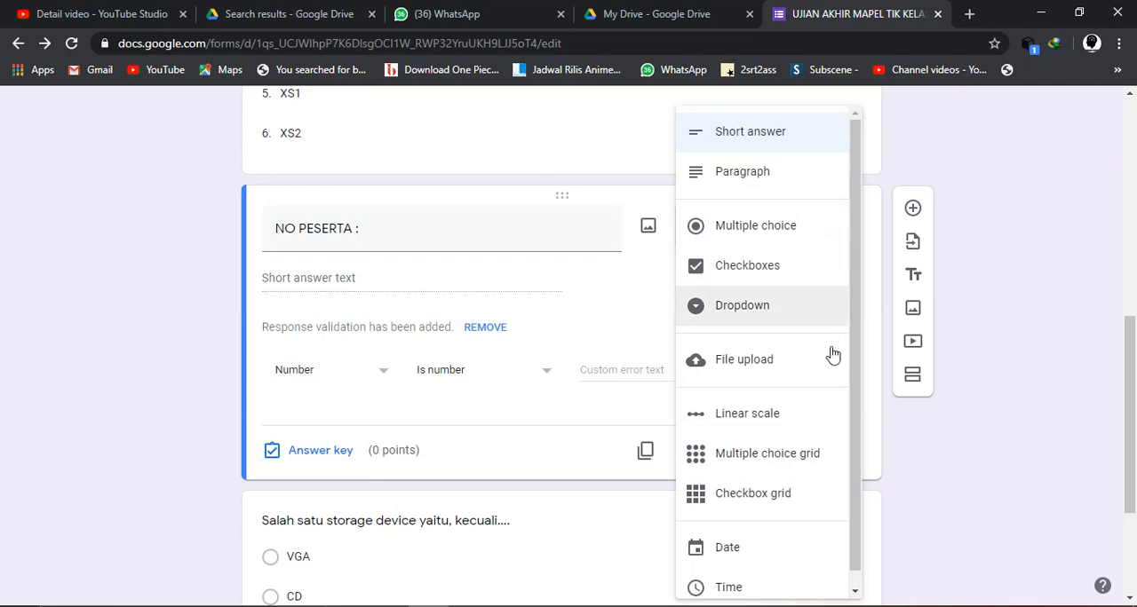
pyautogui.scroll(-1, 787, 513)
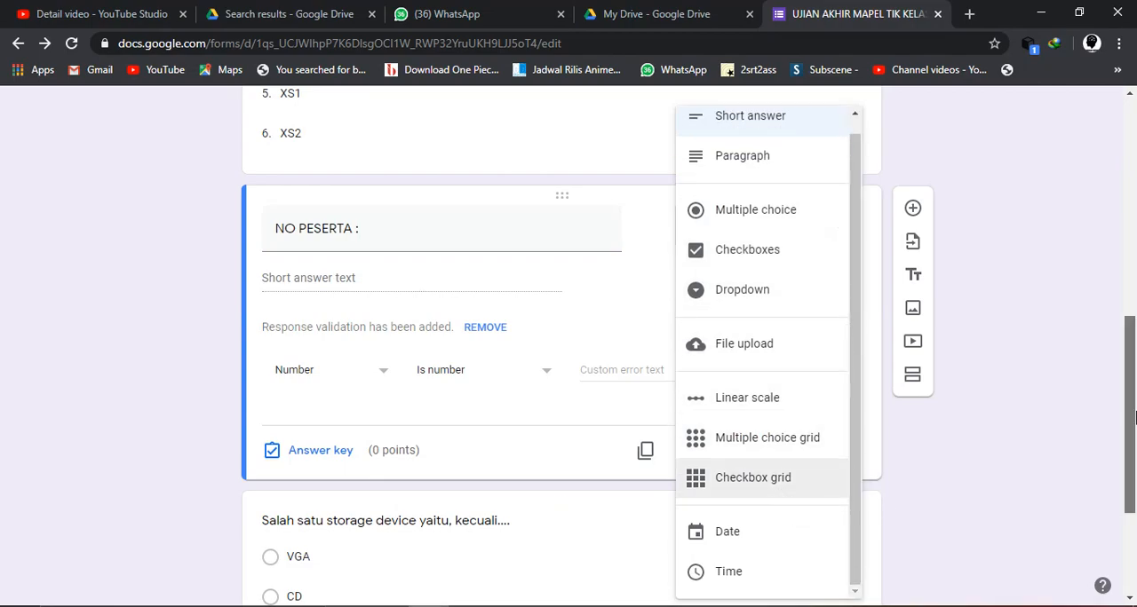
pyautogui.click(1030, 440)
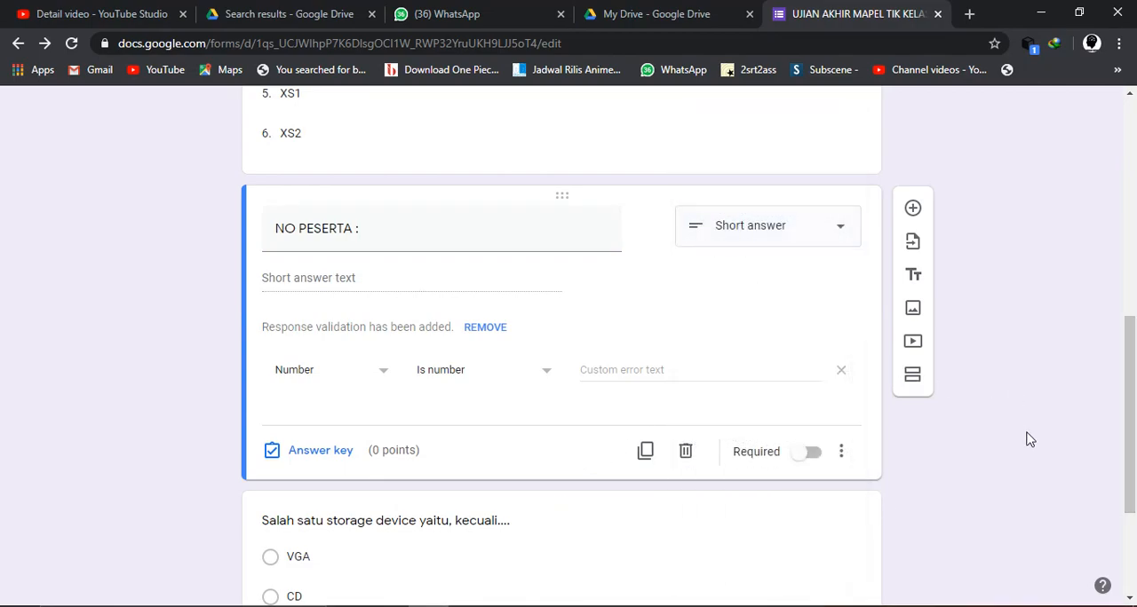
pyautogui.click(810, 462)
pyautogui.scroll(4, 793, 378)
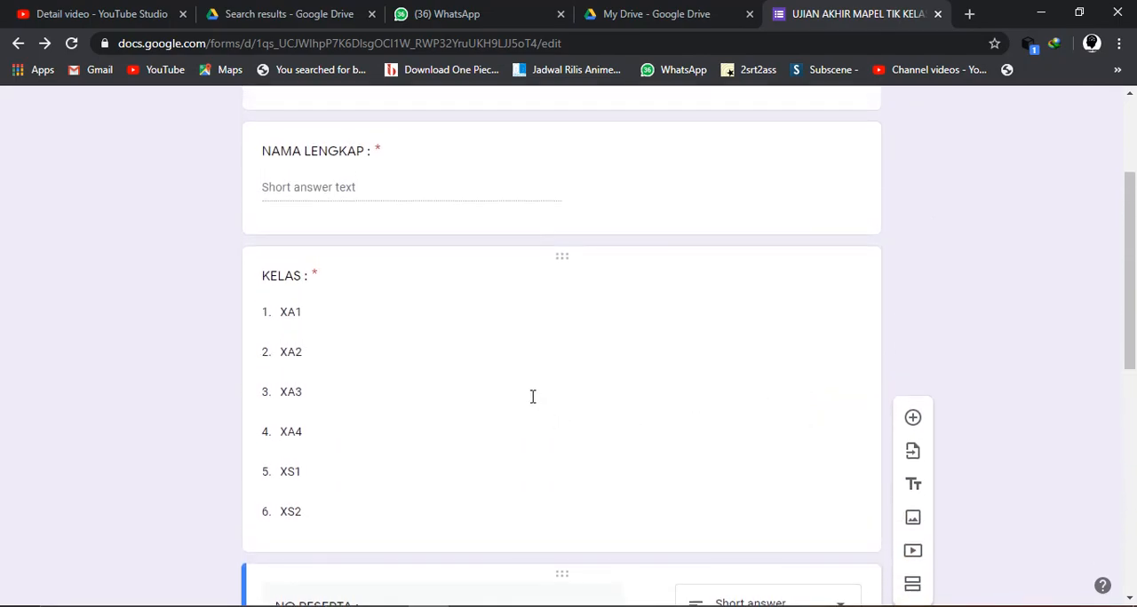
pyautogui.click(316, 426)
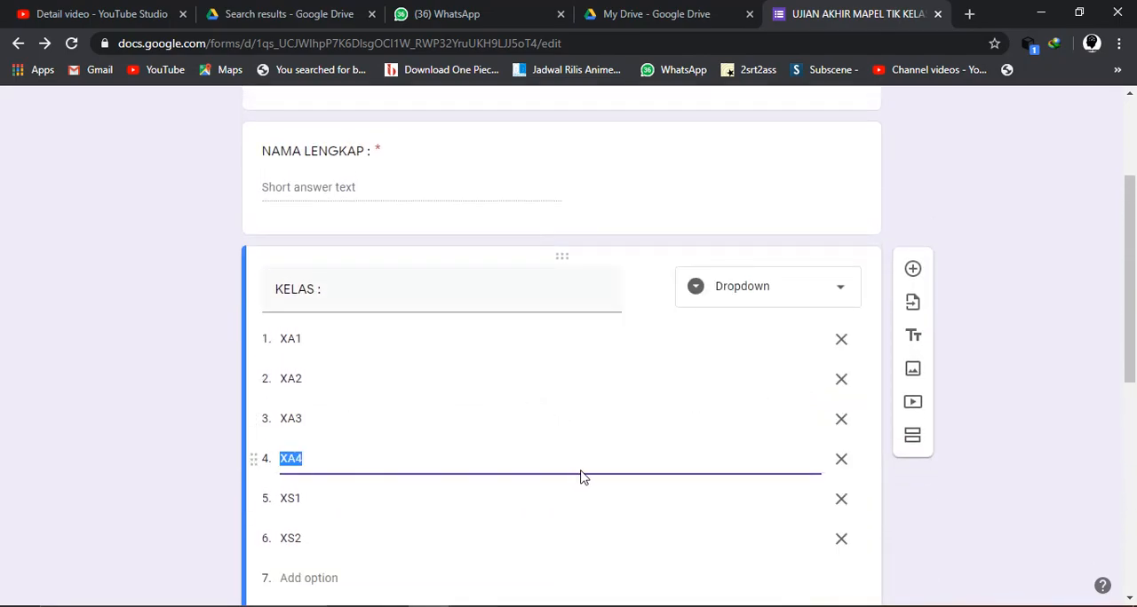
pyautogui.scroll(-2, 581, 476)
pyautogui.scroll(-4, 977, 342)
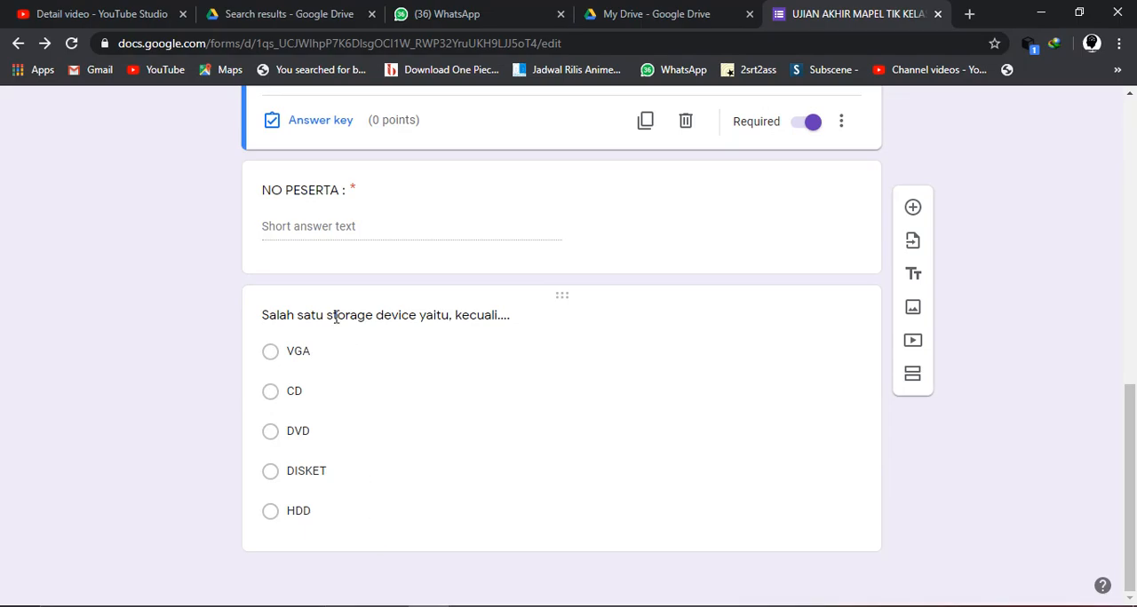
# - Add a new multiple-choice question directly below the storage device question
pyautogui.click(461, 316)
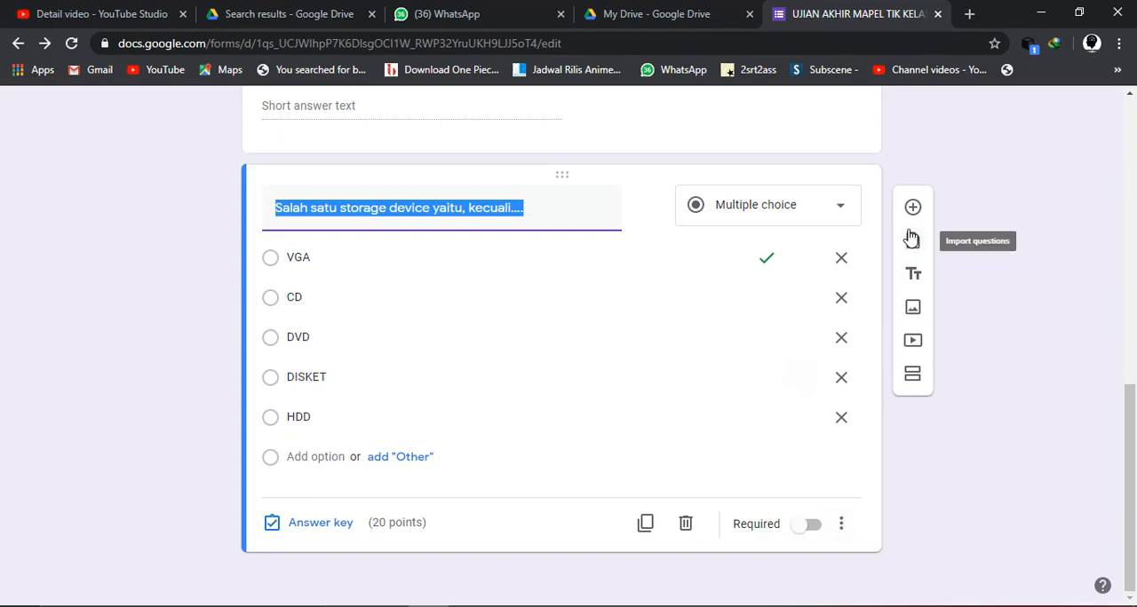
pyautogui.click(986, 454)
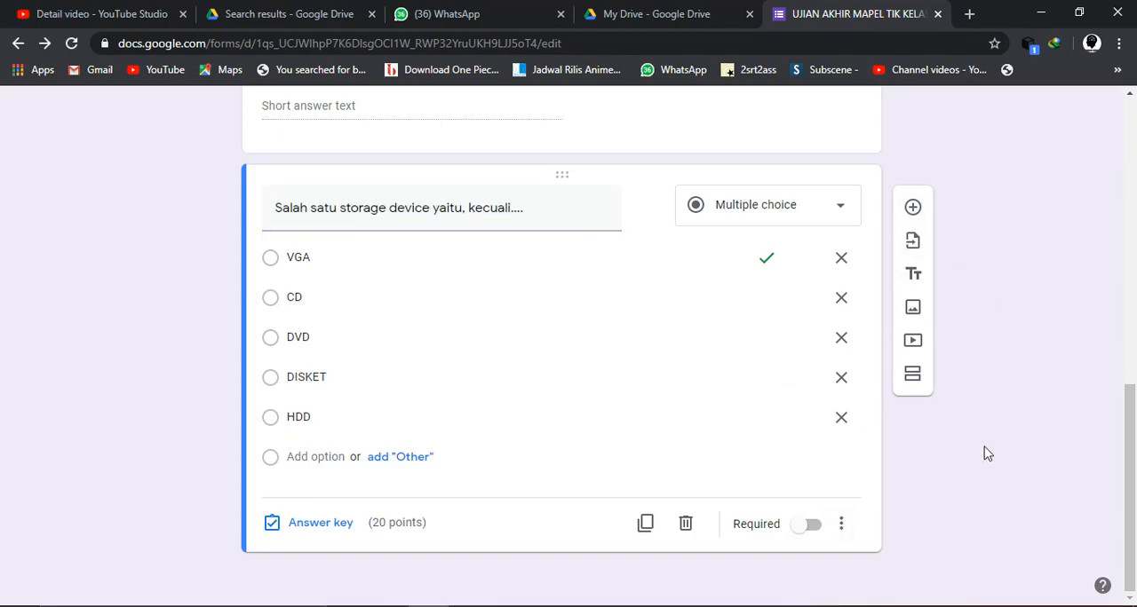
pyautogui.click(912, 207)
pyautogui.scroll(-2, 709, 446)
pyautogui.scroll(2, 544, 407)
pyautogui.scroll(-2, 543, 405)
# - Copy question 5's text, "Gambar berikut adalah hareare komputer bagian", from the Word document and paste it as the new form question's title
pyautogui.hotkey('alt', 'Tab')
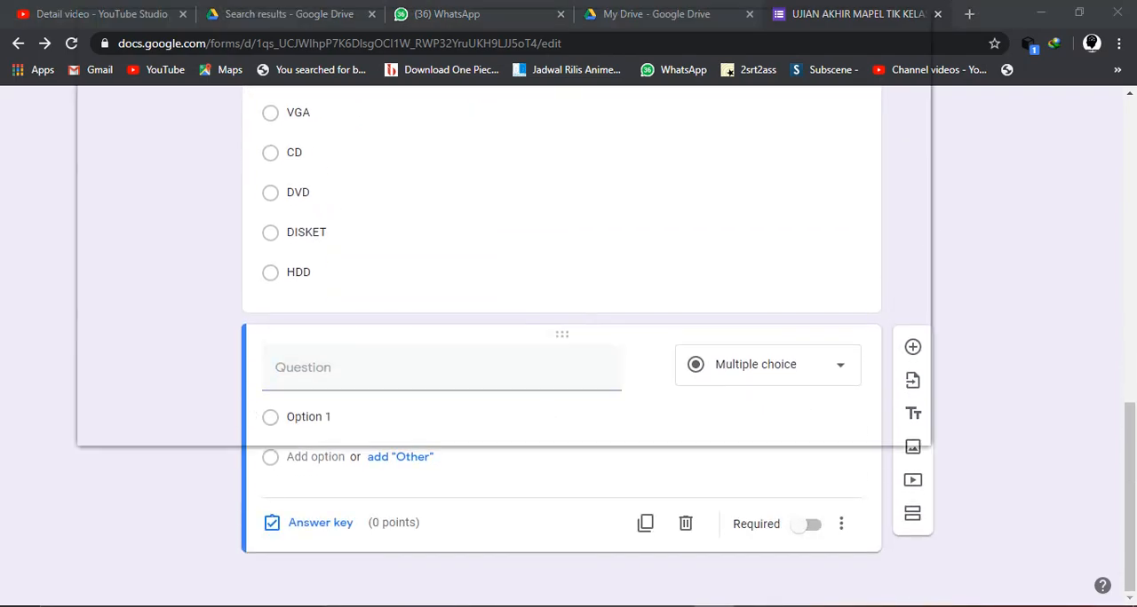
pyautogui.scroll(-5, 539, 337)
pyautogui.scroll(1, 542, 337)
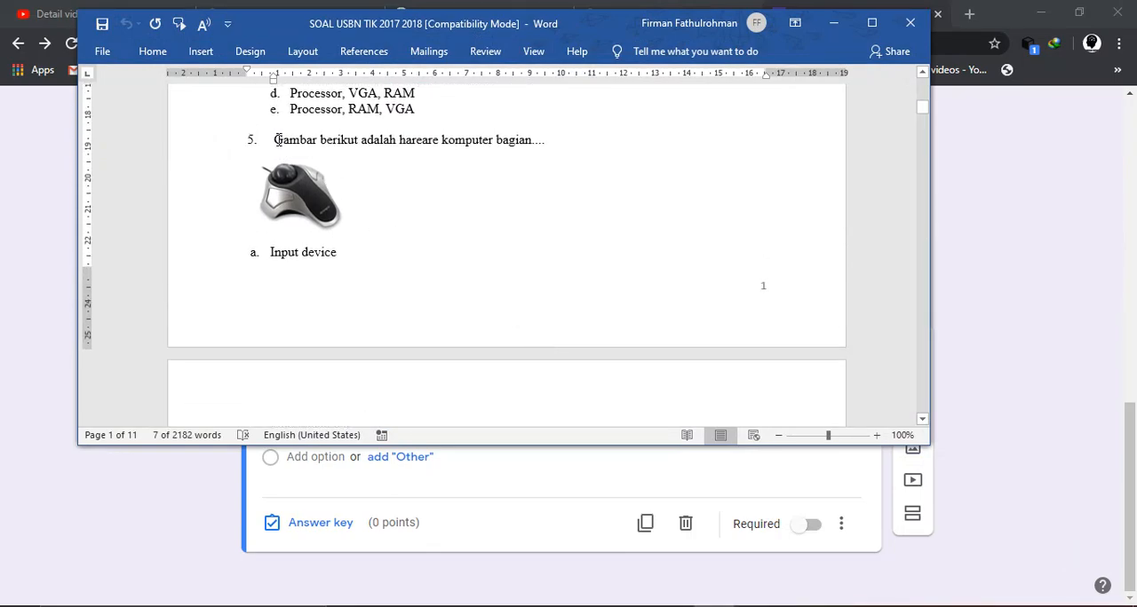
pyautogui.moveTo(328, 140); pyautogui.dragTo(530, 140)
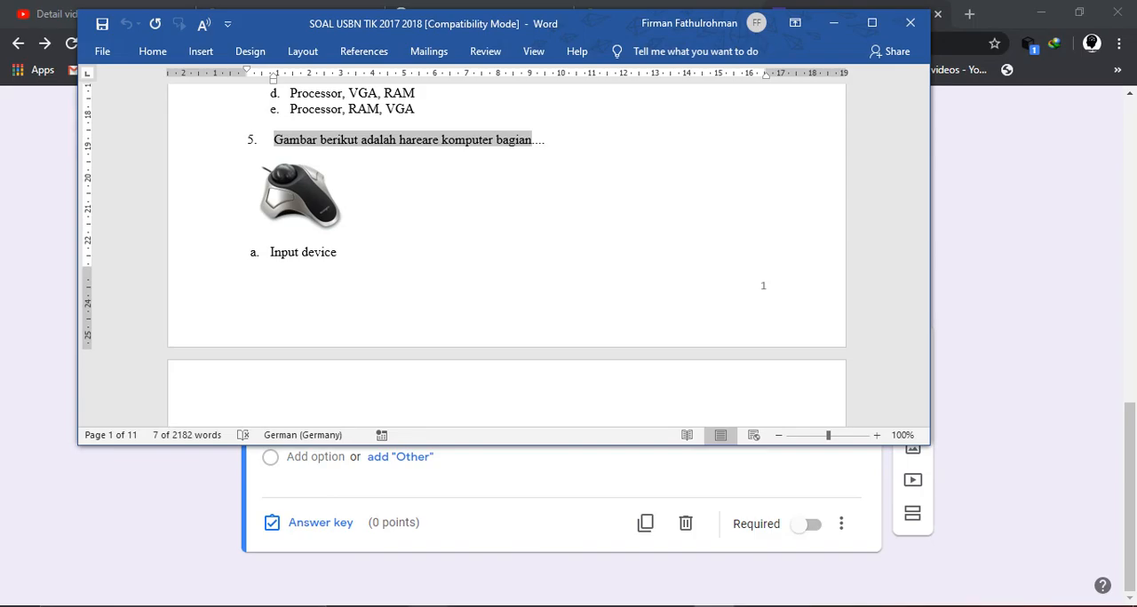
pyautogui.click(428, 606)
pyautogui.write('5.\tGambar berikut adalah hareare komputer bagian')
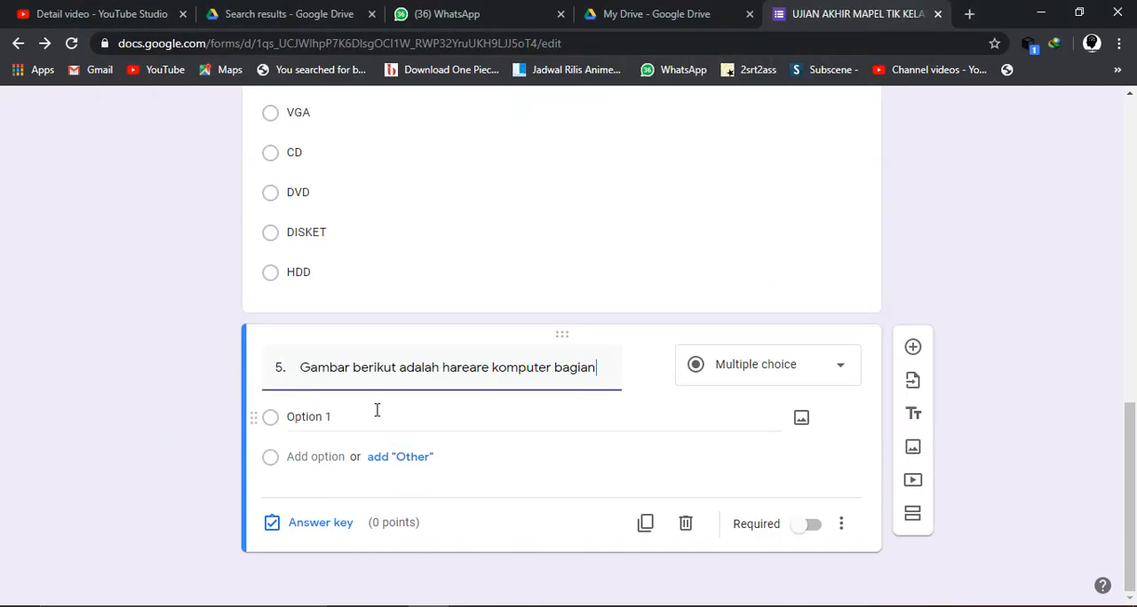
# - Remove the leading number "5." and the spacing before "Gambar" from the pasted question title
pyautogui.click(300, 367)
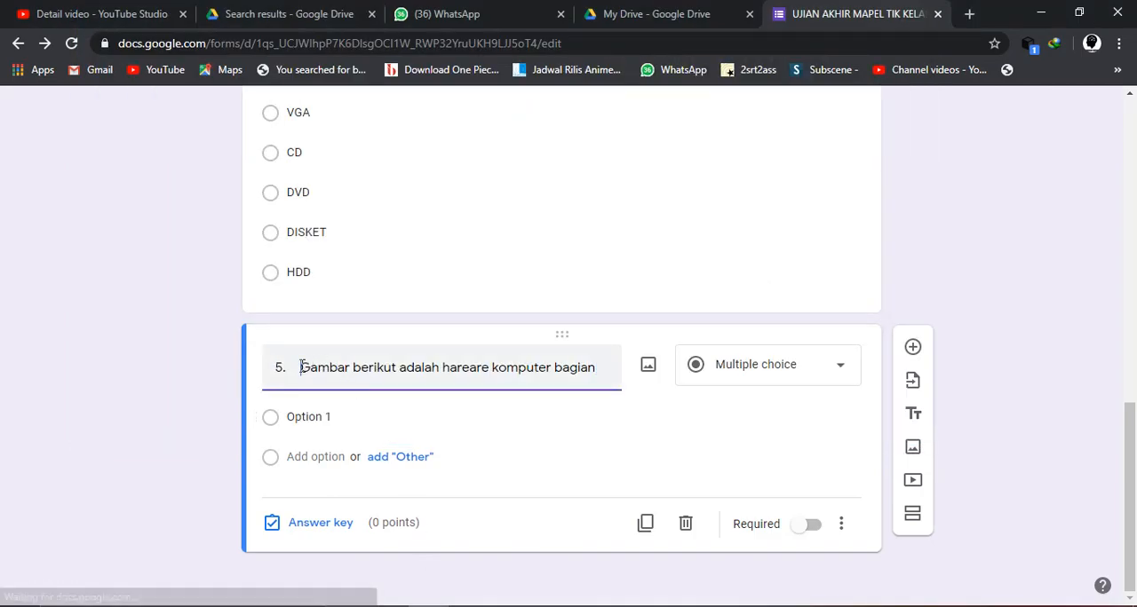
pyautogui.press('BackSpace')
pyautogui.press('BackSpace')
pyautogui.press('BackSpace')
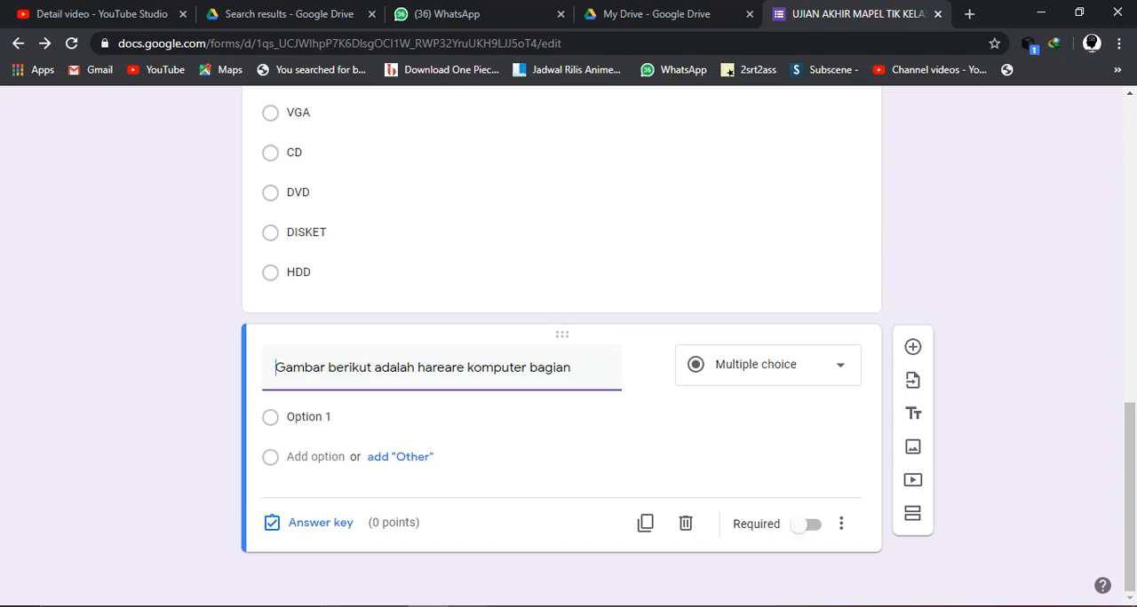
# - Switch to the Word document and save question 5's trackball picture as the JPEG file "GAMBAR2" in the Pictures folder
pyautogui.hotkey('alt', 'Tab')
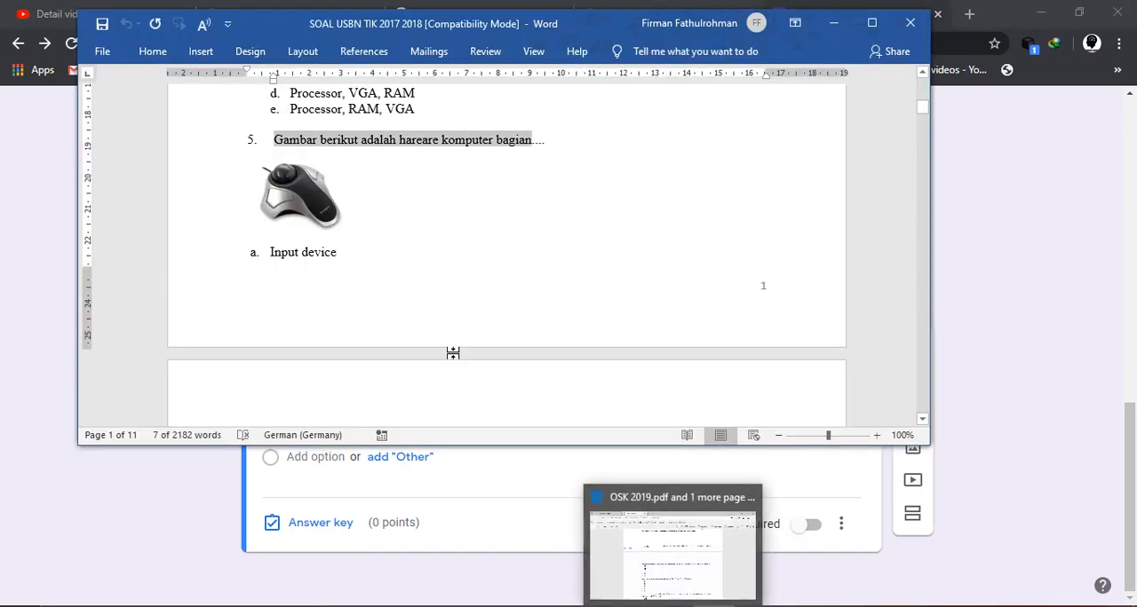
pyautogui.click(321, 220)
pyautogui.rightClick(321, 220)
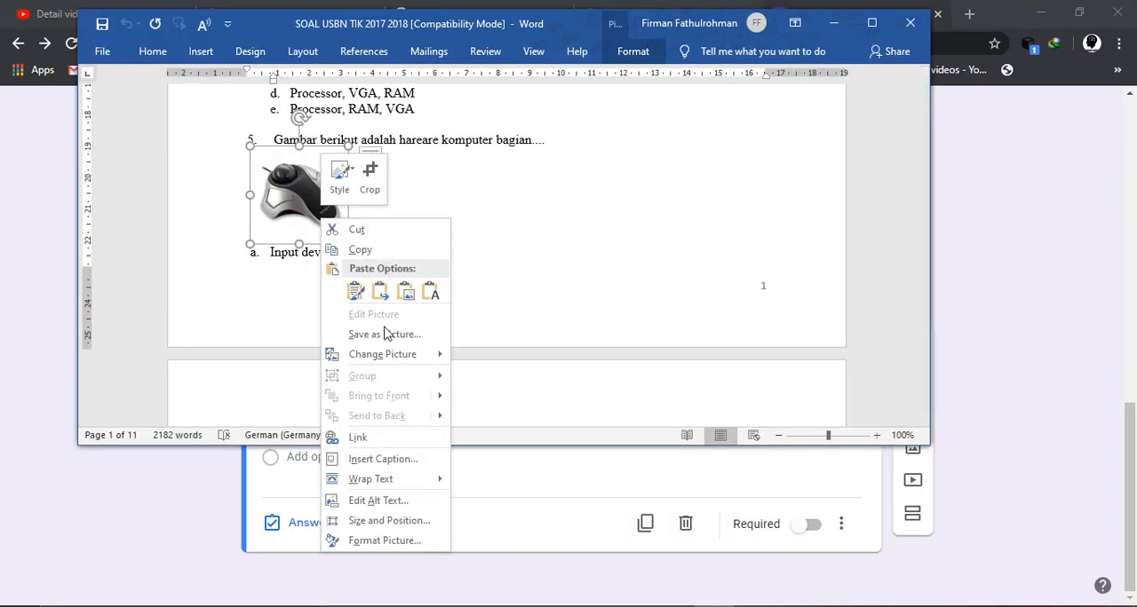
pyautogui.click(384, 335)
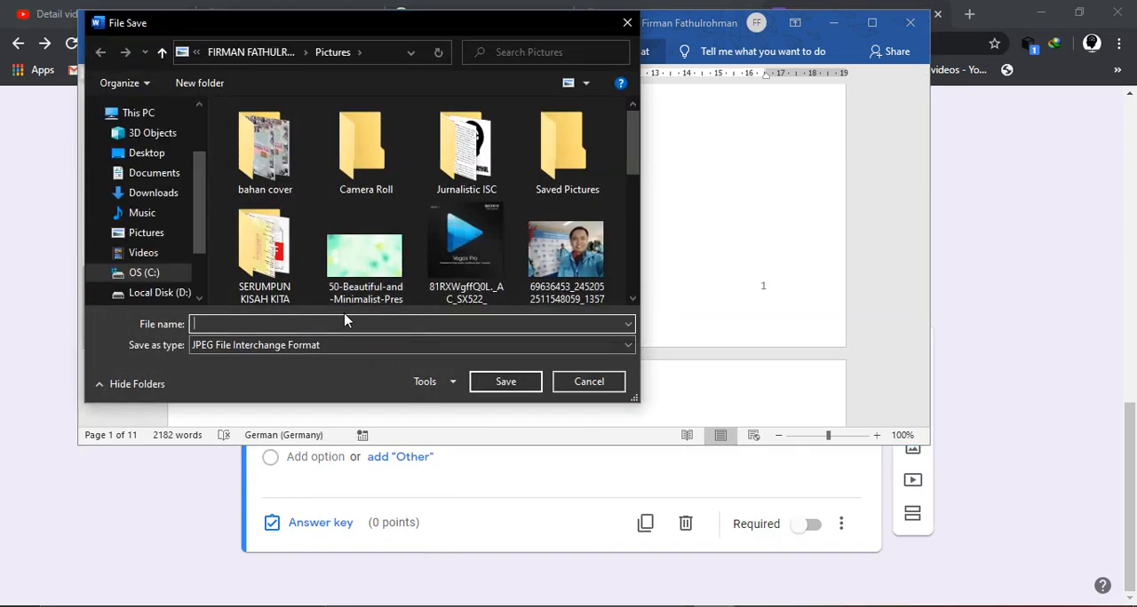
pyautogui.write('GAM')
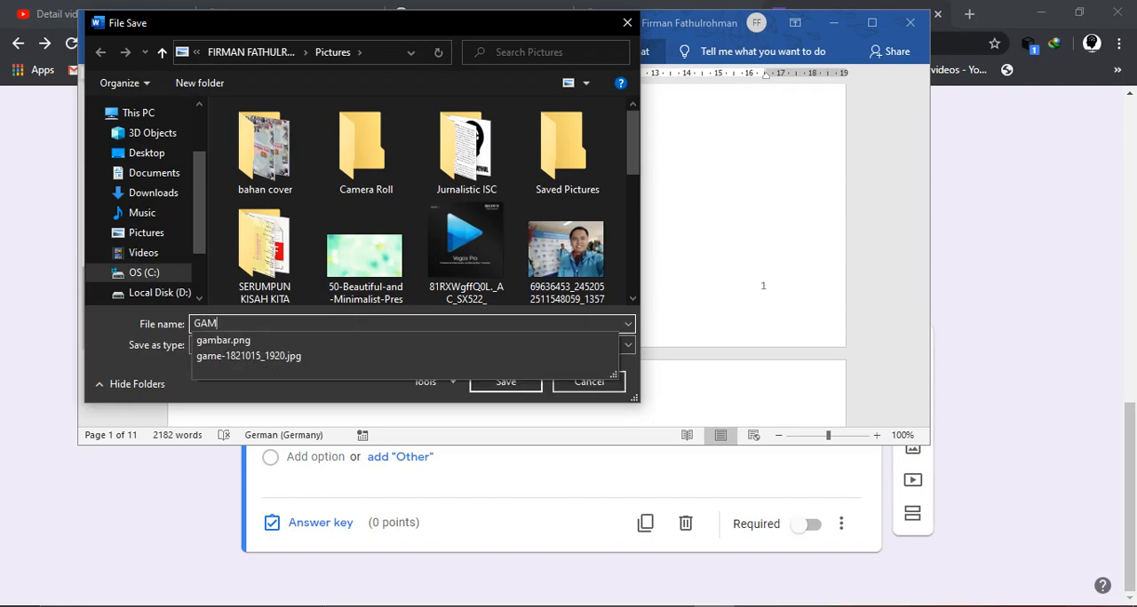
pyautogui.write('BAR2')
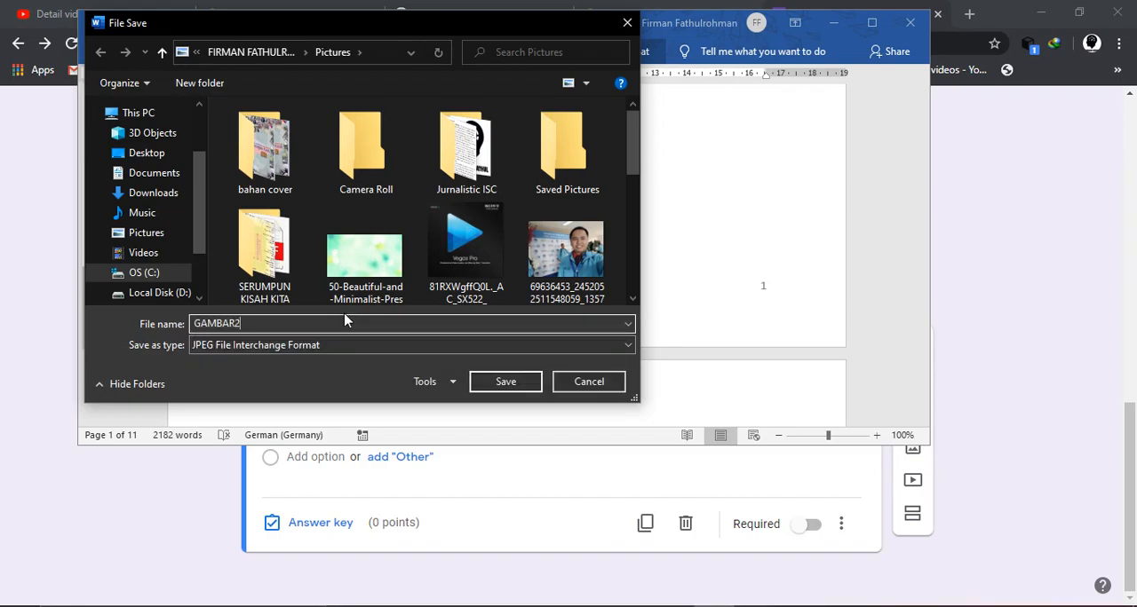
pyautogui.press('Return')
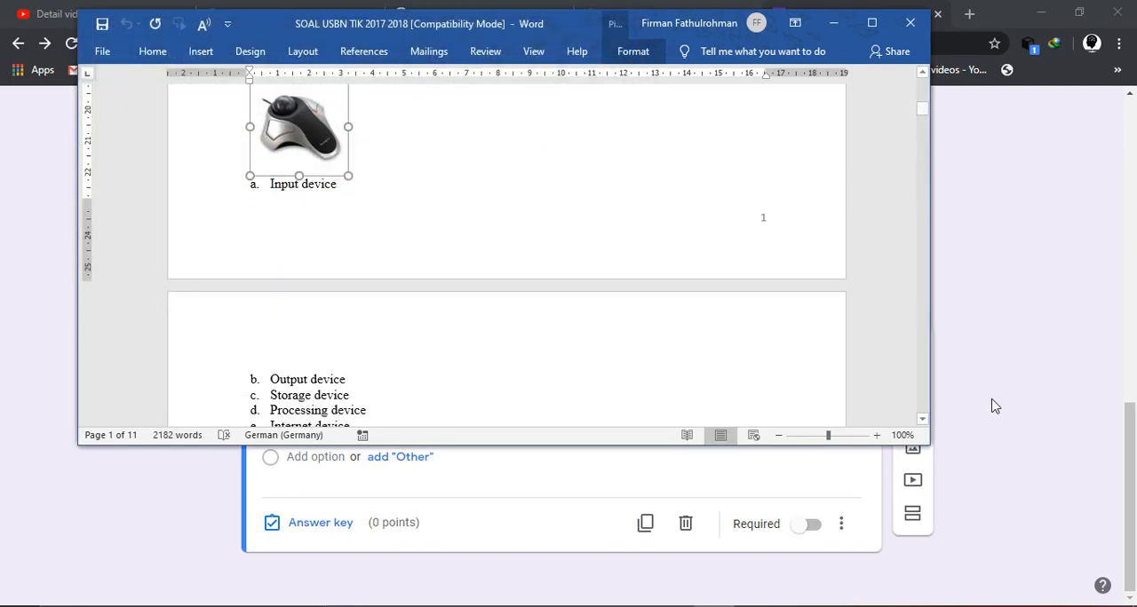
# - Return to the form, upload GAMBAR2 from the Pictures folder as a separate image item below the new question, and centre-align it
pyautogui.click(1002, 405)
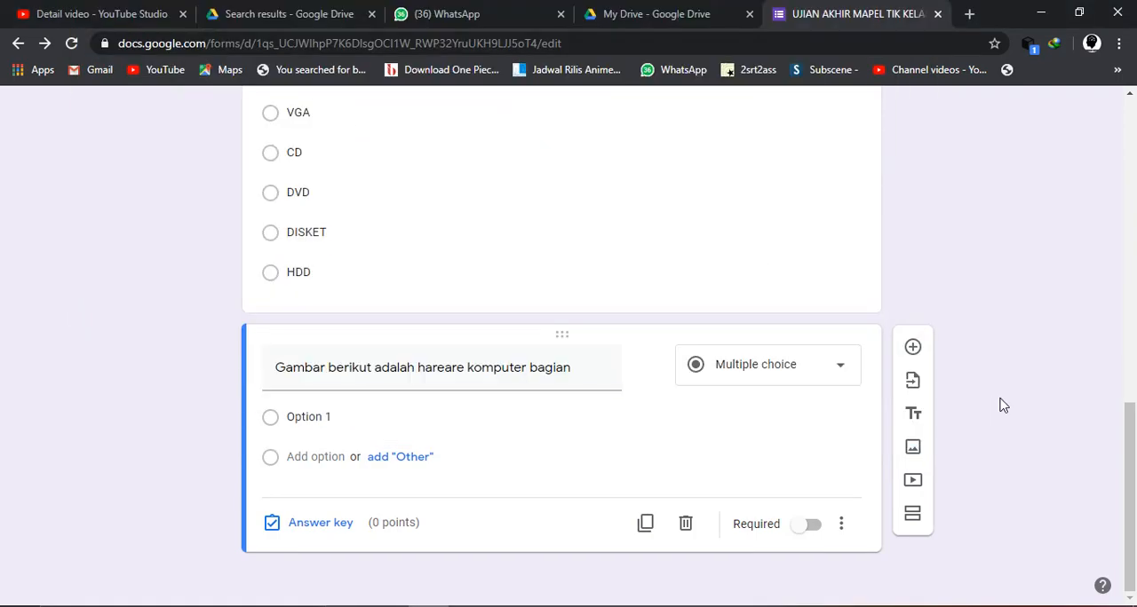
pyautogui.click(912, 455)
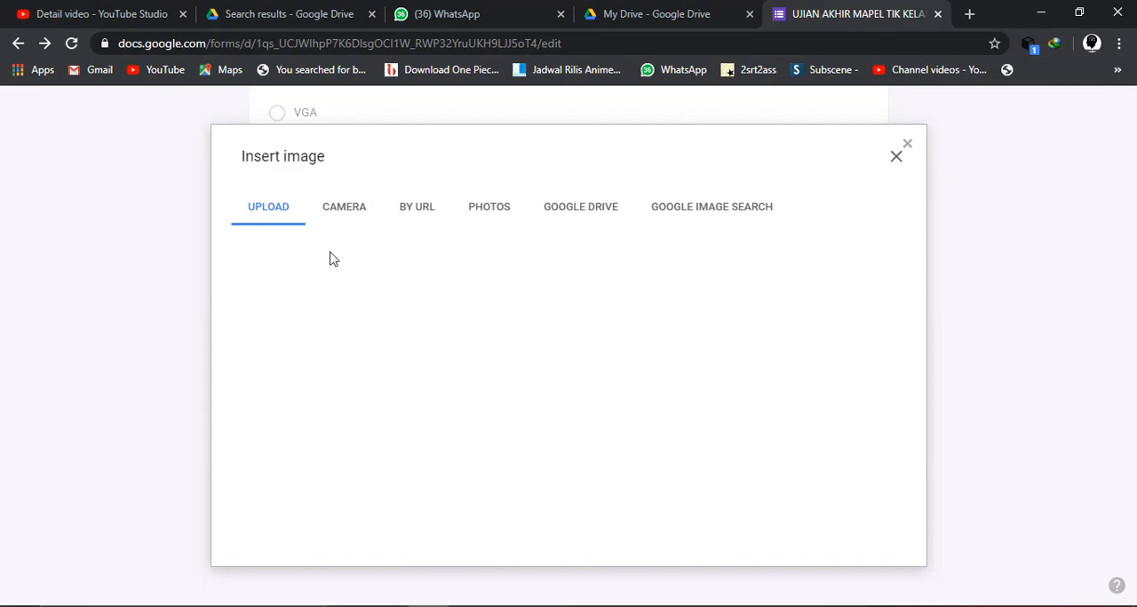
pyautogui.click(593, 449)
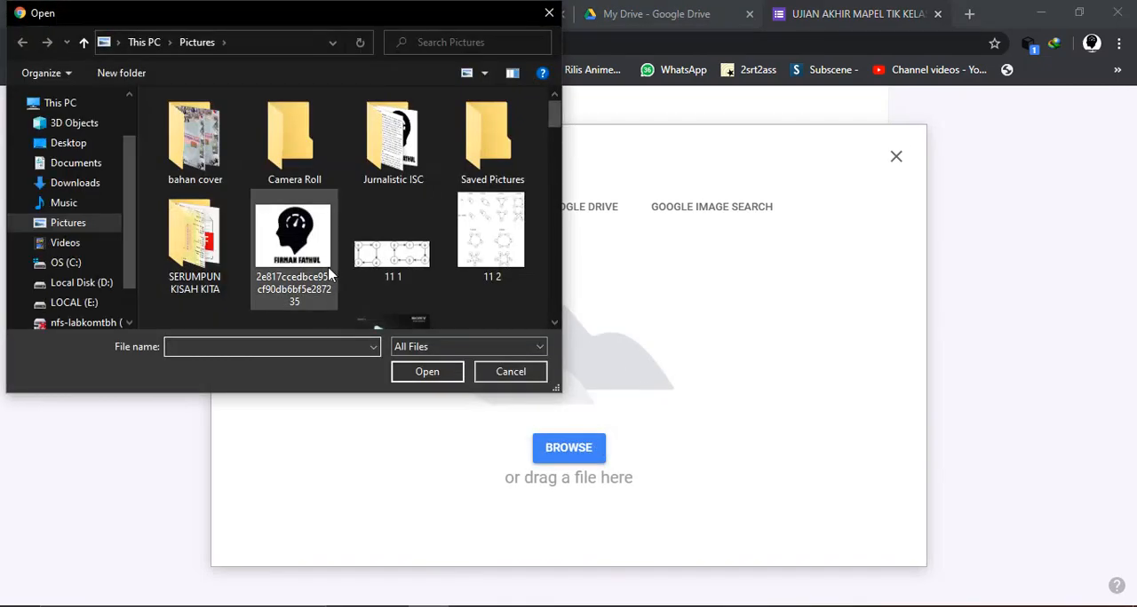
pyautogui.scroll(-3, 329, 275)
pyautogui.scroll(-3, 329, 275)
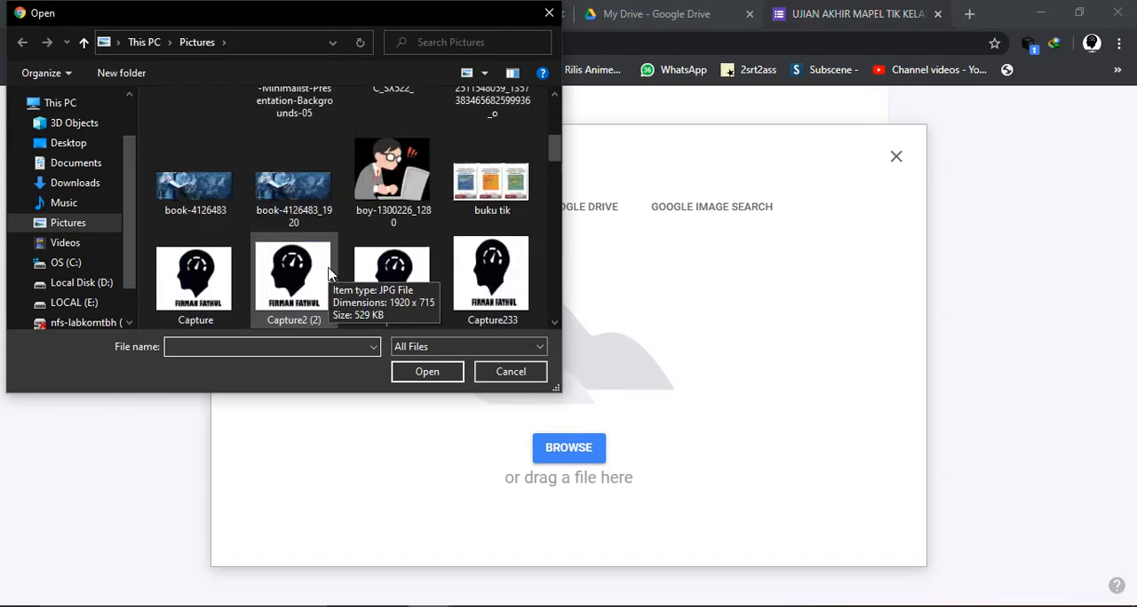
pyautogui.scroll(-3, 329, 276)
pyautogui.scroll(-2, 329, 273)
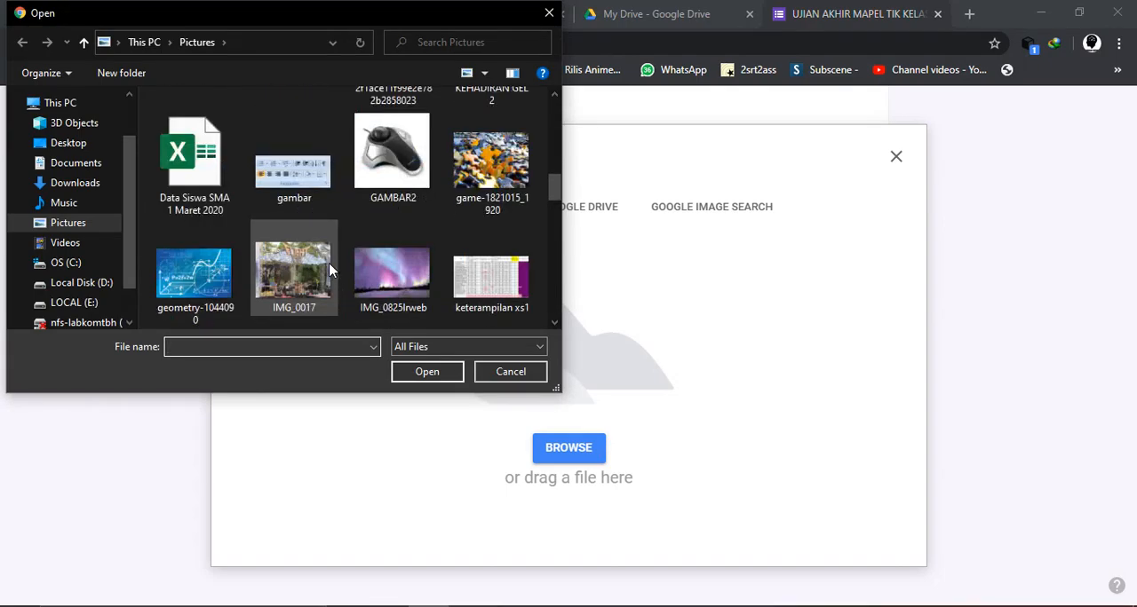
pyautogui.click(380, 173)
pyautogui.click(427, 372)
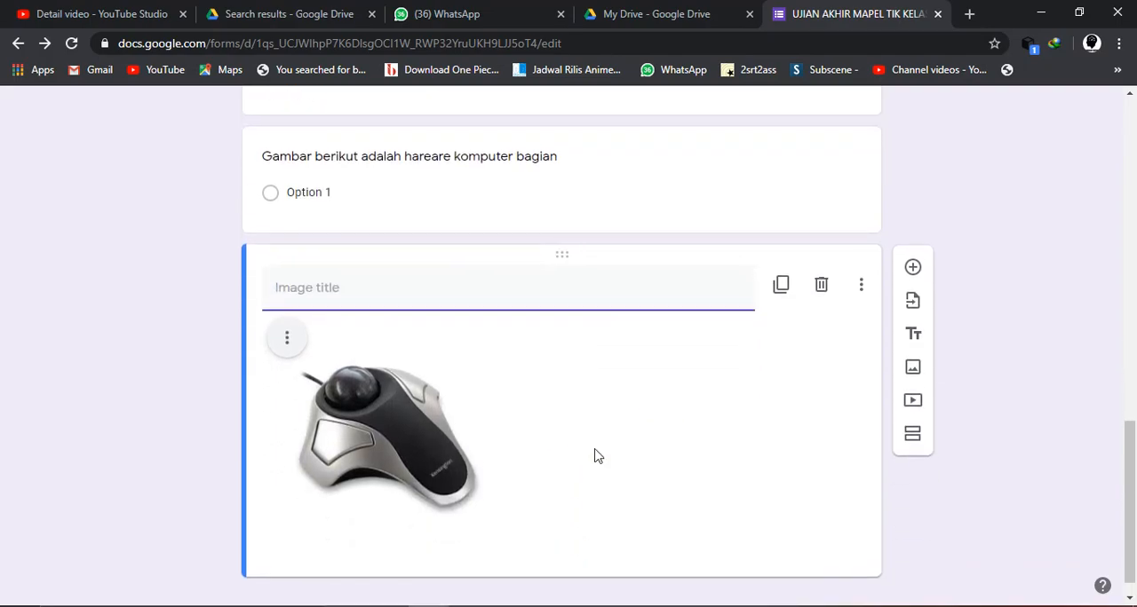
pyautogui.click(290, 316)
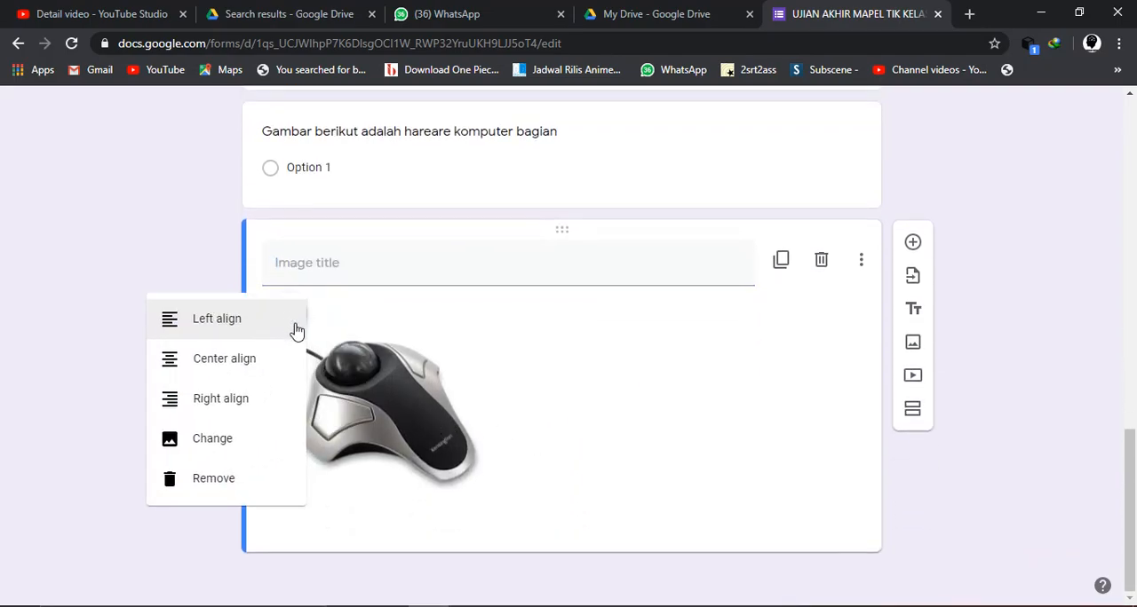
pyautogui.click(255, 364)
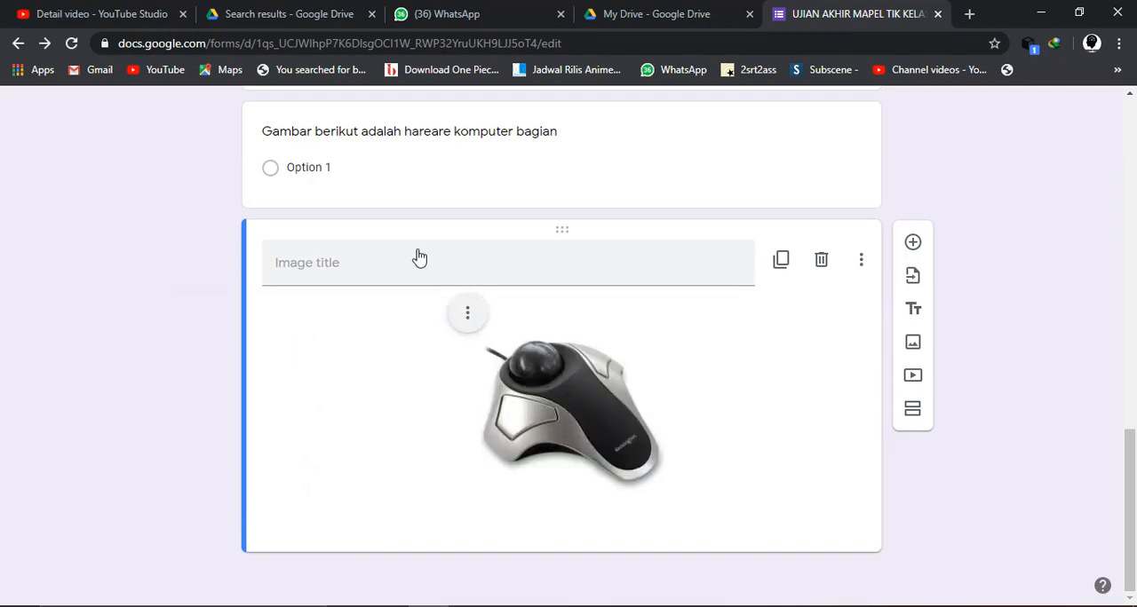
# - Delete the separate trackball image item below the "Gambar berikut adalah hareare komputer bagian" question
pyautogui.scroll(1, 414, 255)
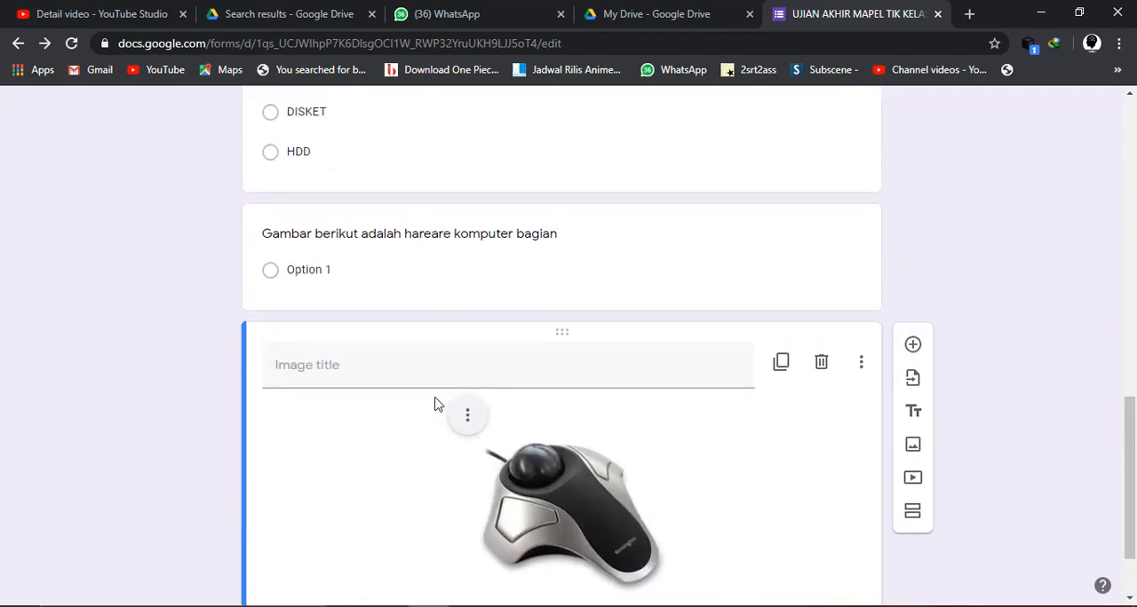
pyautogui.click(518, 236)
pyautogui.scroll(-1, 647, 485)
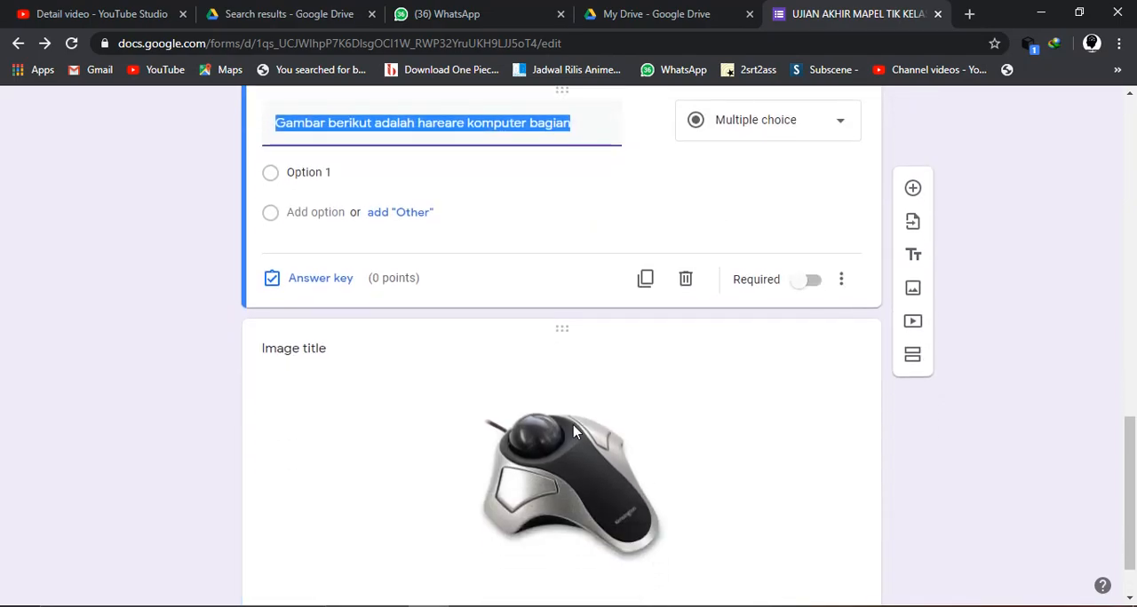
pyautogui.click(825, 349)
pyautogui.click(821, 266)
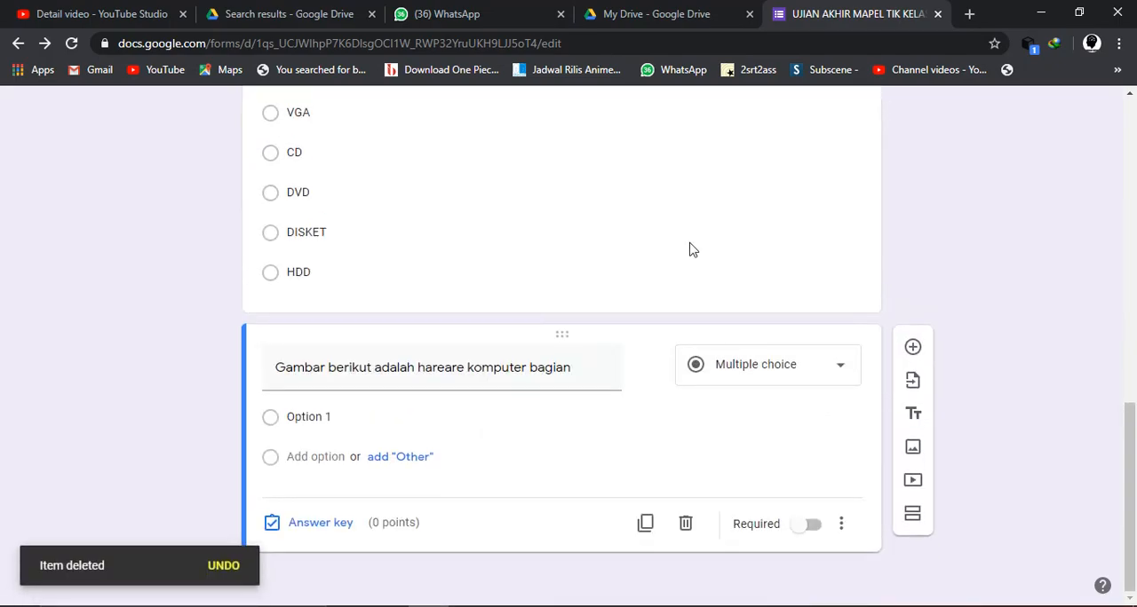
# - Insert GAMBAR2 from the Pictures folder into the "Gambar berikut adalah hareare komputer bagian" question itself and centre-align the picture
pyautogui.tripleClick(589, 390)
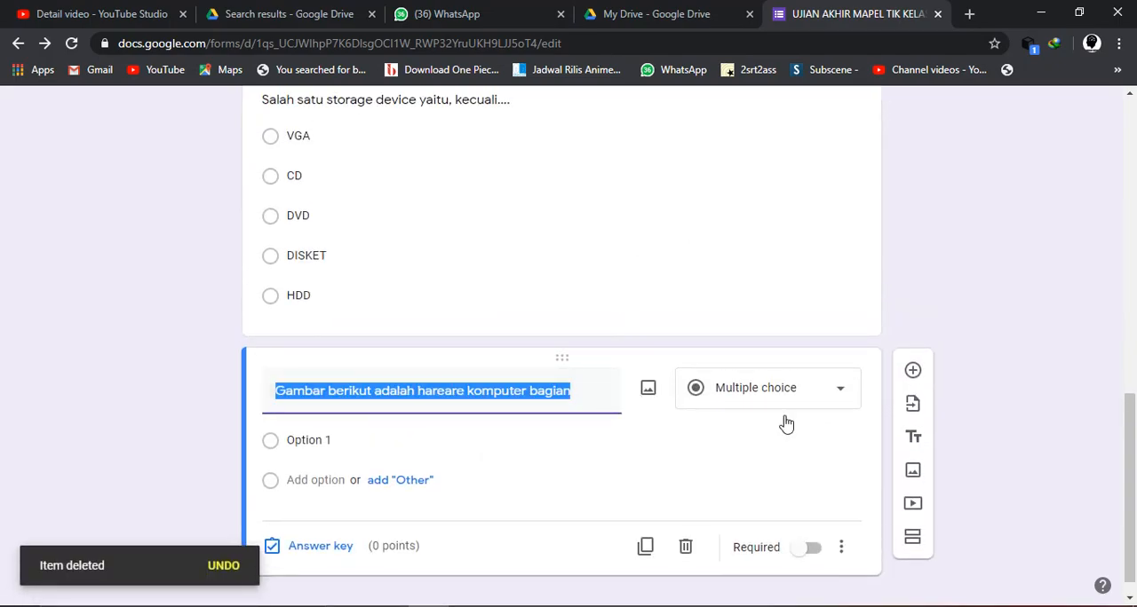
pyautogui.click(648, 392)
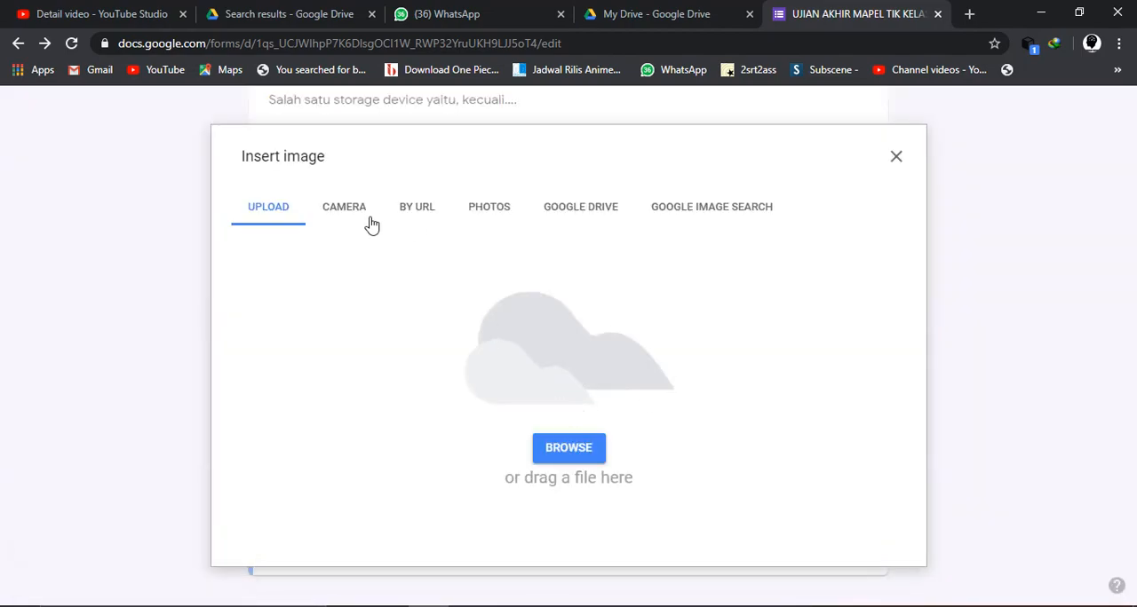
pyautogui.click(557, 448)
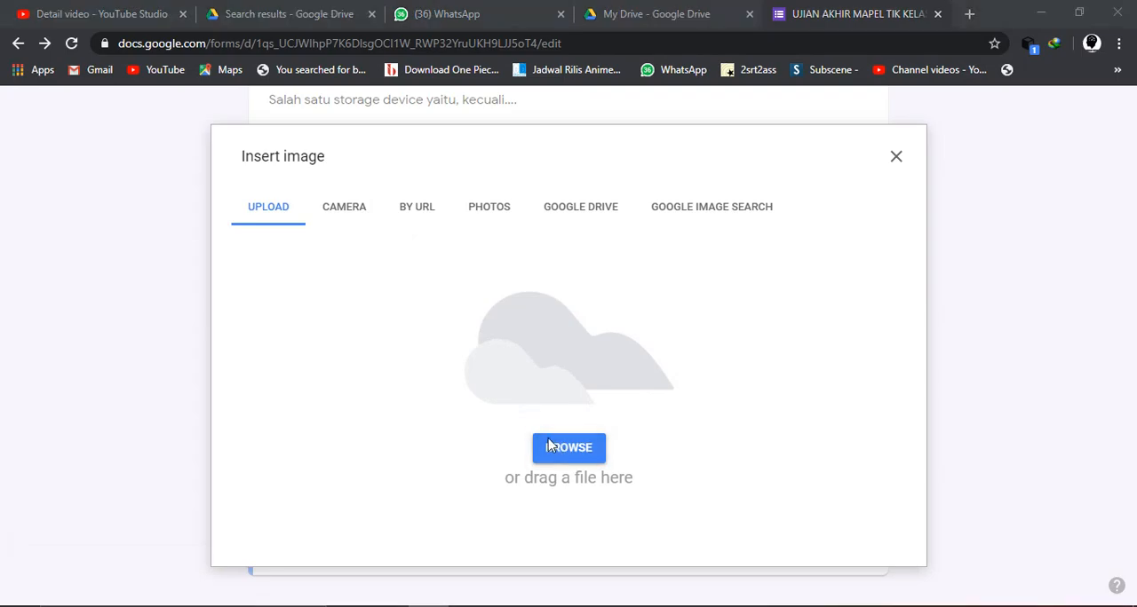
pyautogui.scroll(-5, 358, 287)
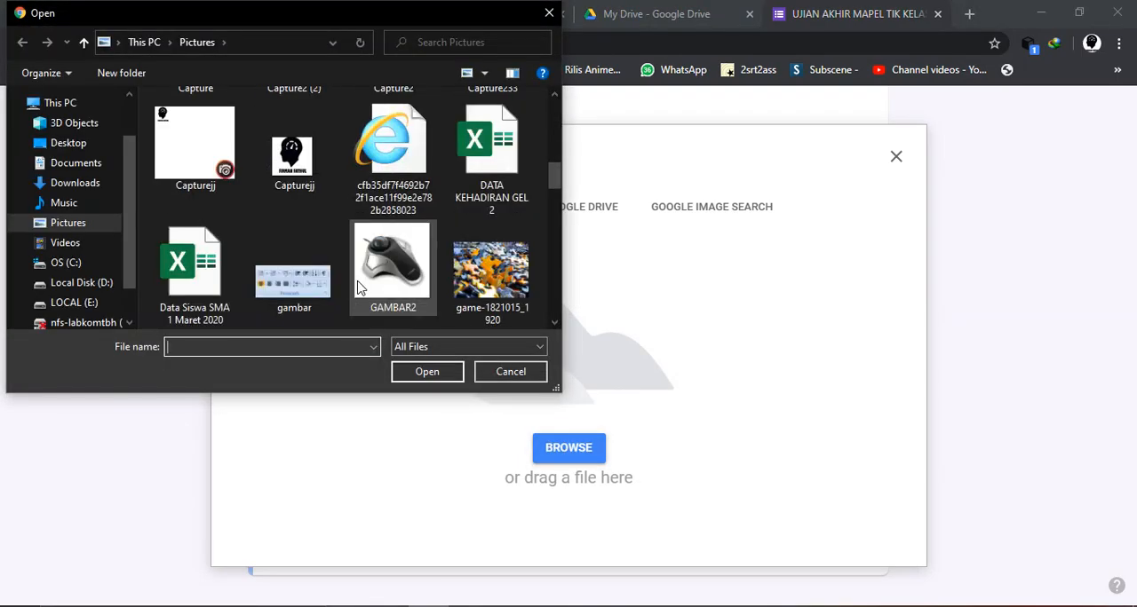
pyautogui.scroll(-1, 358, 287)
pyautogui.click(380, 182)
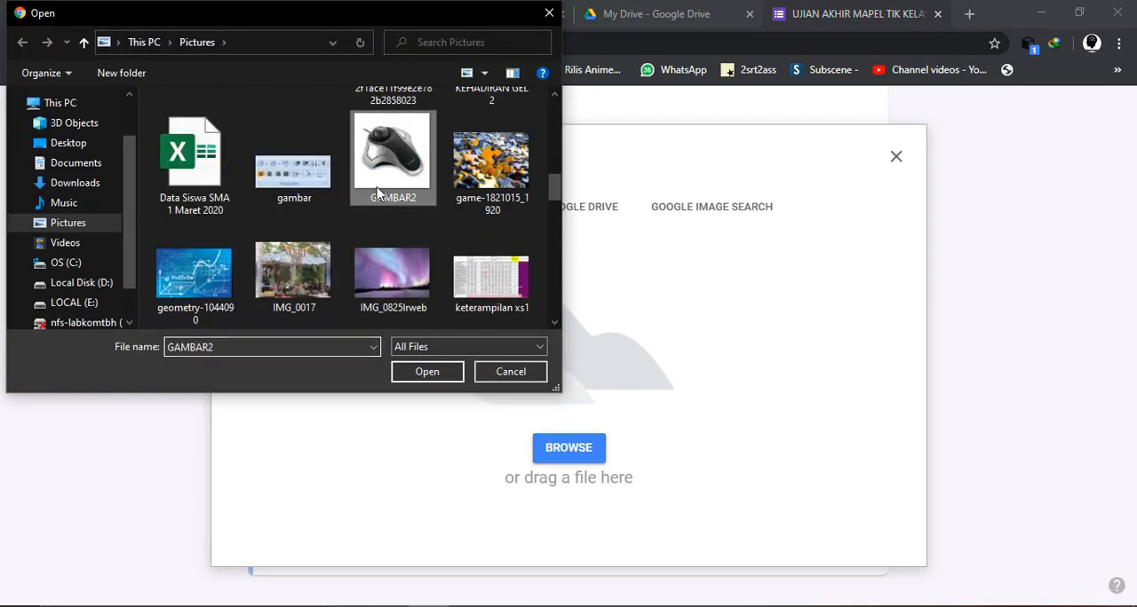
pyautogui.click(426, 371)
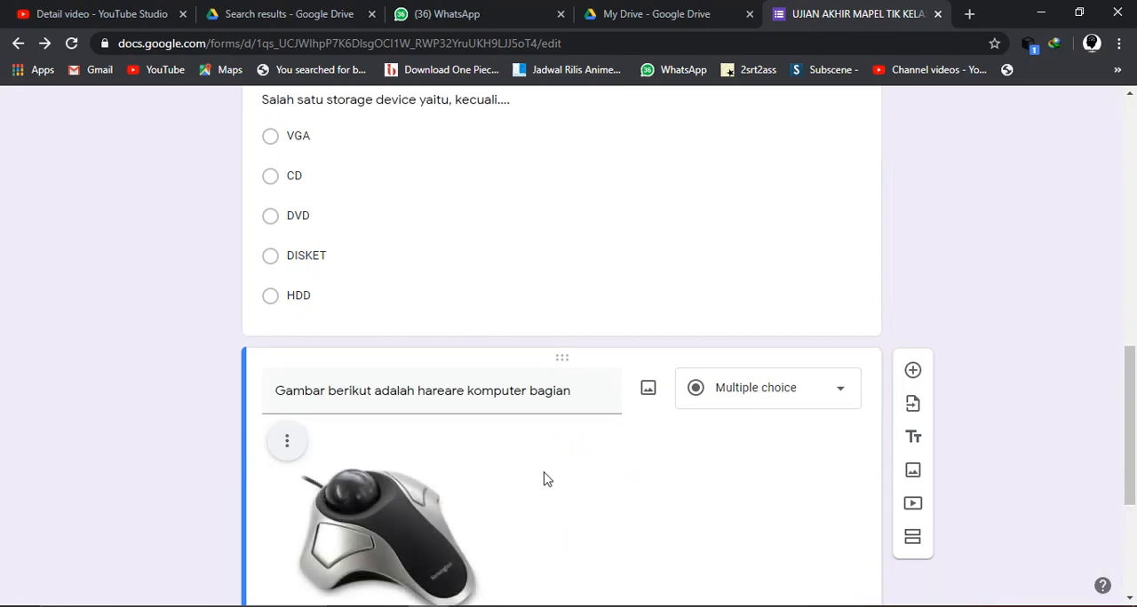
pyautogui.click(288, 327)
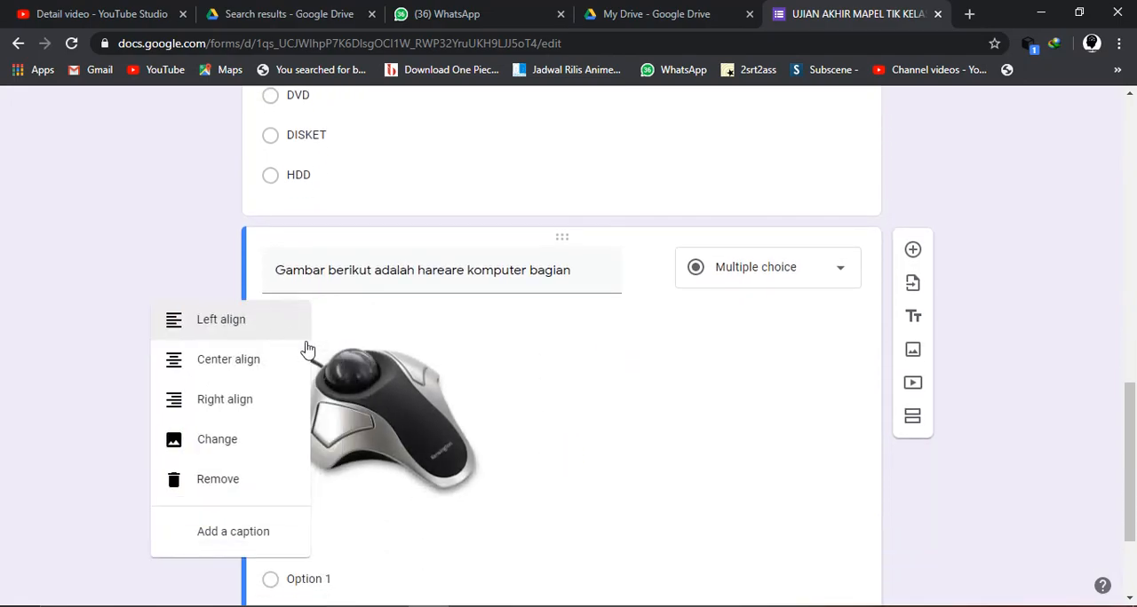
pyautogui.click(260, 373)
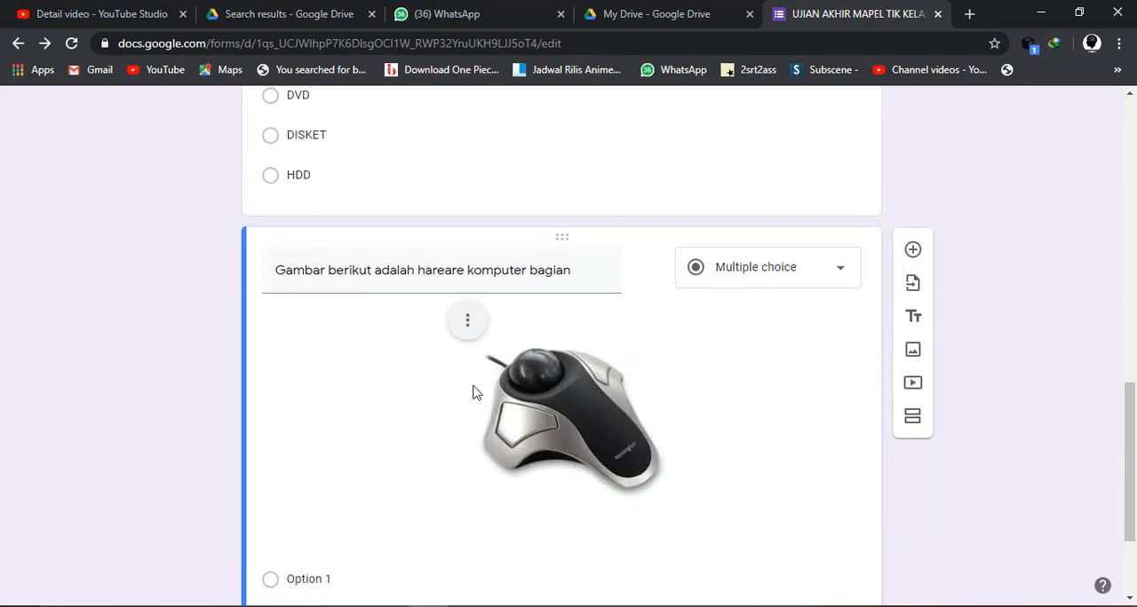
# - Correct the misspelled "hareare" to "hardware" in the question title and end the title with ".."
pyautogui.tripleClick(453, 270)
pyautogui.click(453, 272)
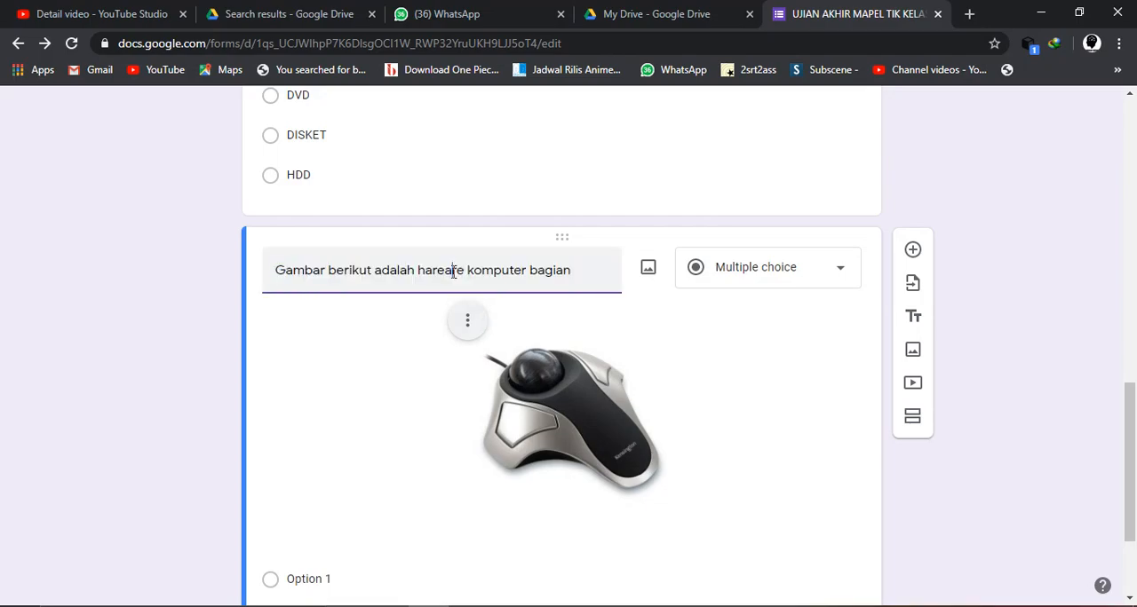
pyautogui.press('BackSpace')
pyautogui.write('DW')
pyautogui.press('BackSpace')
pyautogui.press('BackSpace')
pyautogui.write('dw')
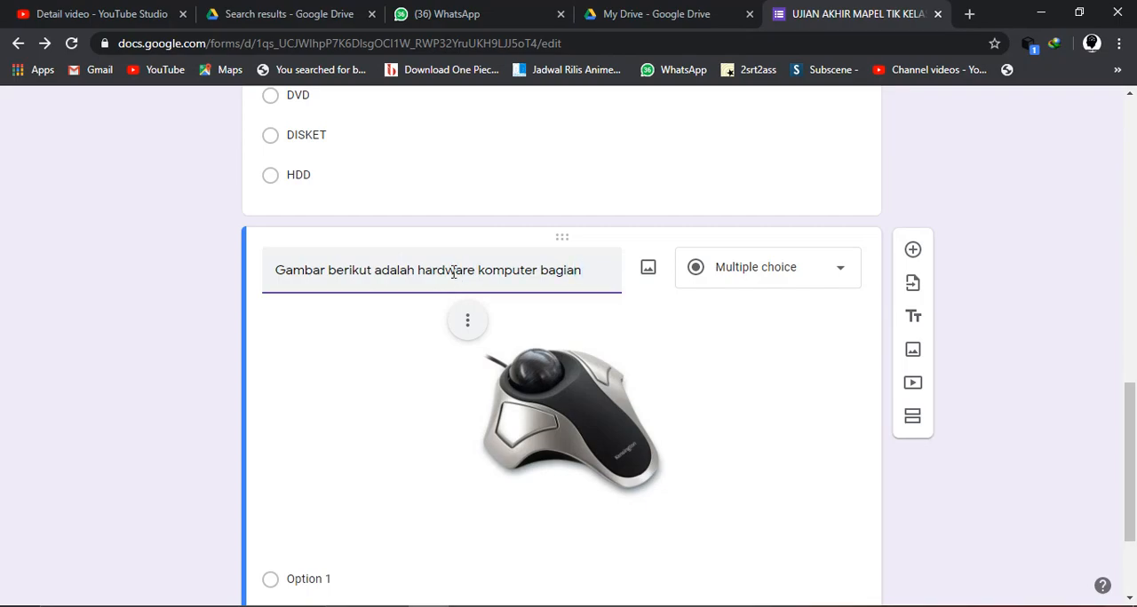
# - Enter "input device" and "output device" as the first two answer options of the trackball question
pyautogui.scroll(-2, 453, 272)
pyautogui.click(317, 419)
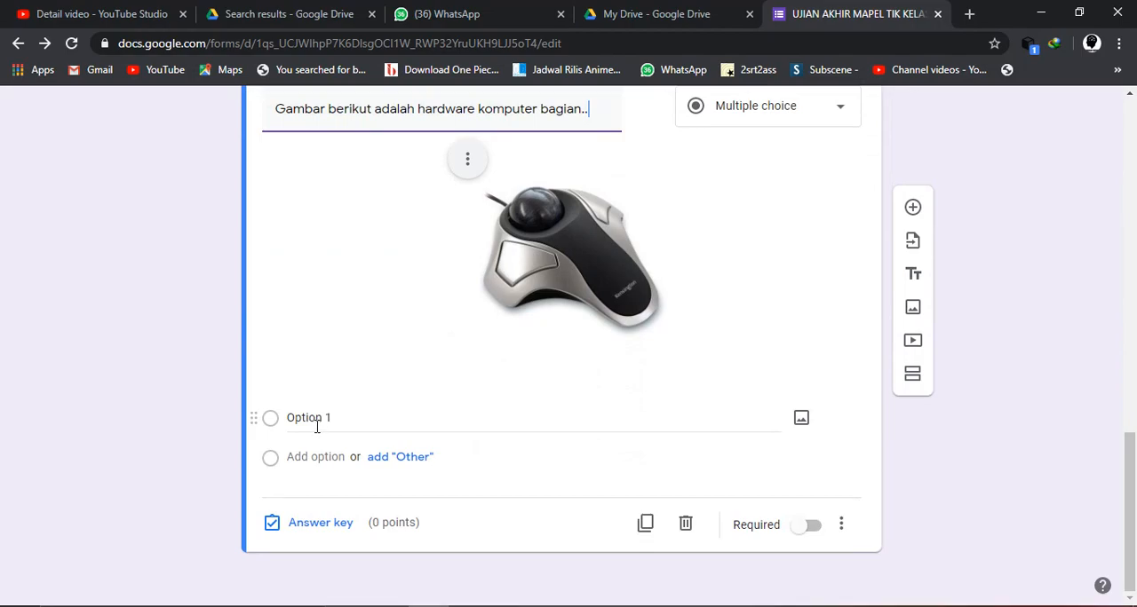
pyautogui.write('inpu')
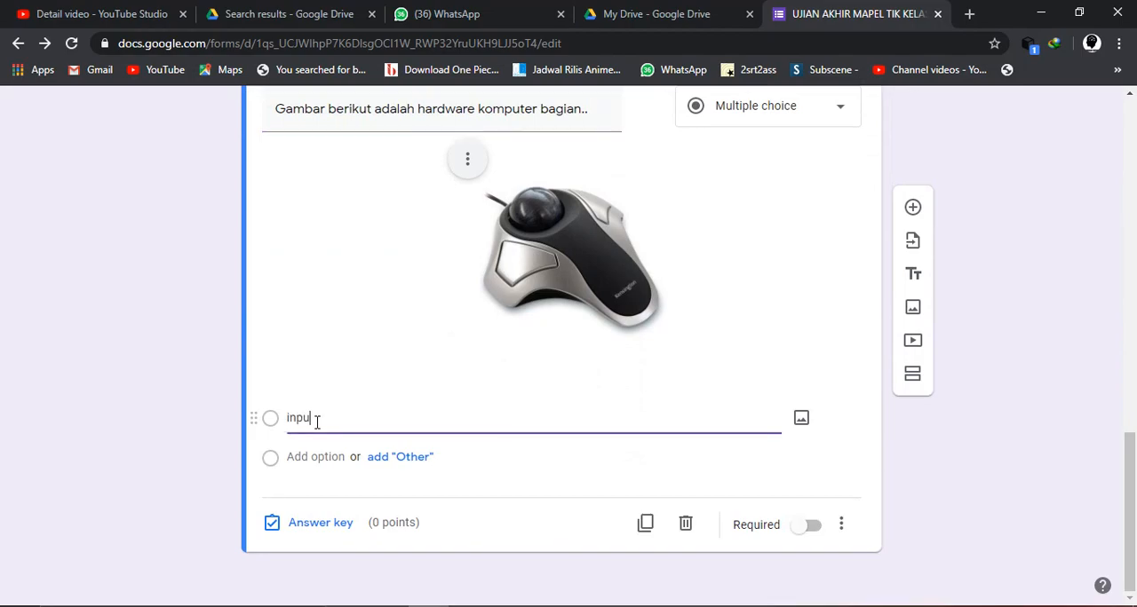
pyautogui.write('t device')
pyautogui.press('Return')
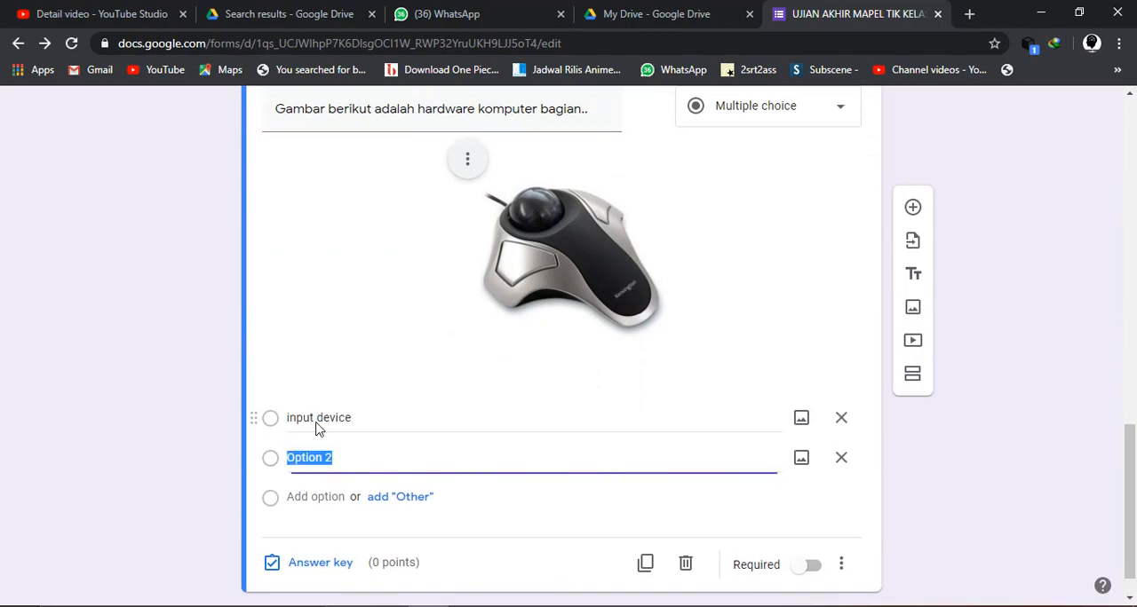
pyautogui.write('output device')
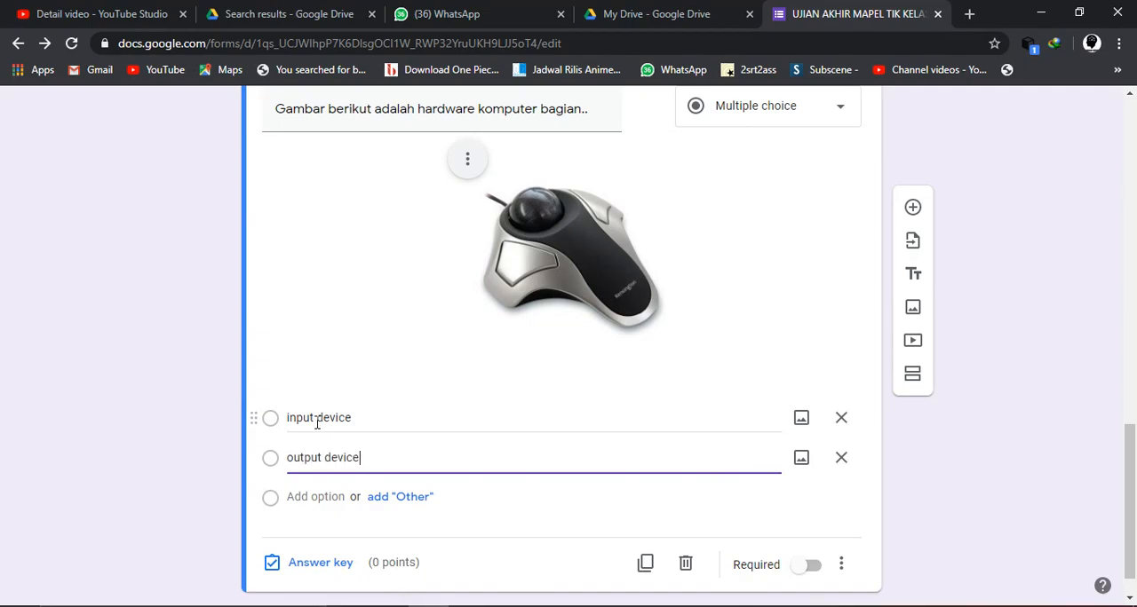
# - Add "storage device", "processing device" and "internet device" as the third, fourth and fifth answer options
pyautogui.press('Return')
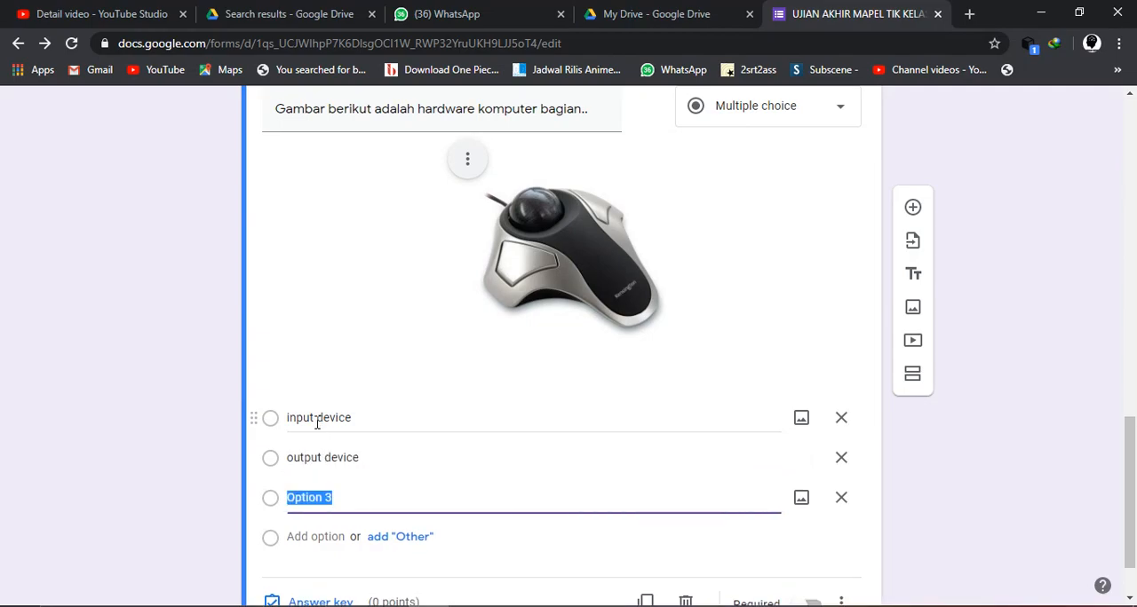
pyautogui.write('storage device')
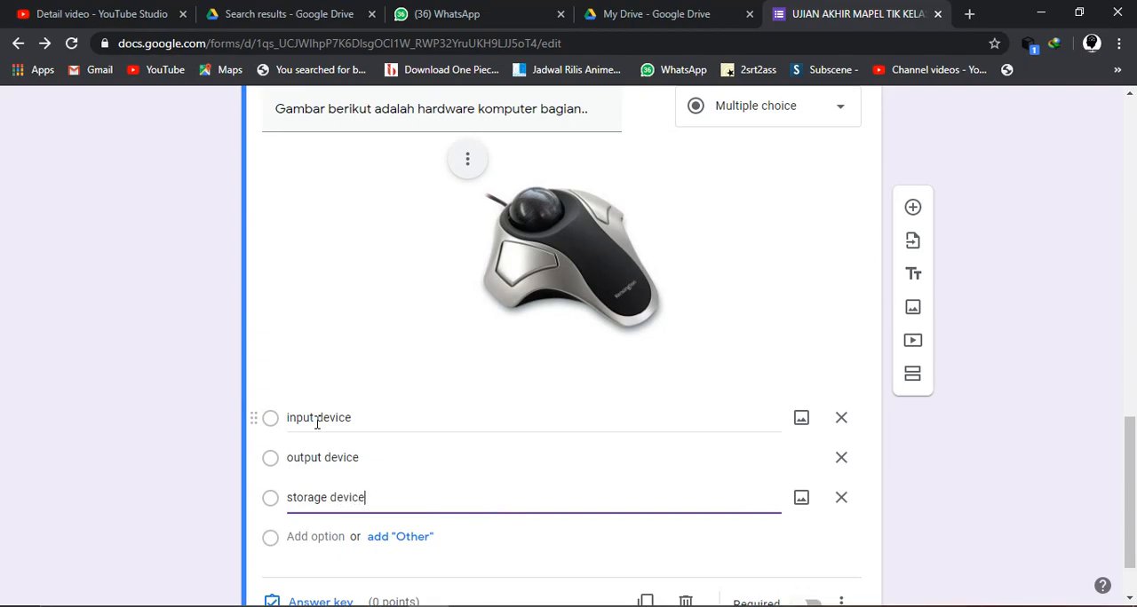
pyautogui.press('Return')
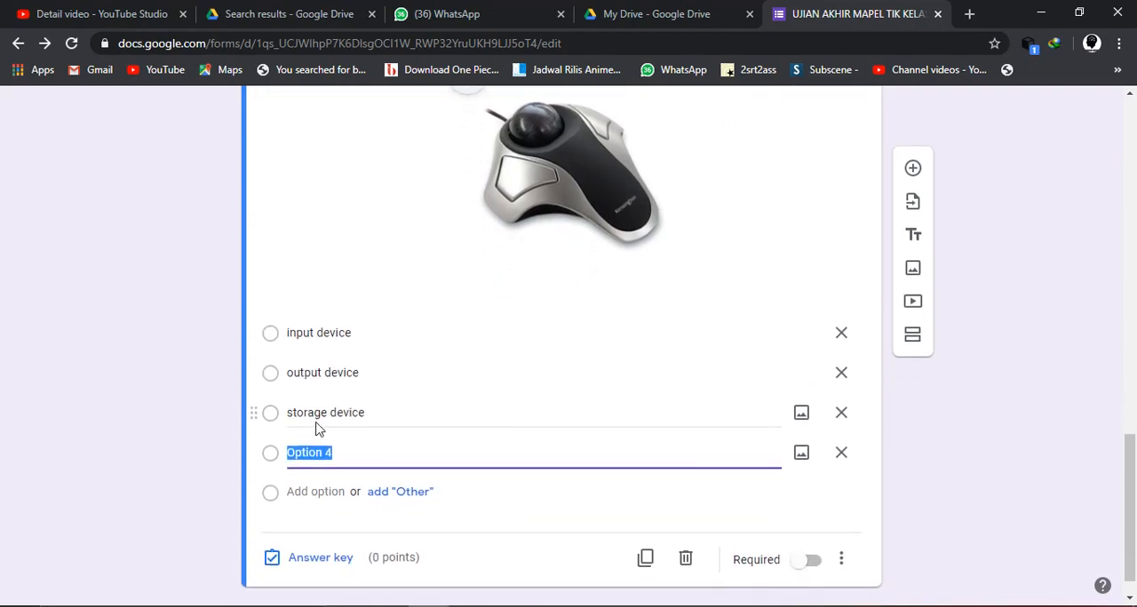
pyautogui.write('pro')
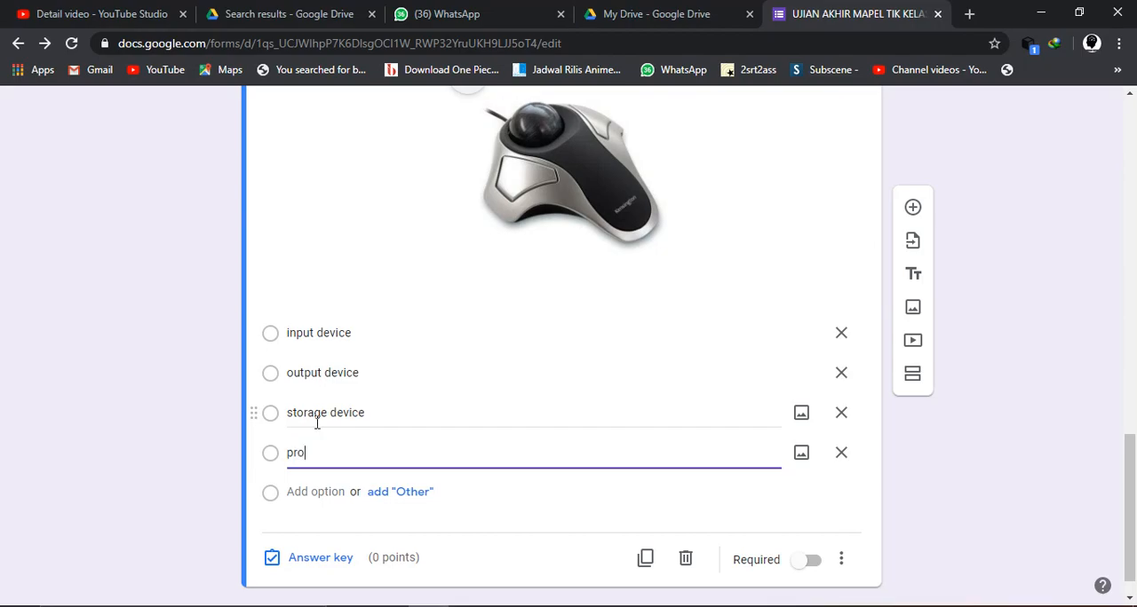
pyautogui.write('cessing device')
pyautogui.press('Return')
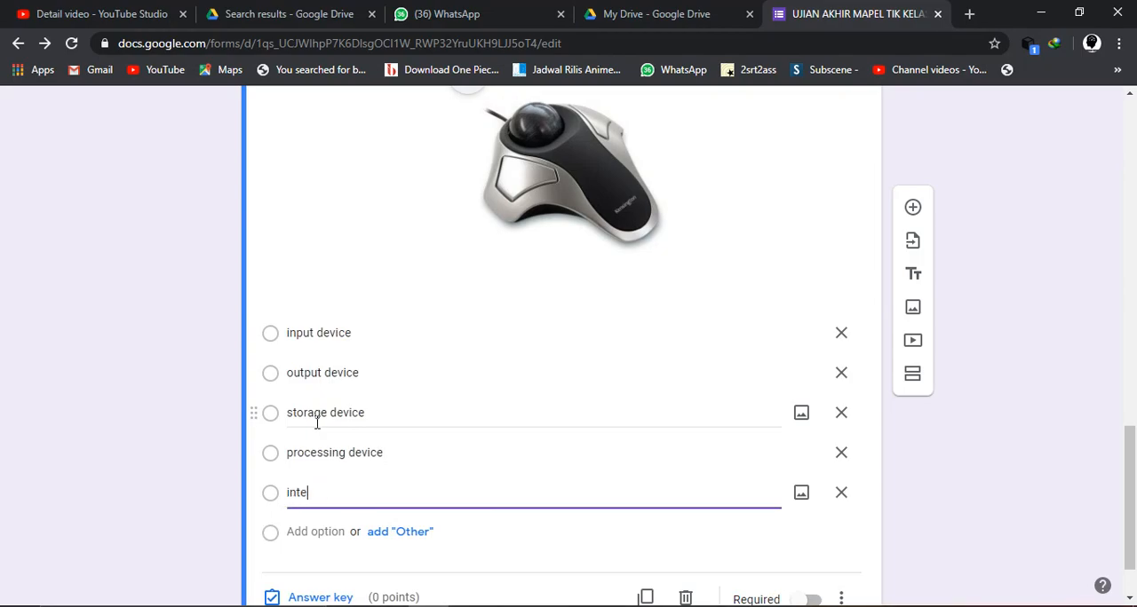
pyautogui.write('internet device')
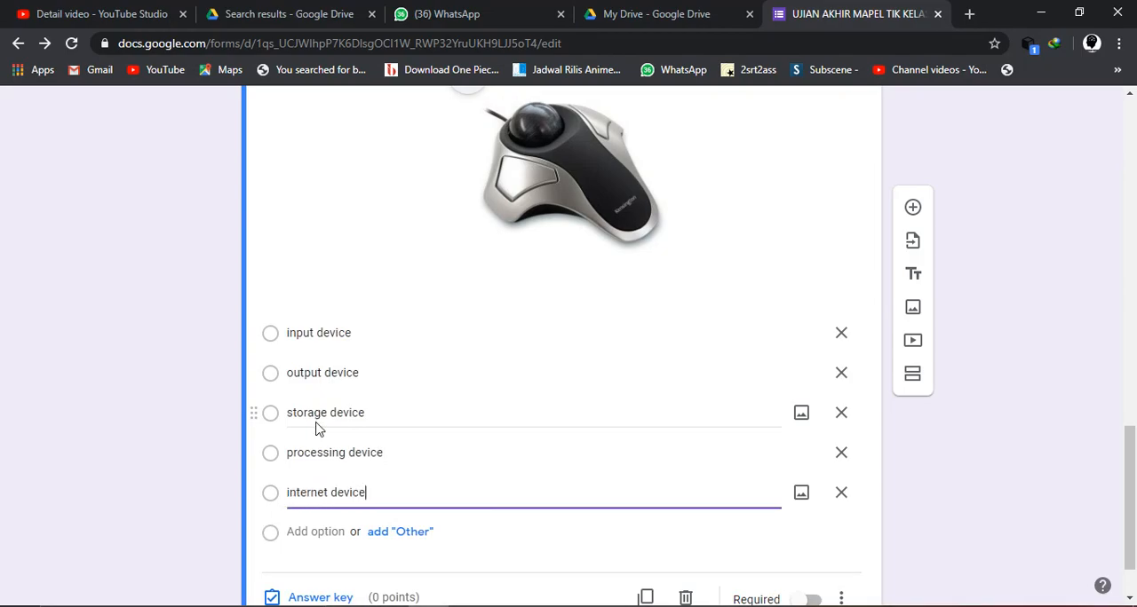
# - Mark "input device" as the correct answer in the trackball question's answer key
pyautogui.scroll(-1, 318, 429)
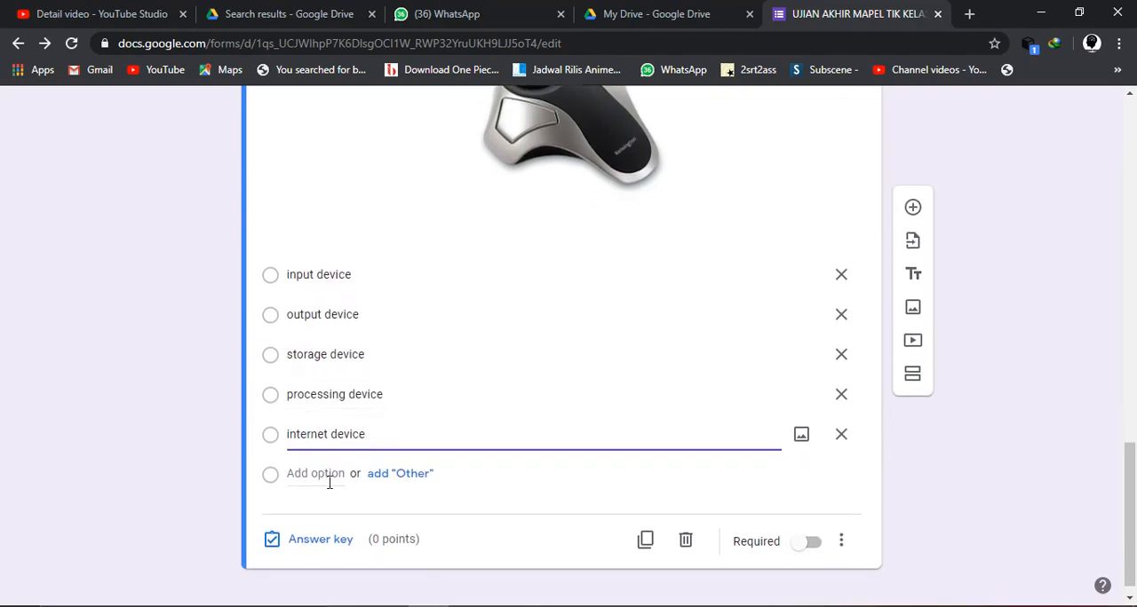
pyautogui.click(315, 544)
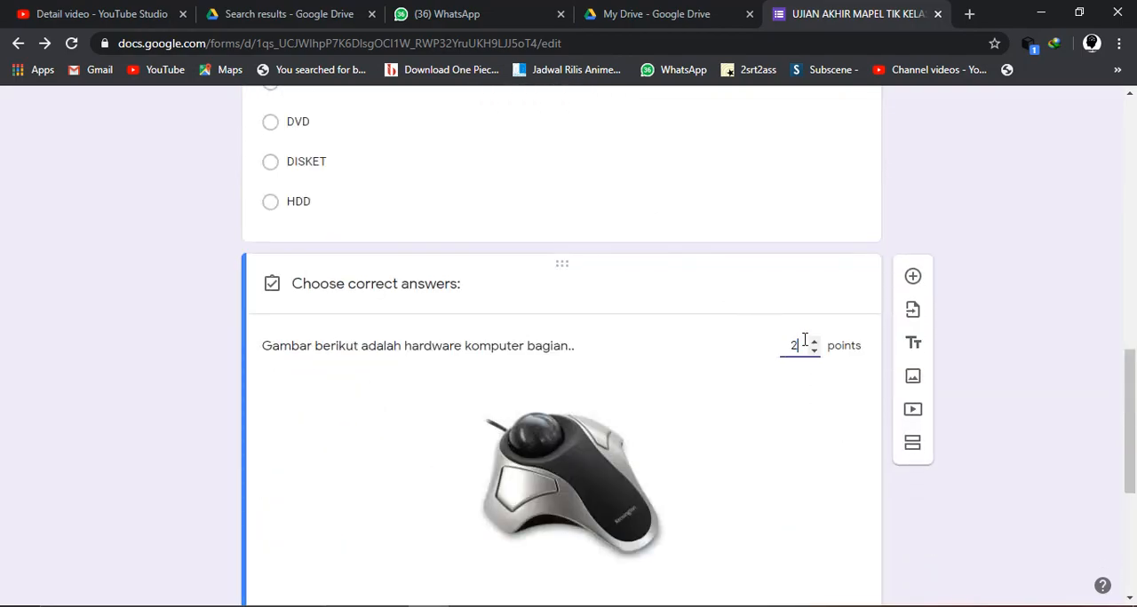
pyautogui.scroll(-4, 683, 429)
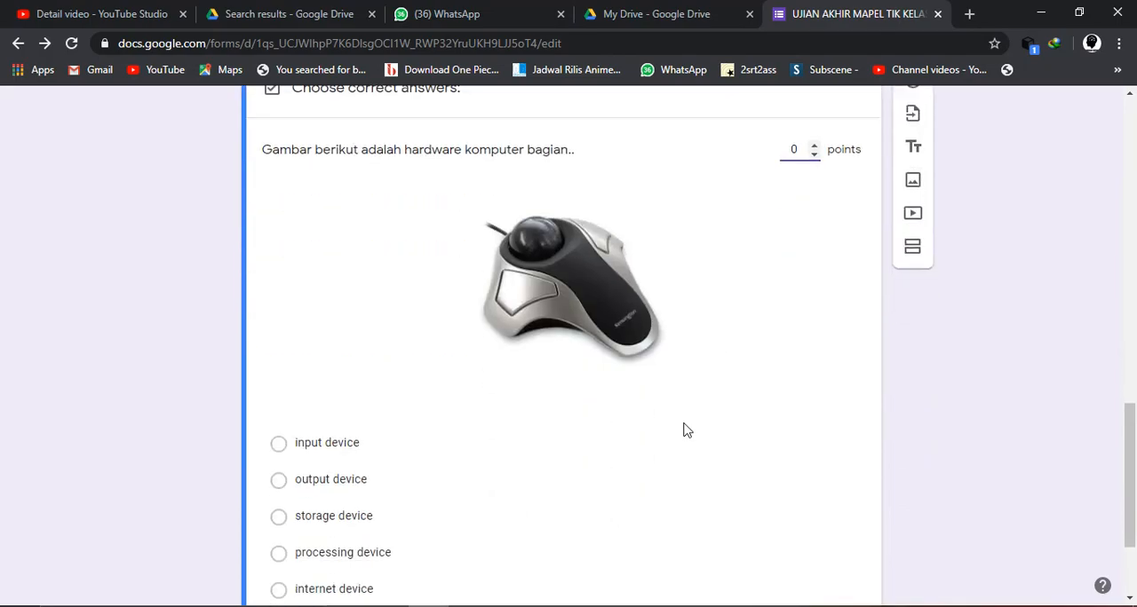
pyautogui.click(323, 307)
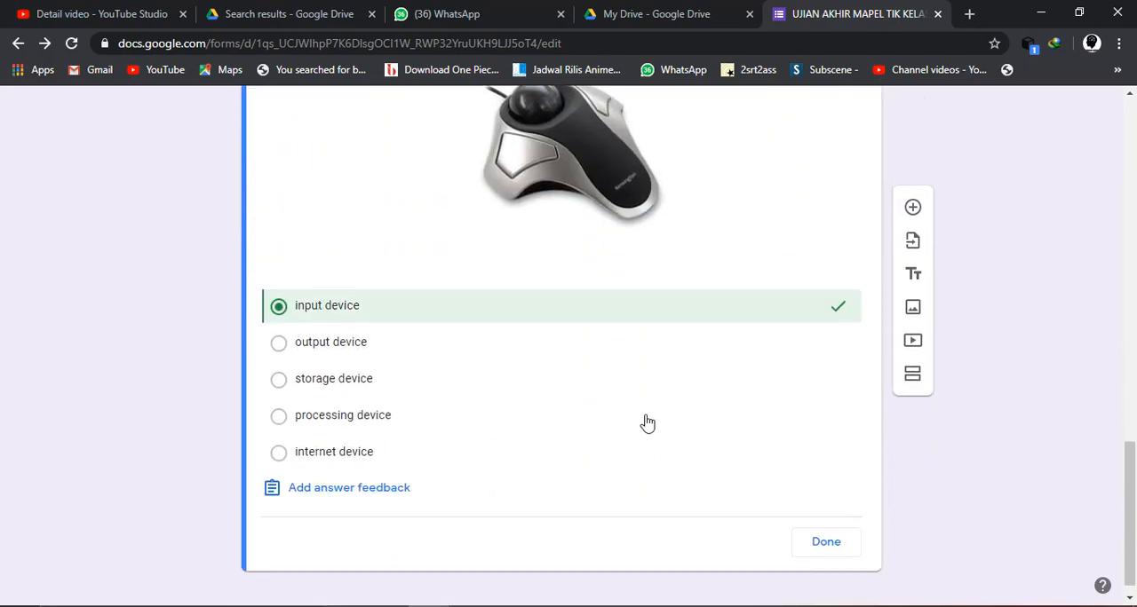
pyautogui.click(824, 544)
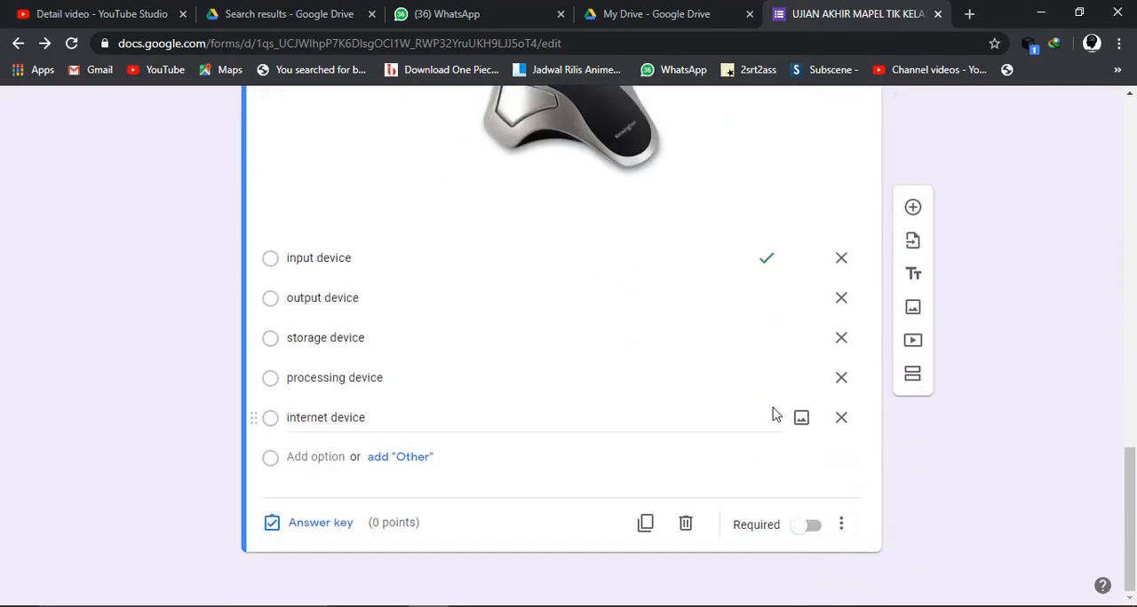
# - Review the storage device question and the trackball question with its picture, answer options and marked answer
pyautogui.scroll(6, 774, 414)
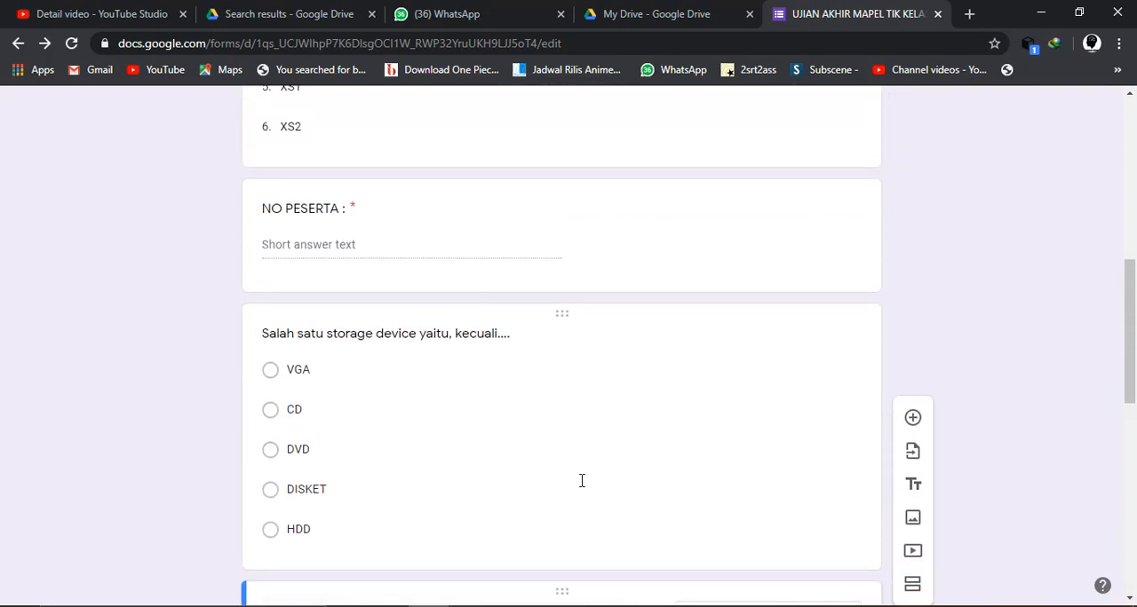
pyautogui.scroll(-4, 580, 480)
pyautogui.scroll(-1, 579, 489)
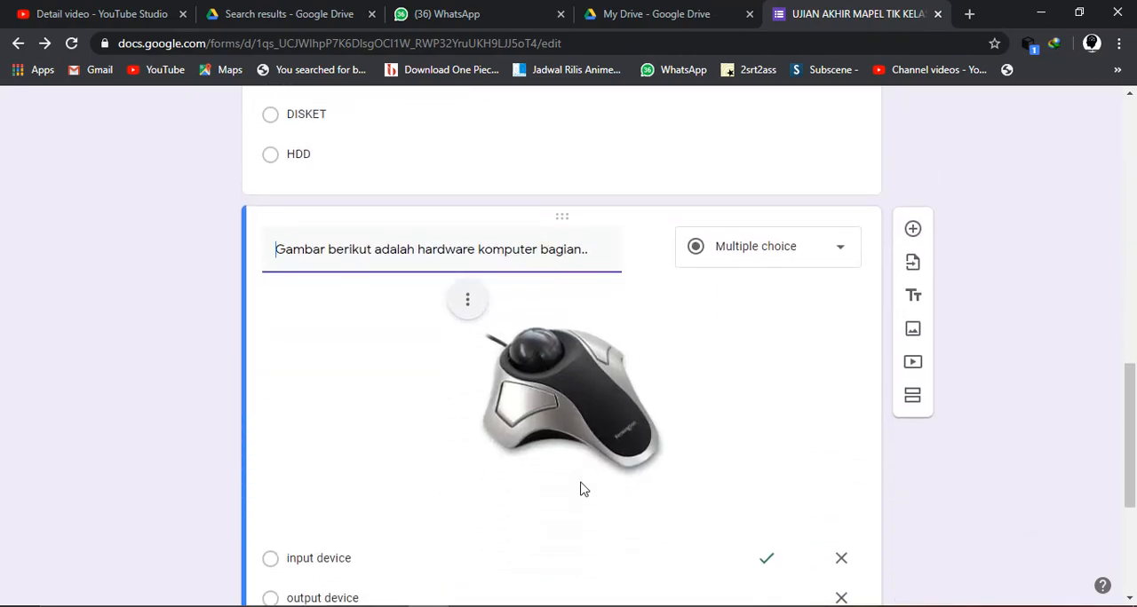
pyautogui.scroll(-4, 580, 489)
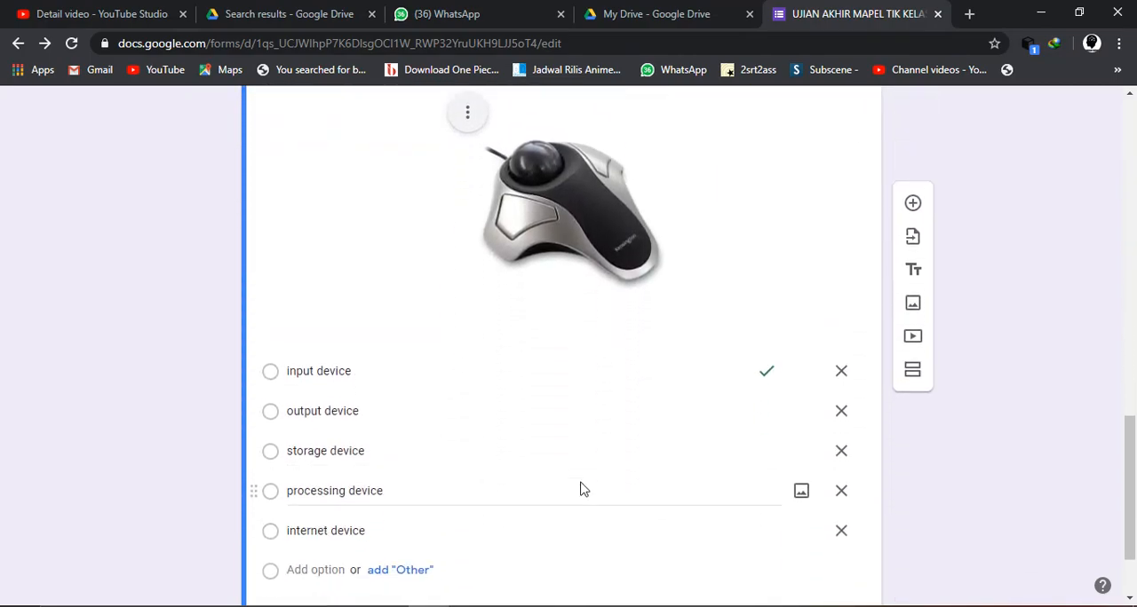
pyautogui.scroll(-1, 582, 489)
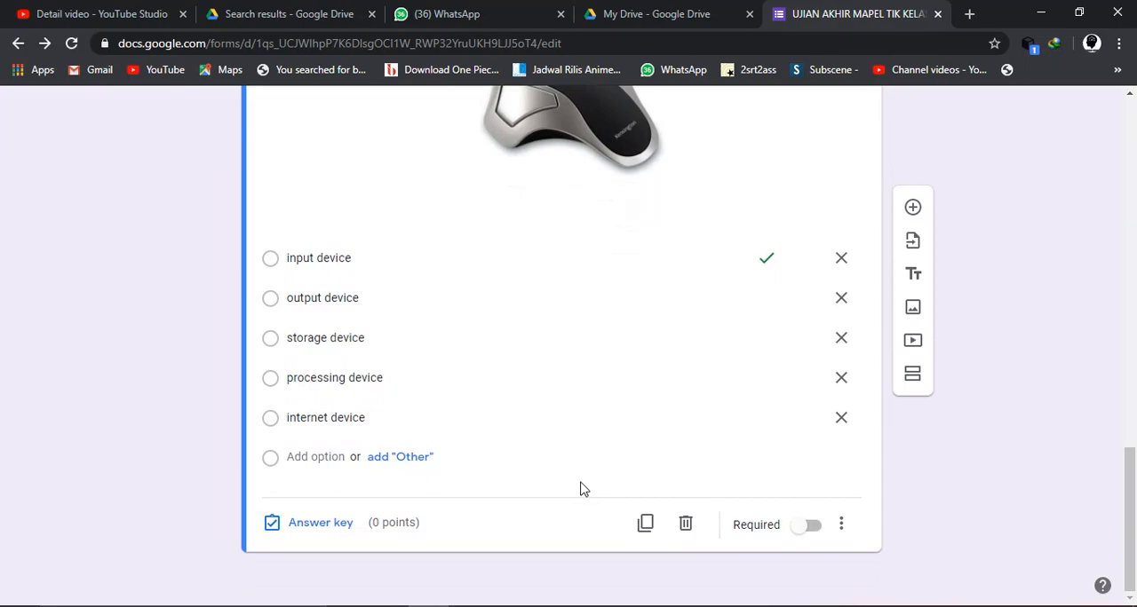
pyautogui.scroll(1, 743, 178)
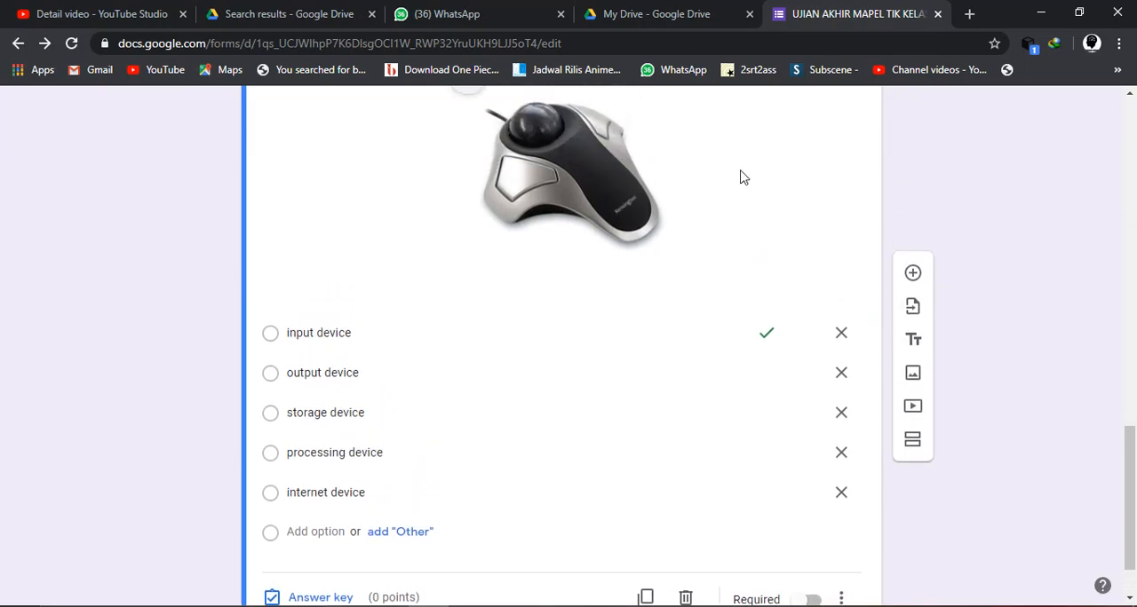
pyautogui.scroll(2, 743, 178)
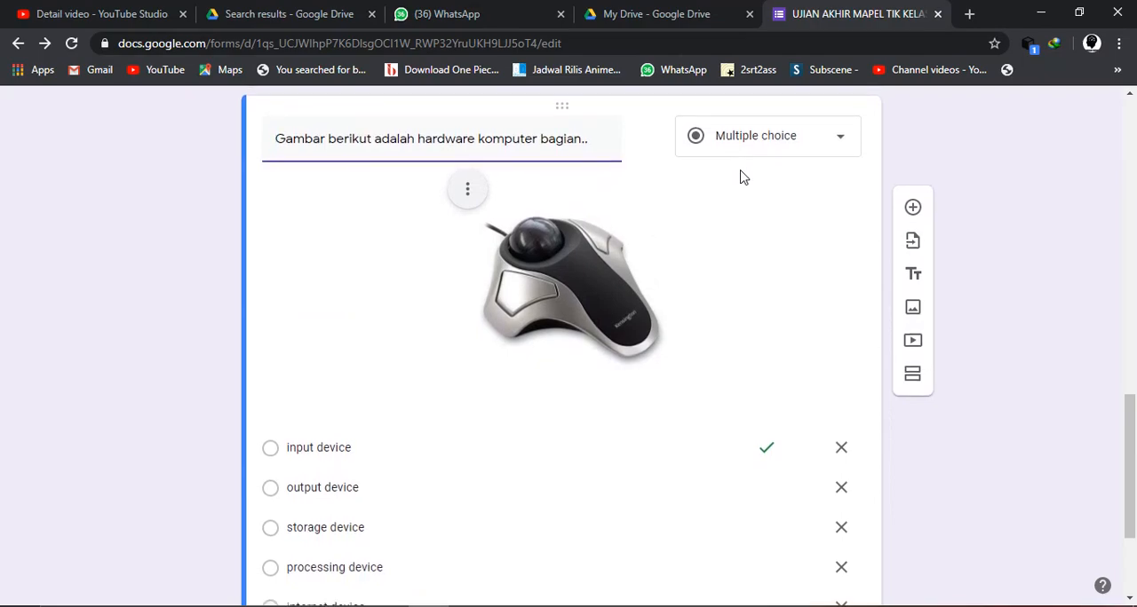
pyautogui.scroll(-1, 743, 178)
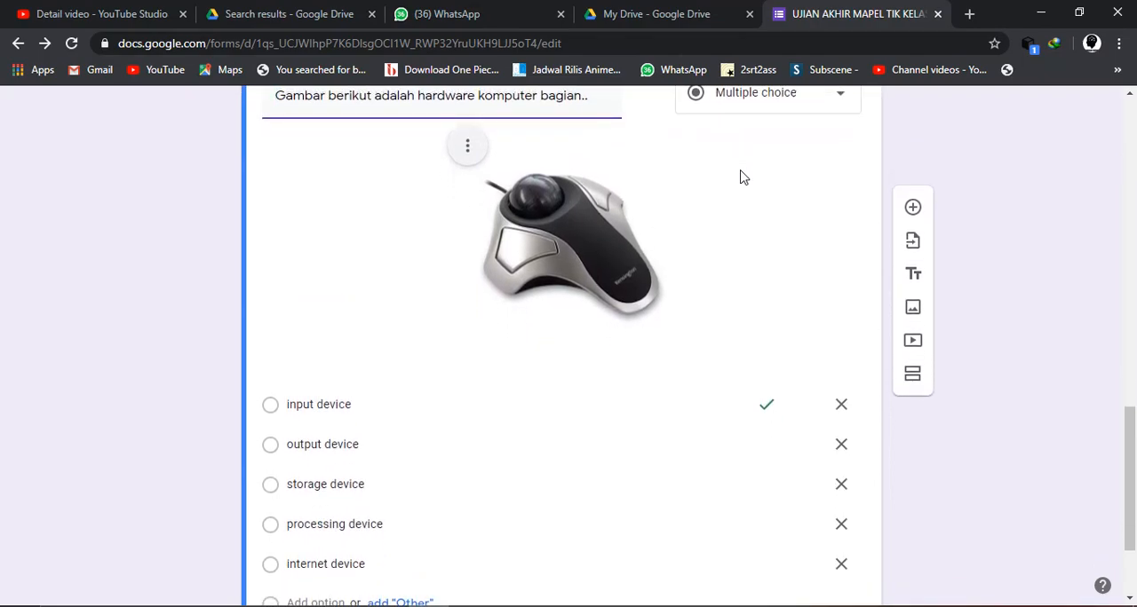
pyautogui.scroll(-3, 744, 178)
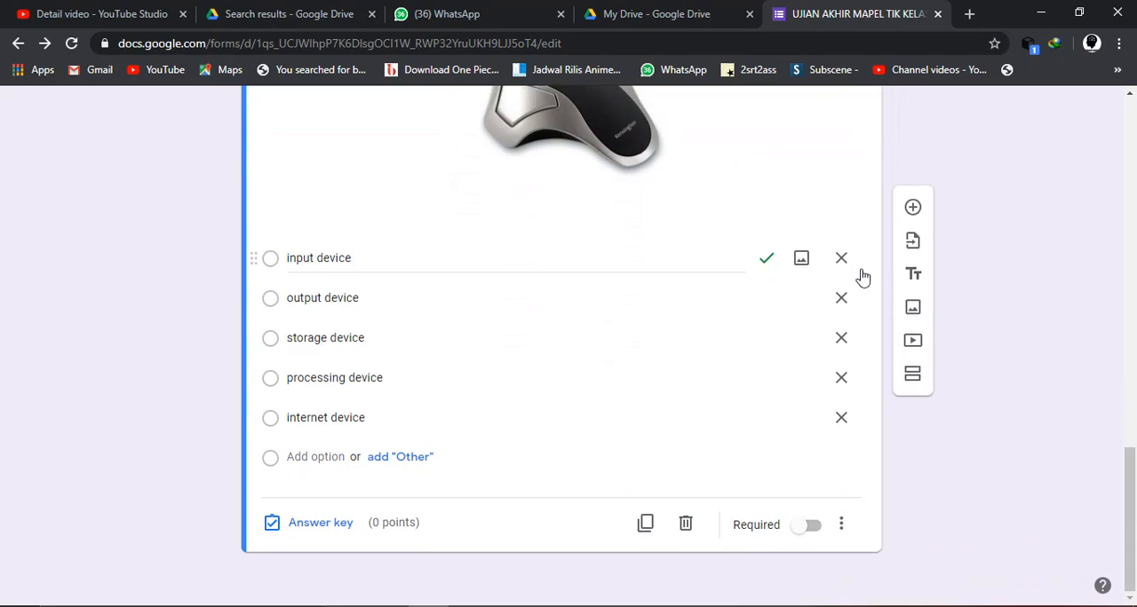
# - Add a new question to the form and copy the text of question 19 about the Excel absolute symbol from the Word document
pyautogui.click(911, 212)
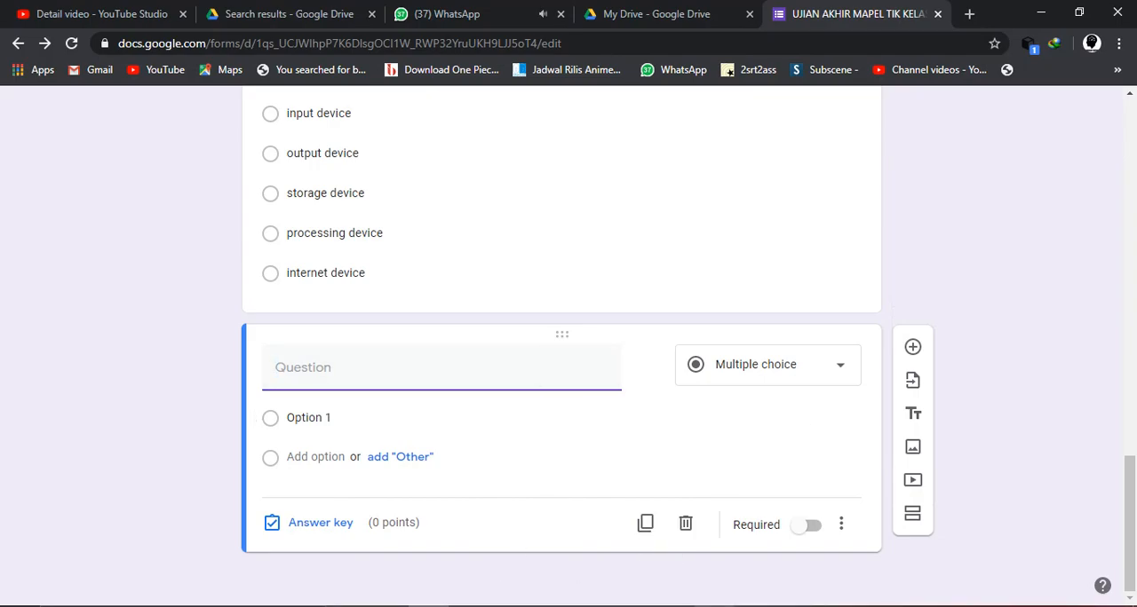
pyautogui.hotkey('alt', 'Tab')
pyautogui.scroll(-2, 533, 398)
pyautogui.scroll(-15, 534, 397)
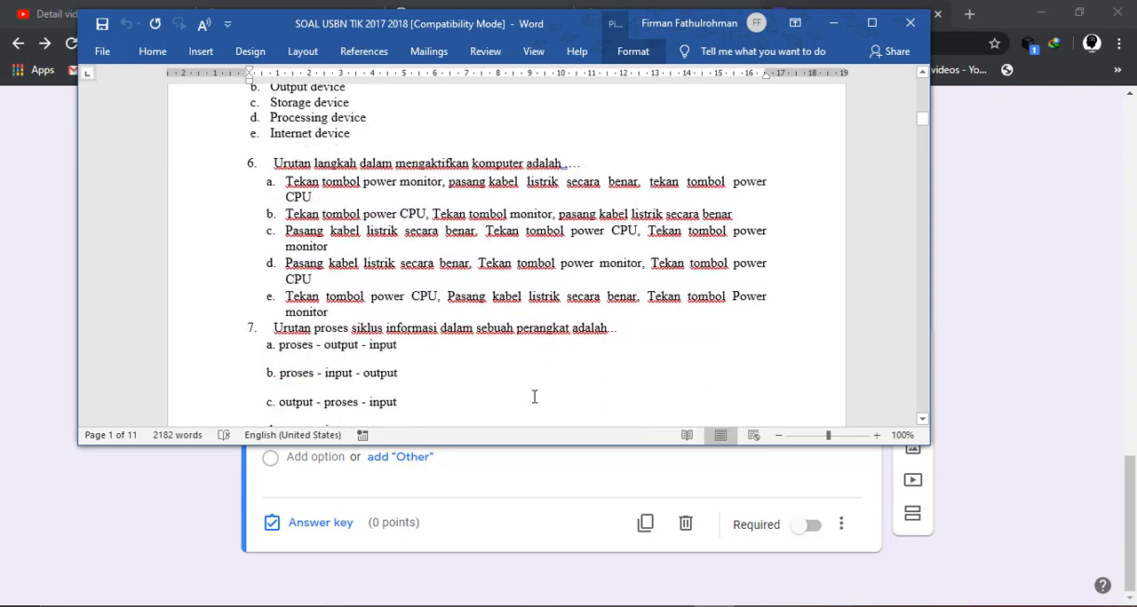
pyautogui.scroll(-7, 533, 401)
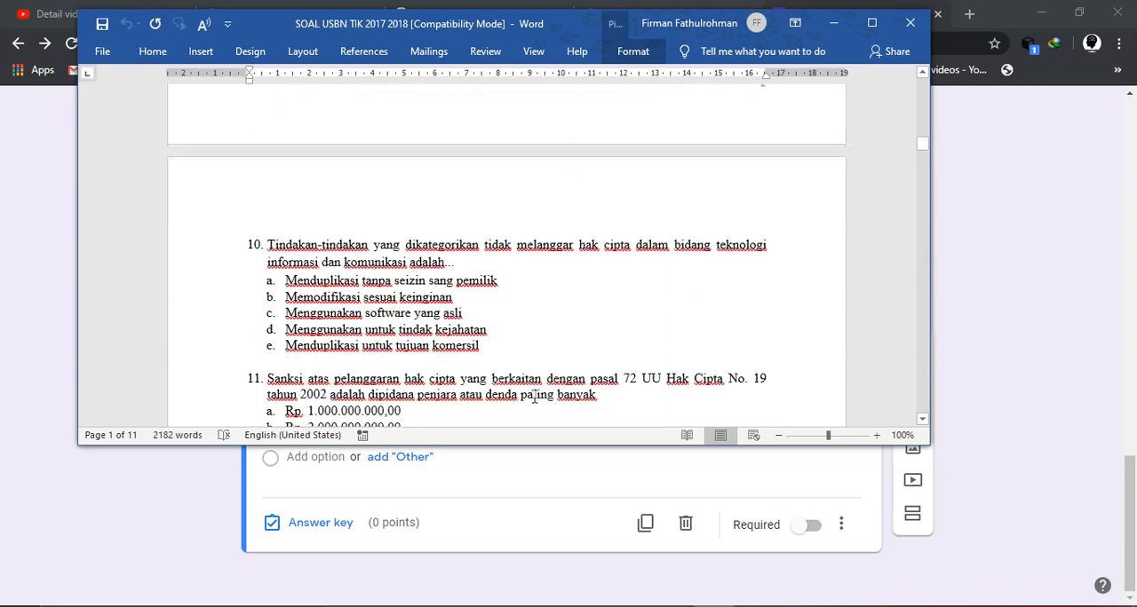
pyautogui.scroll(-8, 534, 397)
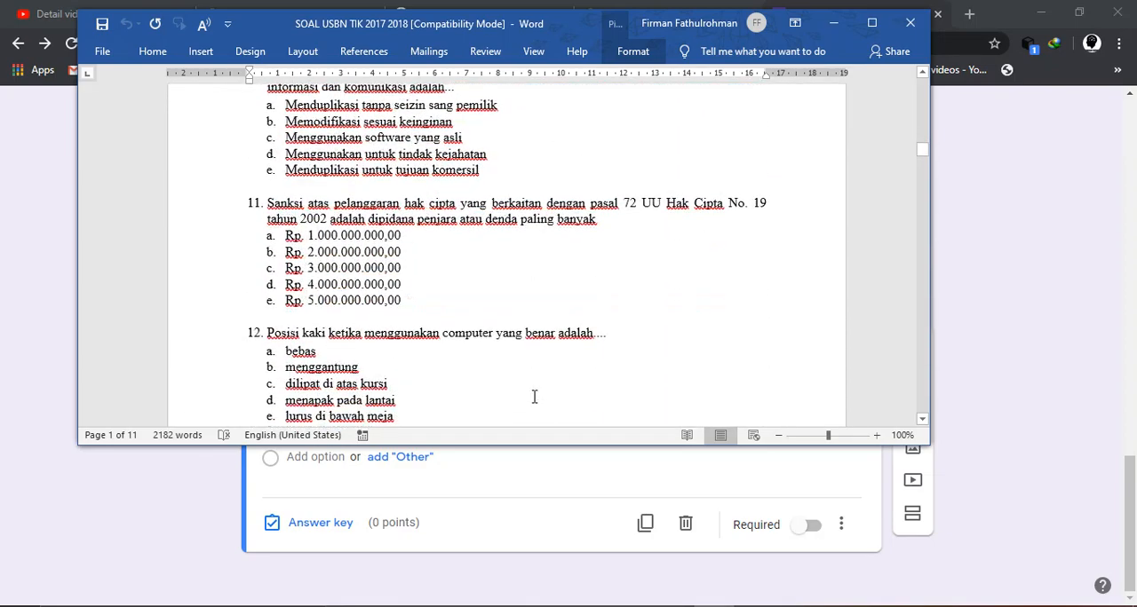
pyautogui.scroll(-8, 533, 398)
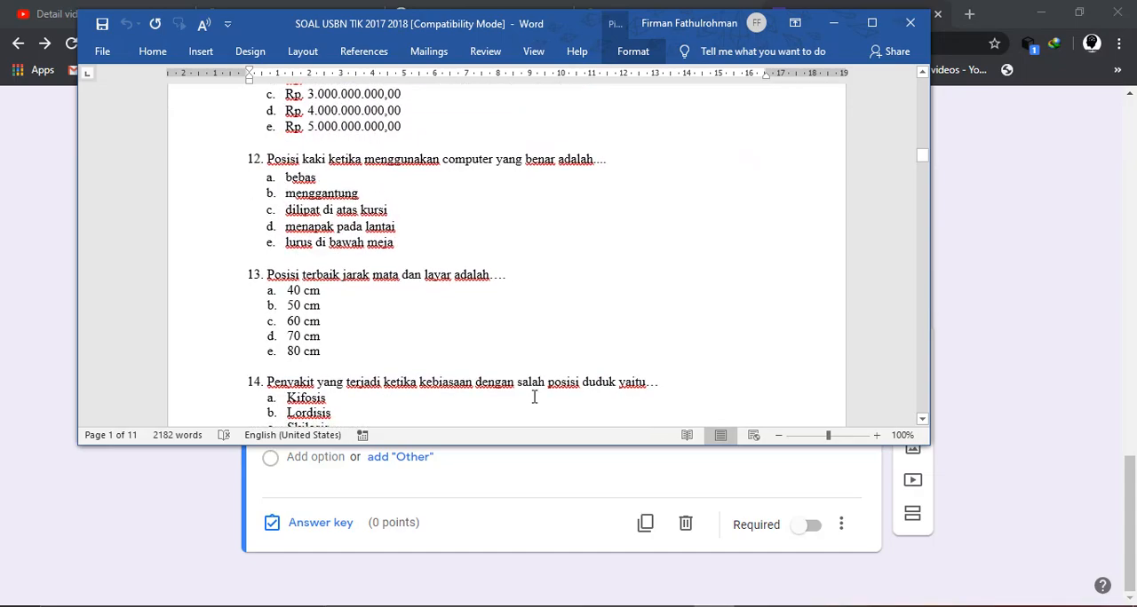
pyautogui.scroll(-8, 534, 397)
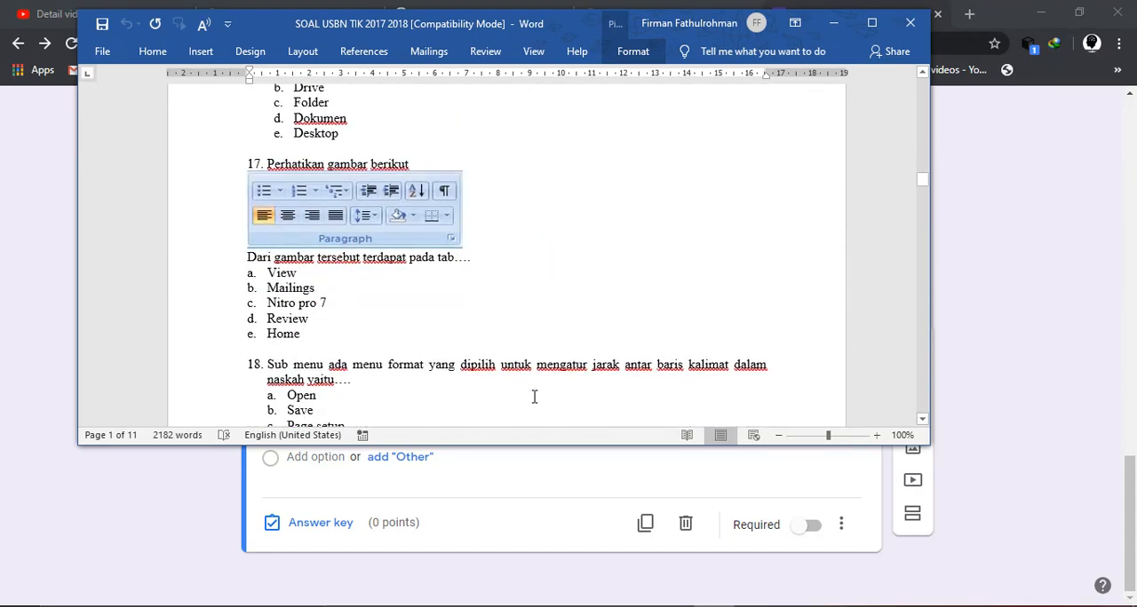
pyautogui.scroll(-3, 534, 397)
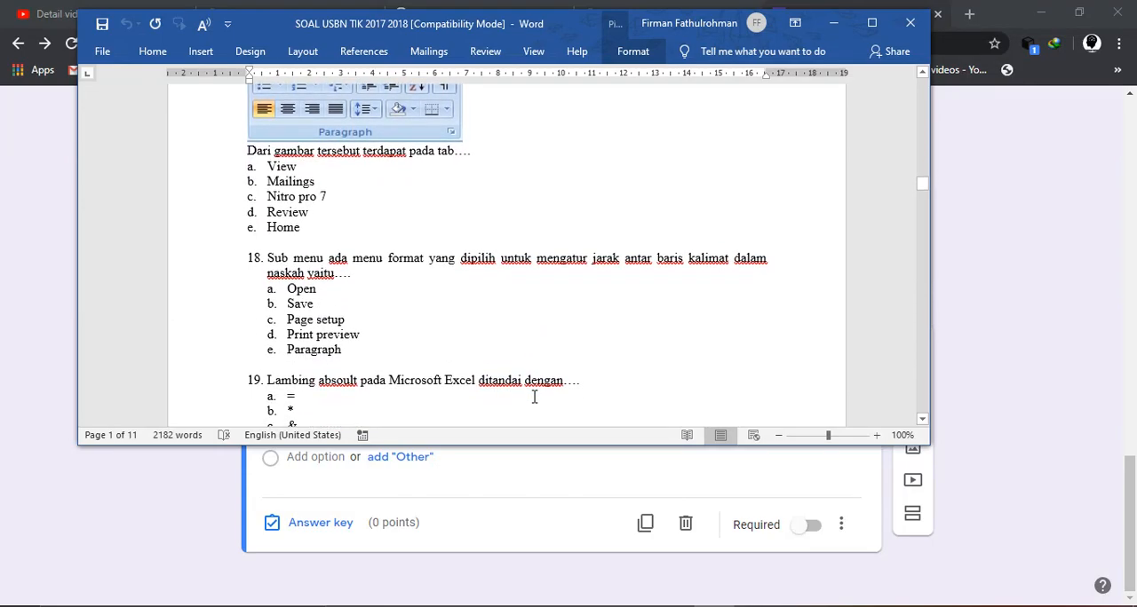
pyautogui.scroll(-7, 534, 398)
pyautogui.scroll(3, 533, 396)
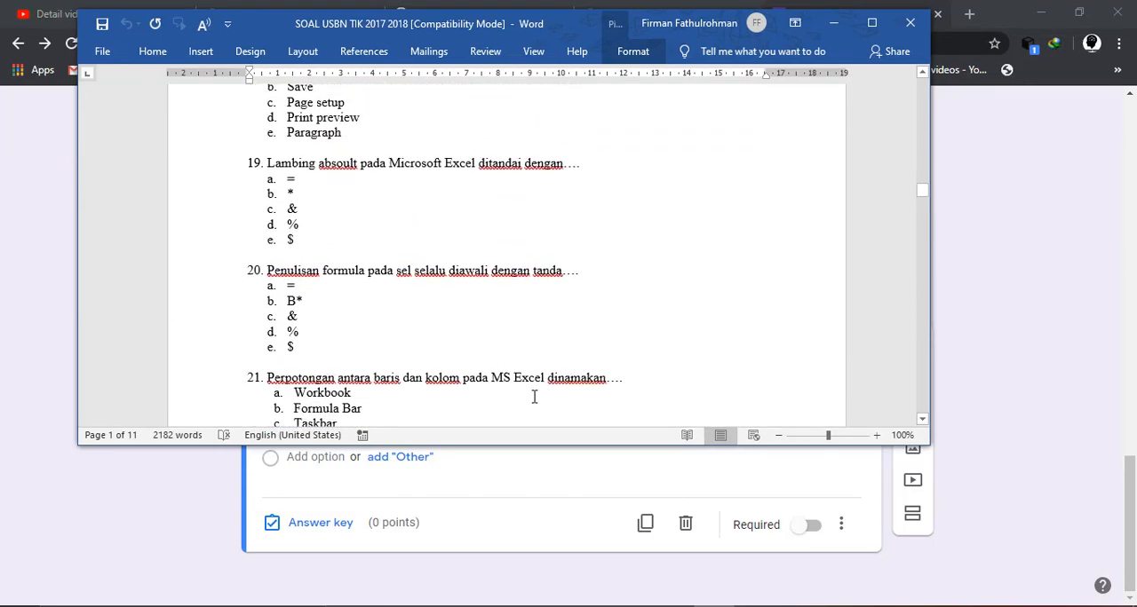
pyautogui.moveTo(565, 166); pyautogui.dragTo(275, 169)
pyautogui.hotkey('ctrl', 'c')
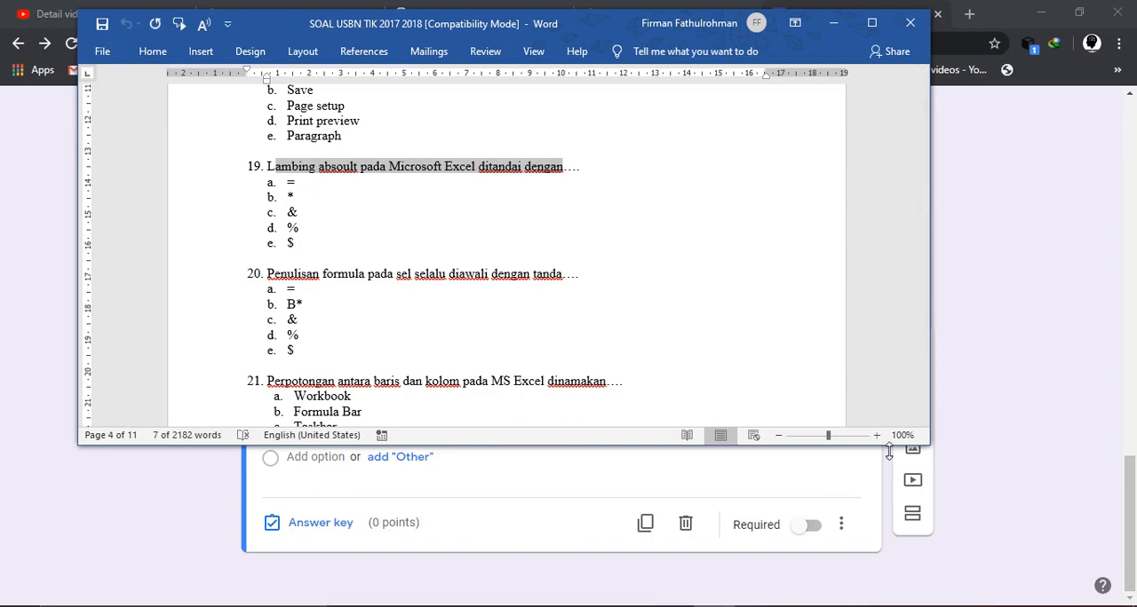
# - Paste the copied text into the new question and correct it to "Lambang absolut pada Microsoft Excel ditandai dengan"
pyautogui.click(963, 440)
pyautogui.click(363, 375)
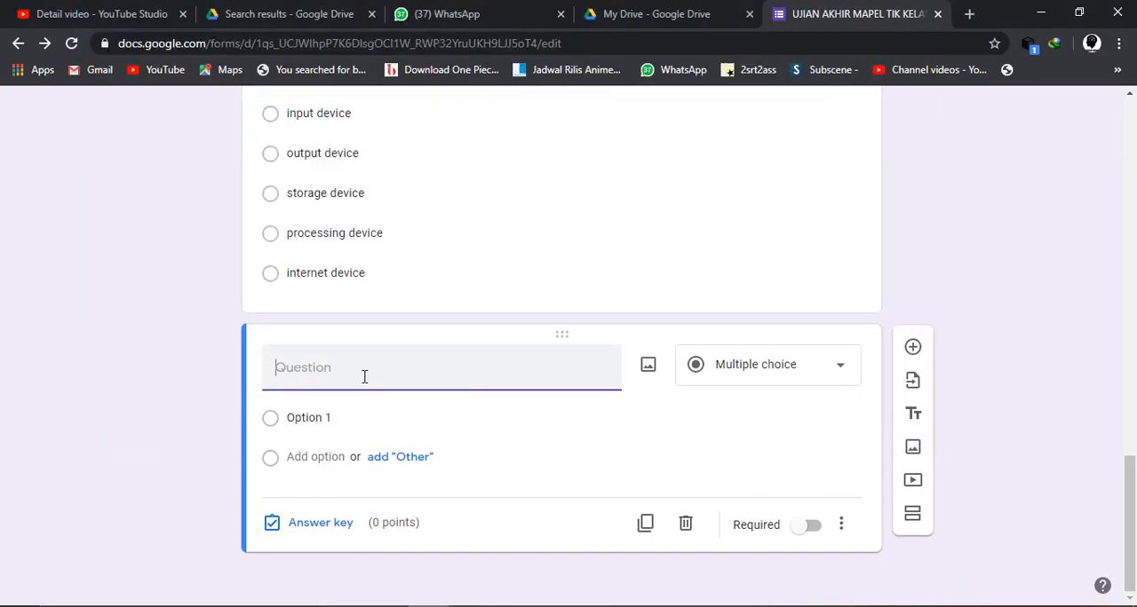
pyautogui.hotkey('ctrl', 'v')
pyautogui.press('Home')
pyautogui.write('L')
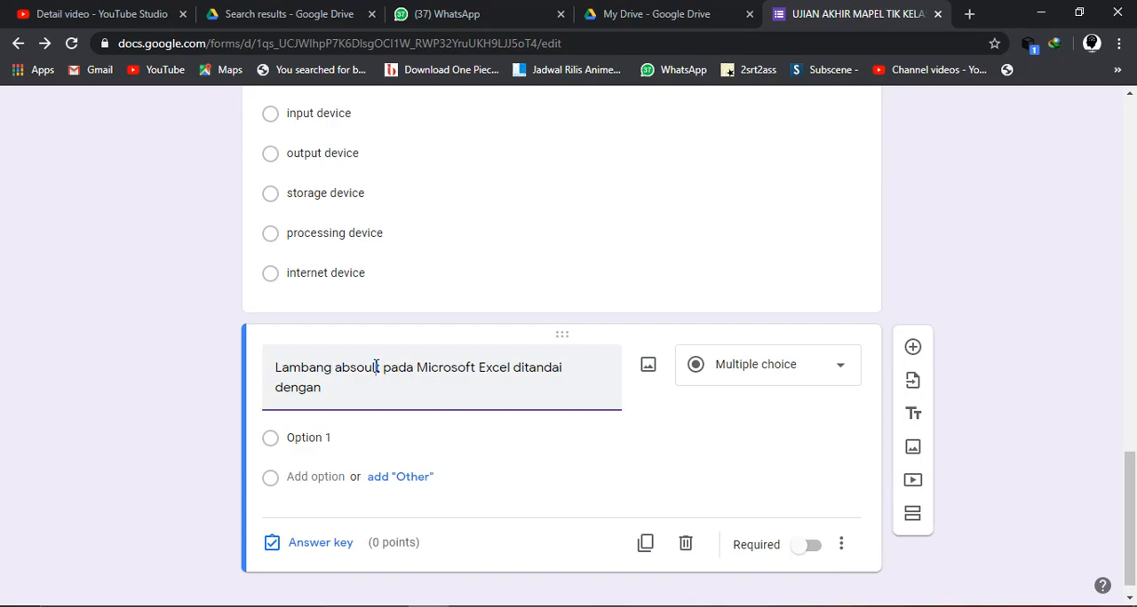
pyautogui.press('BackSpace')
pyautogui.press('Right')
pyautogui.write('u')
pyautogui.scroll(-1, 377, 367)
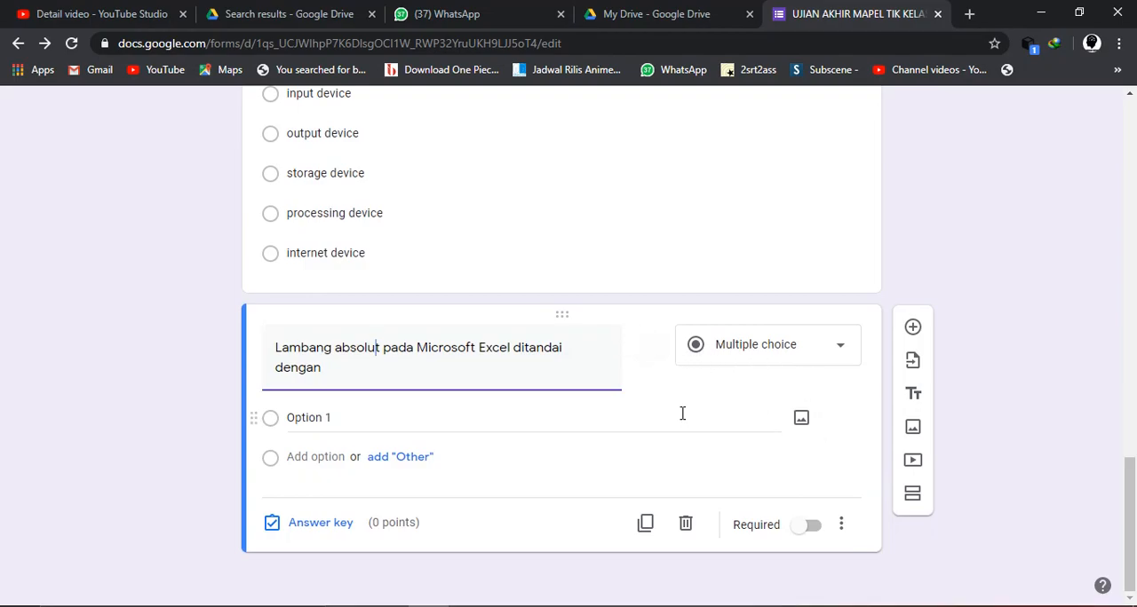
pyautogui.click(580, 357)
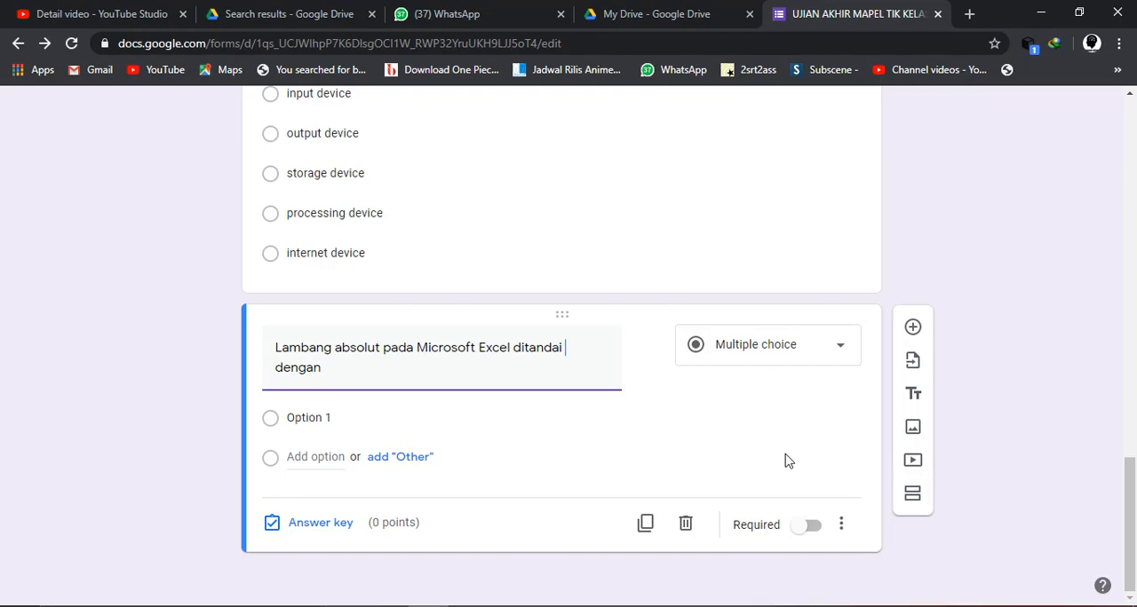
pyautogui.moveTo(630, 363)
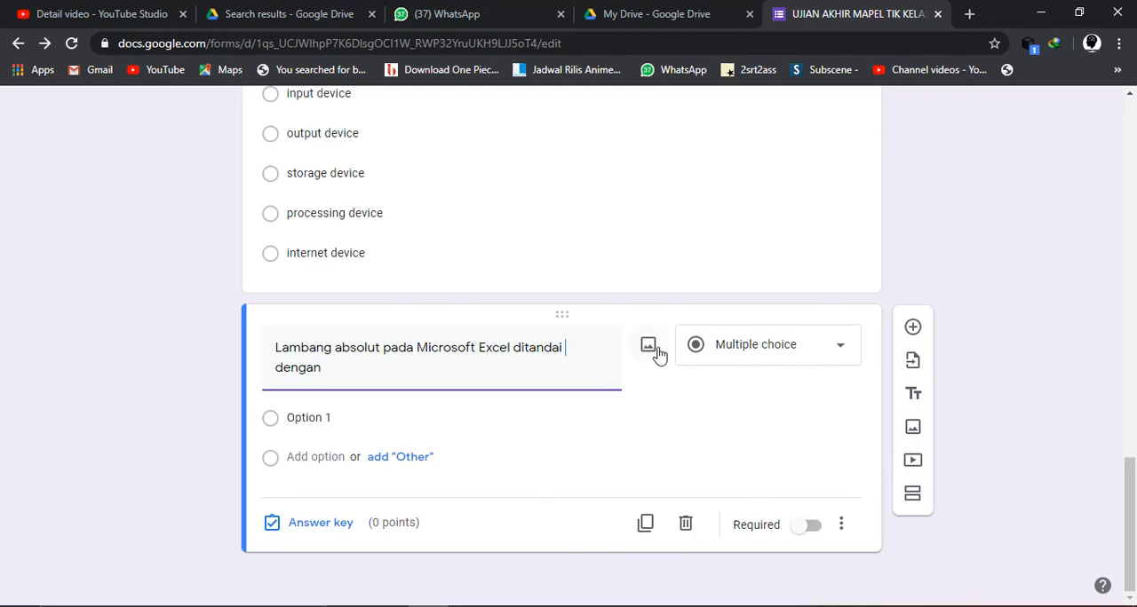
pyautogui.click(650, 348)
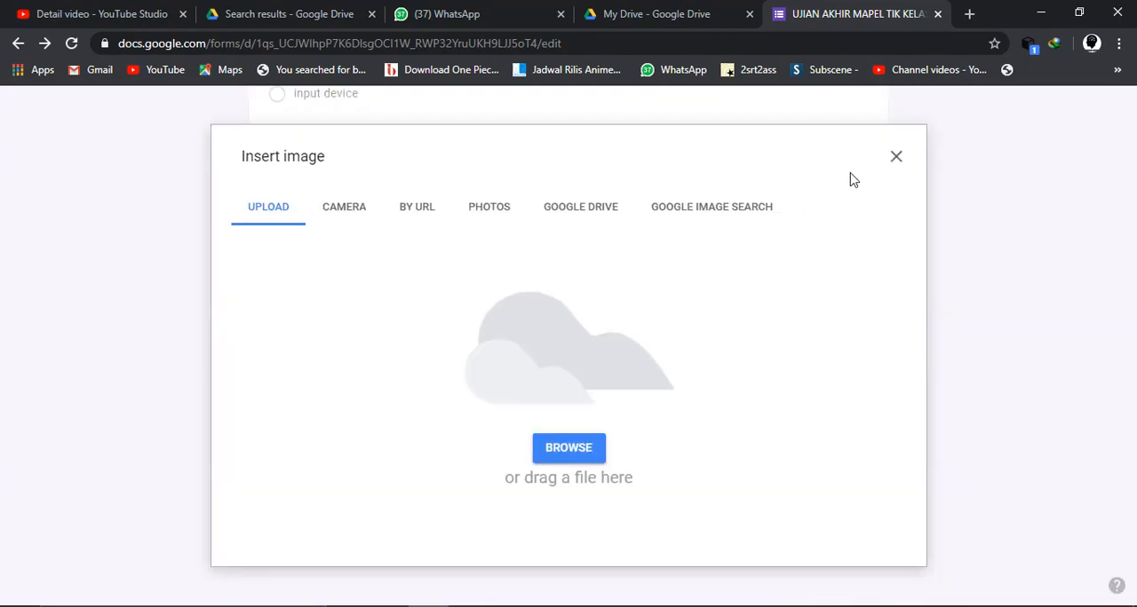
pyautogui.click(898, 158)
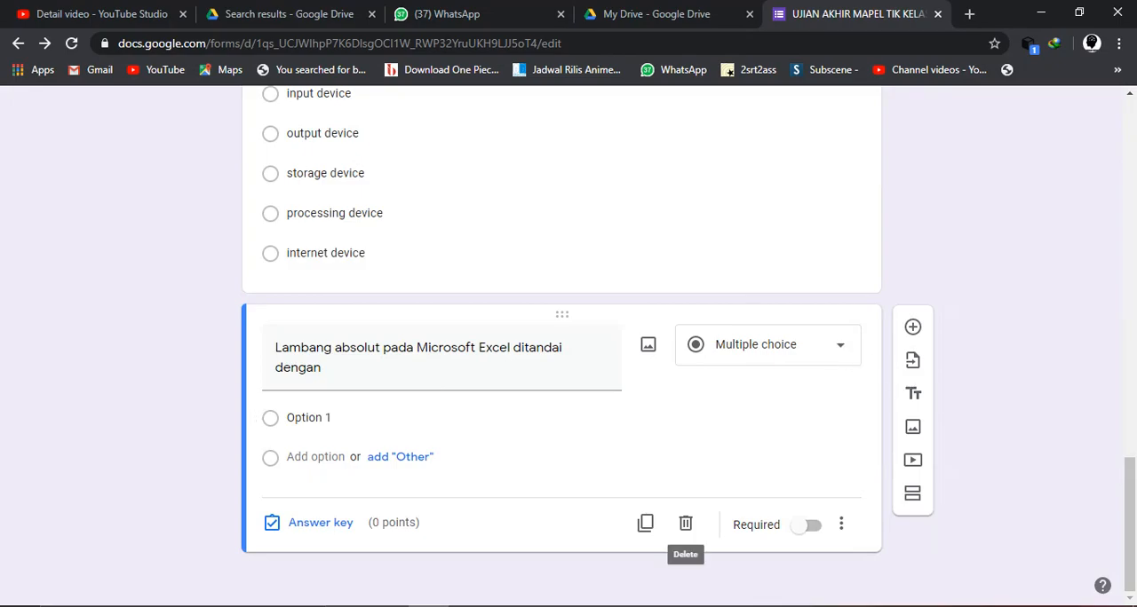
# - Enter "=" and "%" as the first two answer options of the Excel absolute symbol question
pyautogui.hotkey('alt', 'Tab')
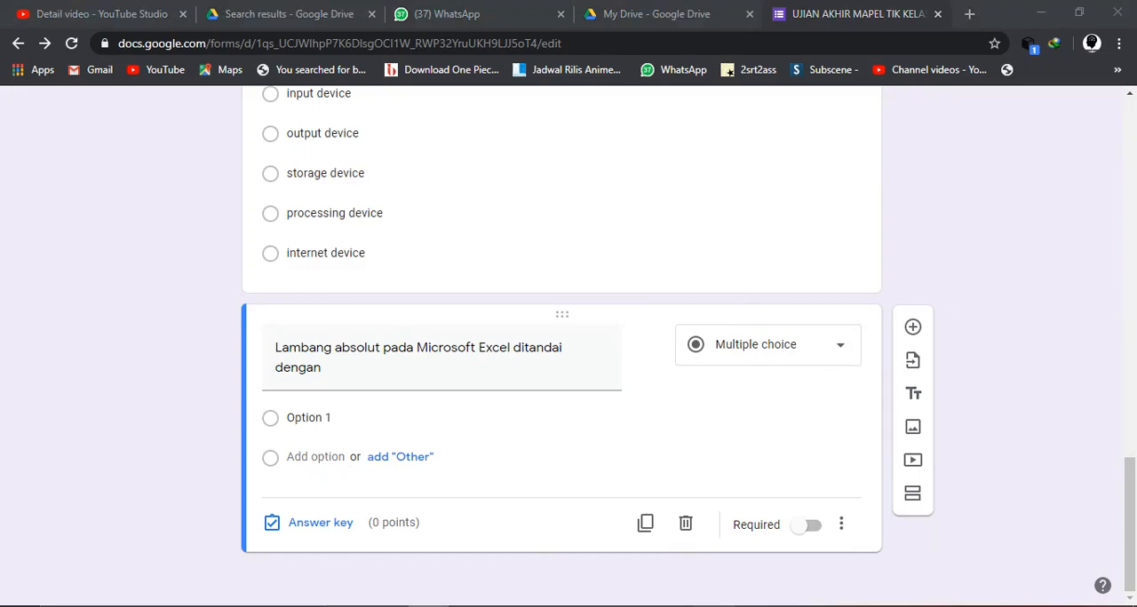
pyautogui.hotkey('alt', 'Tab')
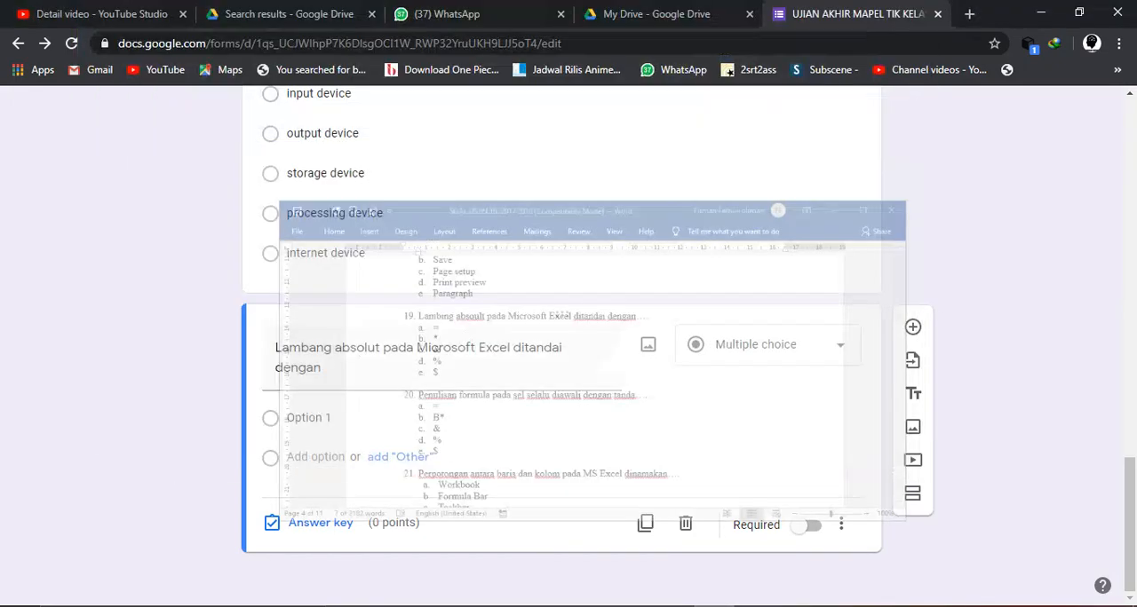
pyautogui.click(312, 424)
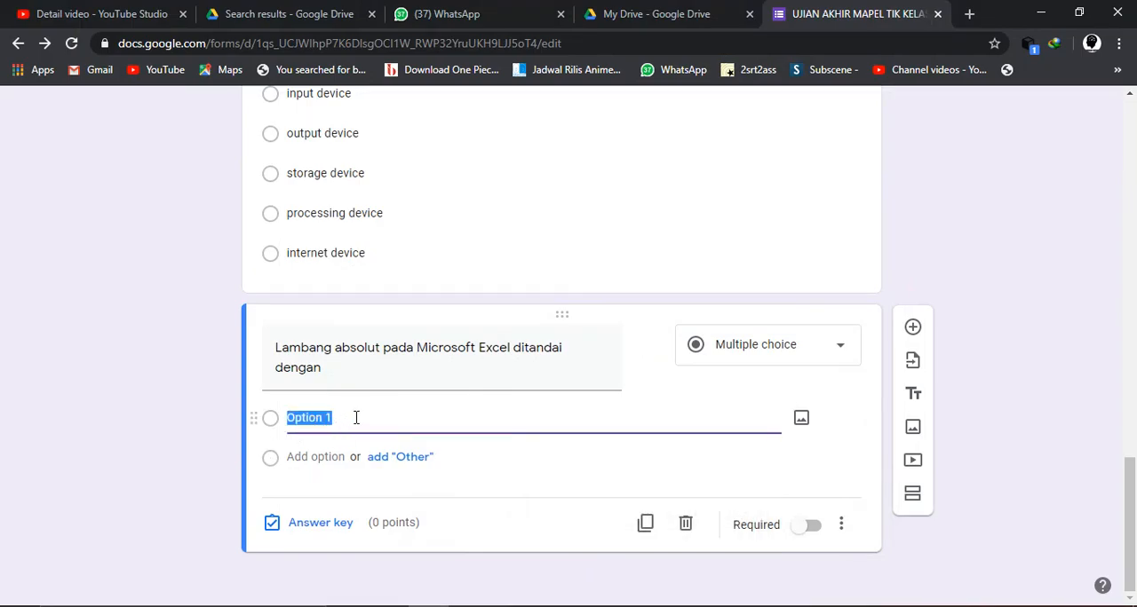
pyautogui.write('=')
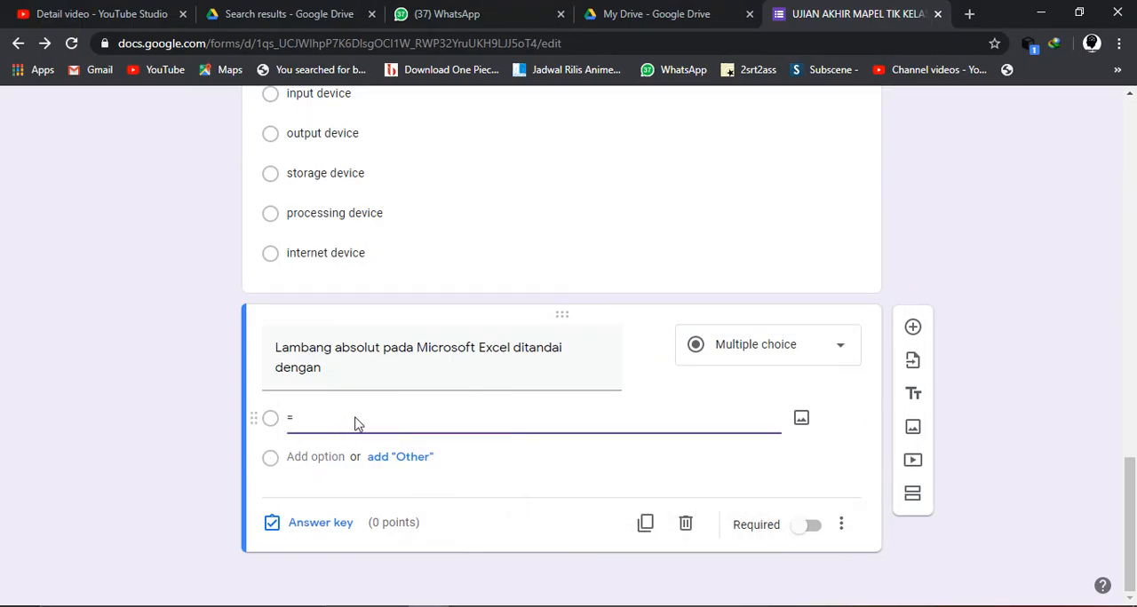
pyautogui.press('Return')
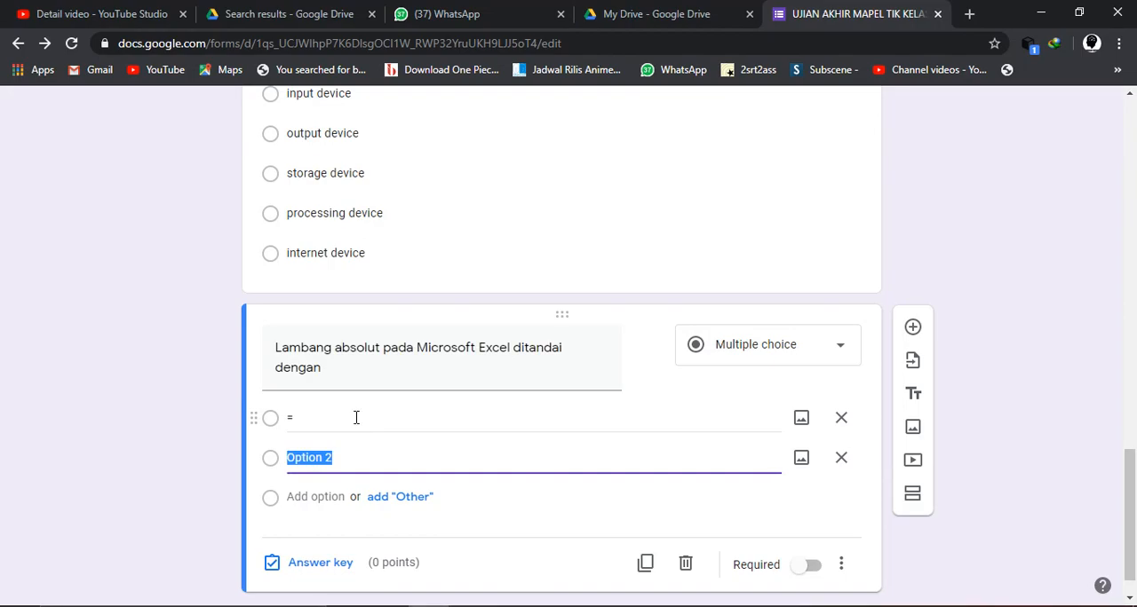
pyautogui.write('%')
pyautogui.press('Return')
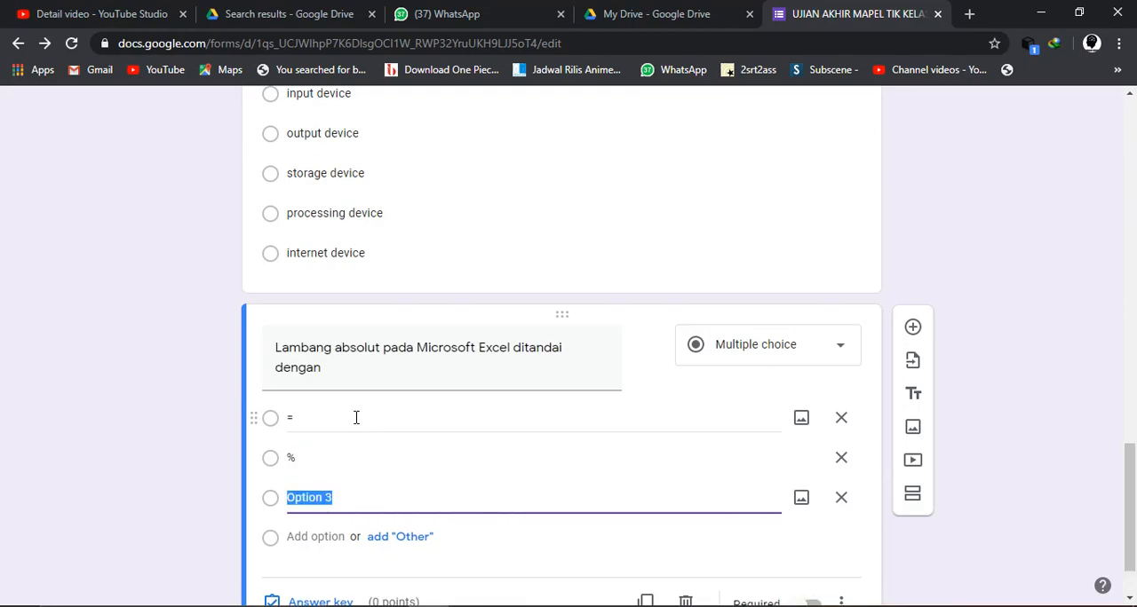
# - Add "^", "&" and "$" as the third, fourth and fifth answer options of the Excel question
pyautogui.hotkey('ctrl', '4')
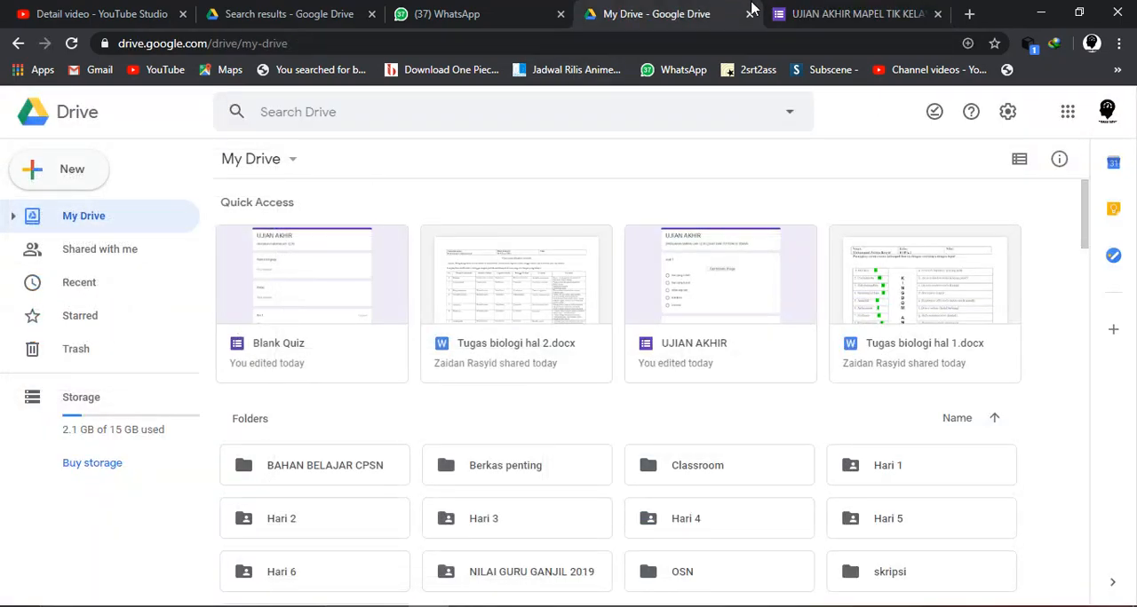
pyautogui.click(826, 13)
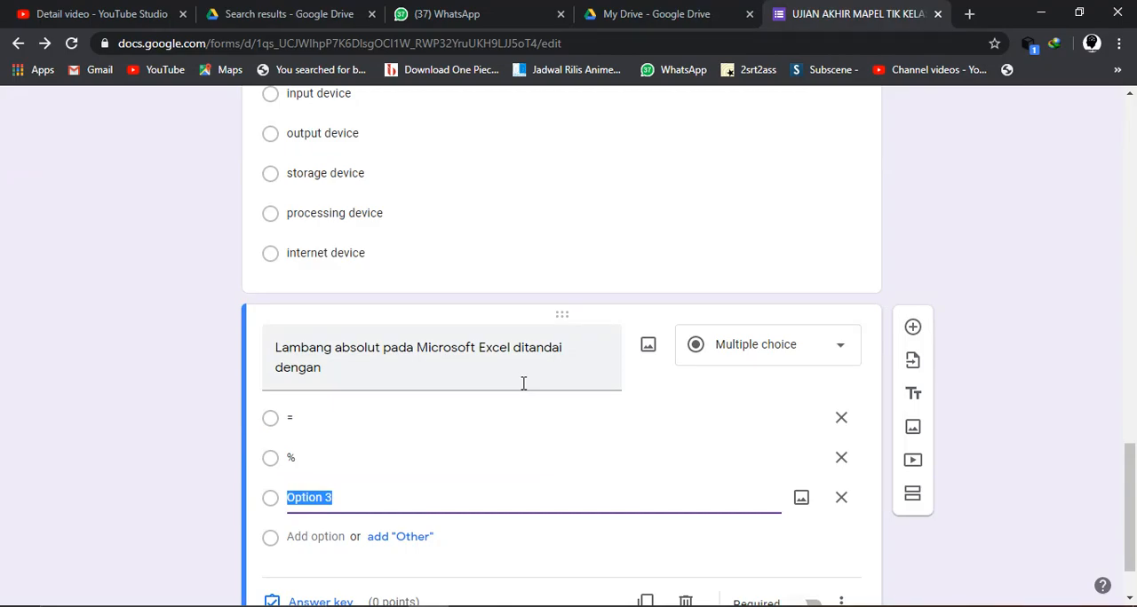
pyautogui.write('$')
pyautogui.scroll(-1, 436, 533)
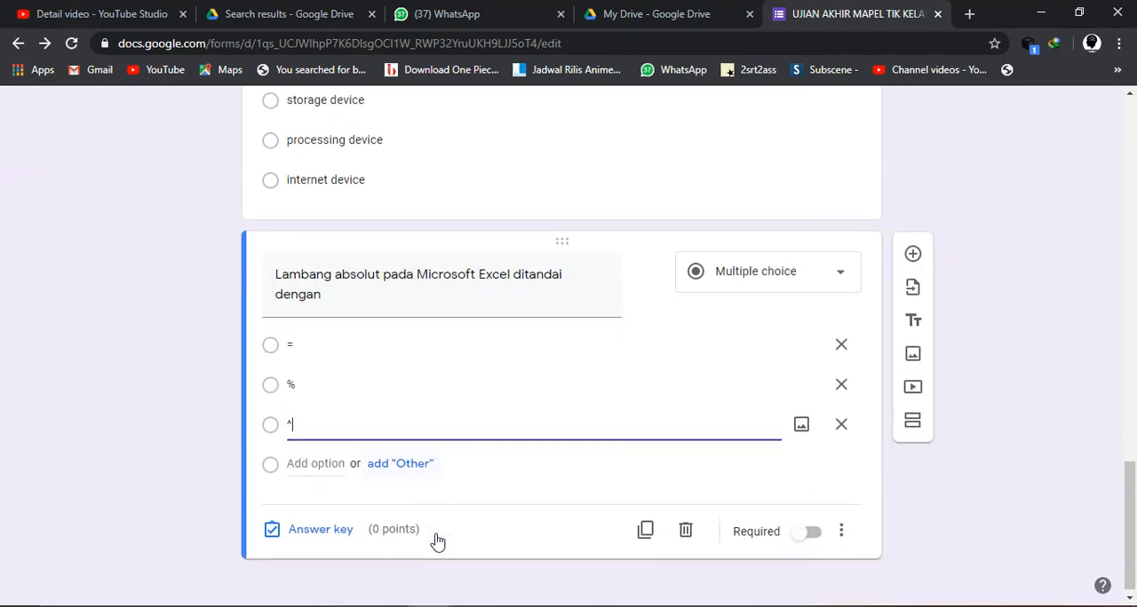
pyautogui.press('Return')
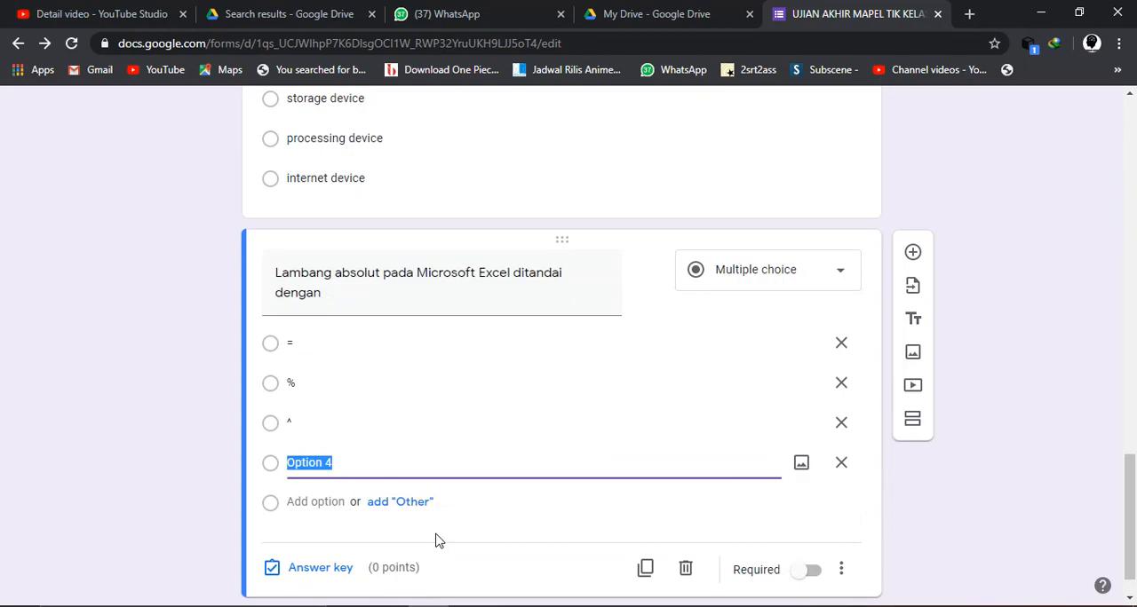
pyautogui.write('&')
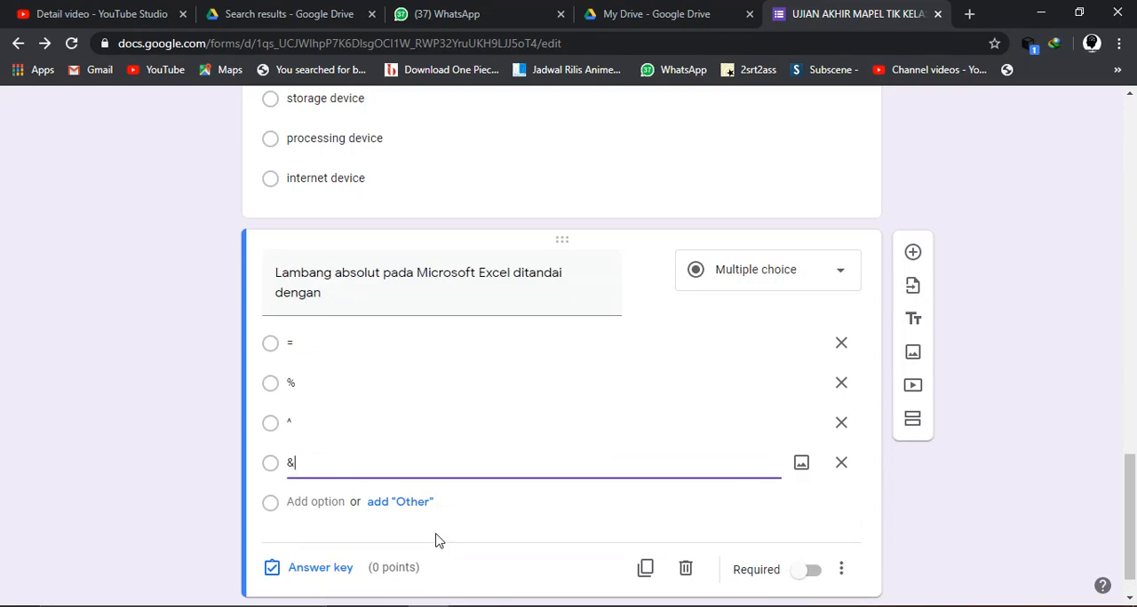
pyautogui.press('Return')
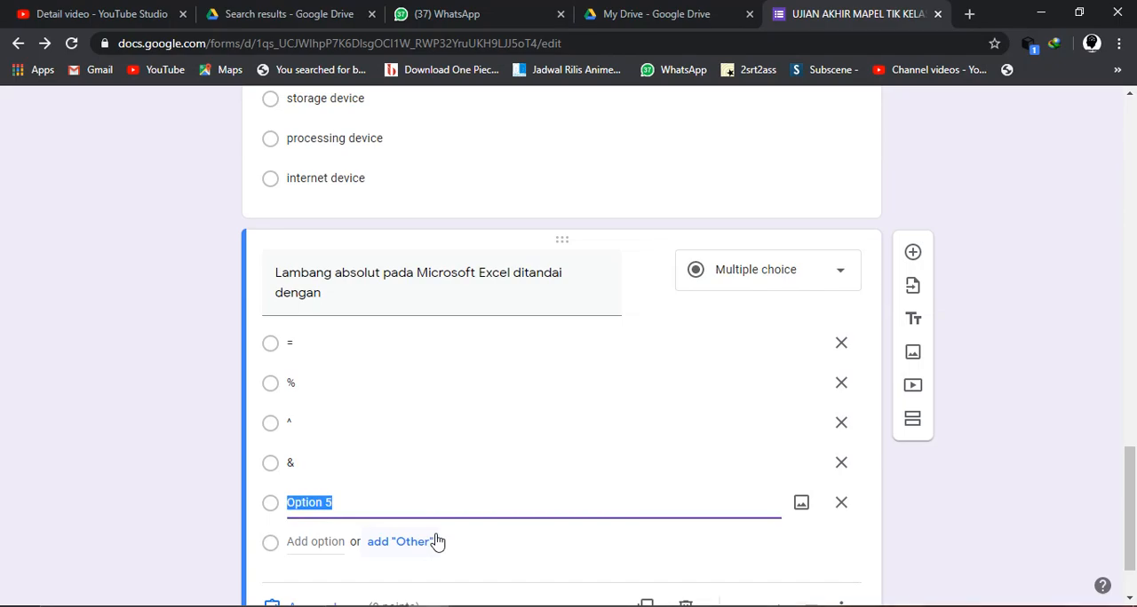
pyautogui.write('$')
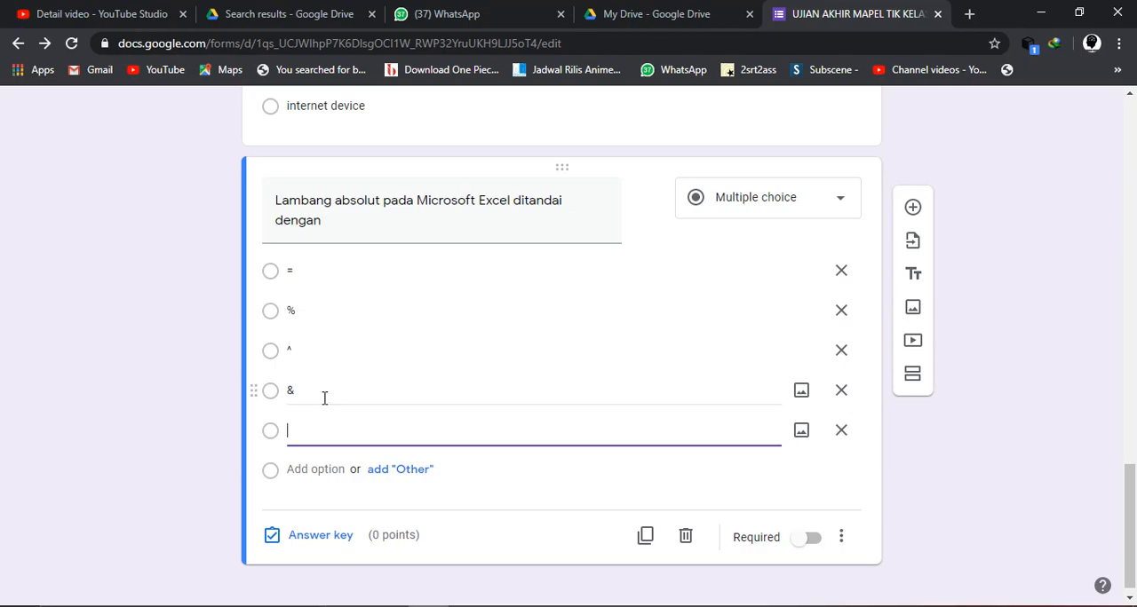
pyautogui.write('$')
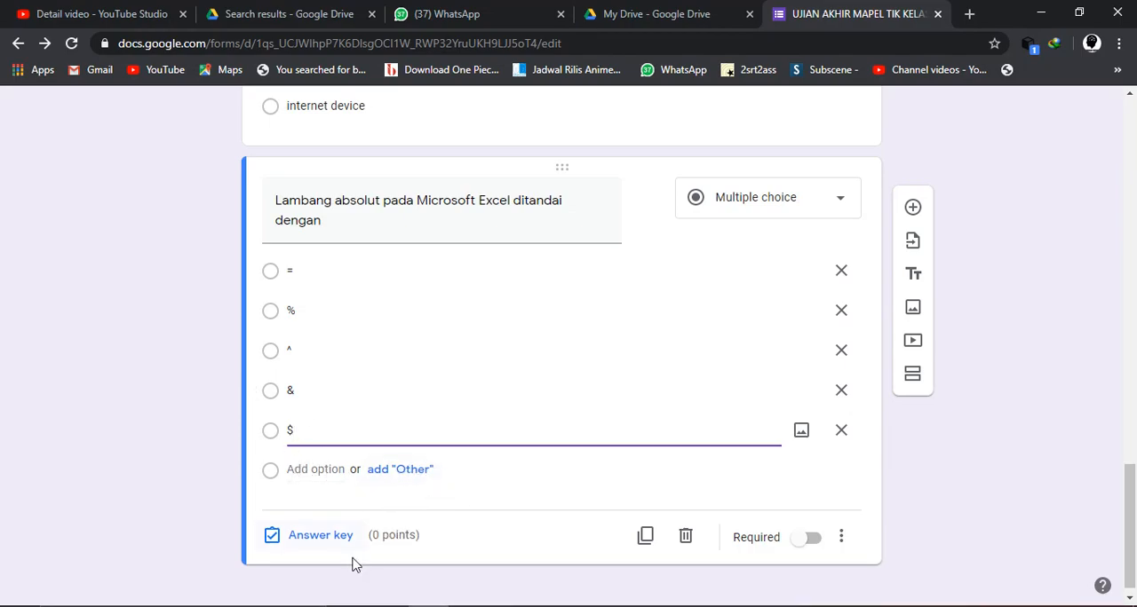
# - Mark "$" as the correct answer in the Excel question's answer key and set its score to 20 points
pyautogui.click(310, 537)
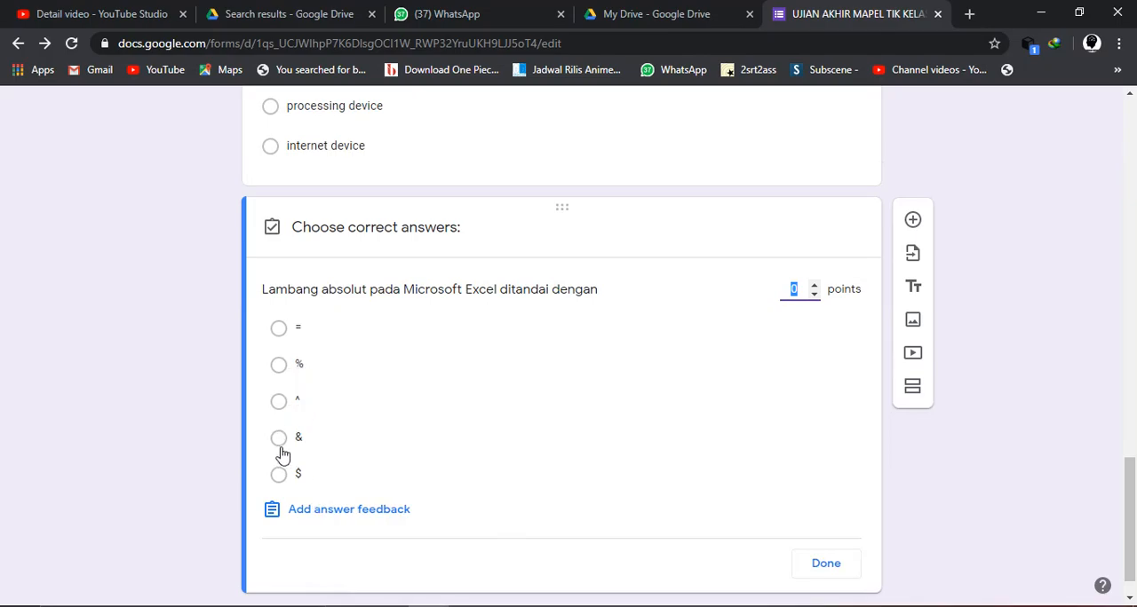
pyautogui.click(278, 475)
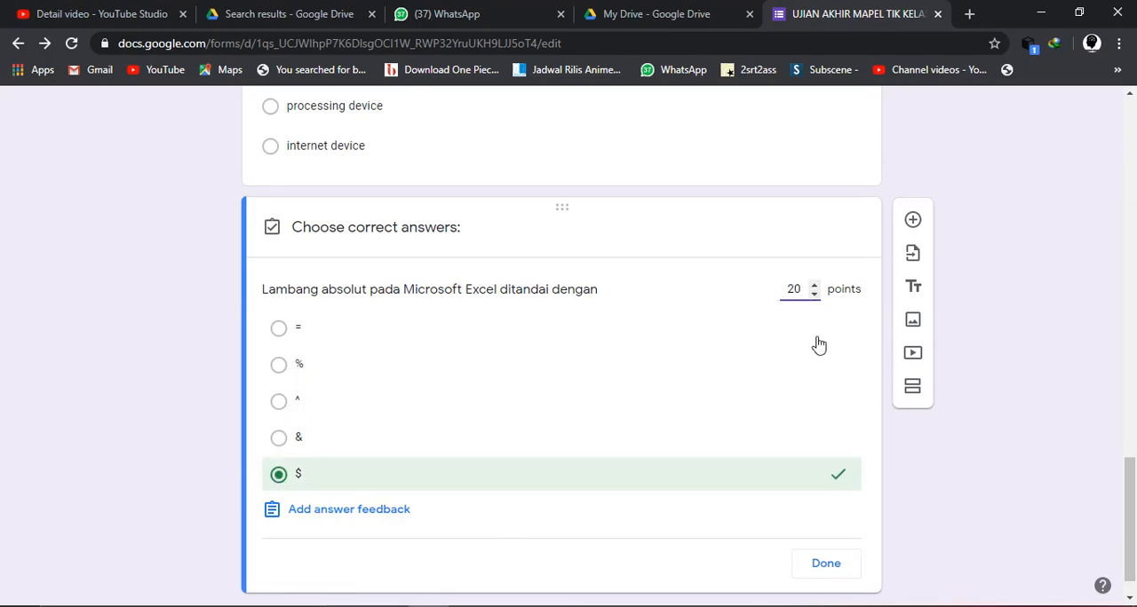
pyautogui.click(824, 563)
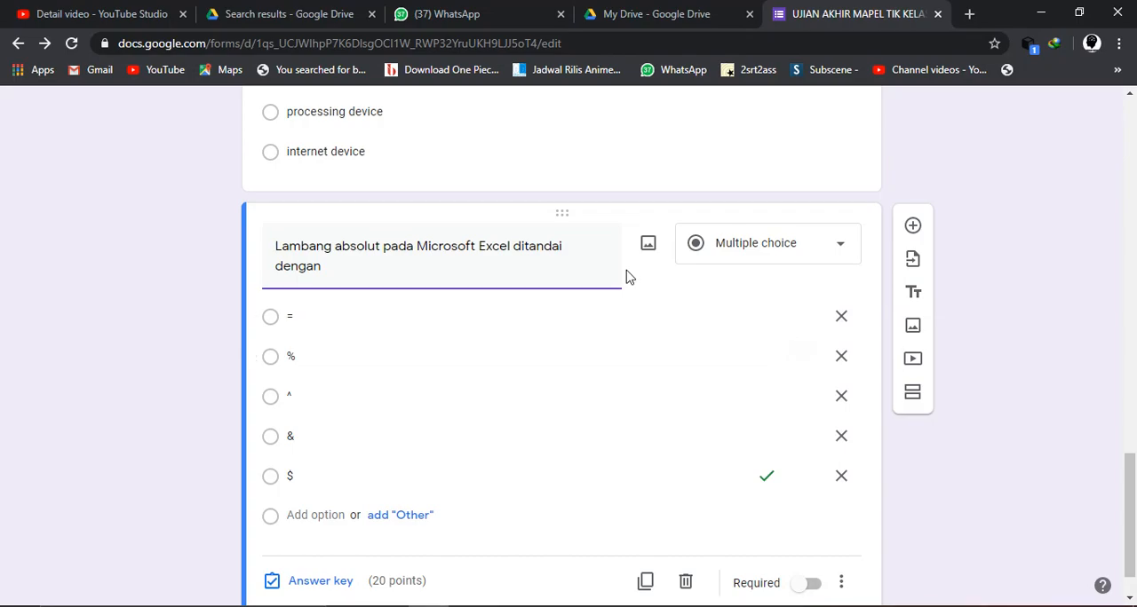
# - Start adding a video below the Excel question and get the shareable link of the "SOAL OSP/KSN-P NO 8" video from YouTube Studio
pyautogui.click(464, 280)
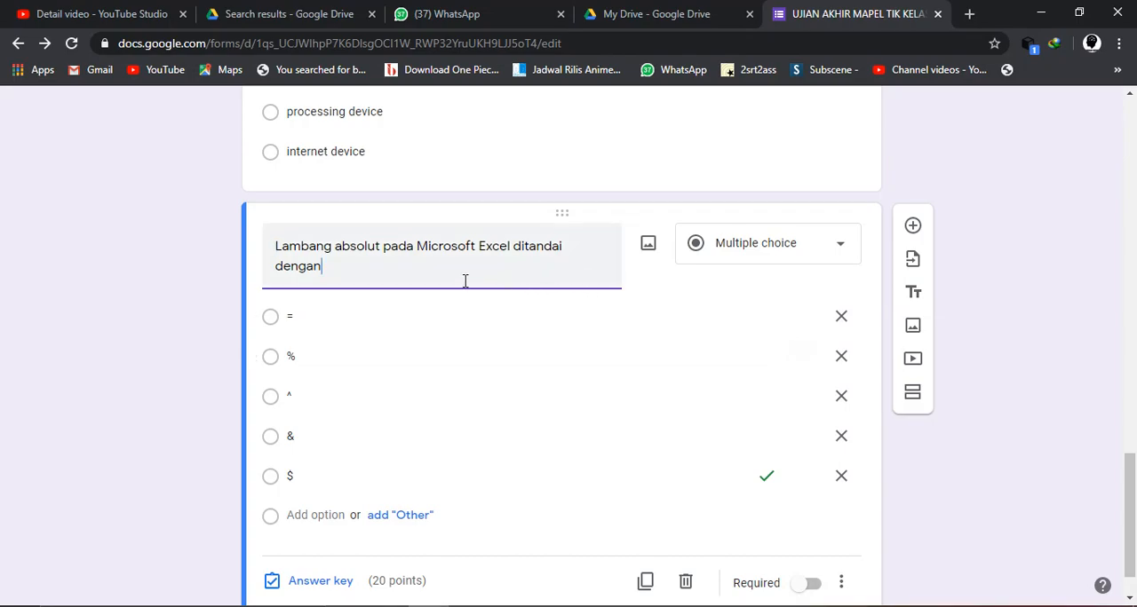
pyautogui.click(914, 361)
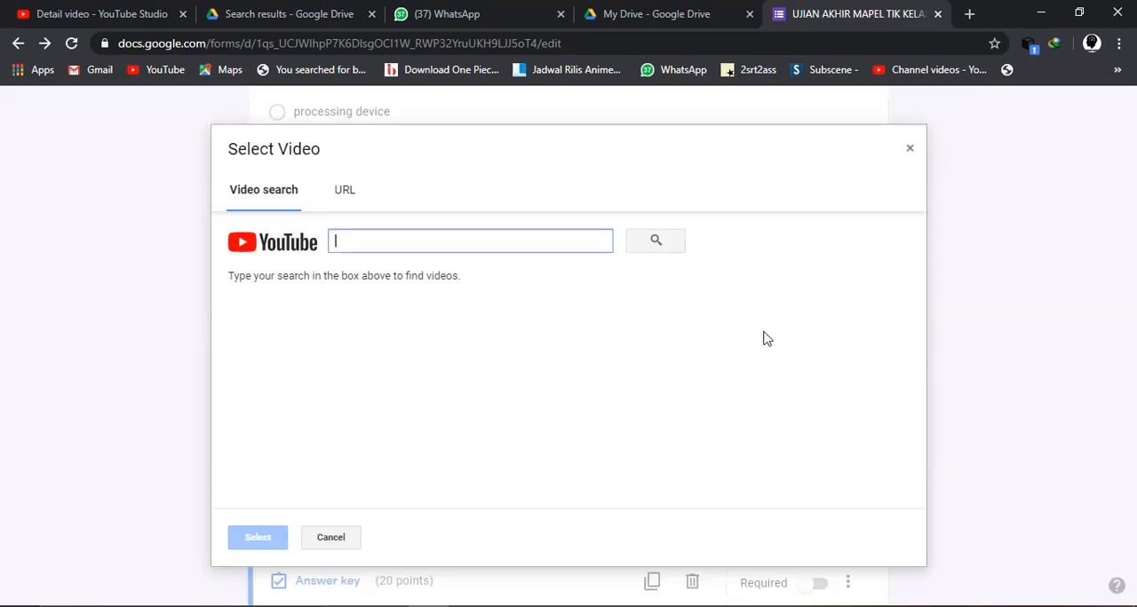
pyautogui.click(71, 11)
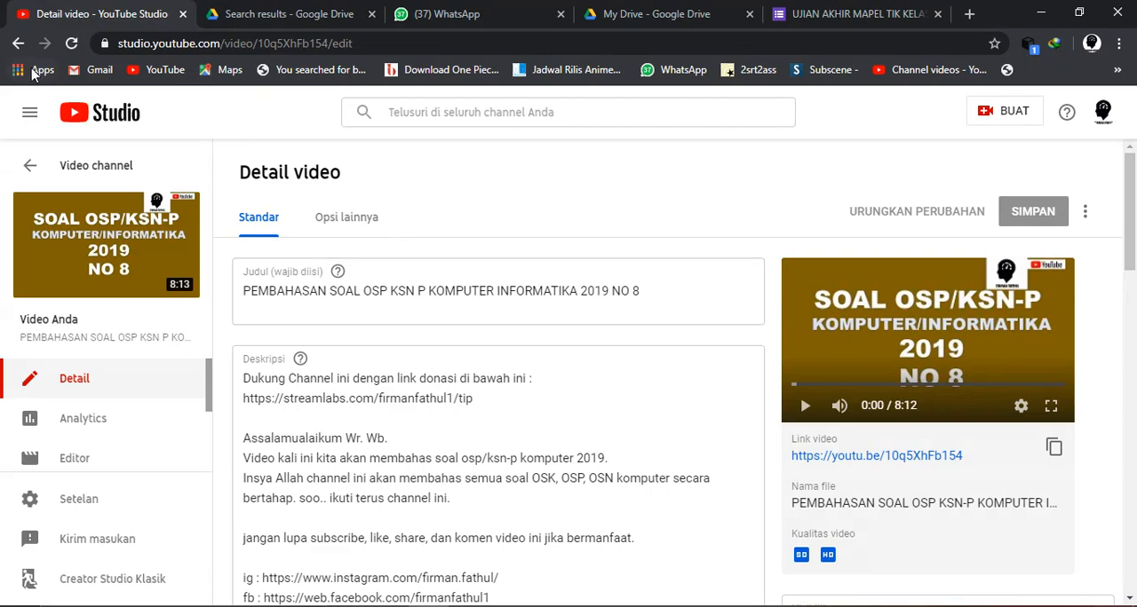
pyautogui.click(18, 44)
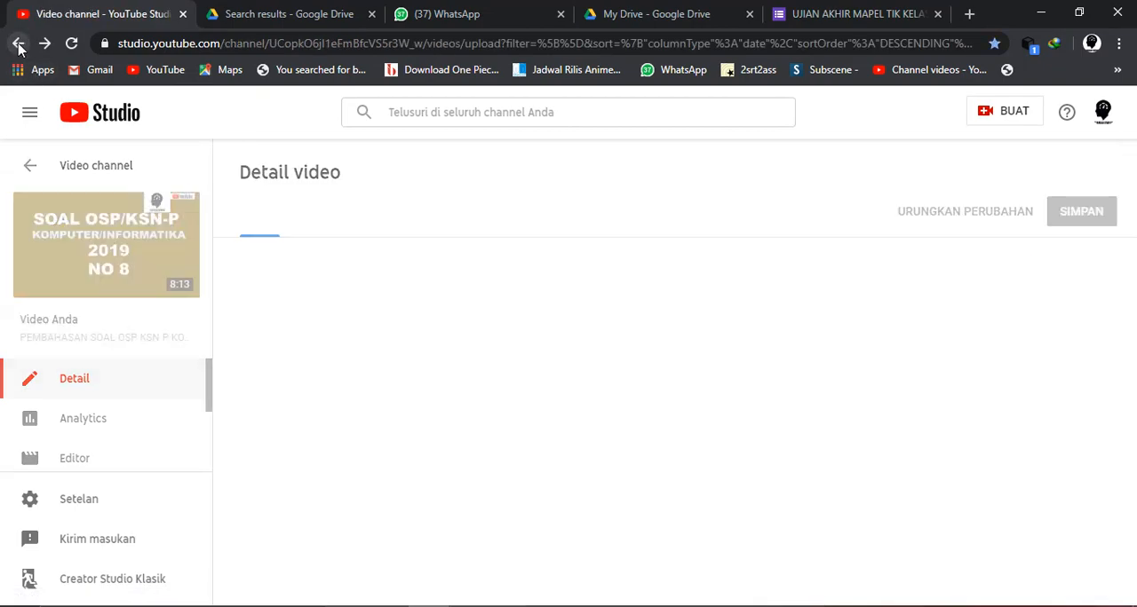
pyautogui.scroll(-2, 509, 352)
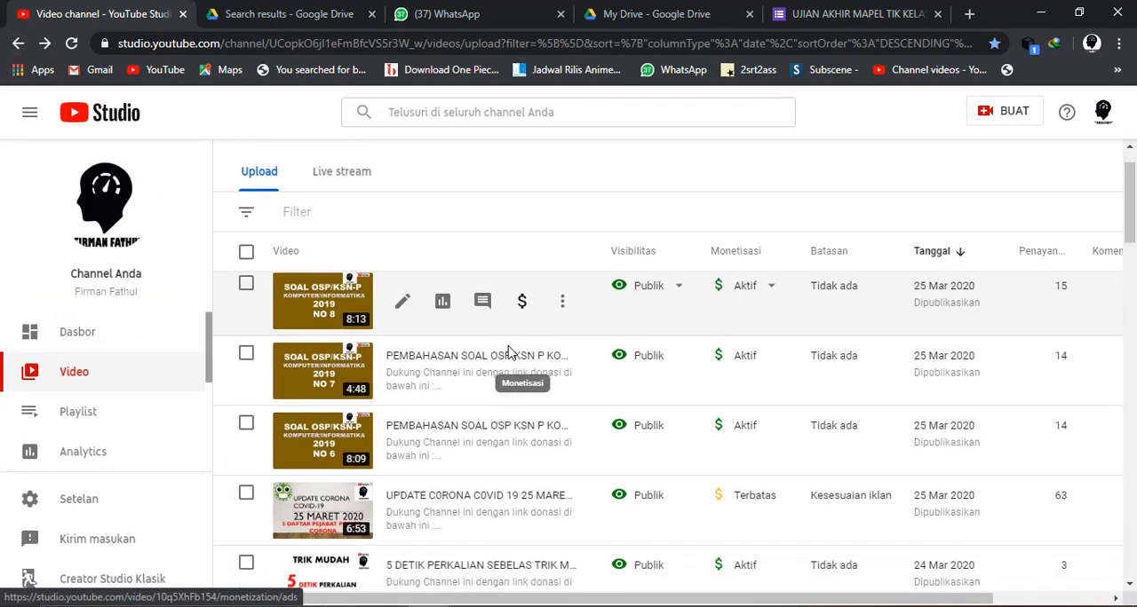
pyautogui.scroll(2, 507, 350)
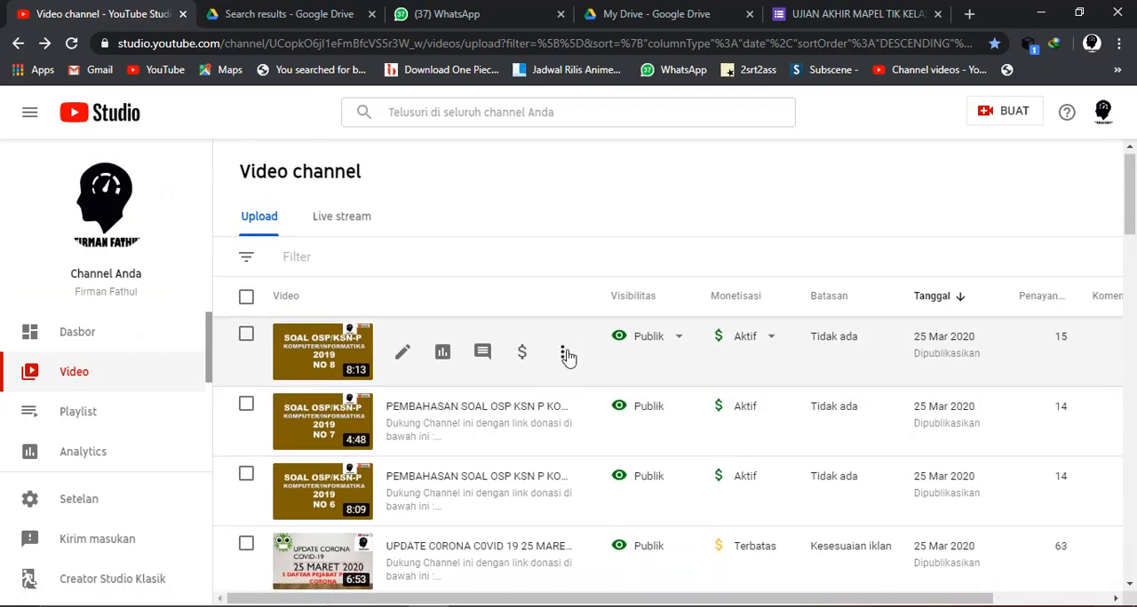
pyautogui.click(563, 352)
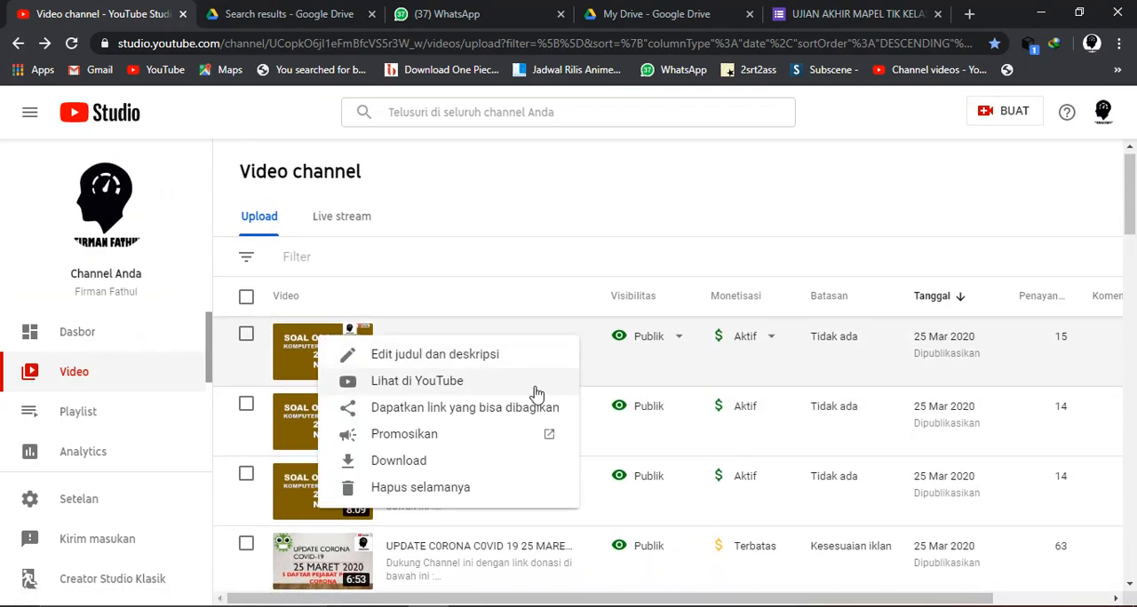
pyautogui.click(457, 420)
pyautogui.click(292, 10)
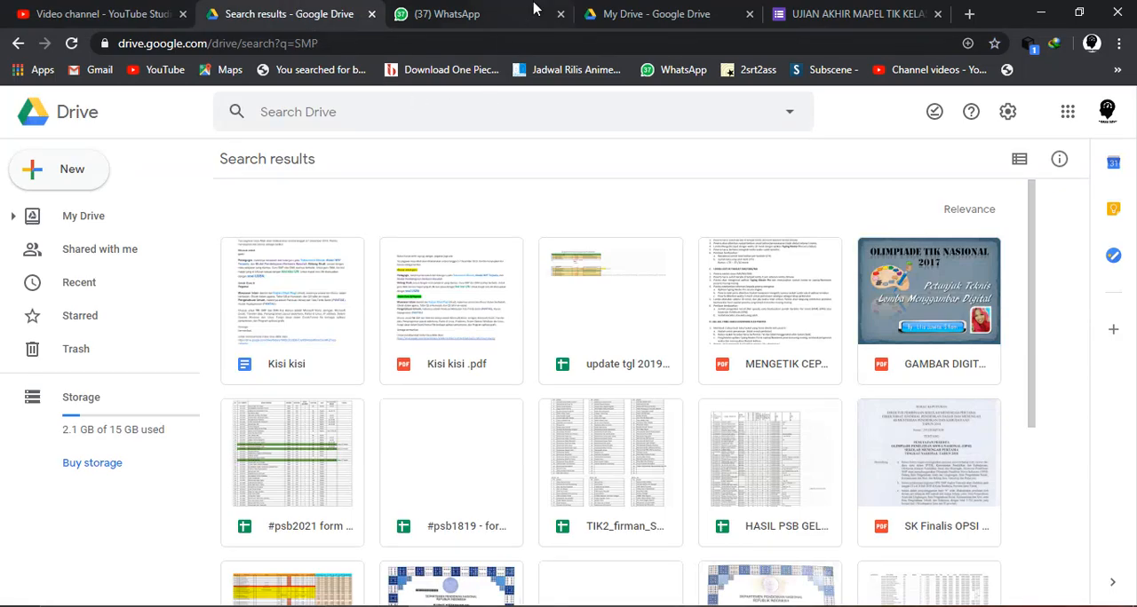
pyautogui.click(666, 14)
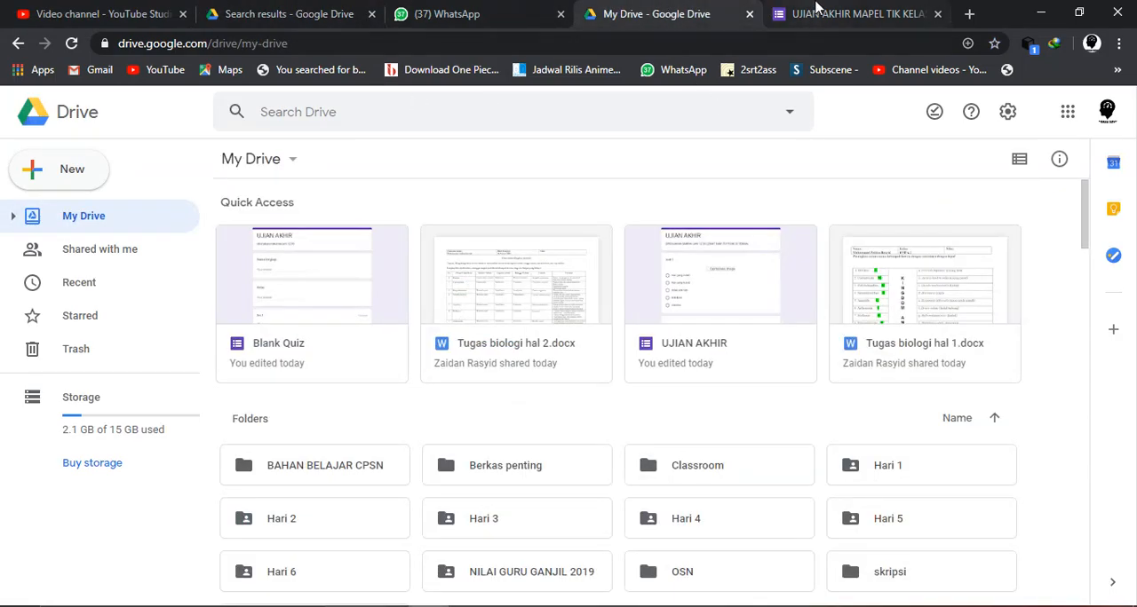
pyautogui.click(812, 12)
pyautogui.write('https://youtu.be/10q5XhFb154')
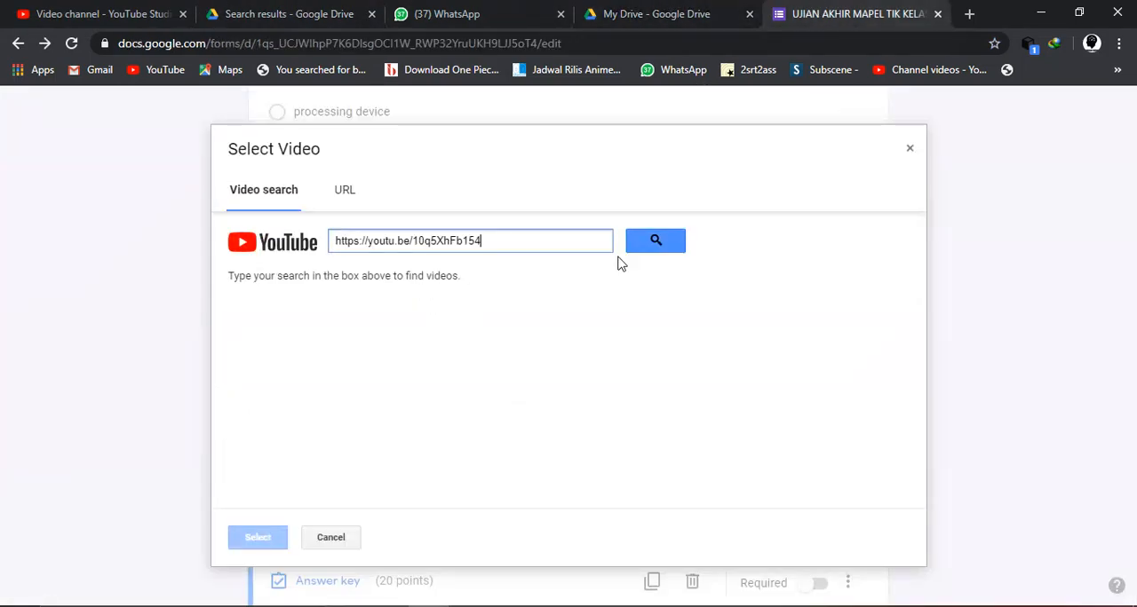
pyautogui.click(658, 240)
pyautogui.click(481, 338)
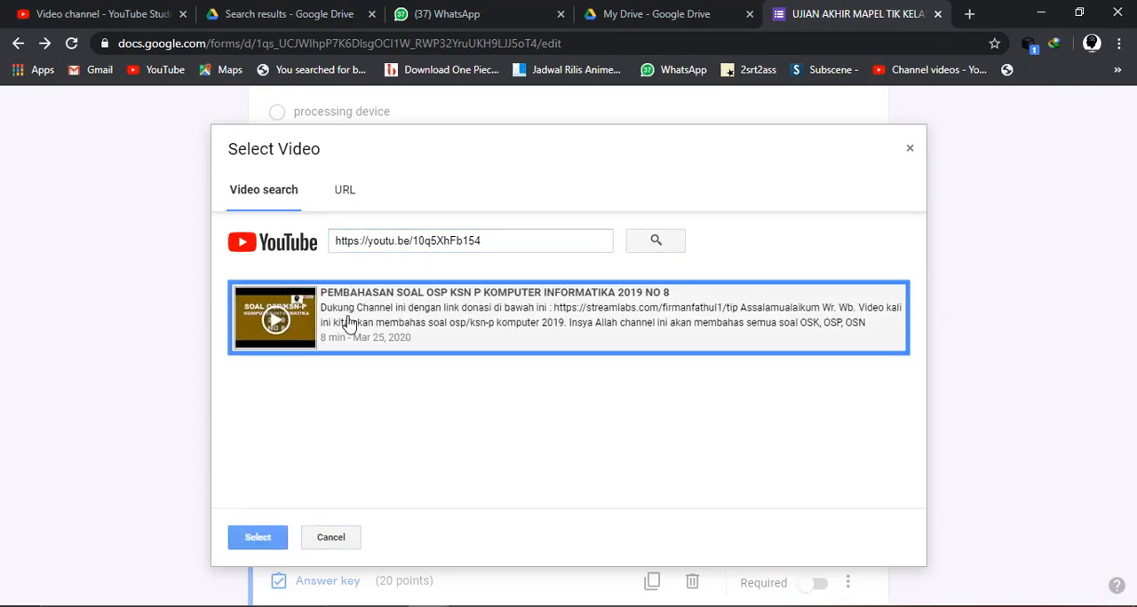
pyautogui.click(266, 537)
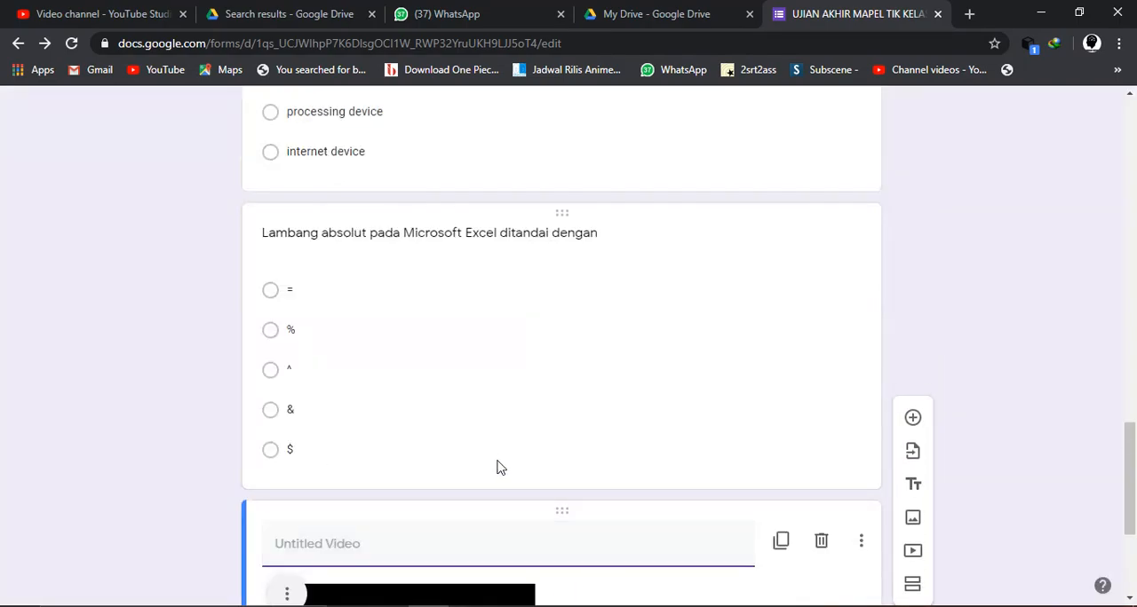
# - Move the inserted video above the "Lambang absolut pada Microsoft Excel ditandai dengan" question
pyautogui.scroll(-1, 500, 467)
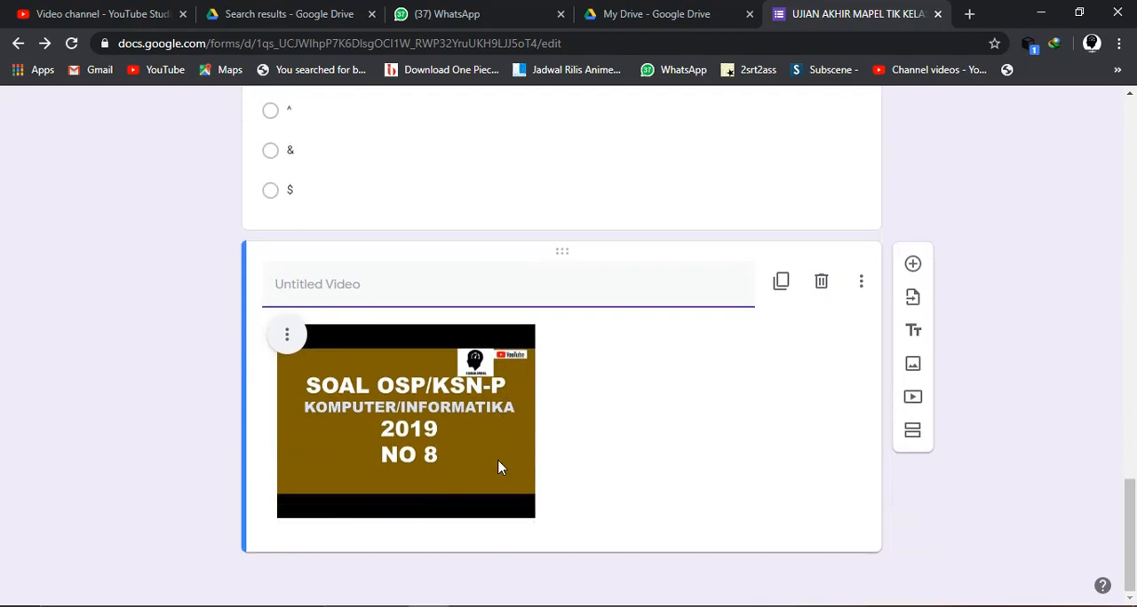
pyautogui.scroll(1, 500, 467)
pyautogui.scroll(3, 552, 316)
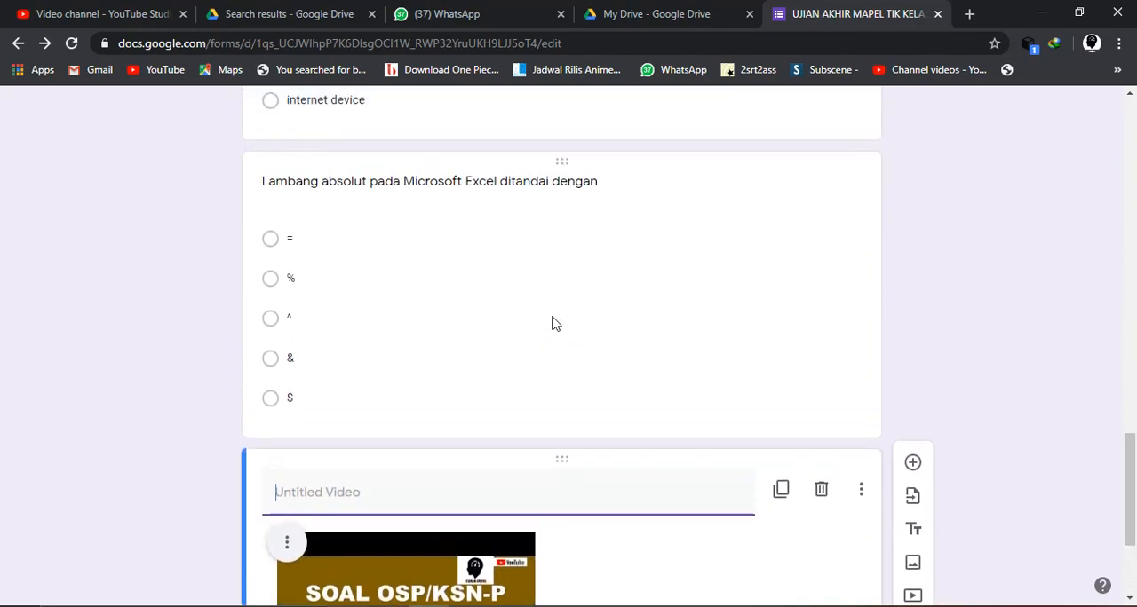
pyautogui.moveTo(566, 547); pyautogui.dragTo(515, 317)
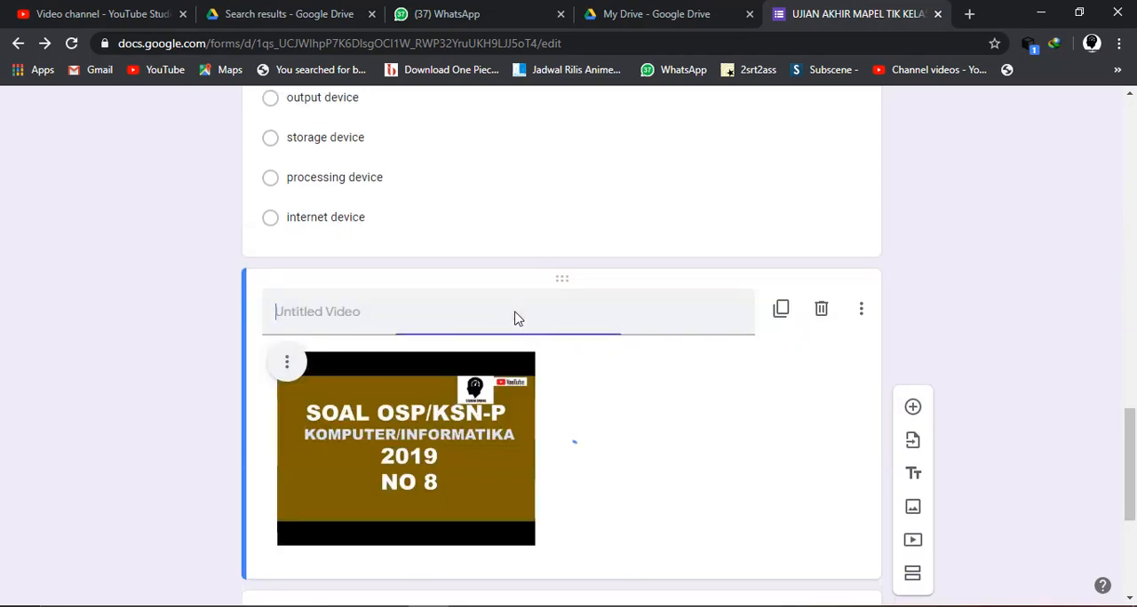
pyautogui.scroll(-3, 494, 434)
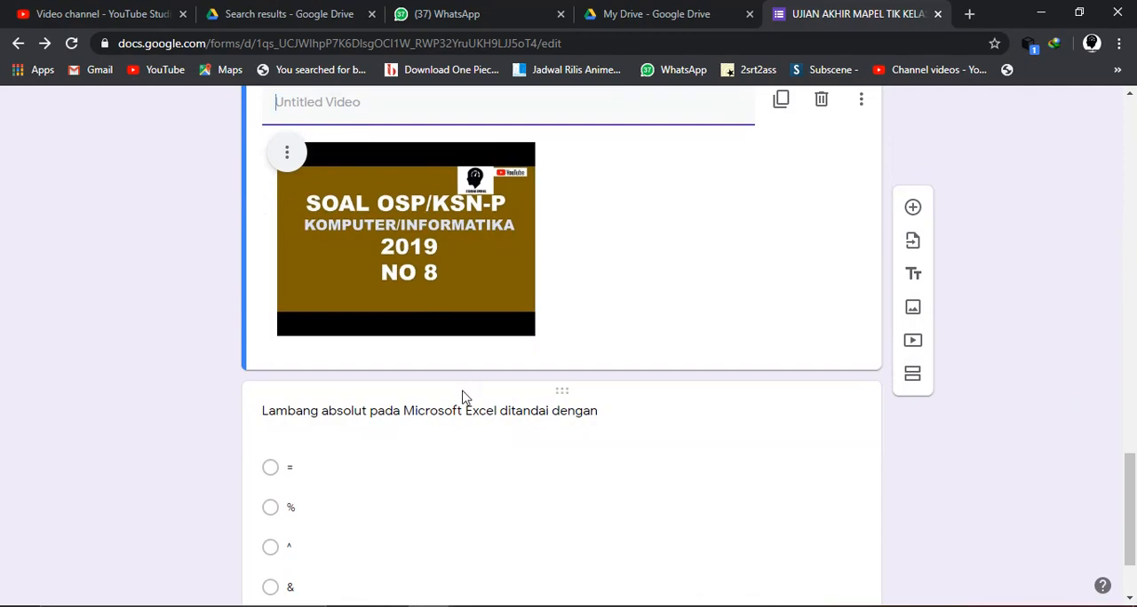
pyautogui.scroll(-2, 462, 396)
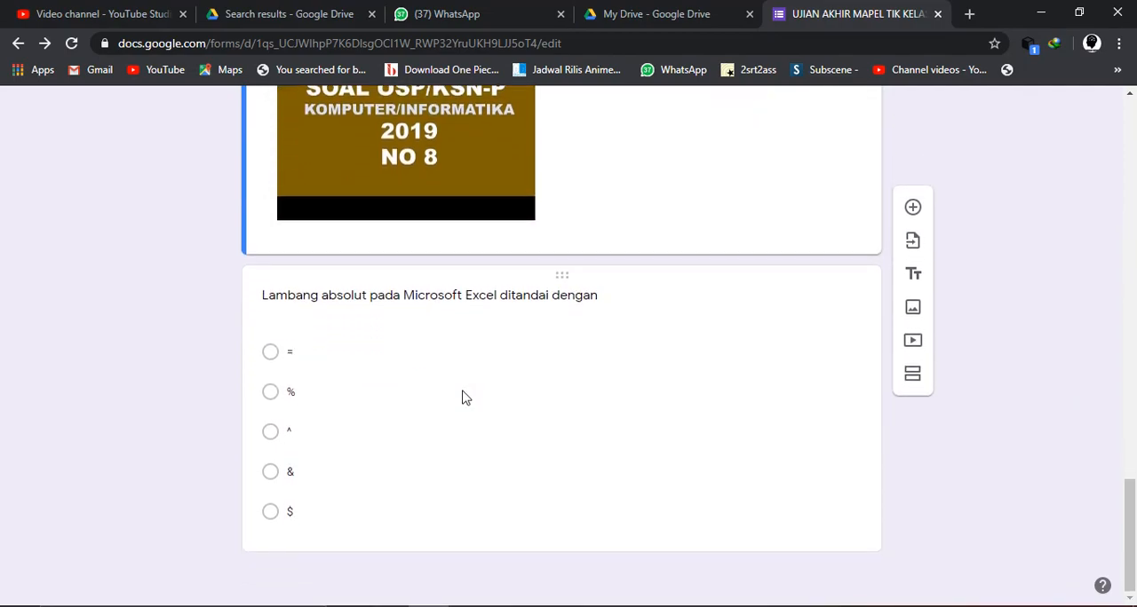
pyautogui.click(274, 395)
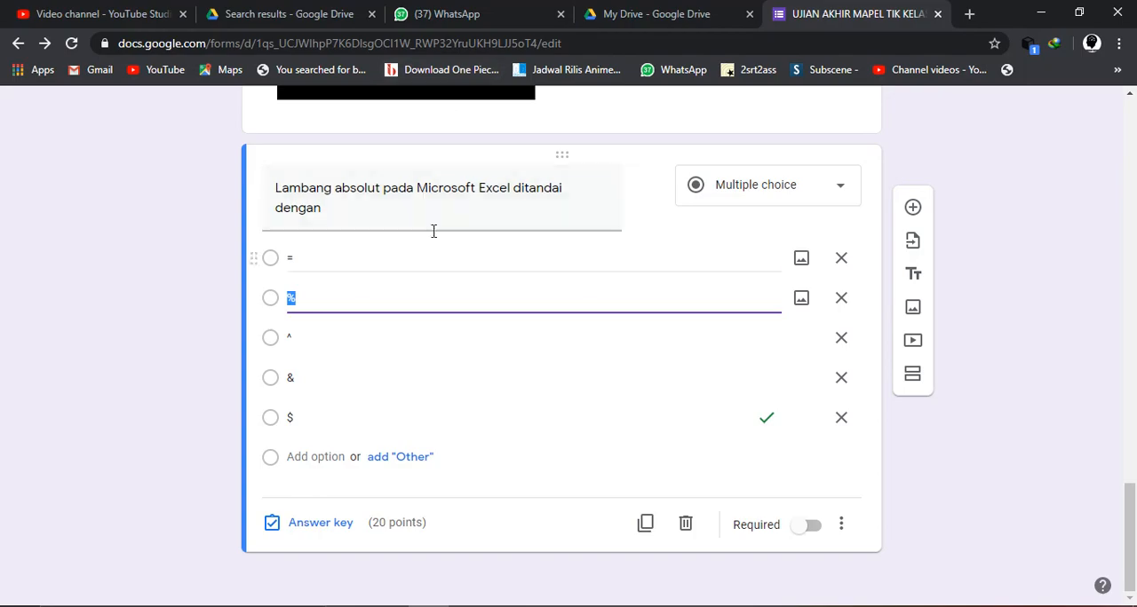
# - Title the inserted video "perhatikan video ini.."
pyautogui.scroll(3, 400, 208)
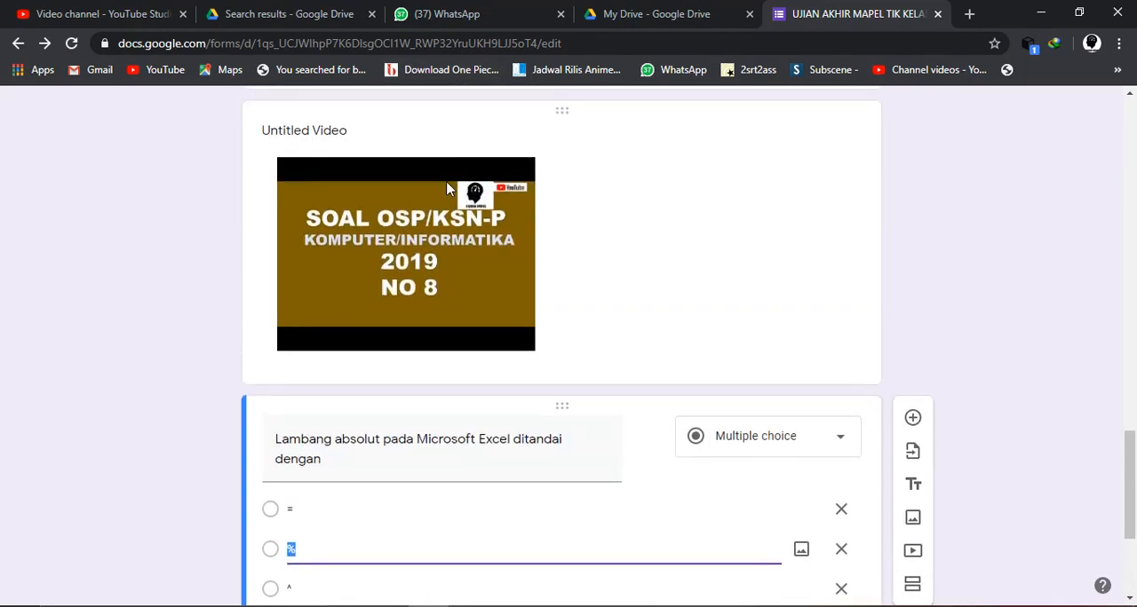
pyautogui.scroll(1, 435, 169)
pyautogui.click(320, 217)
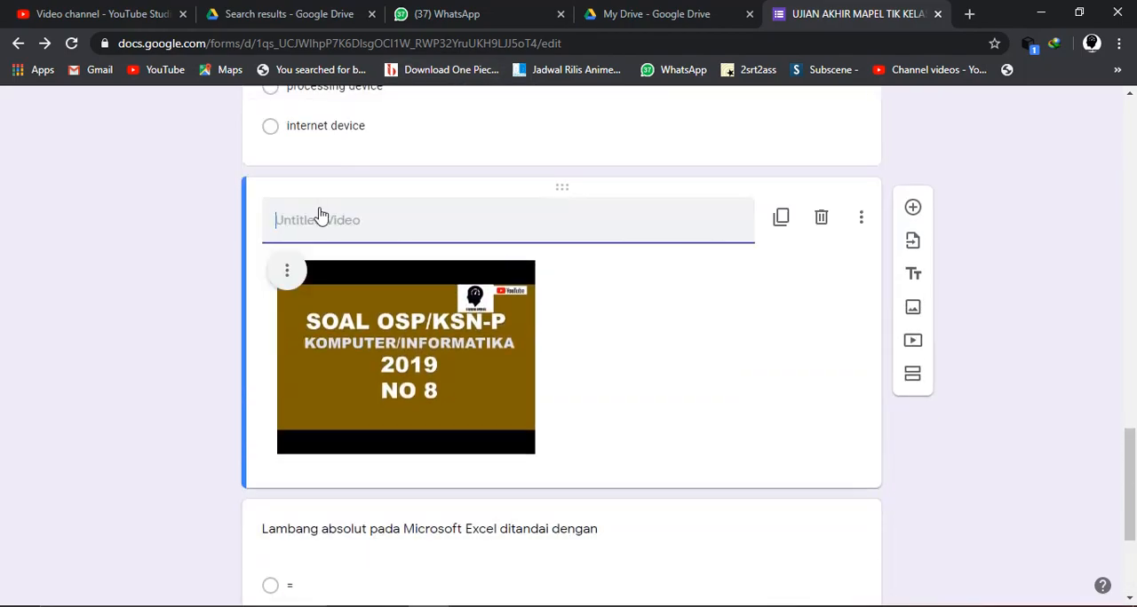
pyautogui.write('so')
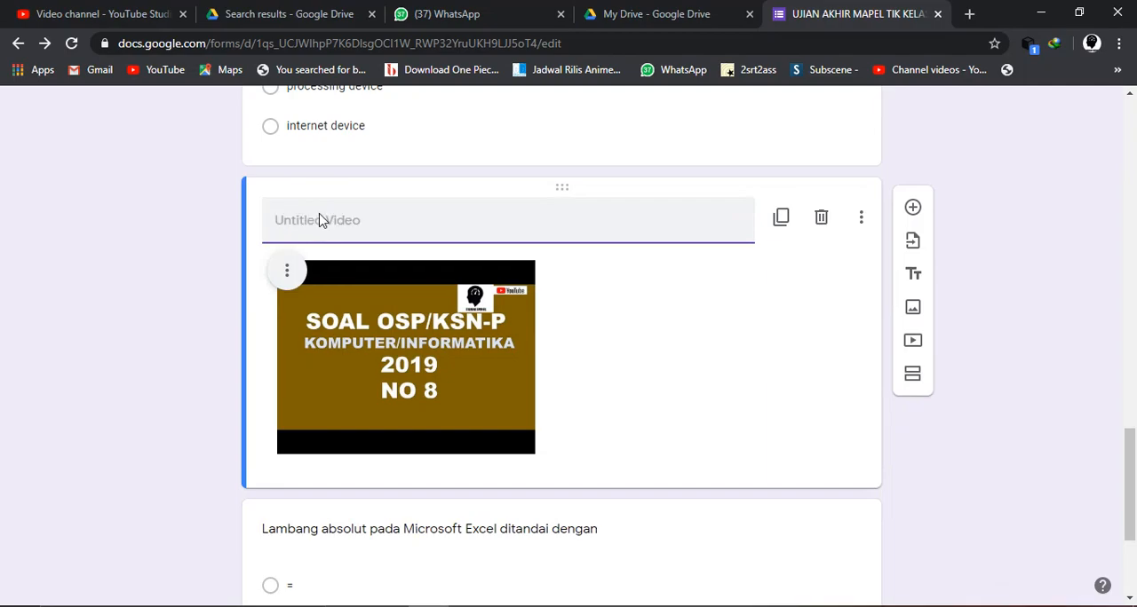
pyautogui.write('video in')
pyautogui.hotkey('ctrl', 'a')
pyautogui.press('BackSpace')
pyautogui.write('perhatikan video ini.. dari vid')
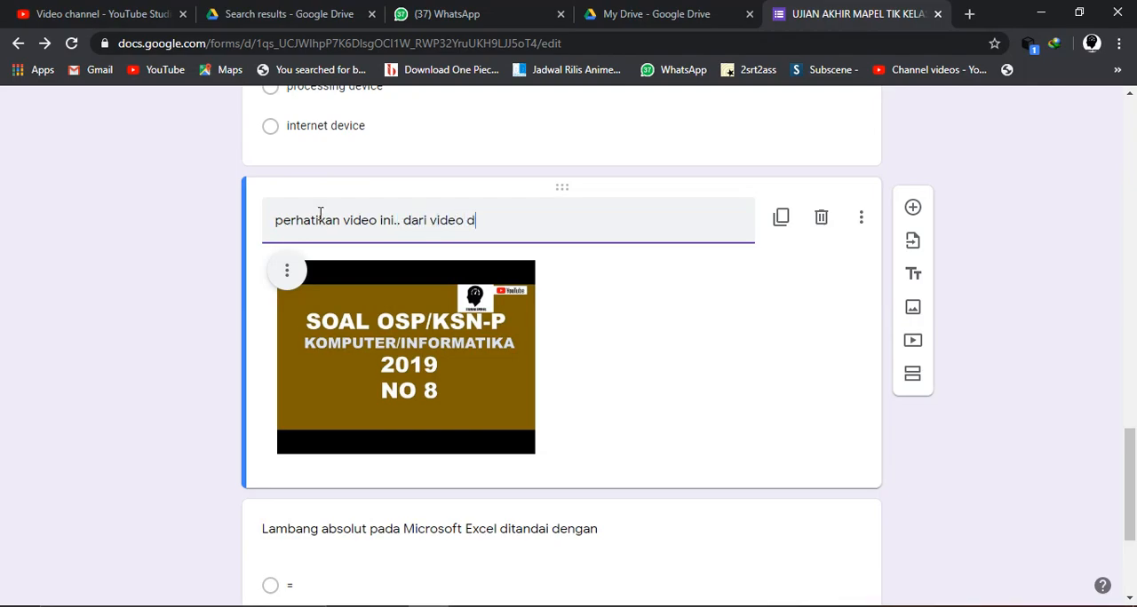
pyautogui.press('BackSpace')
pyautogui.press('BackSpace')
pyautogui.press('BackSpace')
pyautogui.press('BackSpace')
pyautogui.press('BackSpace')
pyautogui.press('BackSpace')
# - Check the correct answer and points in the Excel absolute symbol question's answer key
pyautogui.scroll(-1, 320, 405)
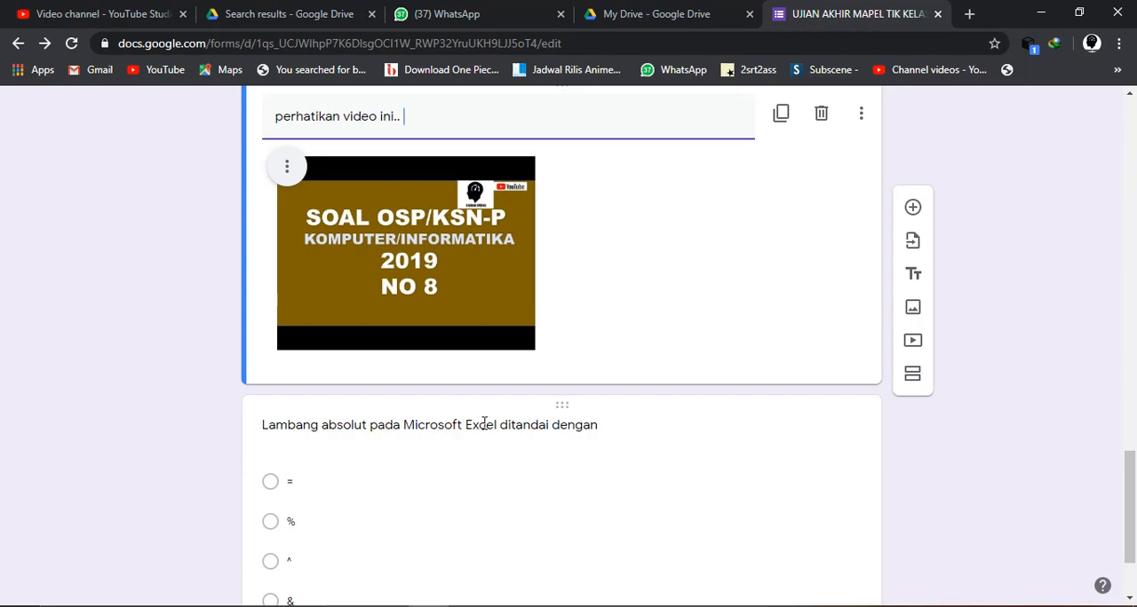
pyautogui.scroll(-1, 480, 428)
pyautogui.scroll(-1, 487, 430)
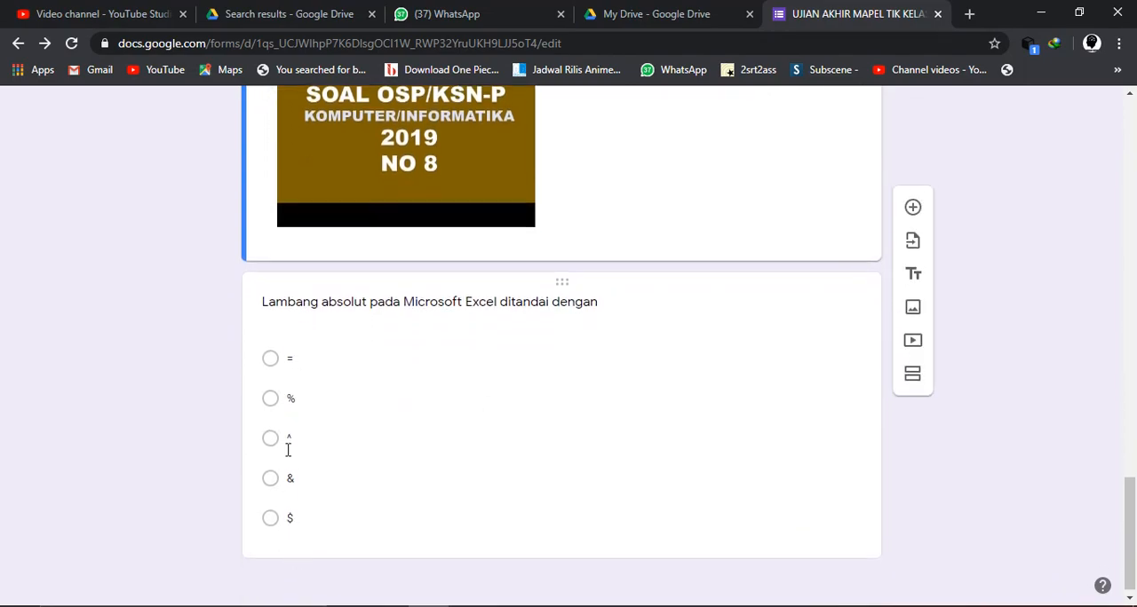
pyautogui.scroll(2, 290, 366)
pyautogui.scroll(-2, 289, 370)
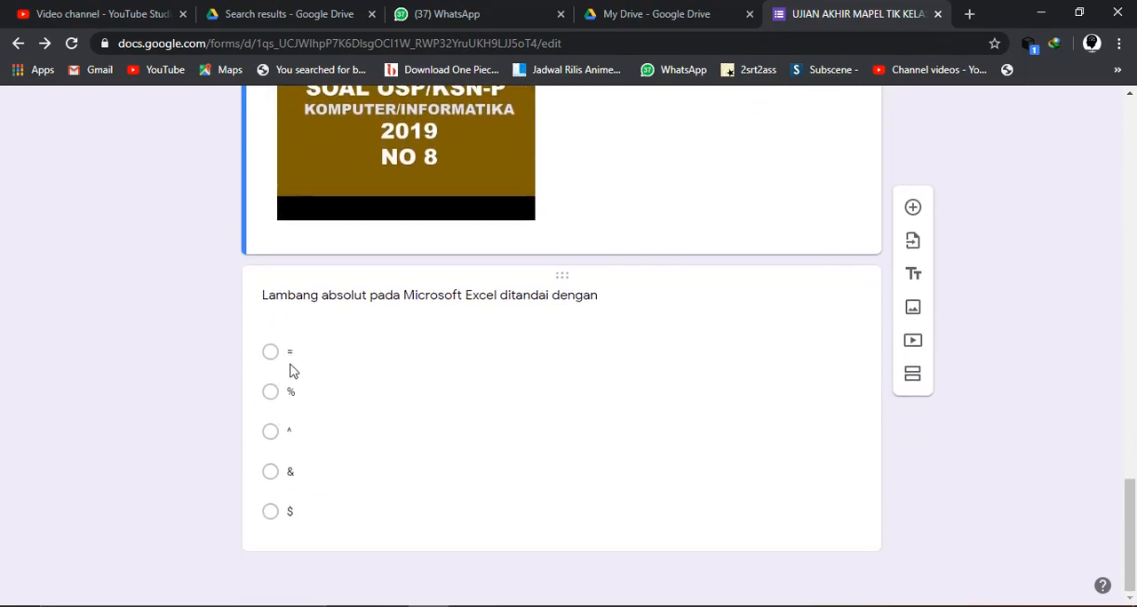
pyautogui.click(274, 517)
pyautogui.scroll(-2, 388, 519)
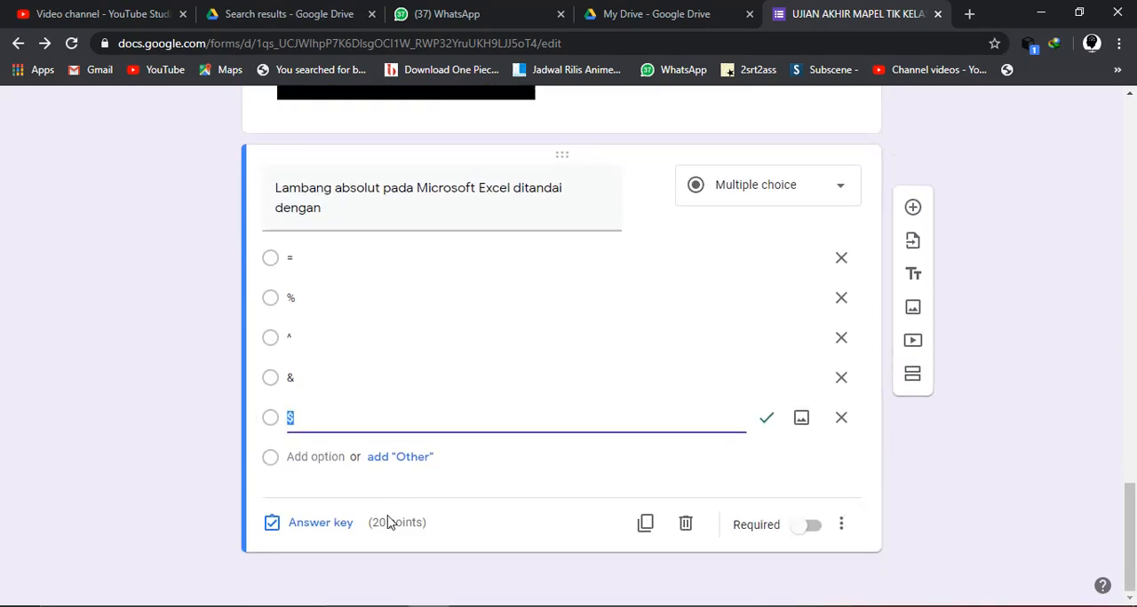
pyautogui.click(327, 536)
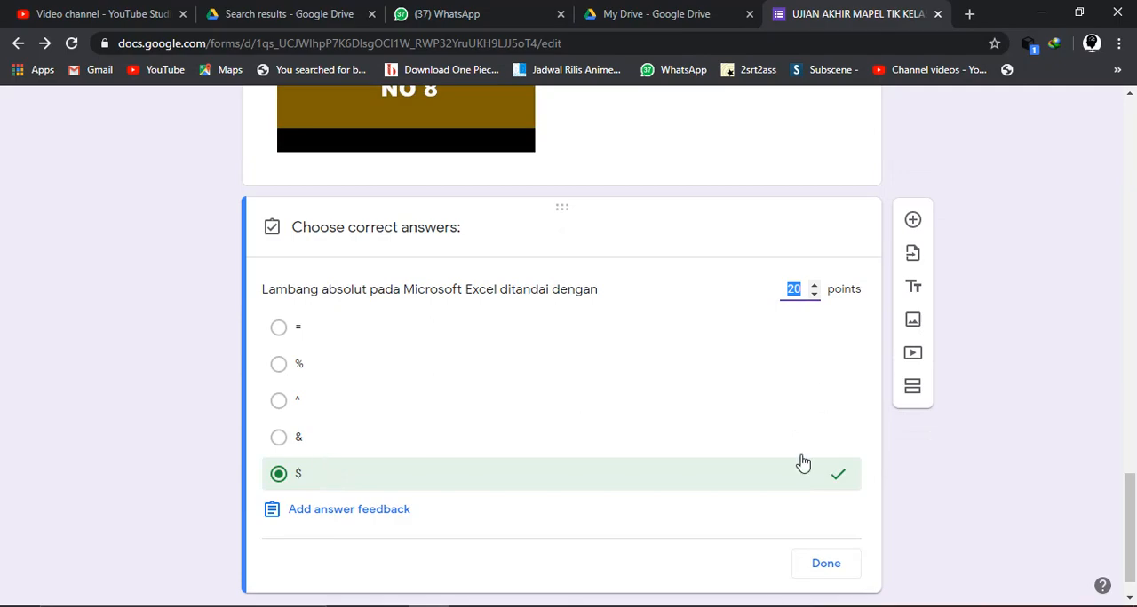
pyautogui.click(824, 565)
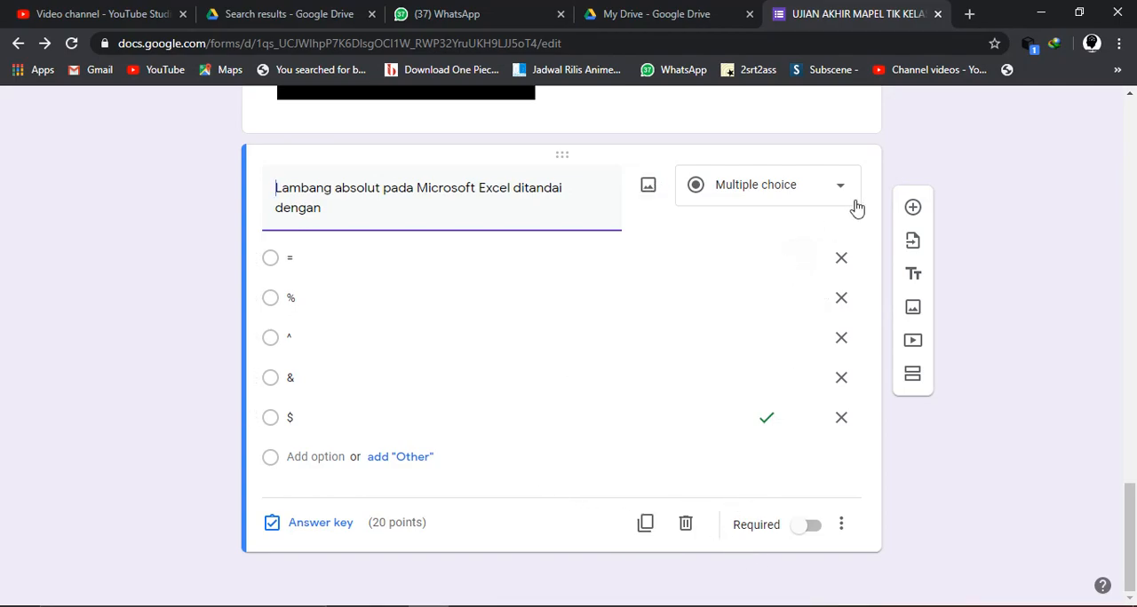
# - Add a new multiple-choice question reading "di bawah ini gambar input device yang benar adalah"
pyautogui.click(925, 210)
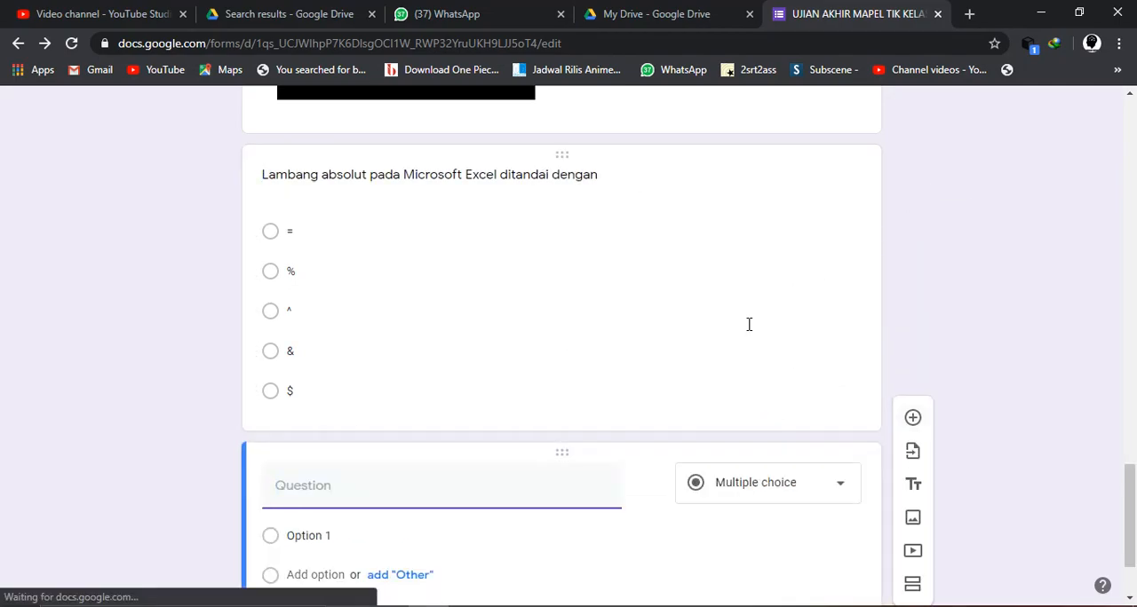
pyautogui.write('d')
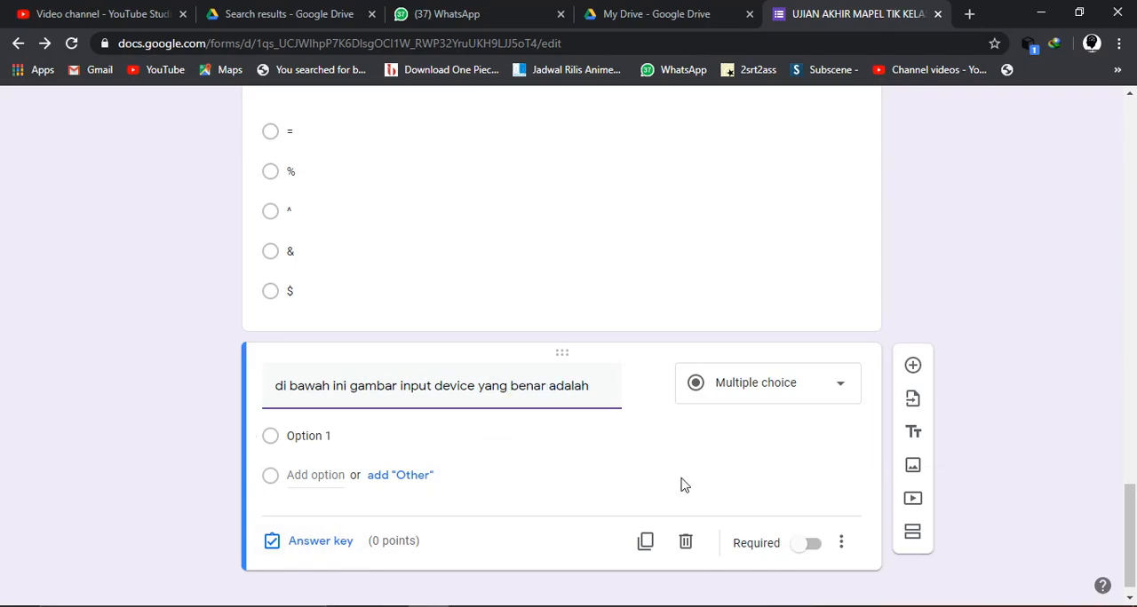
# - Upload the image 2e817ccedbce956cf90db6bf5e287235 from the Pictures folder as the picture for the input device question's first option
pyautogui.click(368, 430)
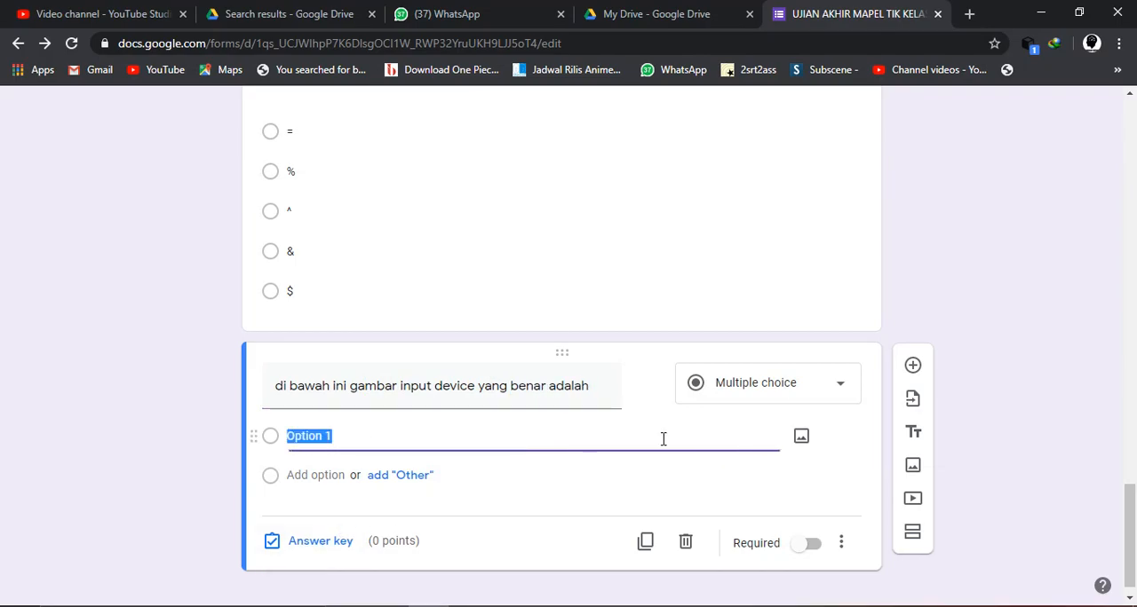
pyautogui.click(801, 436)
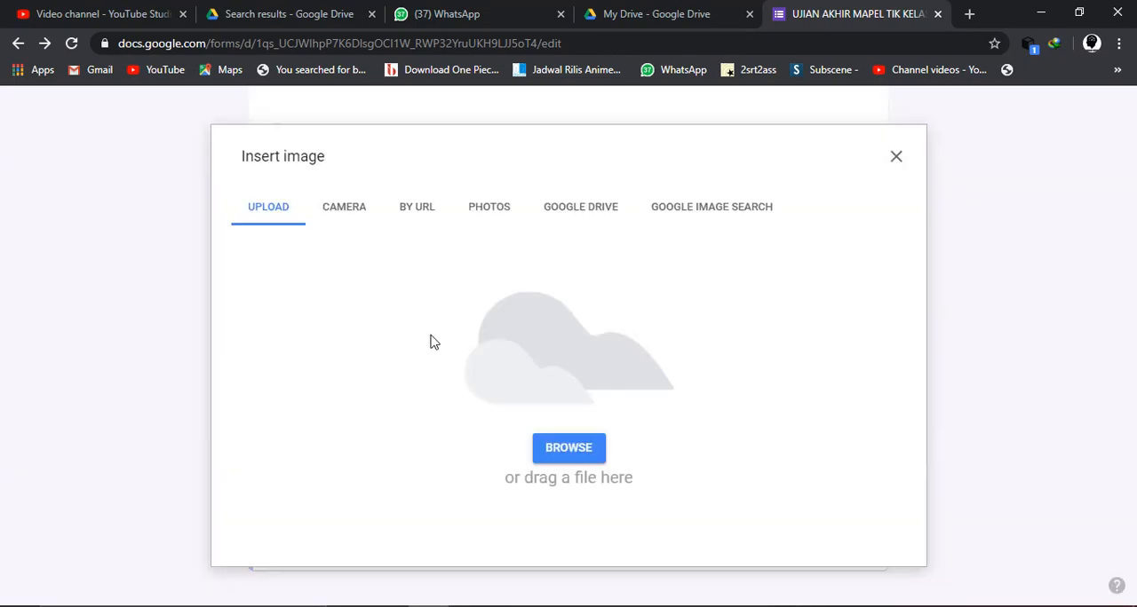
pyautogui.click(567, 450)
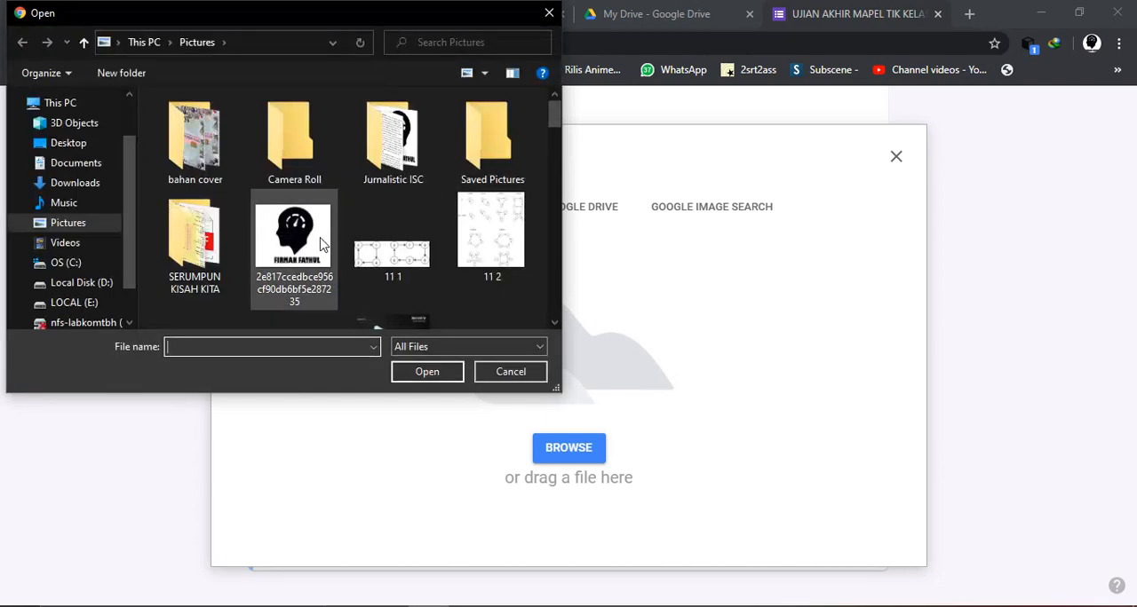
pyautogui.click(293, 240)
pyautogui.click(431, 373)
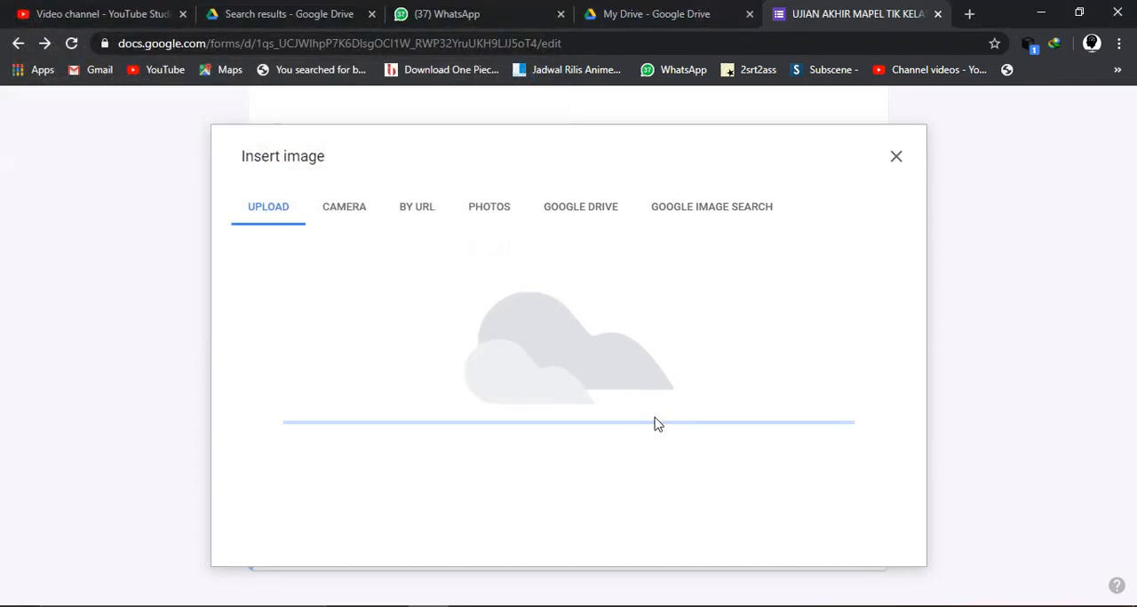
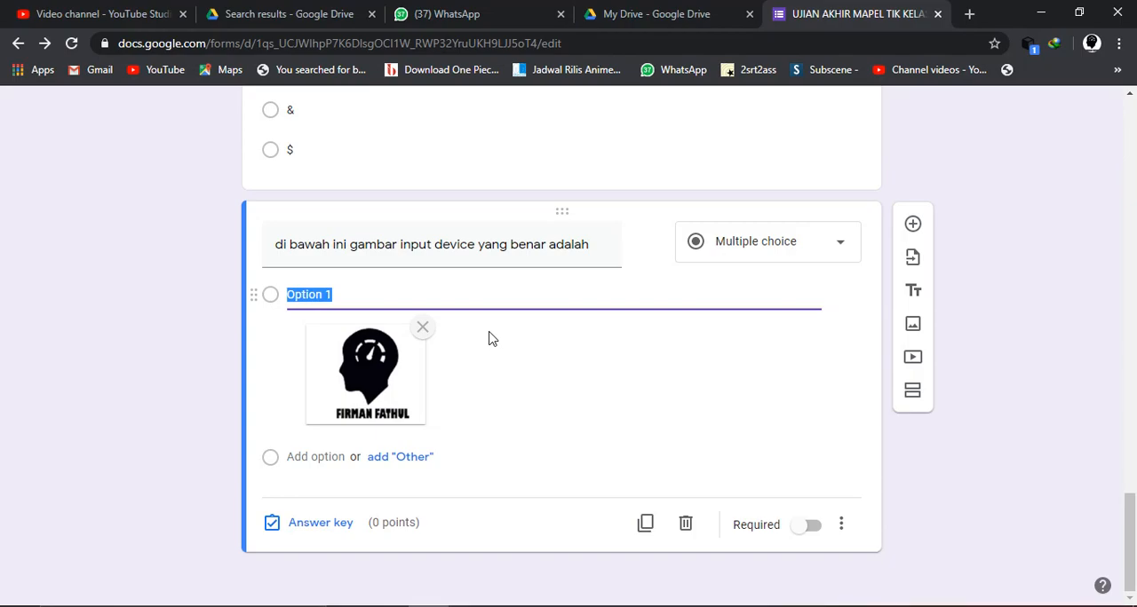
# - Clear the trial label "gambar 2" from the first picture option and add a second option to the question
pyautogui.write('2')
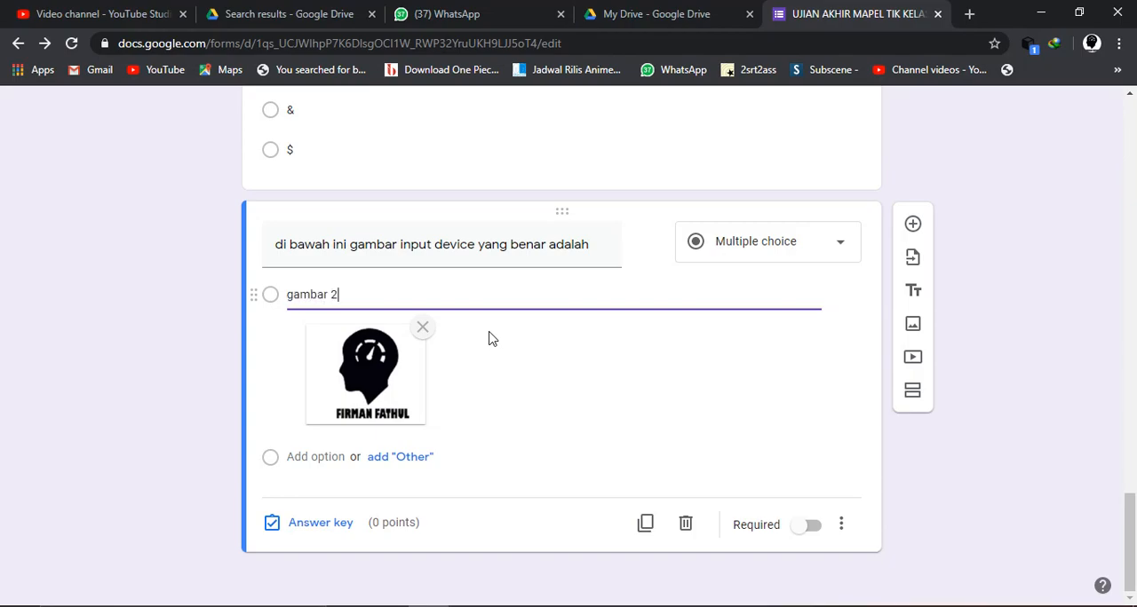
pyautogui.press('BackSpace')
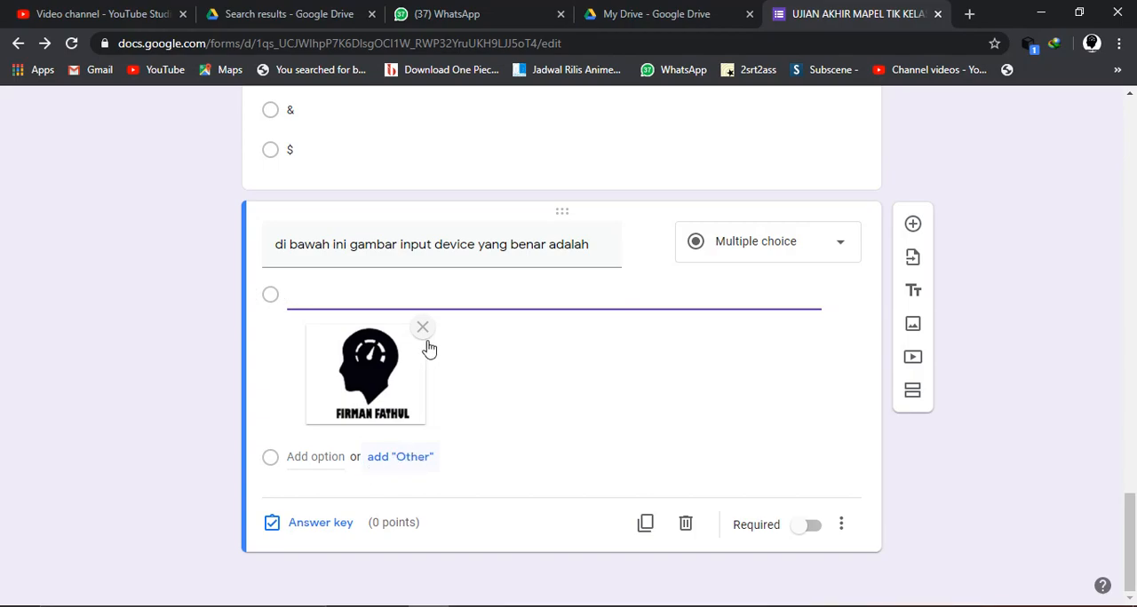
pyautogui.click(362, 298)
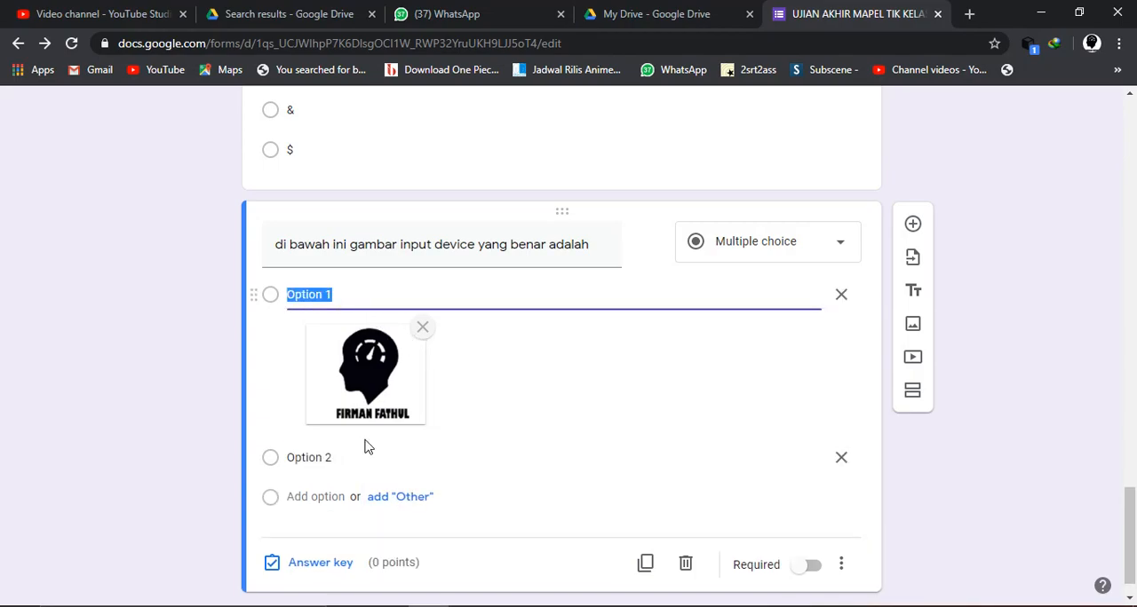
pyautogui.click(326, 462)
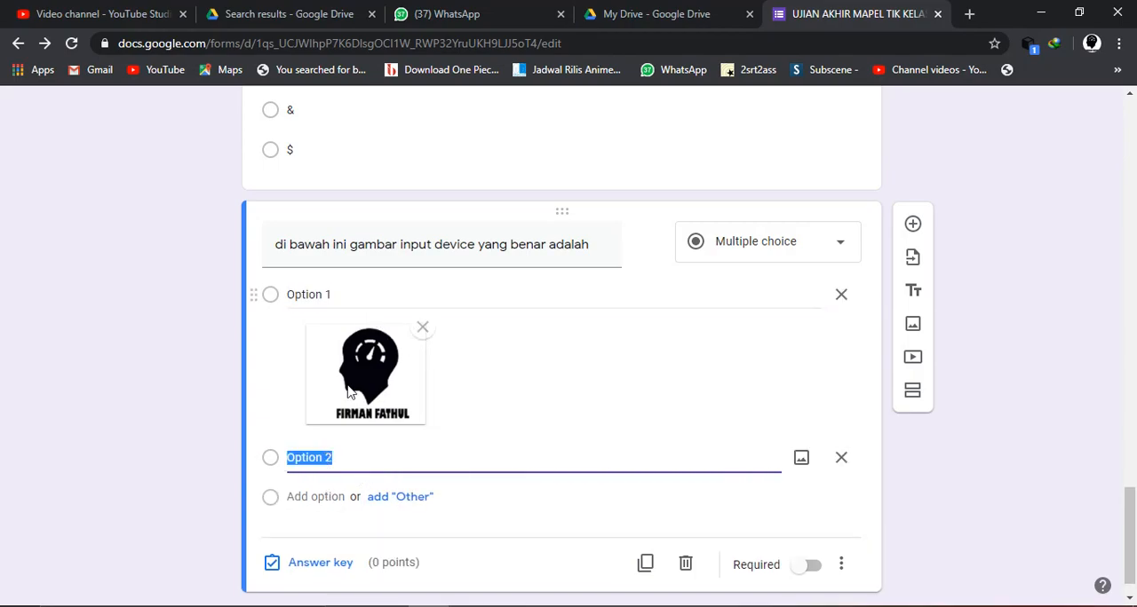
pyautogui.click(326, 294)
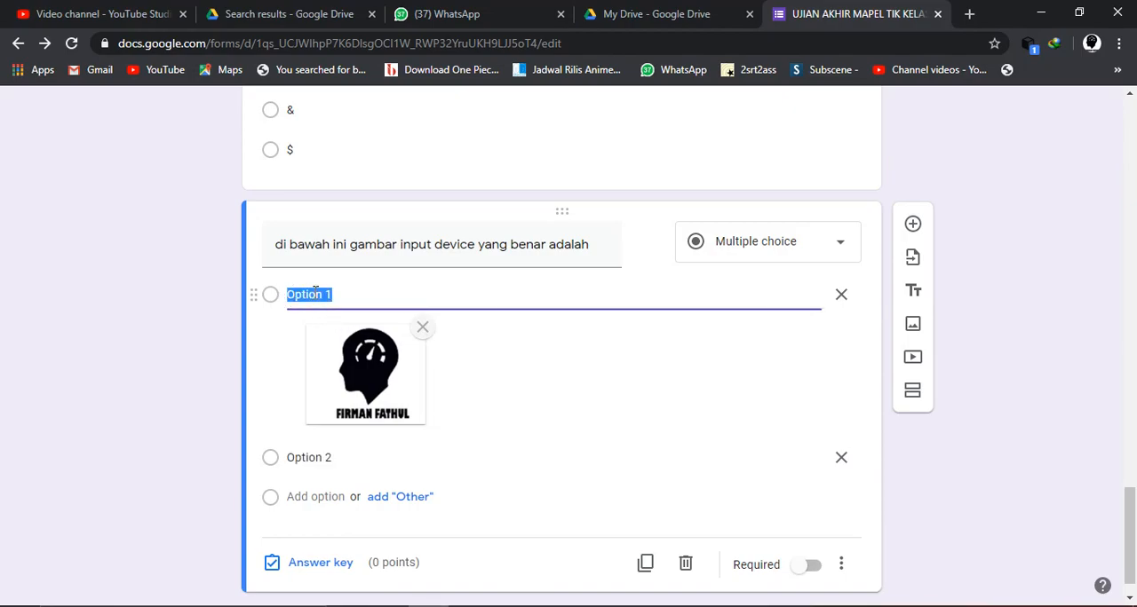
pyautogui.scroll(1, 315, 296)
pyautogui.scroll(-1, 315, 298)
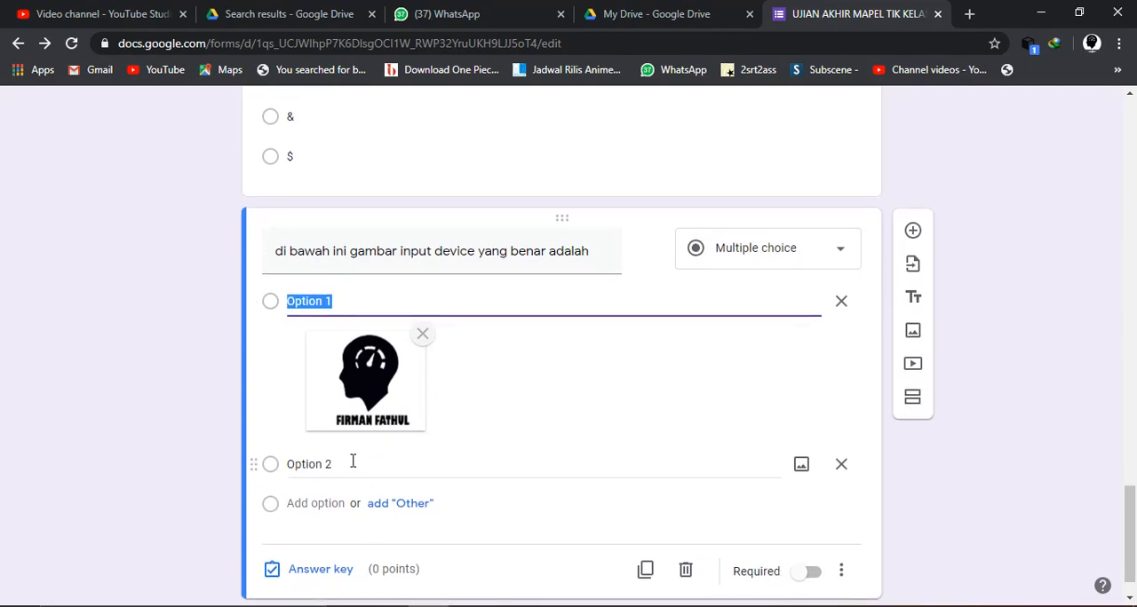
# - Upload the image GAMBAR2 from the Pictures folder as the second option's picture
pyautogui.click(352, 461)
pyautogui.click(802, 465)
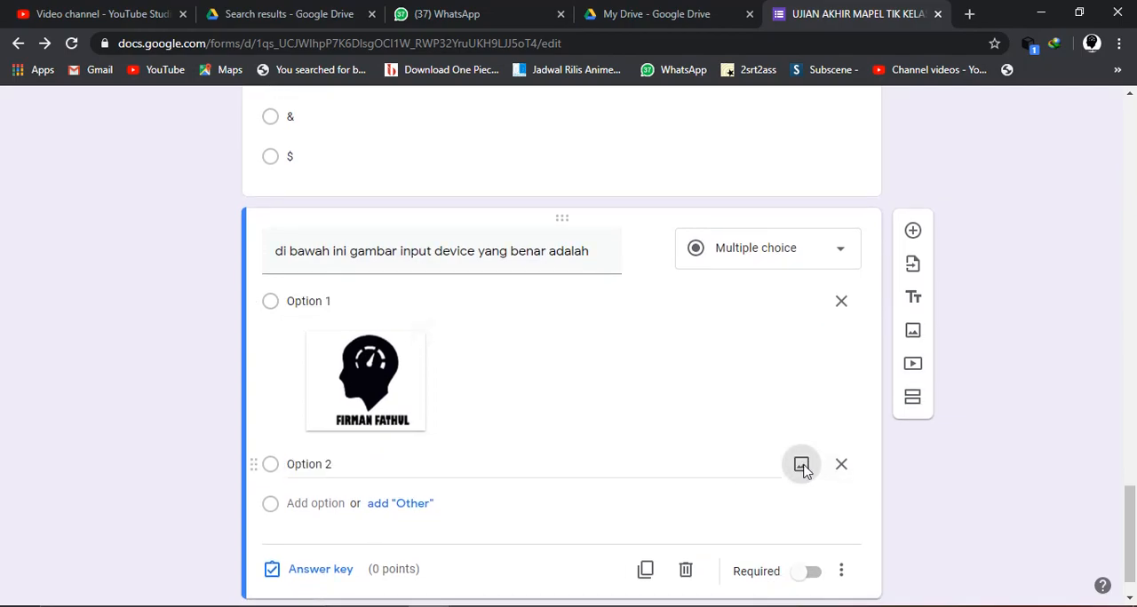
pyautogui.click(569, 450)
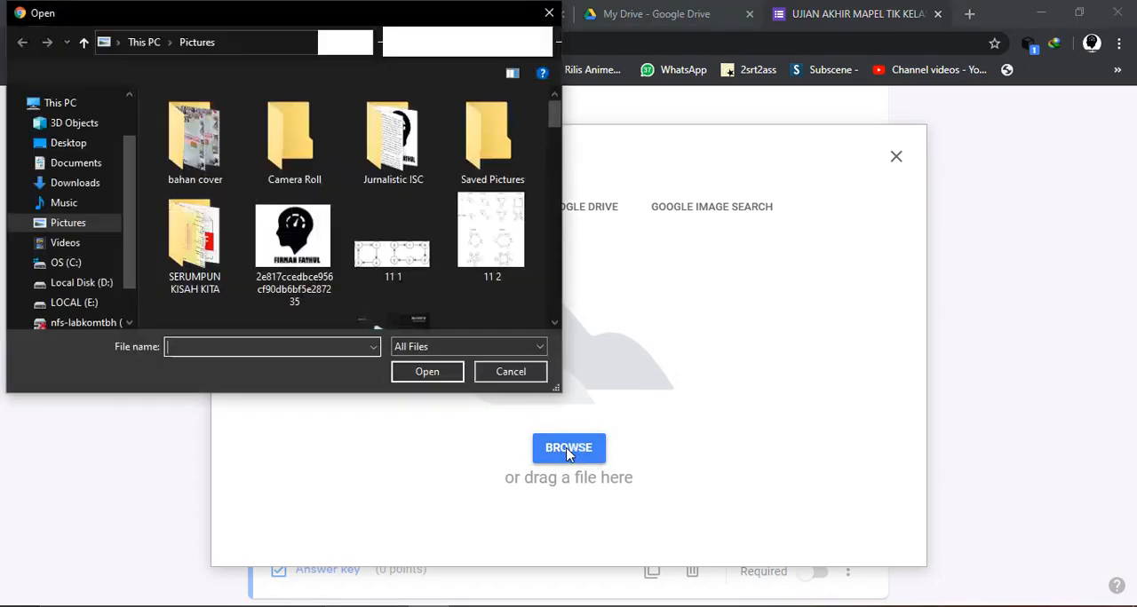
pyautogui.scroll(-6, 495, 323)
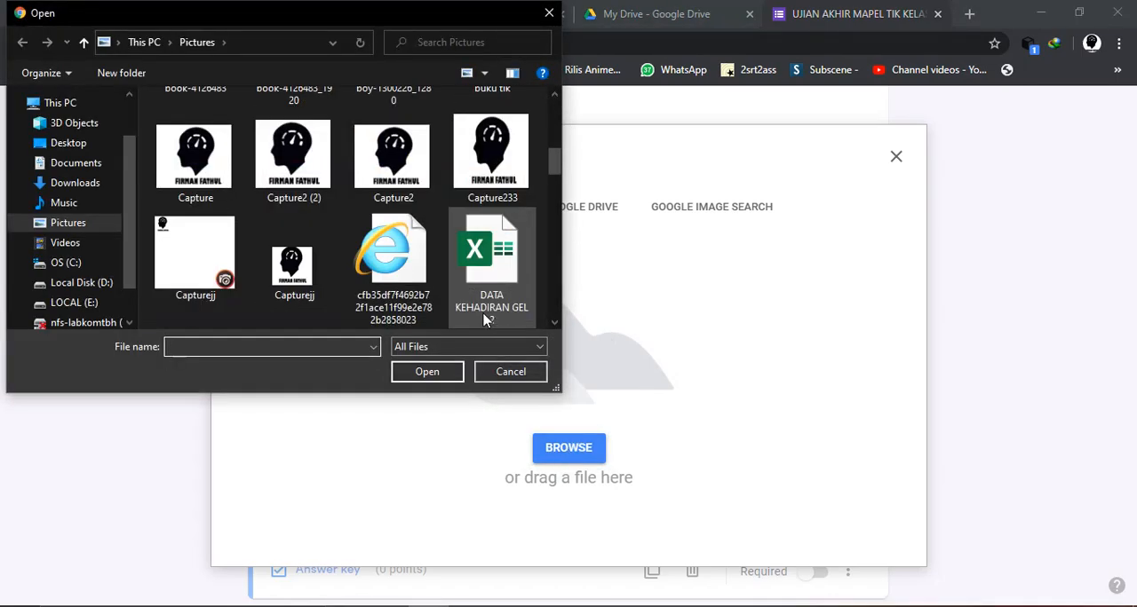
pyautogui.scroll(-2, 380, 275)
pyautogui.click(382, 177)
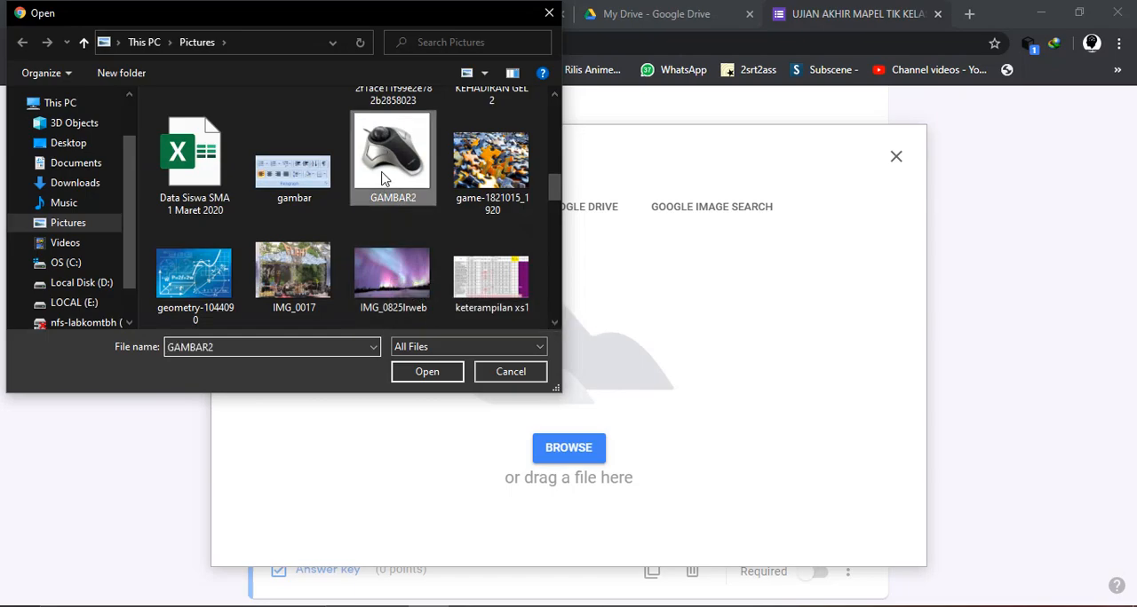
pyautogui.click(427, 370)
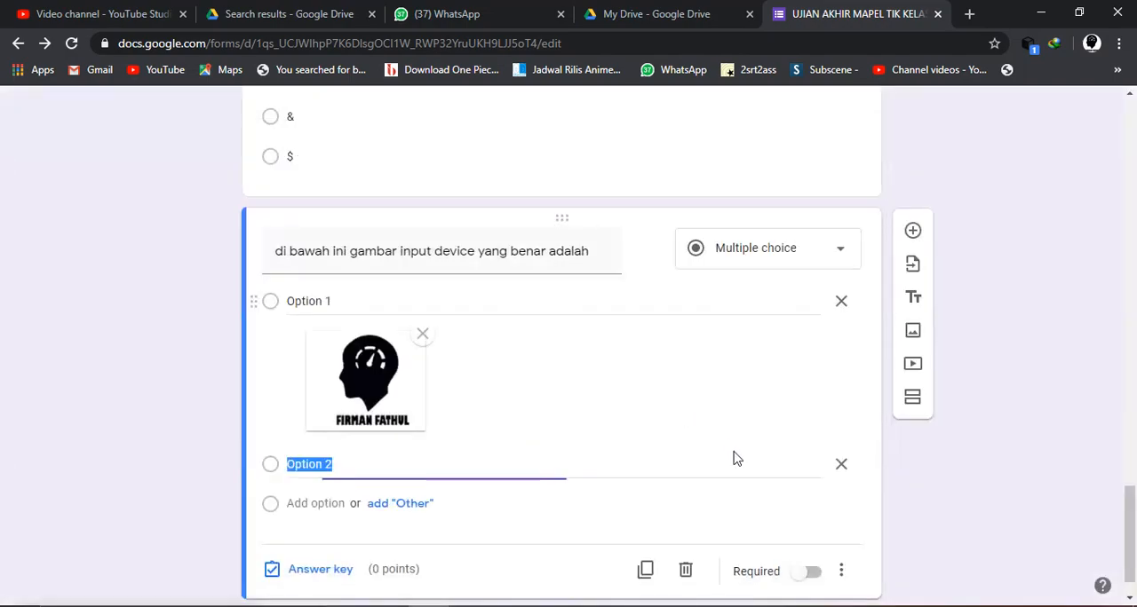
# - Add a third option and upload the image "11 1" from the Pictures folder as its picture
pyautogui.scroll(-2, 574, 457)
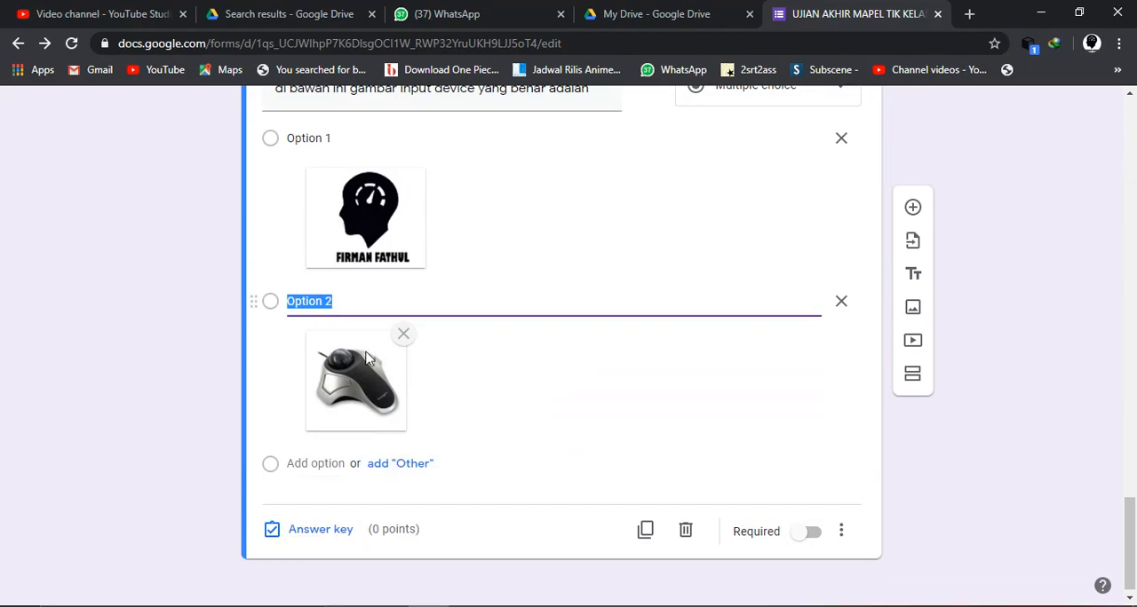
pyautogui.press('Return')
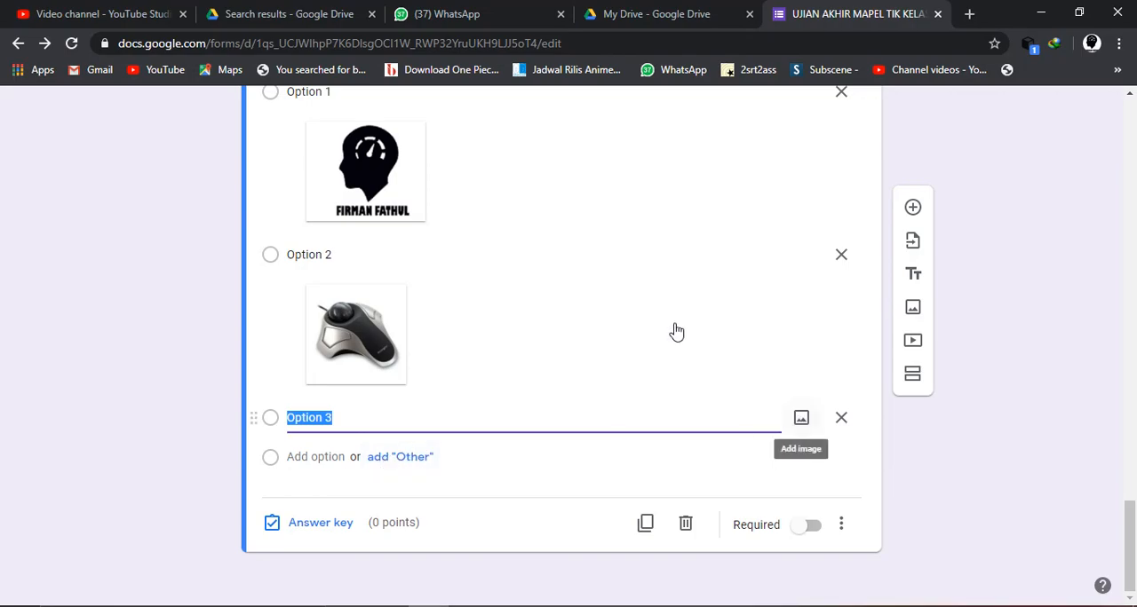
pyautogui.click(799, 416)
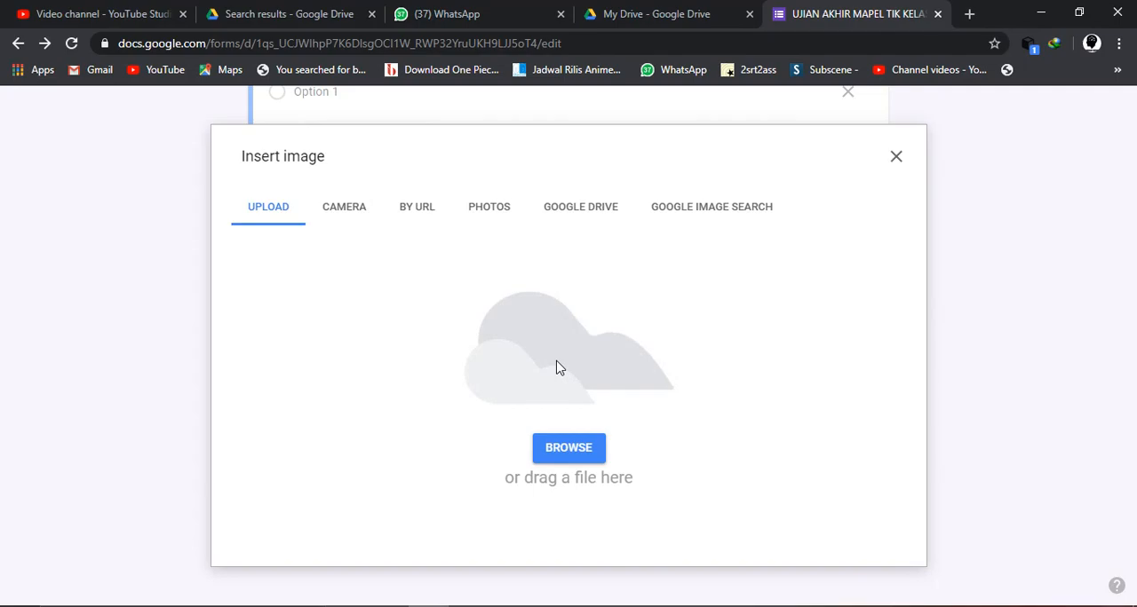
pyautogui.click(556, 451)
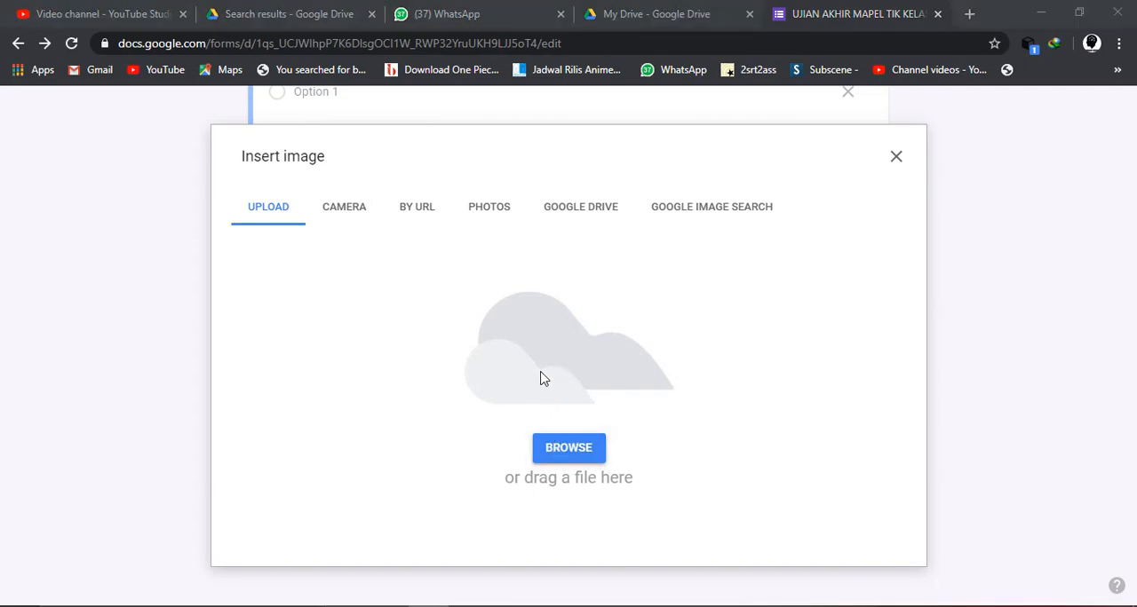
pyautogui.scroll(-3, 449, 275)
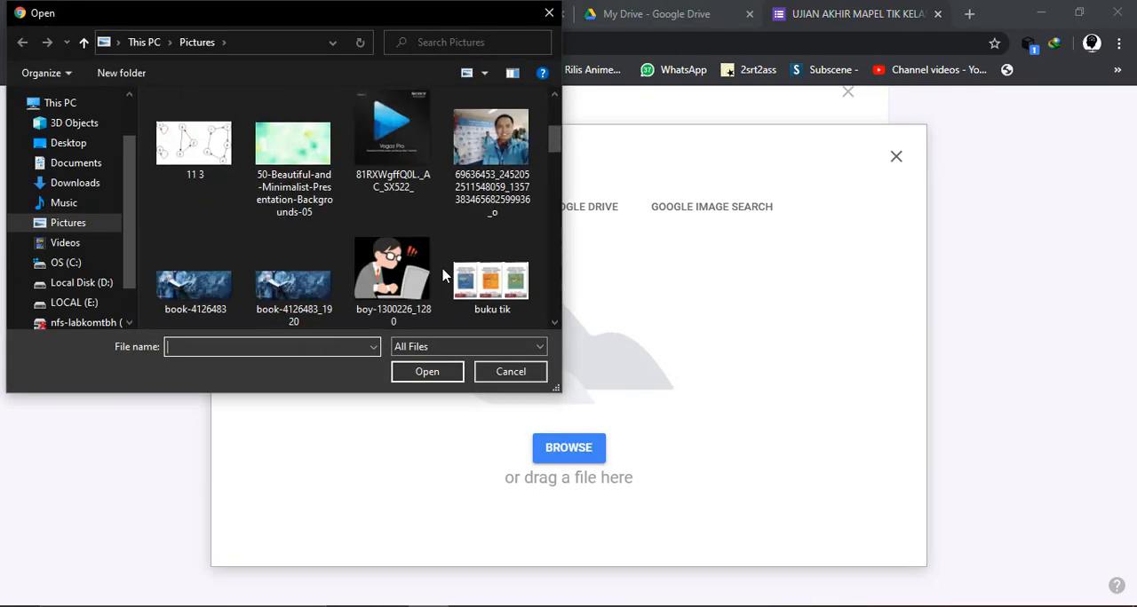
pyautogui.scroll(2, 444, 275)
pyautogui.click(399, 180)
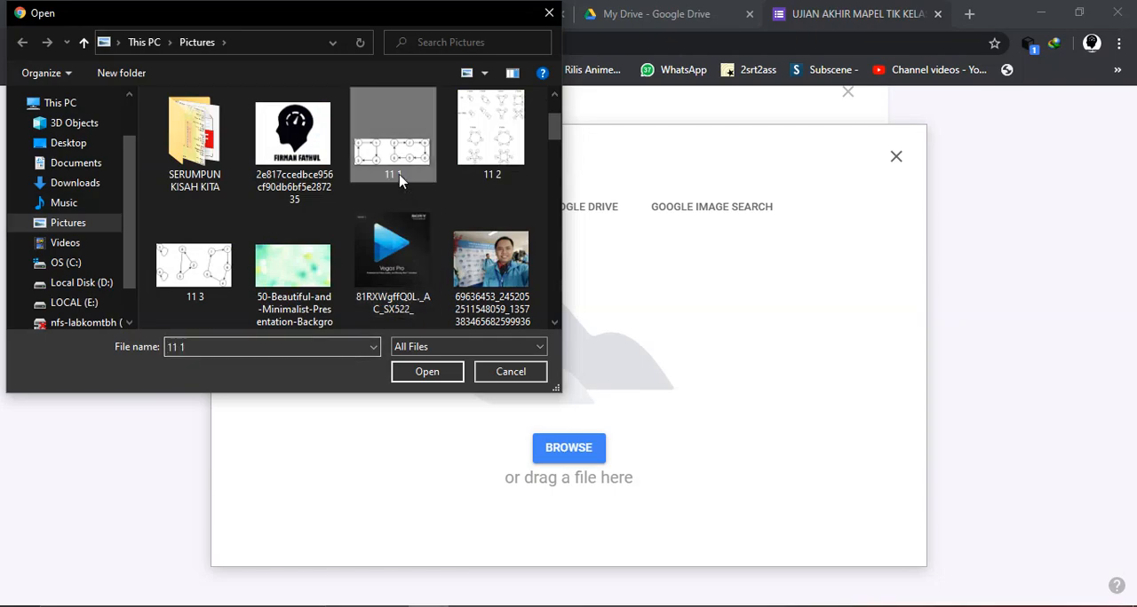
pyautogui.click(430, 369)
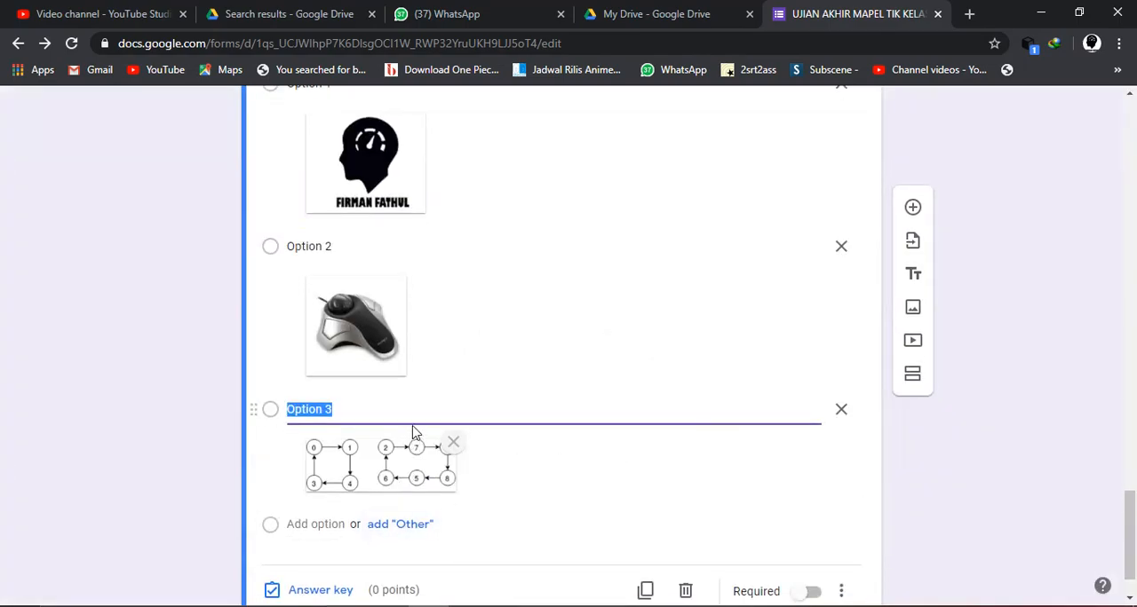
# - Add a fourth option and upload the image boy-1300226_1280 from the Pictures folder as its picture
pyautogui.press('Return')
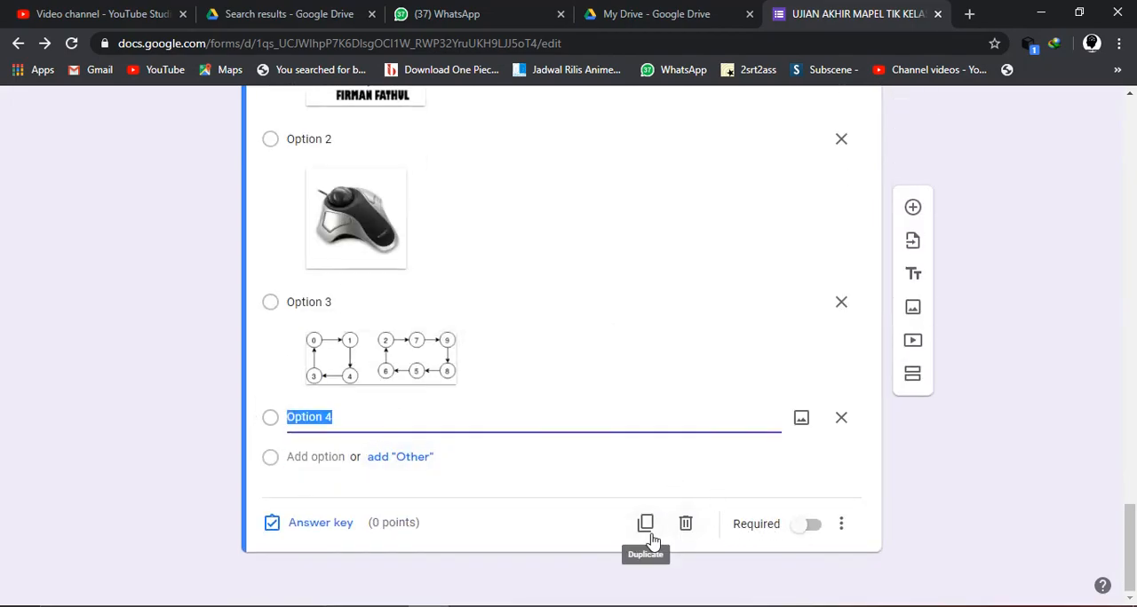
pyautogui.click(799, 423)
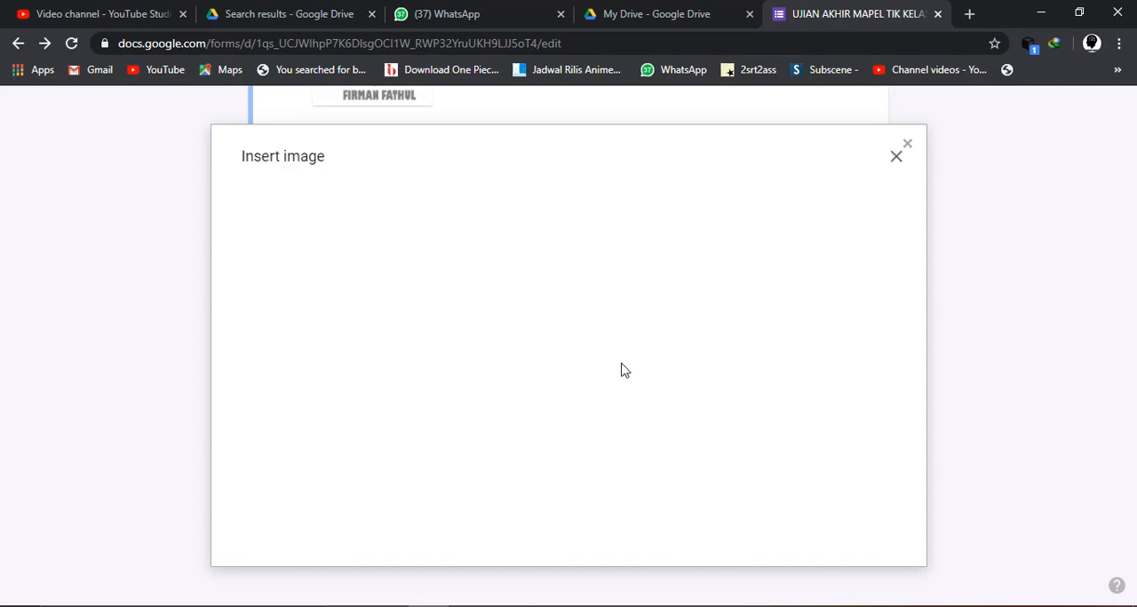
pyautogui.rightClick(620, 367)
pyautogui.click(358, 211)
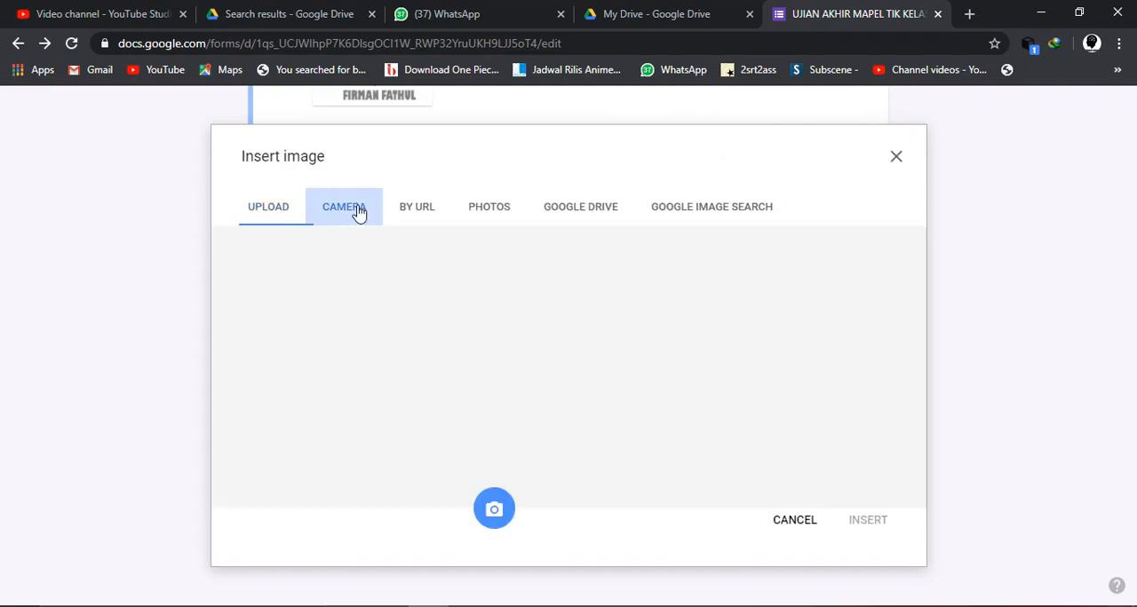
pyautogui.click(277, 210)
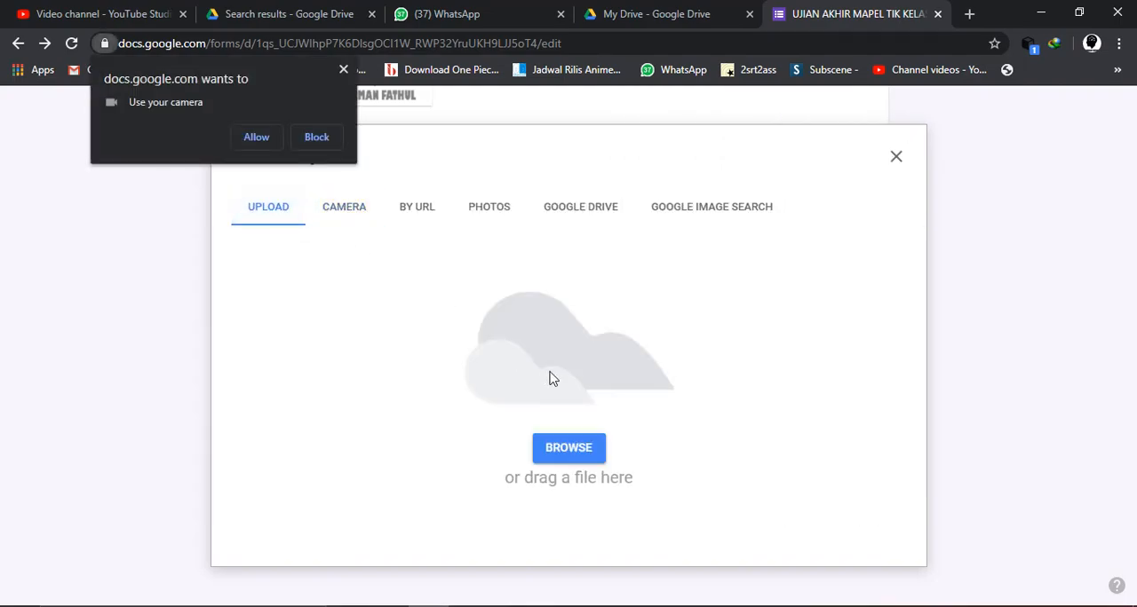
pyautogui.click(568, 444)
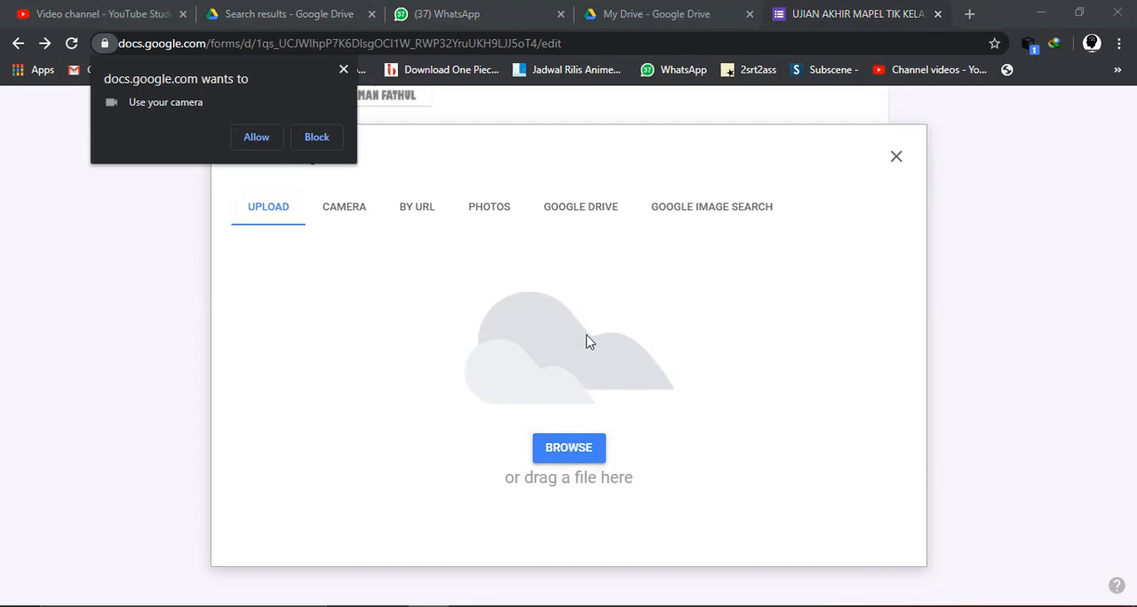
pyautogui.scroll(-5, 459, 269)
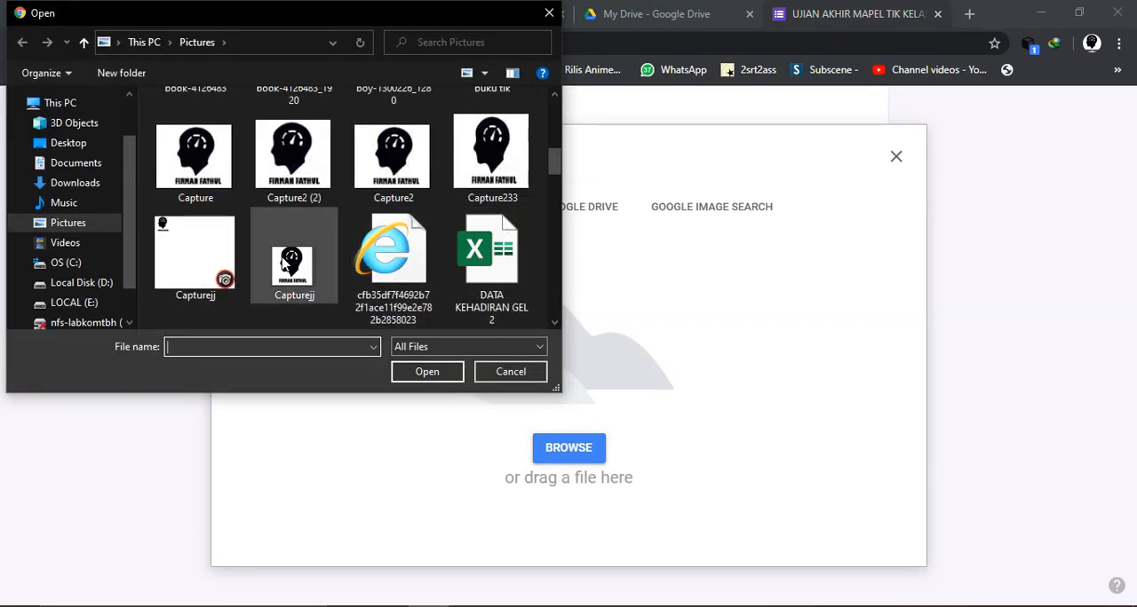
pyautogui.scroll(1, 286, 262)
pyautogui.scroll(1, 277, 222)
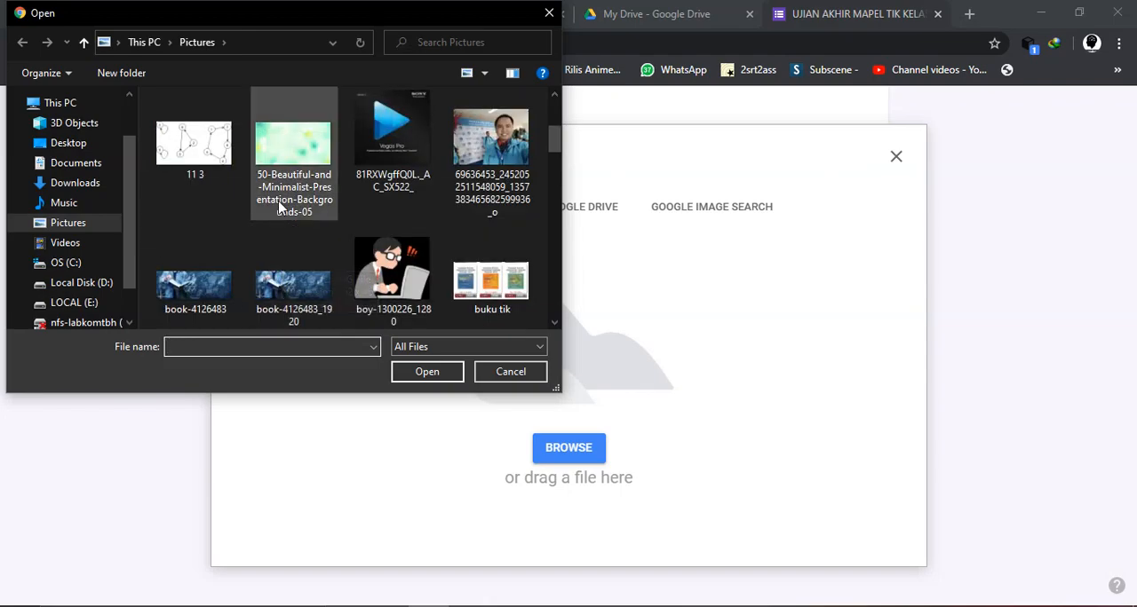
pyautogui.click(389, 146)
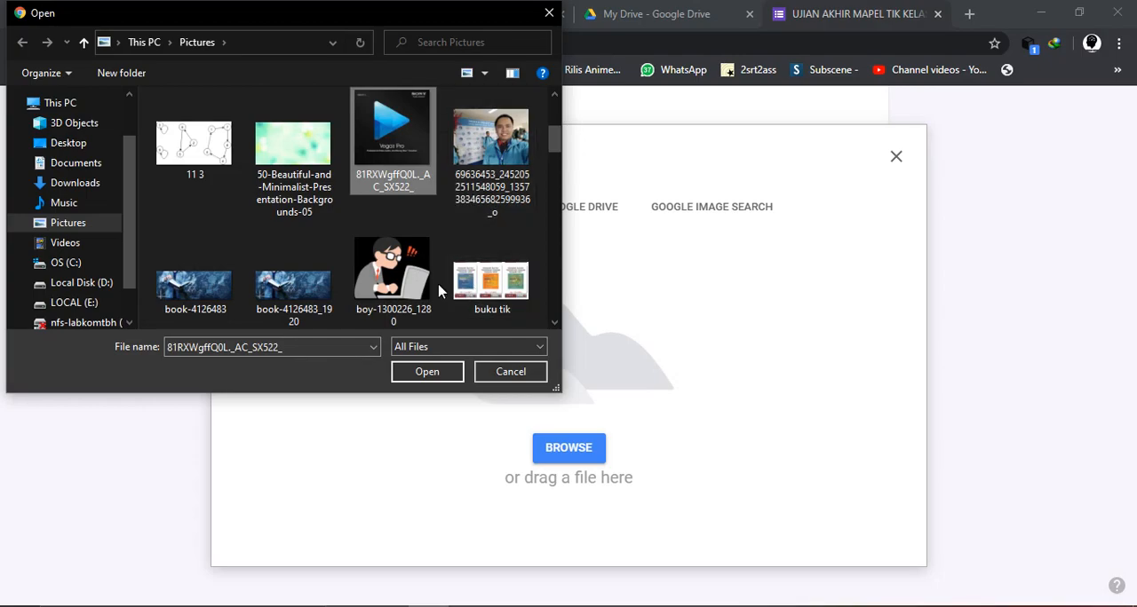
pyautogui.click(405, 298)
pyautogui.click(423, 375)
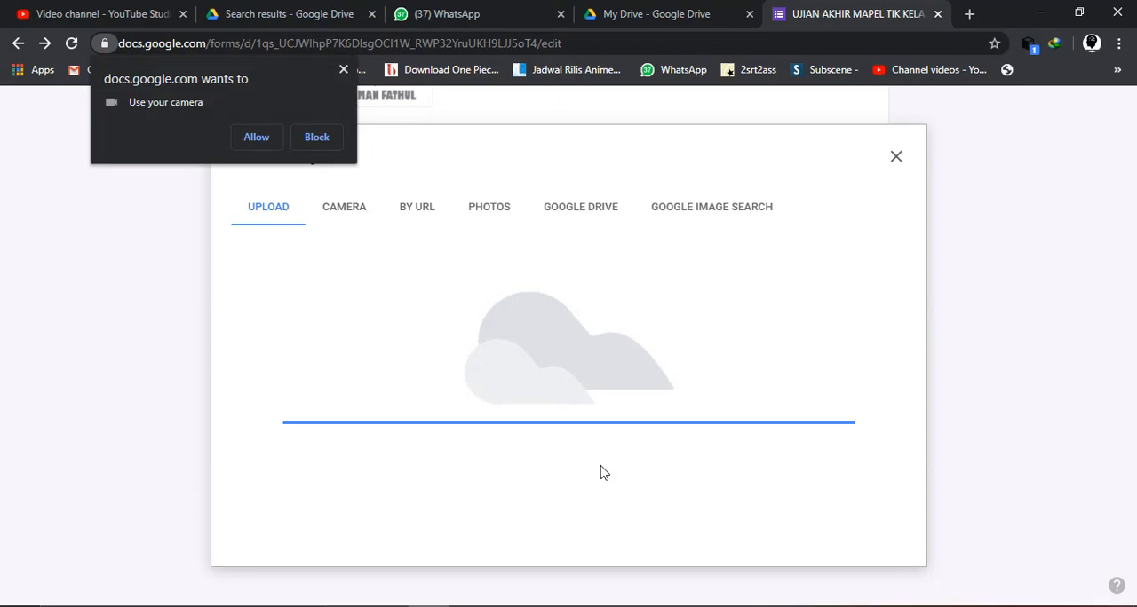
# - Add a fifth option and upload the image "gambar" from the Pictures folder as its picture
pyautogui.scroll(-1, 557, 409)
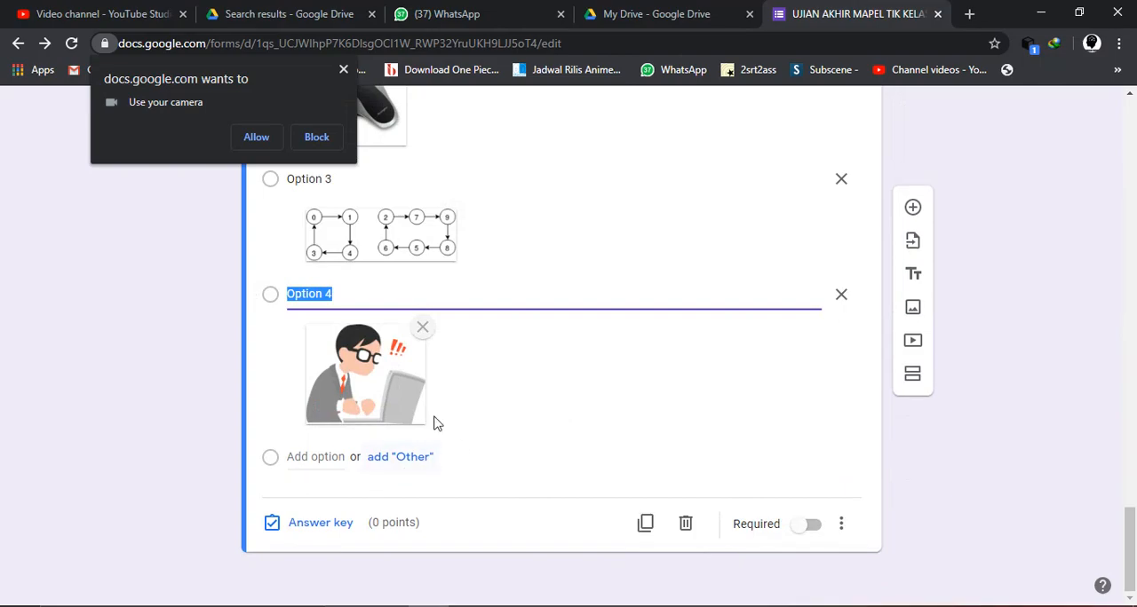
pyautogui.press('Return')
pyautogui.click(814, 471)
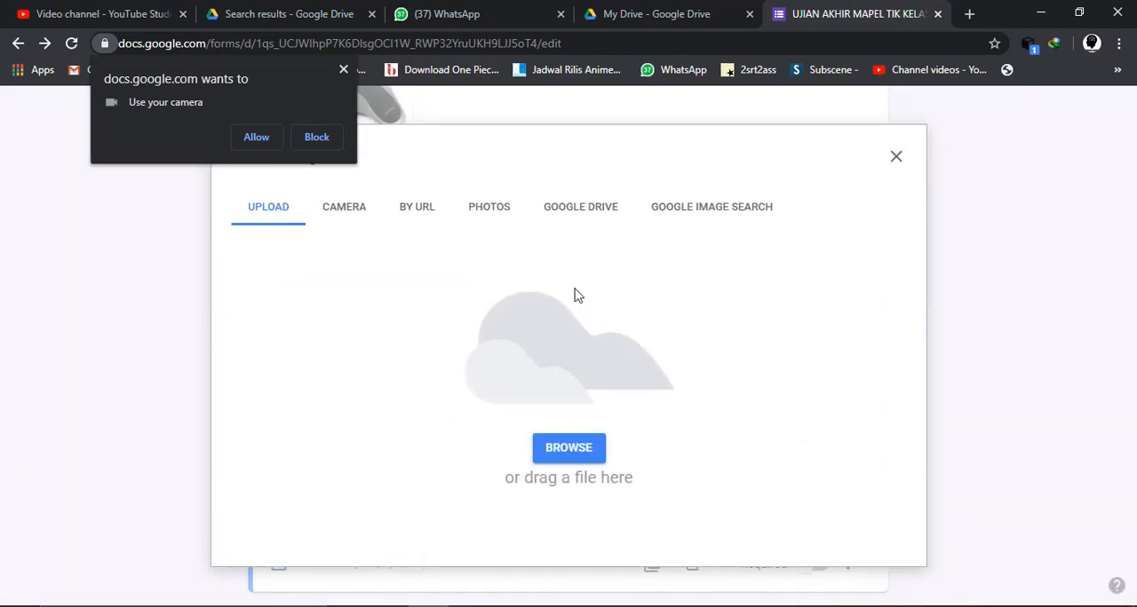
pyautogui.click(566, 449)
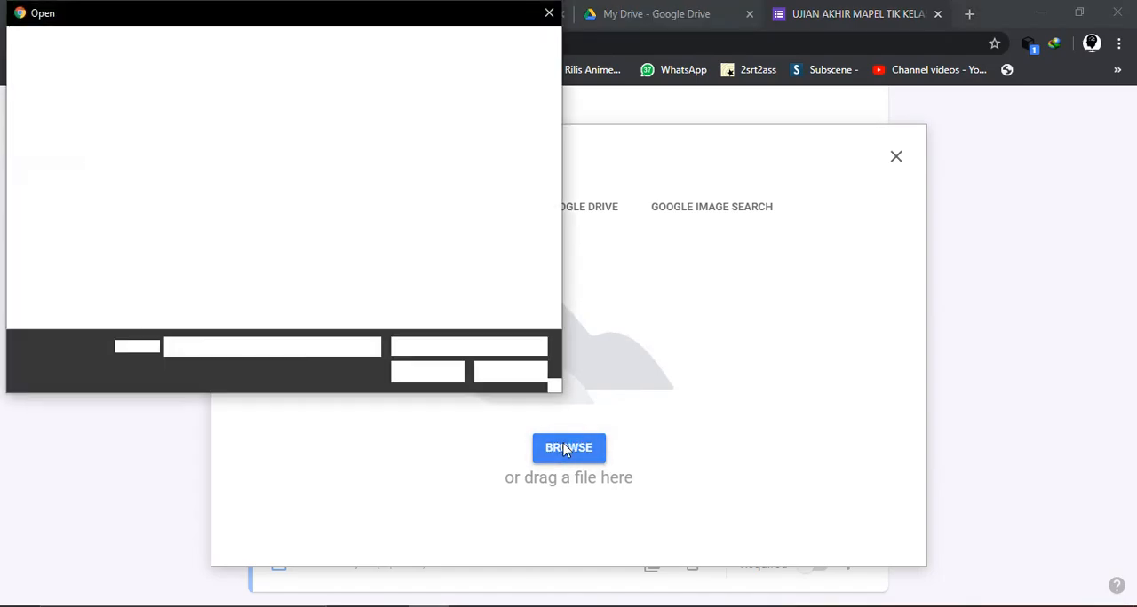
pyautogui.scroll(-5, 426, 234)
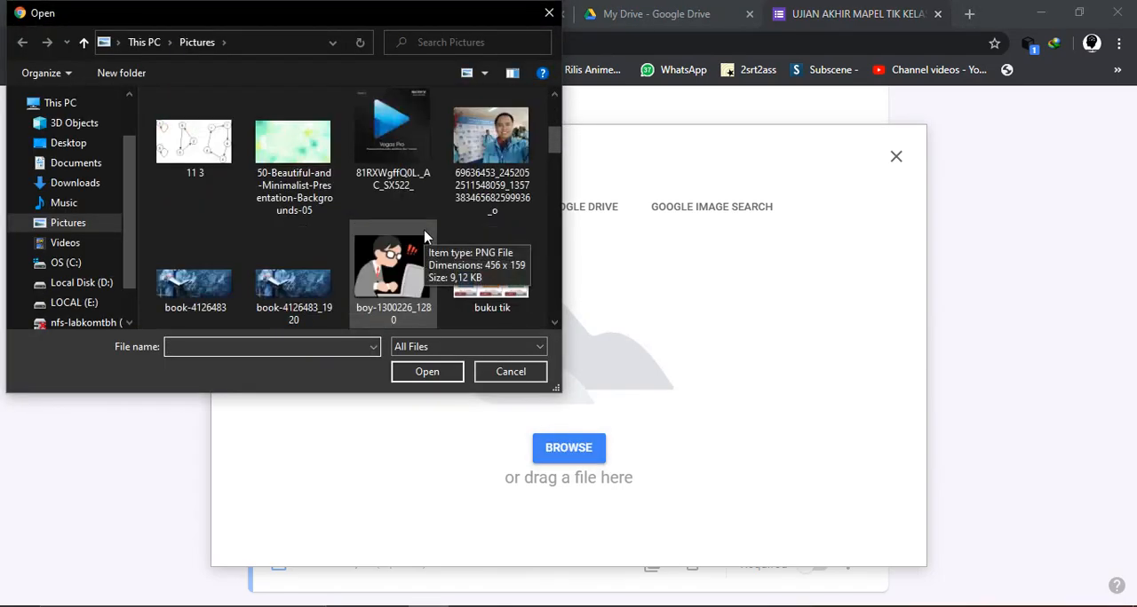
pyautogui.scroll(-3, 425, 236)
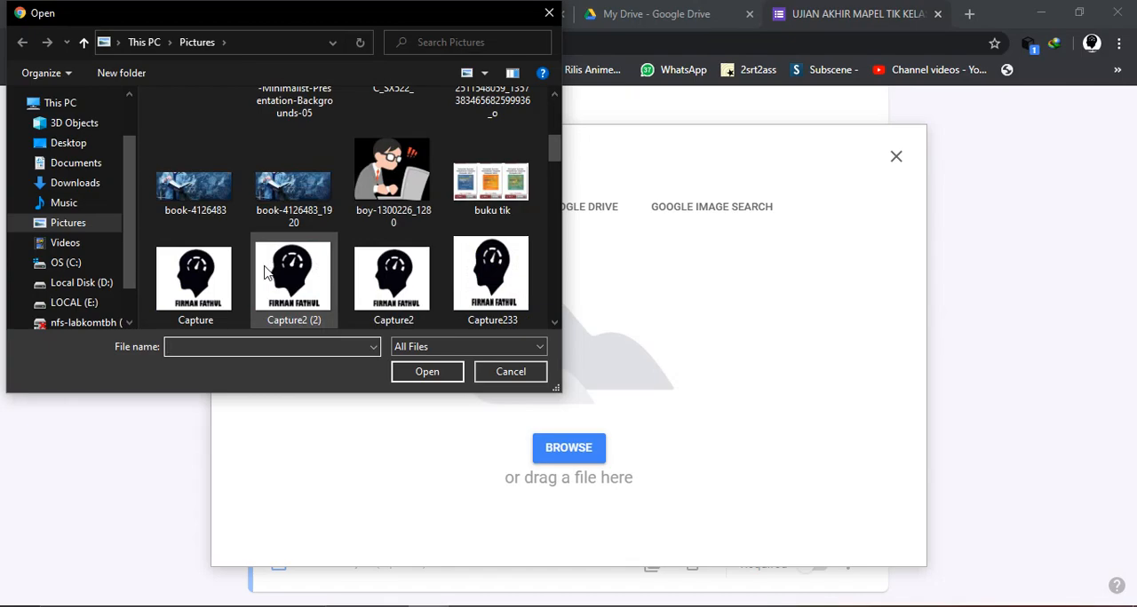
pyautogui.scroll(-5, 264, 272)
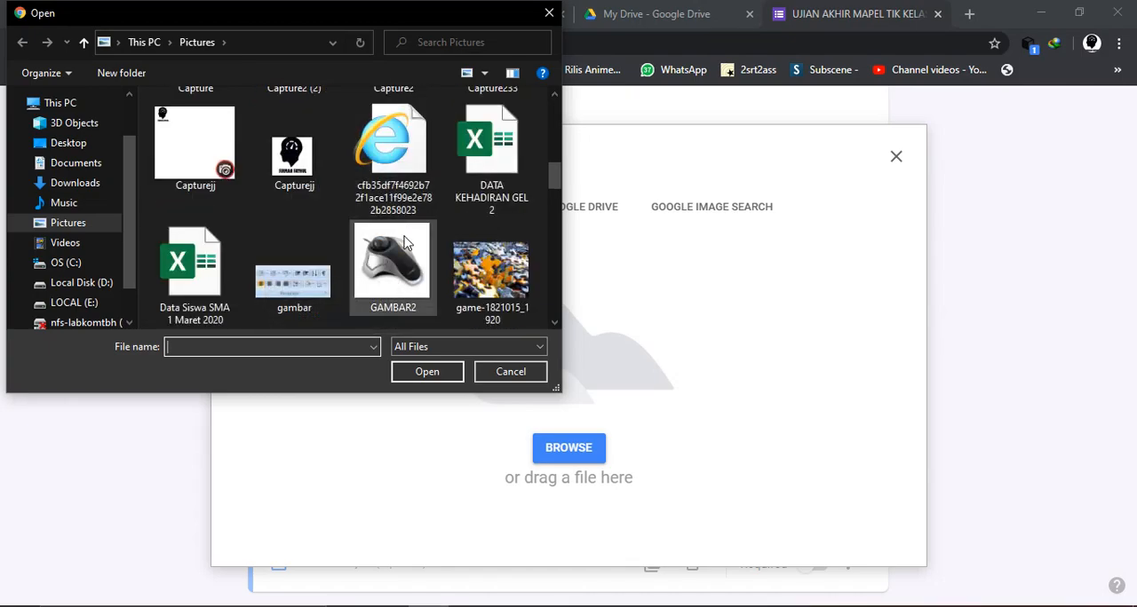
pyautogui.click(280, 277)
pyautogui.click(415, 374)
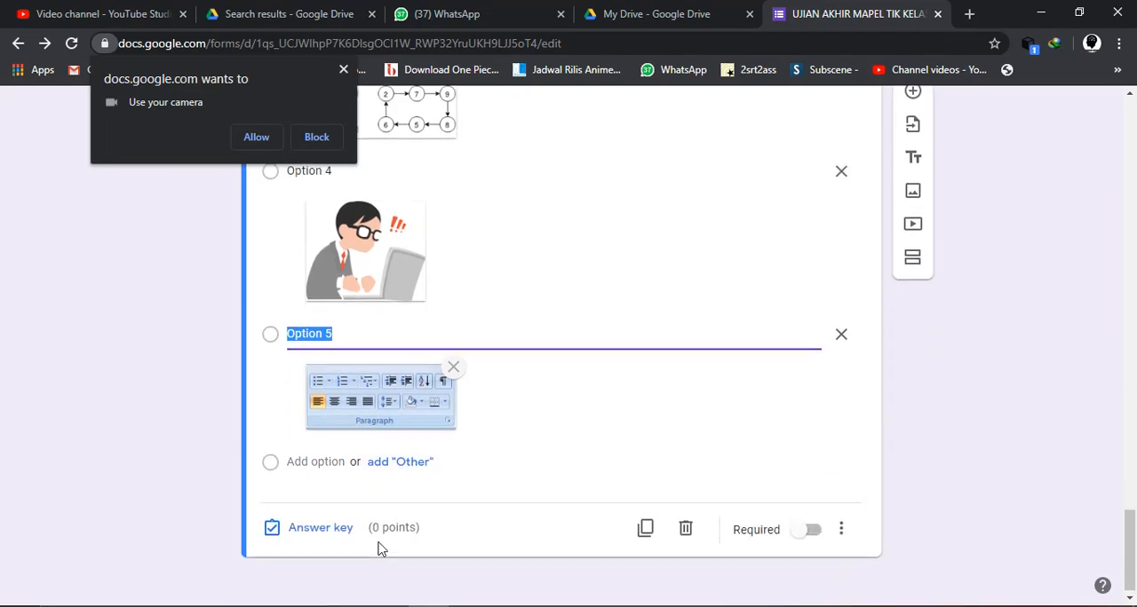
# - Mark Option 2, the trackball picture, as the correct answer to the input device question and assign 20 points
pyautogui.click(314, 536)
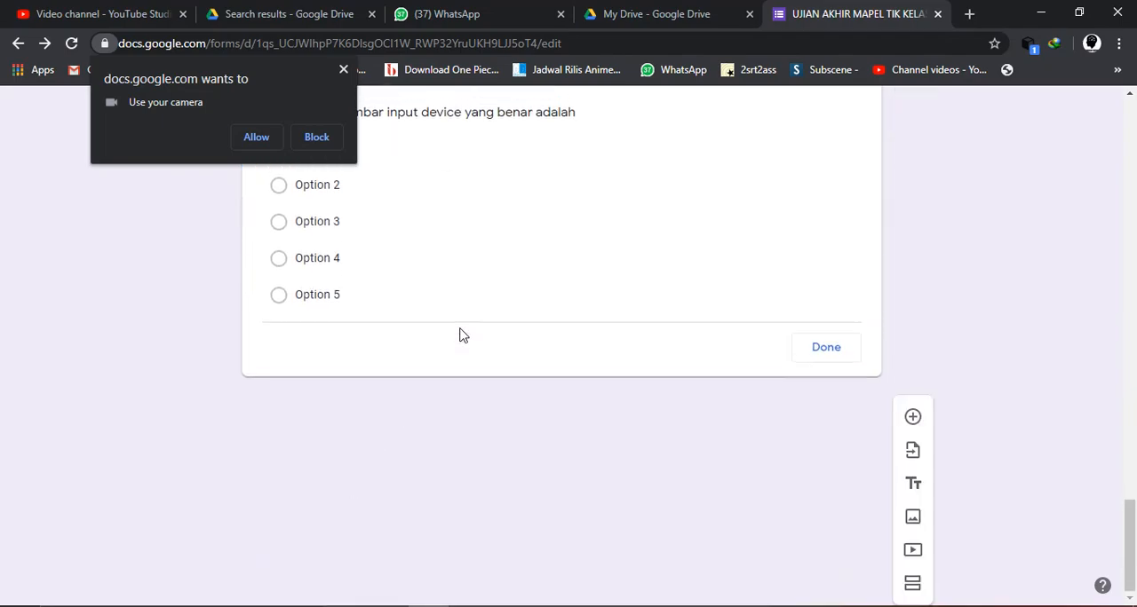
pyautogui.scroll(-2, 389, 444)
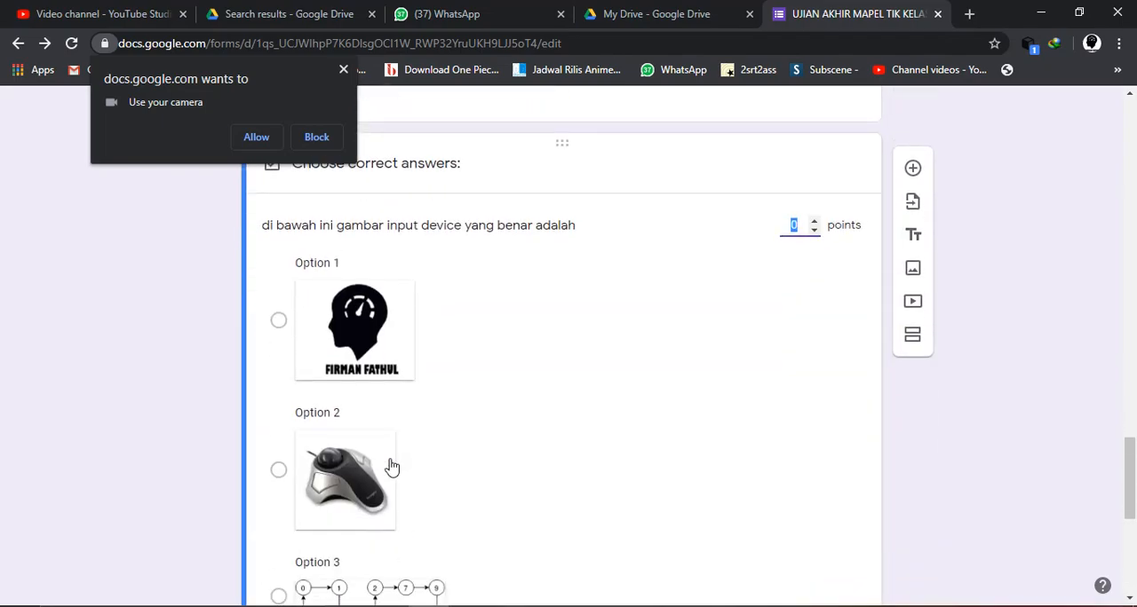
pyautogui.click(279, 469)
pyautogui.scroll(-3, 293, 484)
pyautogui.scroll(5, 574, 507)
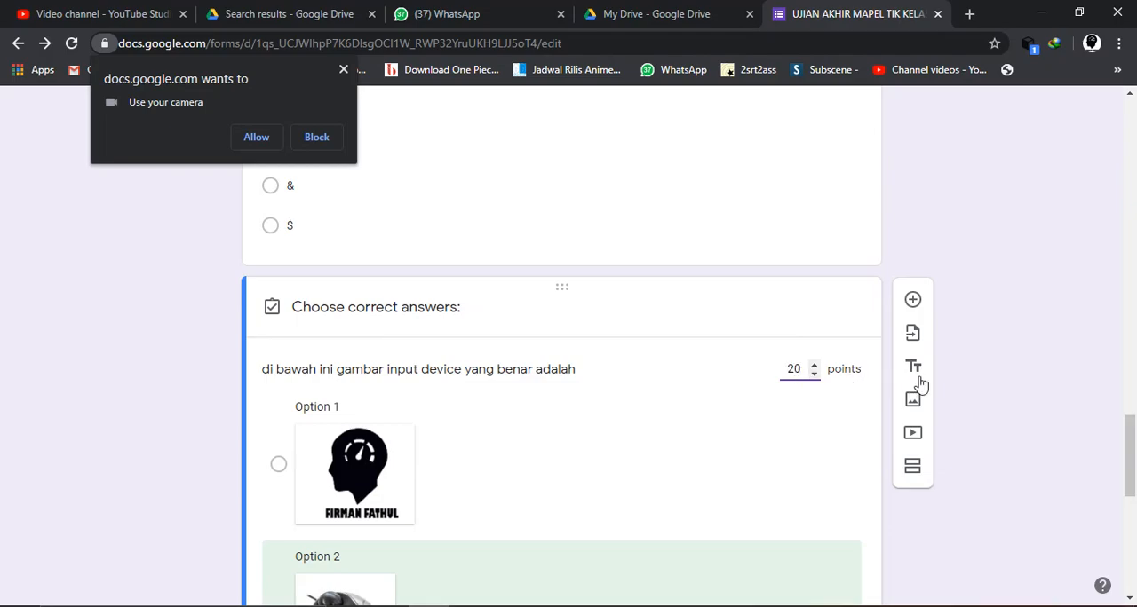
pyautogui.scroll(-7, 998, 381)
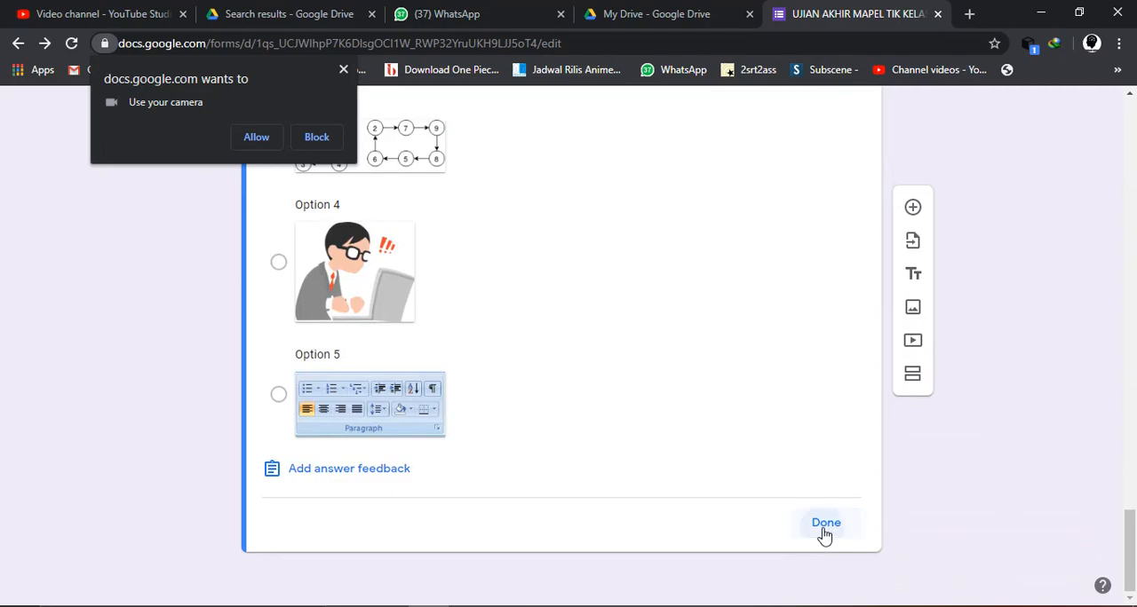
pyautogui.click(823, 526)
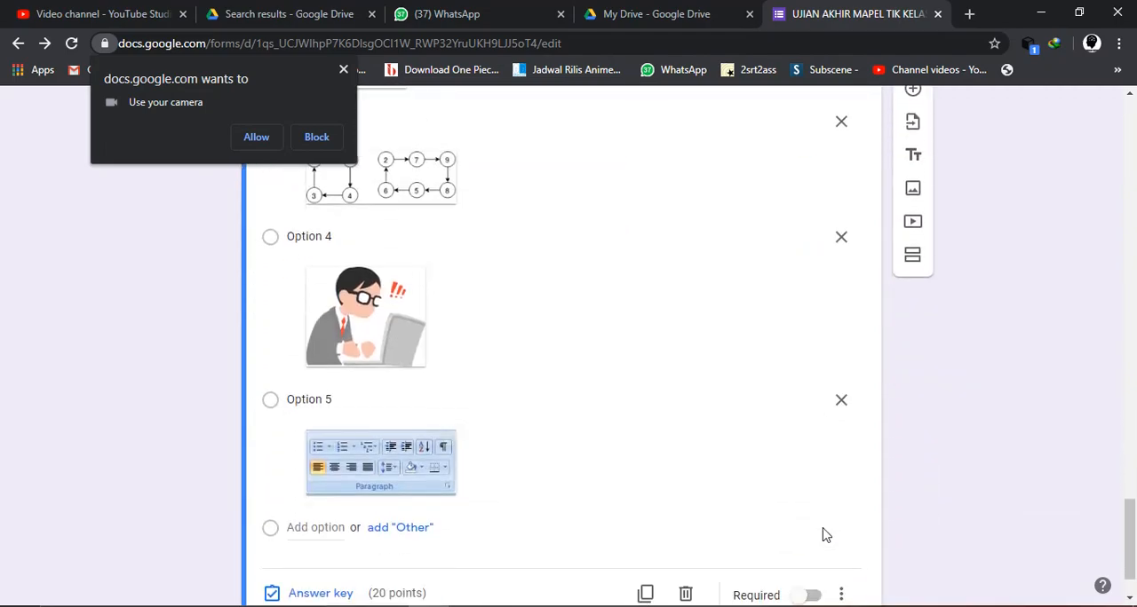
# - Turn on shuffled option order for the input device picture question
pyautogui.click(841, 525)
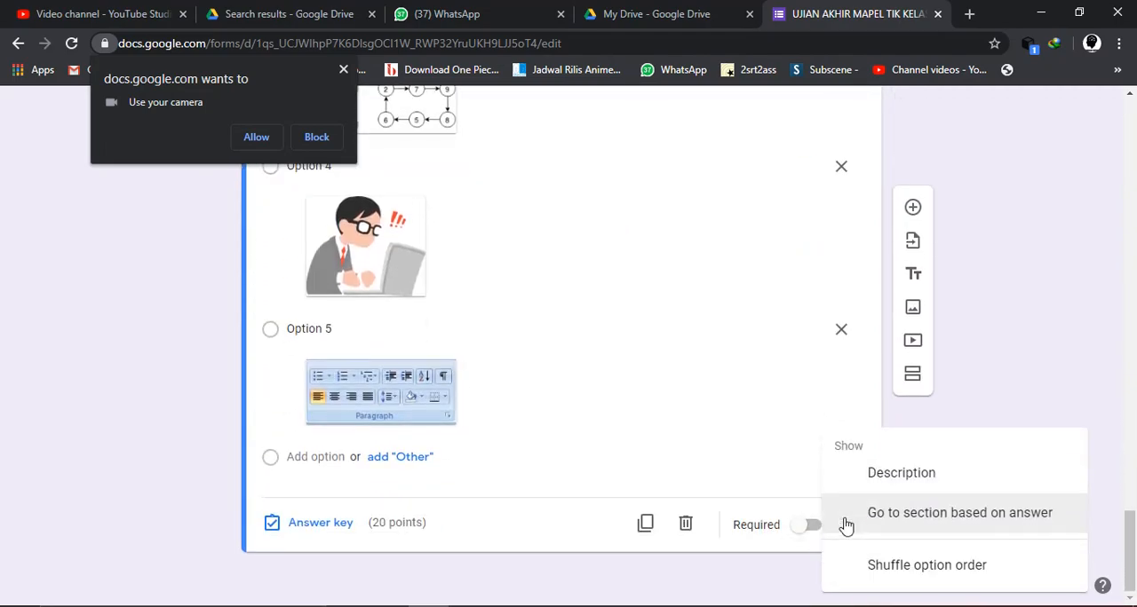
pyautogui.click(884, 576)
# - Prefix the storage device question with "1." and check its shuffle option order setting
pyautogui.scroll(3, 796, 405)
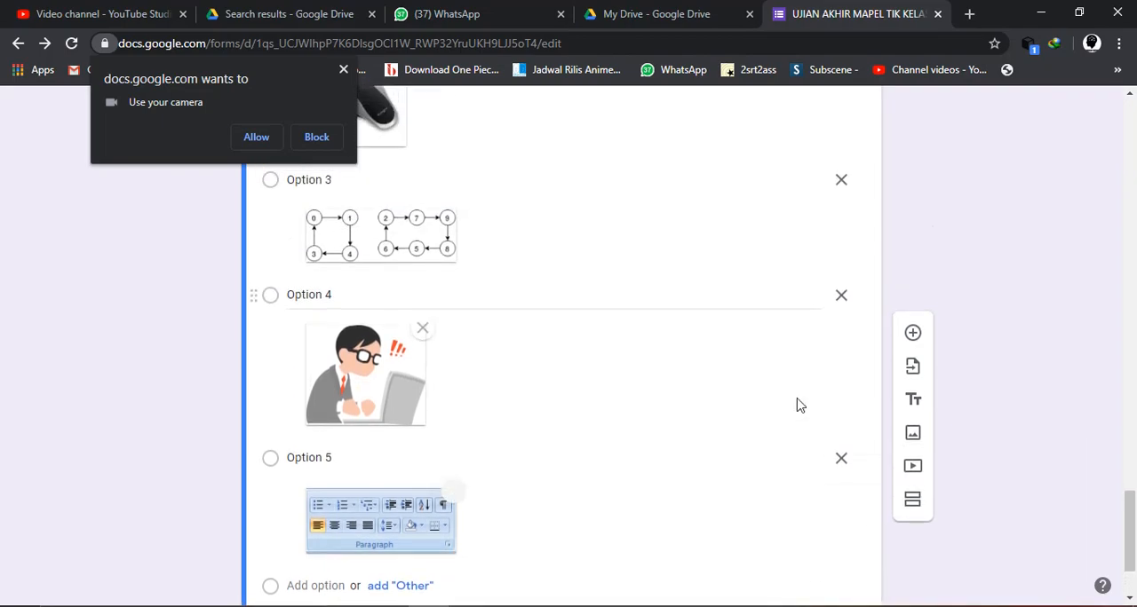
pyautogui.scroll(10, 796, 405)
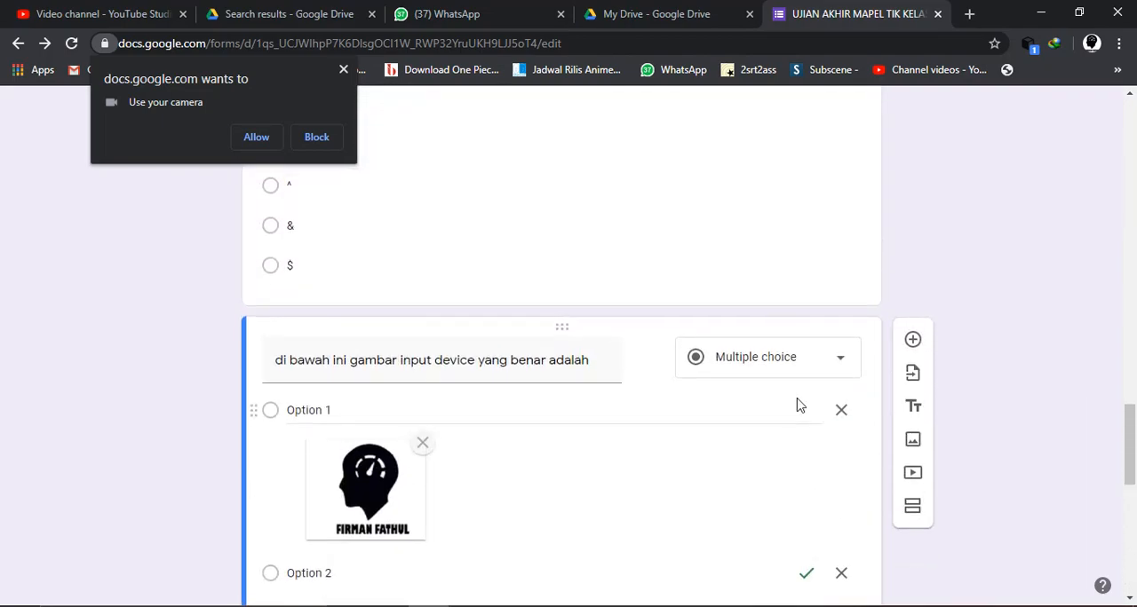
pyautogui.scroll(8, 796, 405)
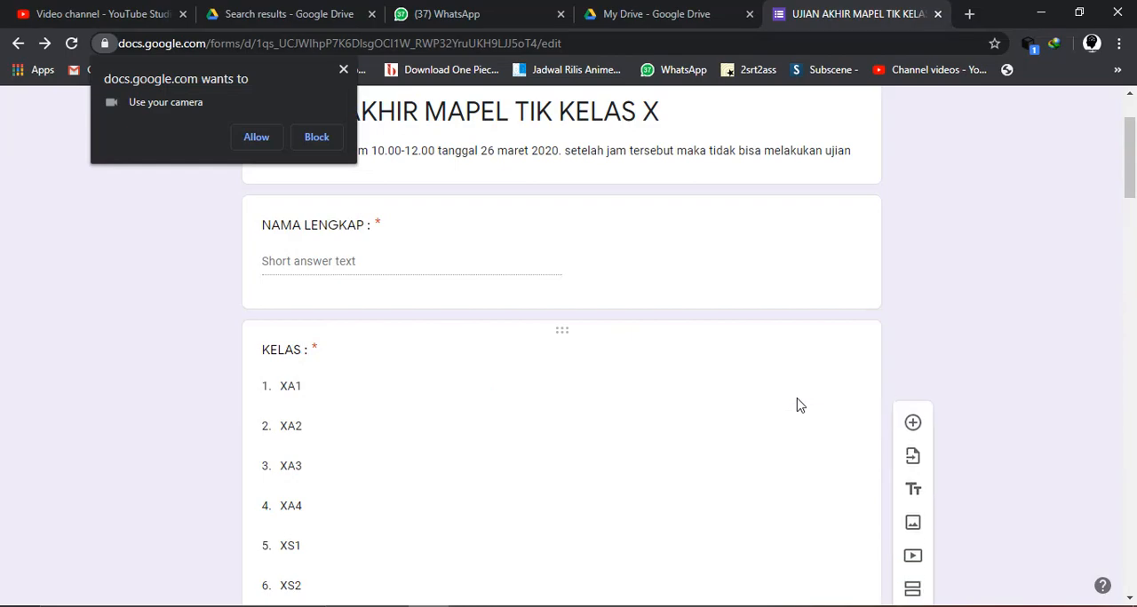
pyautogui.scroll(-4, 797, 405)
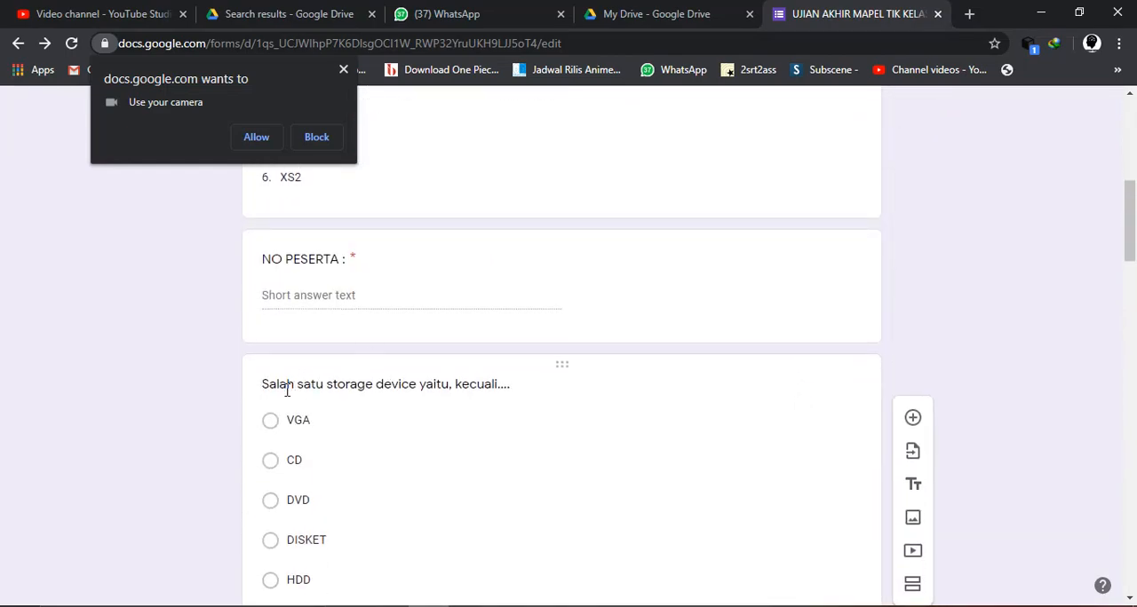
pyautogui.click(288, 391)
pyautogui.write('1.')
pyautogui.scroll(-2, 286, 391)
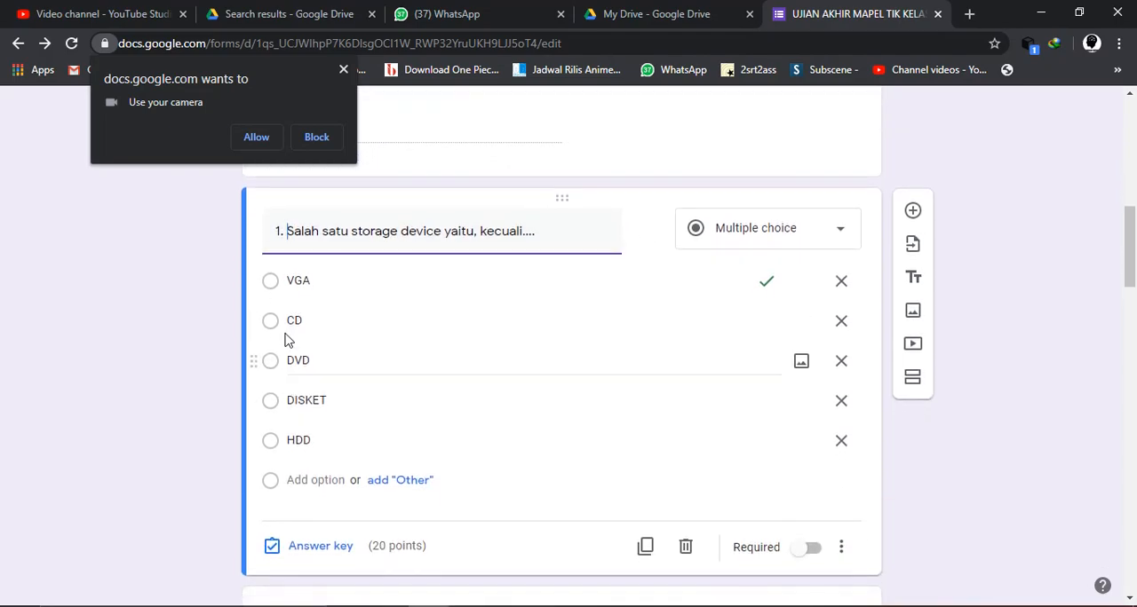
pyautogui.click(839, 548)
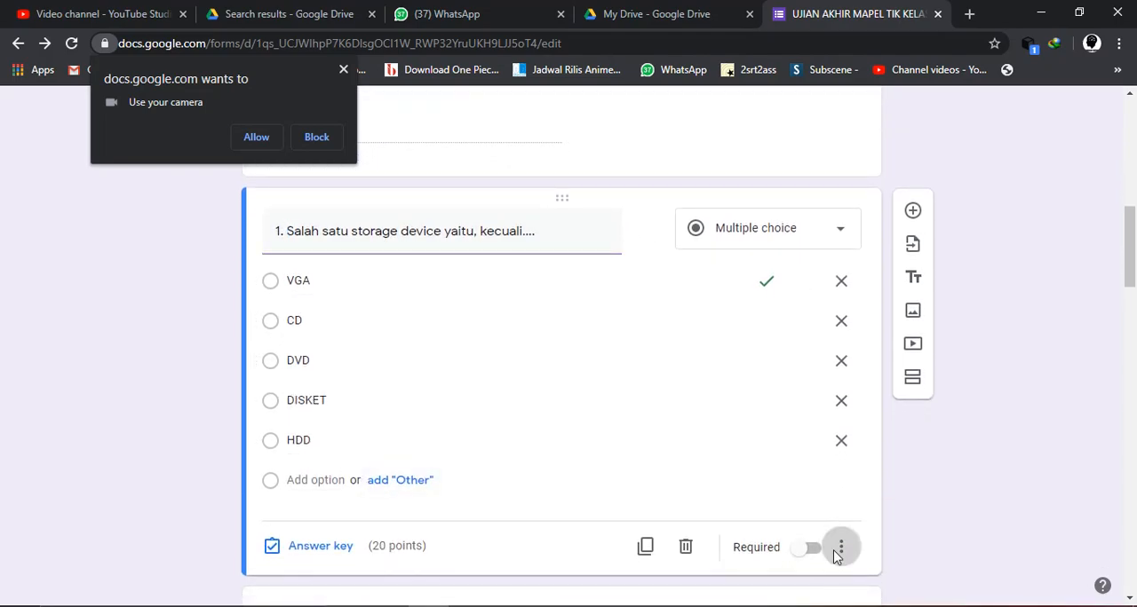
# - Number the "Gambar berikut adalah hardware komputer bagian.." question with the prefix "2."
pyautogui.scroll(-3, 676, 475)
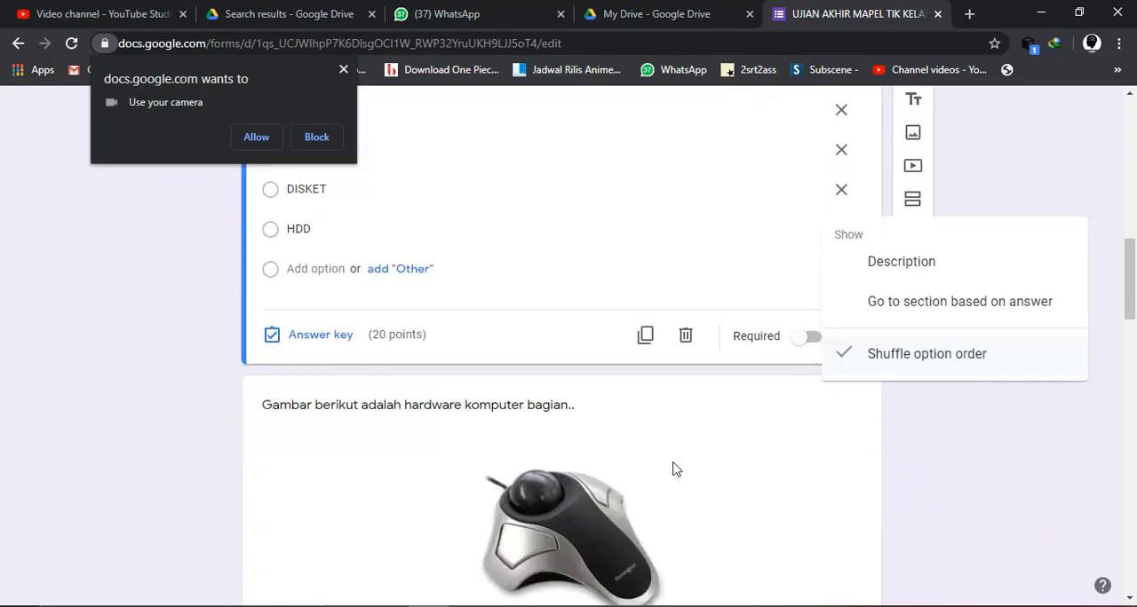
pyautogui.scroll(-4, 582, 493)
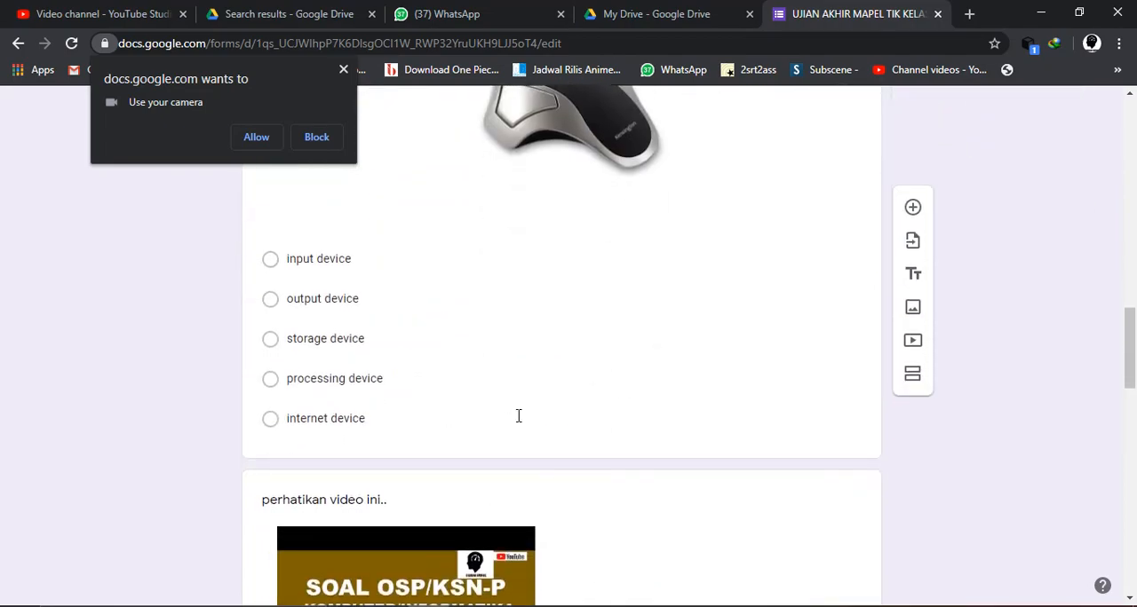
pyautogui.scroll(3, 335, 271)
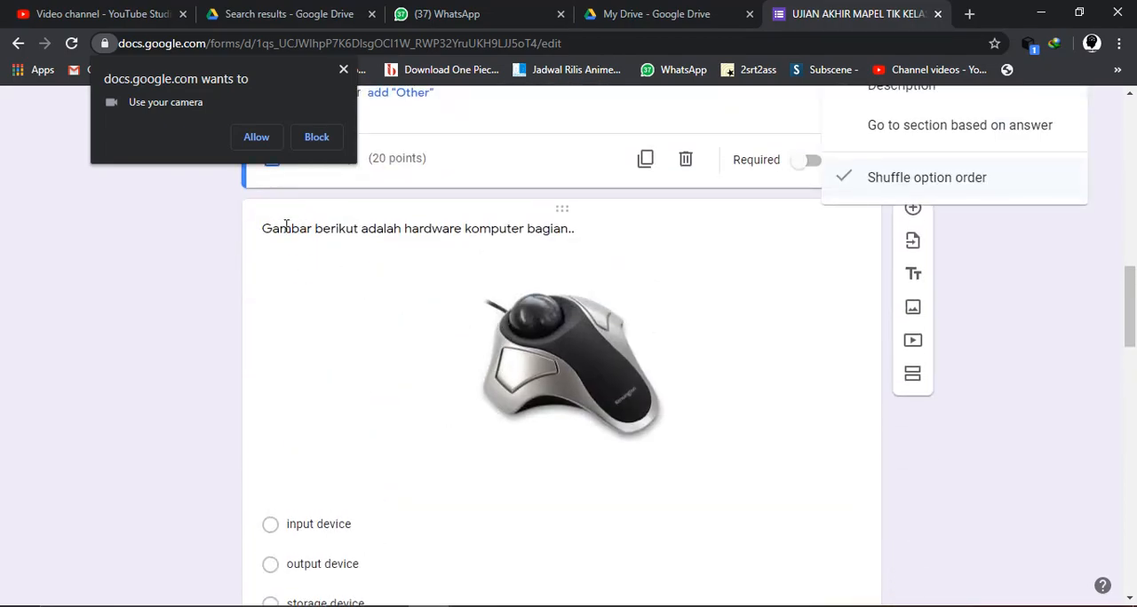
pyautogui.scroll(5, 286, 224)
pyautogui.scroll(-3, 287, 227)
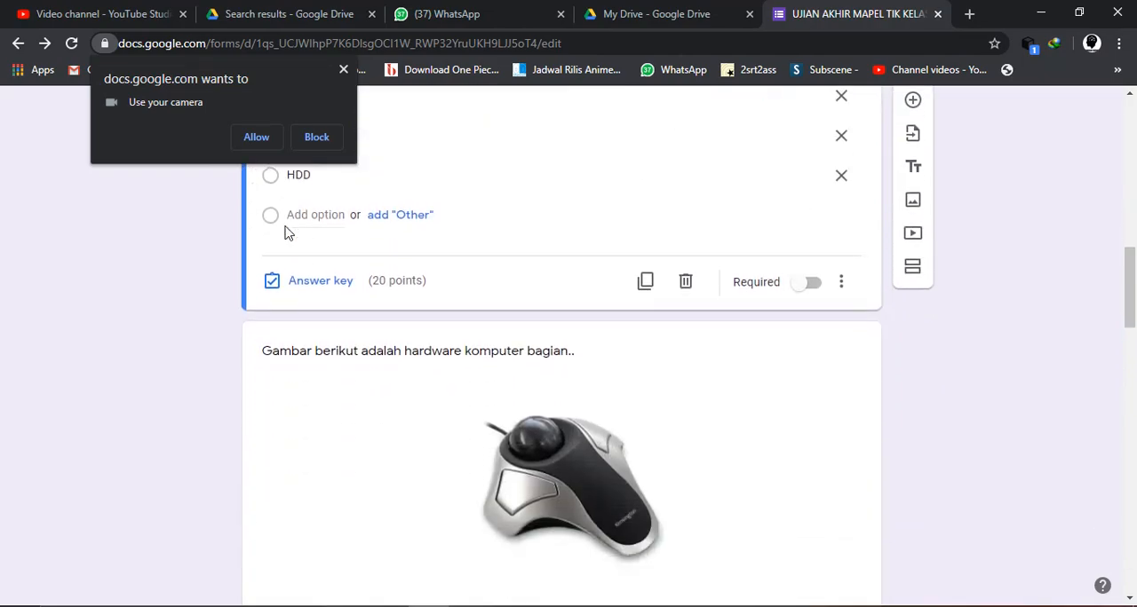
pyautogui.click(297, 349)
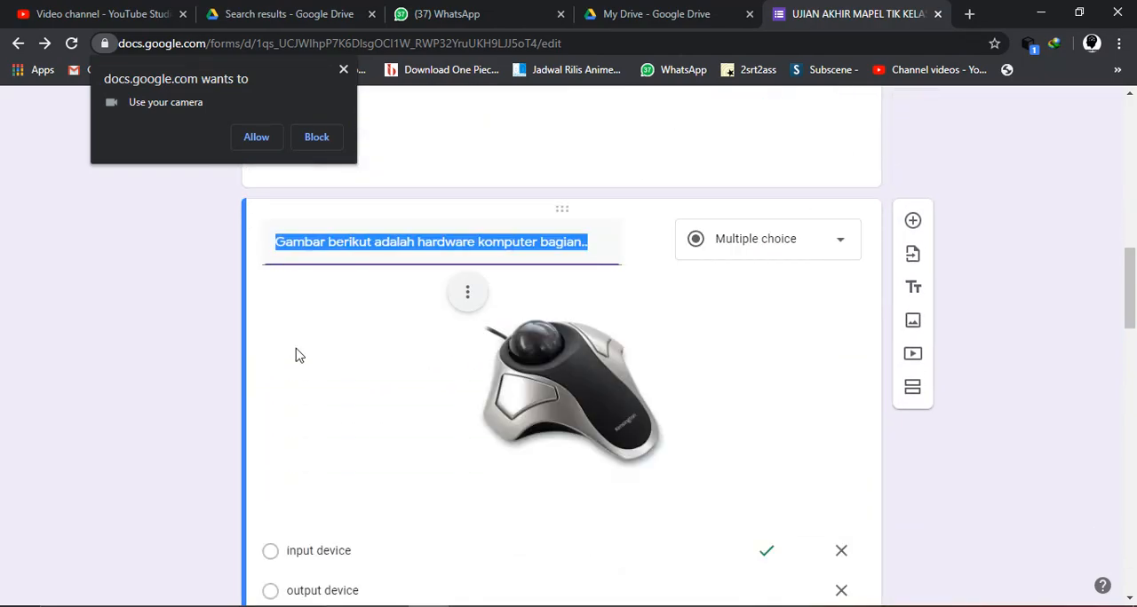
pyautogui.click(280, 242)
pyautogui.write('2.')
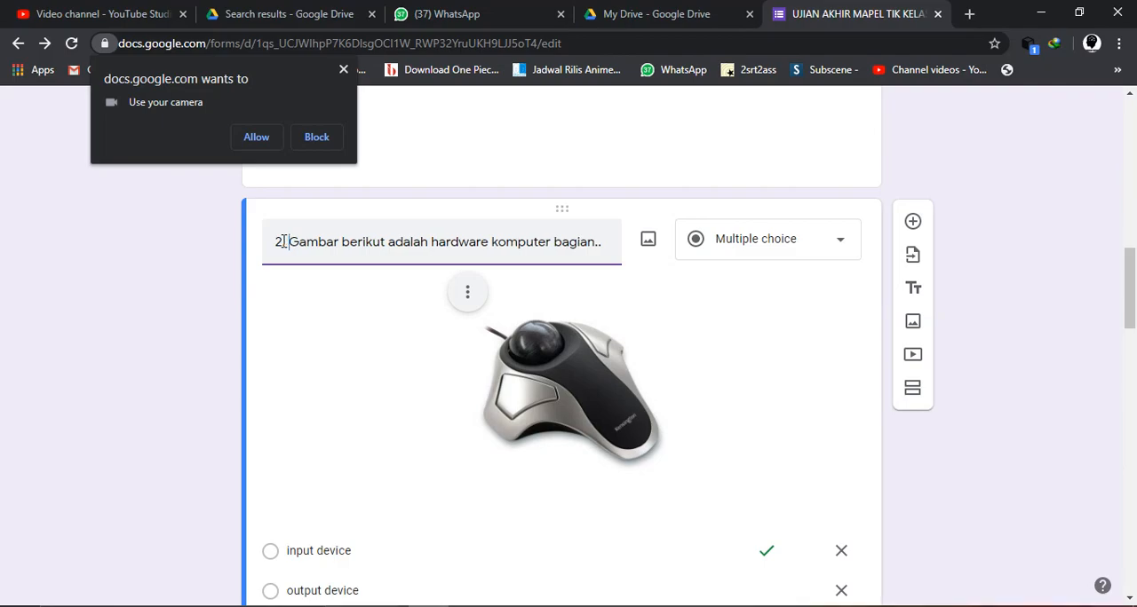
# - Turn on shuffled option order for question 2 about the pictured hardware
pyautogui.scroll(-3, 282, 242)
pyautogui.scroll(-3, 284, 246)
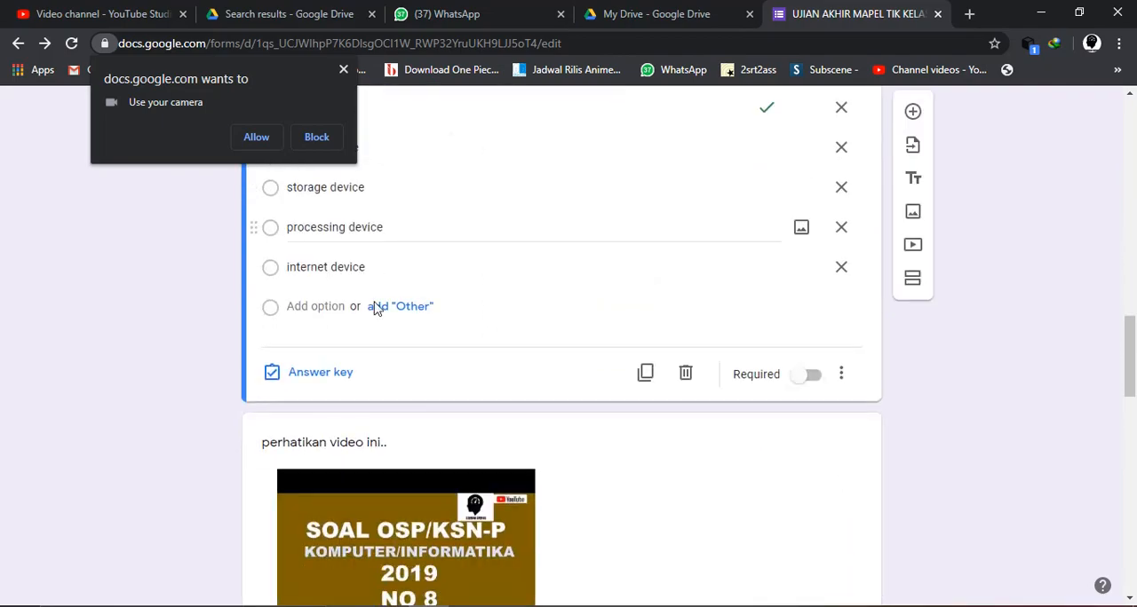
pyautogui.scroll(-1, 589, 386)
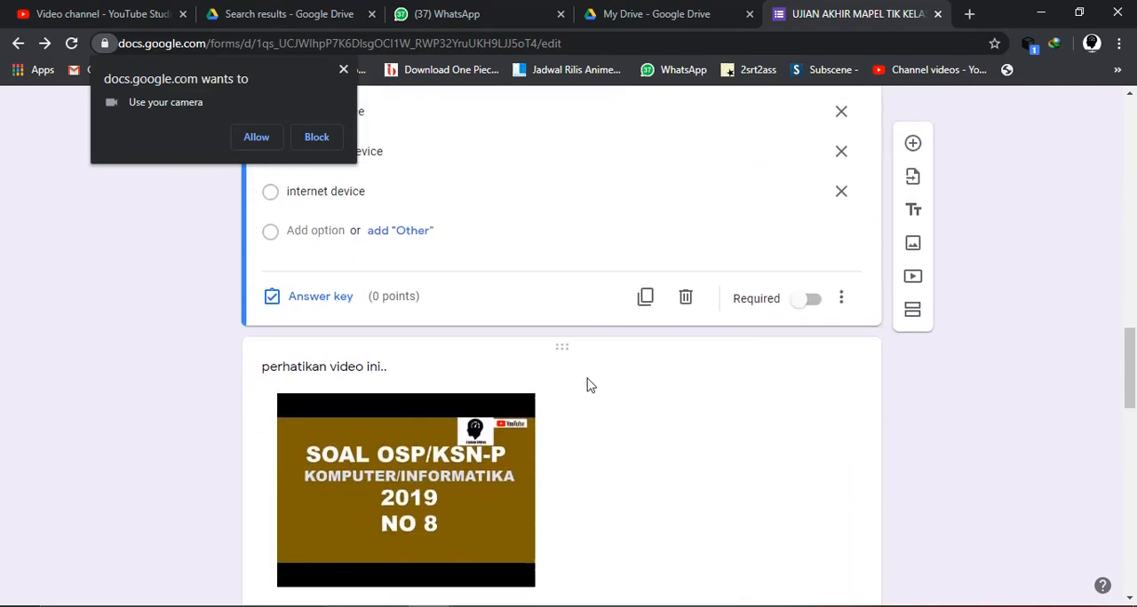
pyautogui.click(841, 302)
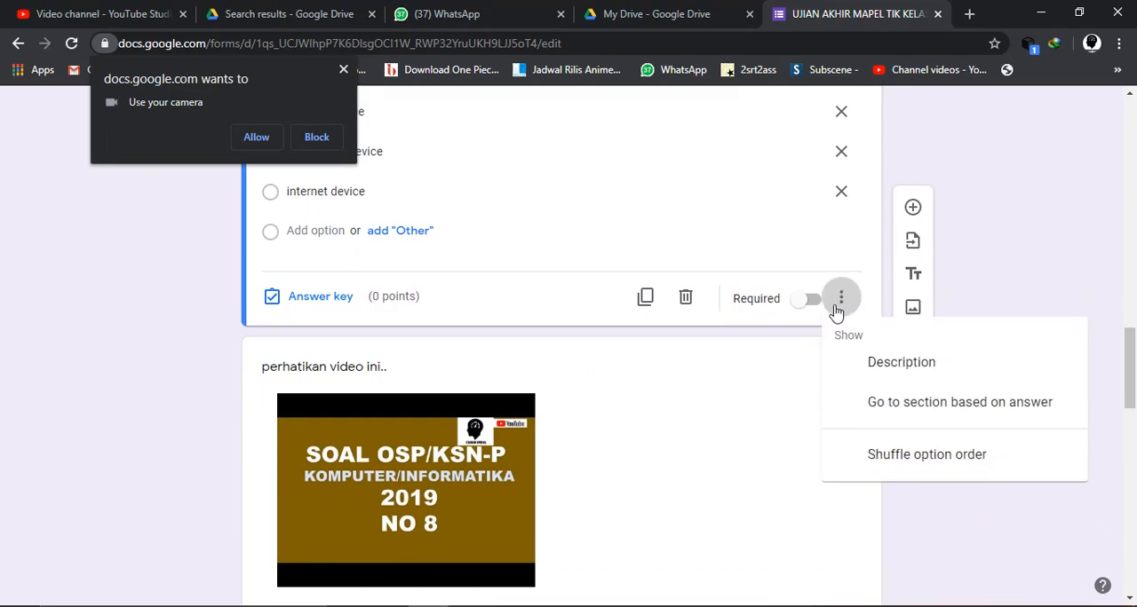
pyautogui.click(904, 460)
# - Number the "Lambang absolut pada Microsoft Excel ditandai dengan" question with the prefix "3."
pyautogui.scroll(-3, 615, 459)
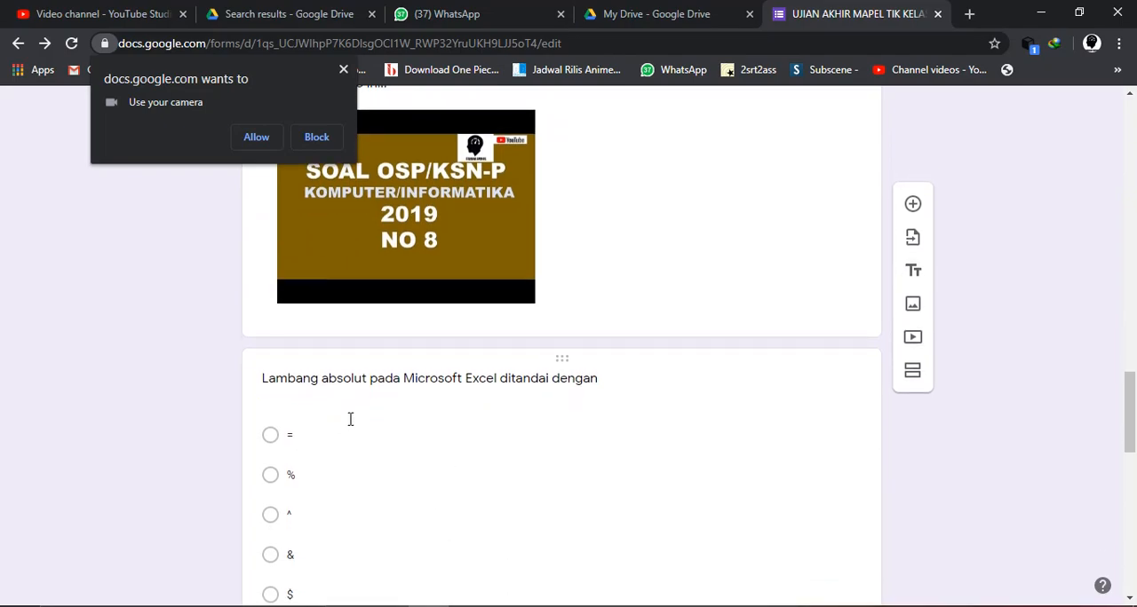
pyautogui.scroll(6, 353, 421)
pyautogui.scroll(3, 347, 411)
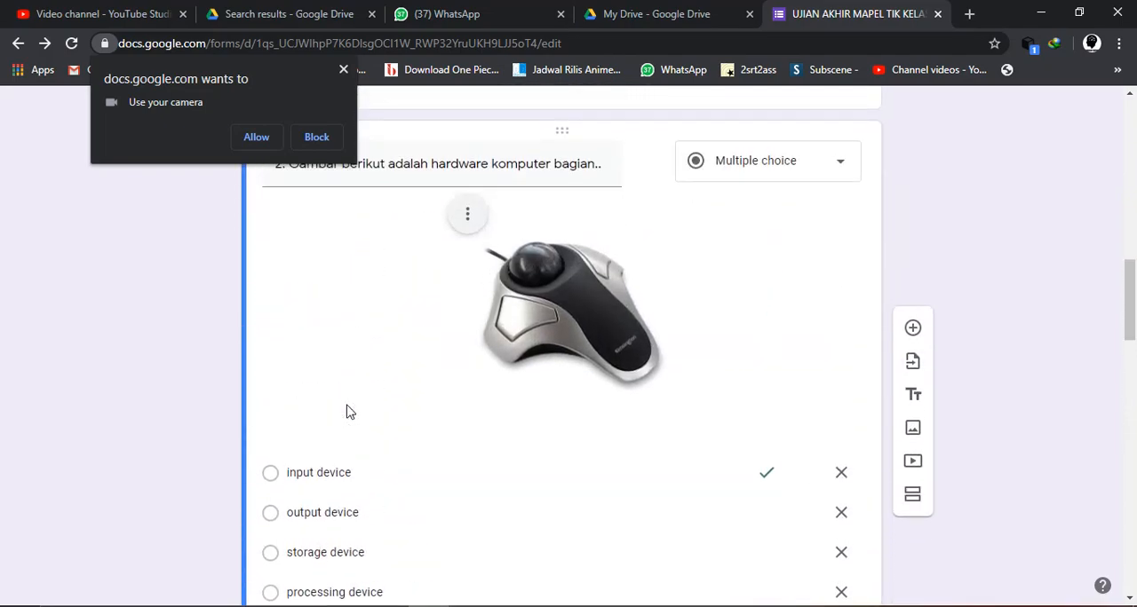
pyautogui.scroll(-9, 348, 411)
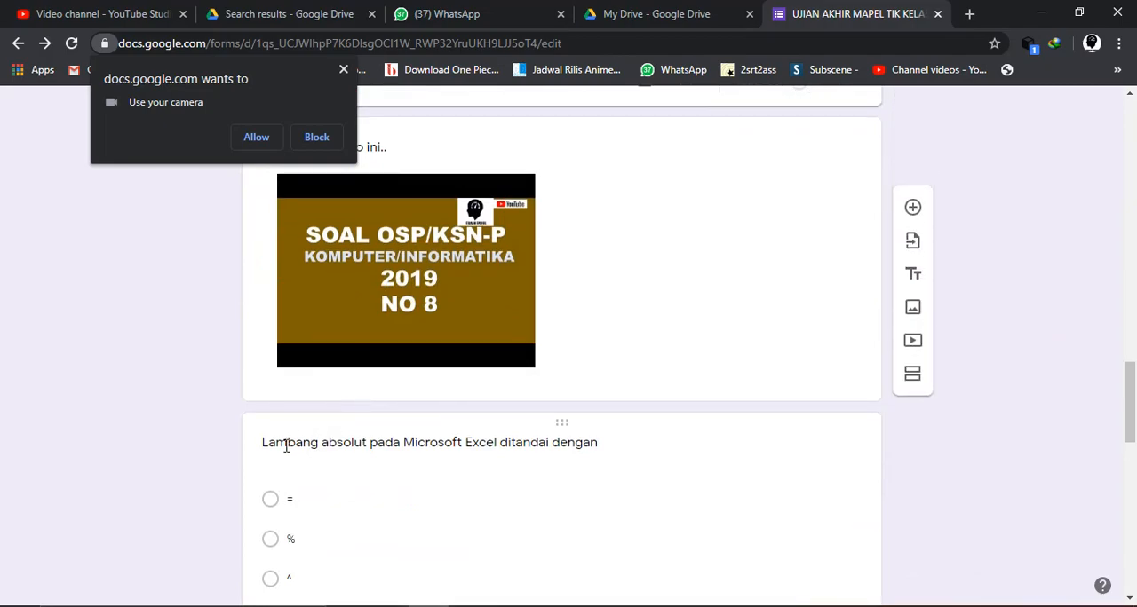
pyautogui.click(287, 441)
pyautogui.write('3')
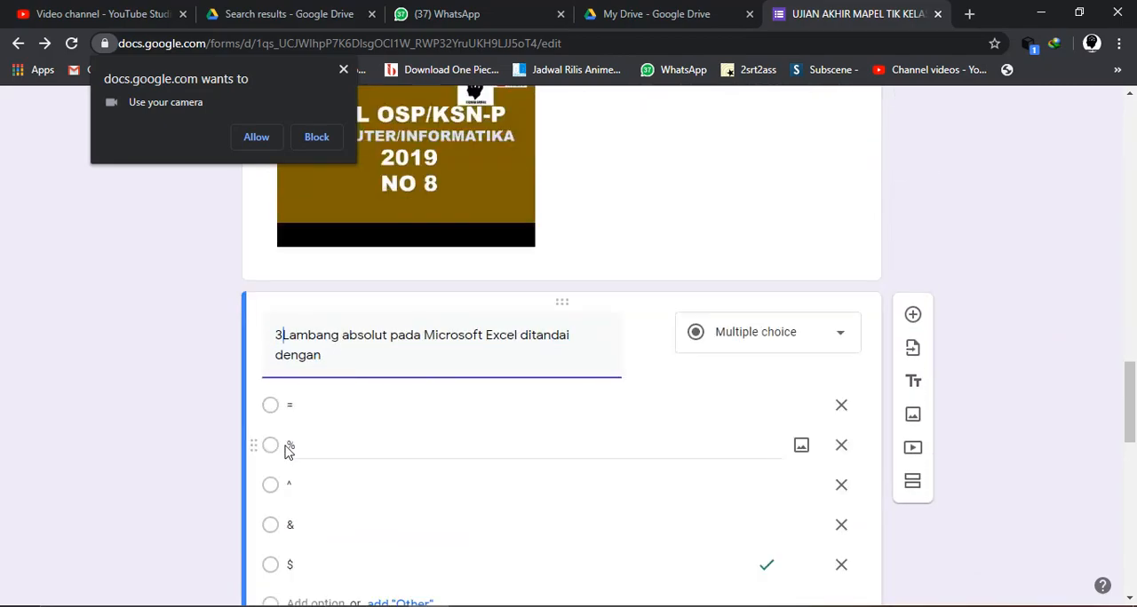
pyautogui.write('.')
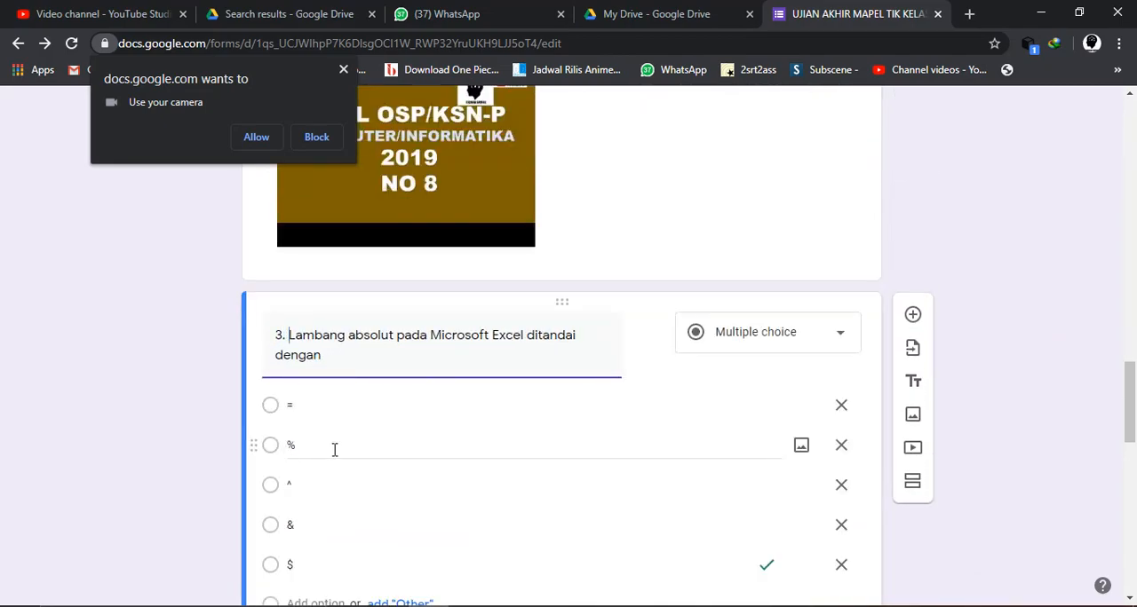
# - Number the "di bawah ini gambar input device yang benar adalah" question with the prefix "4."
pyautogui.scroll(-5, 329, 451)
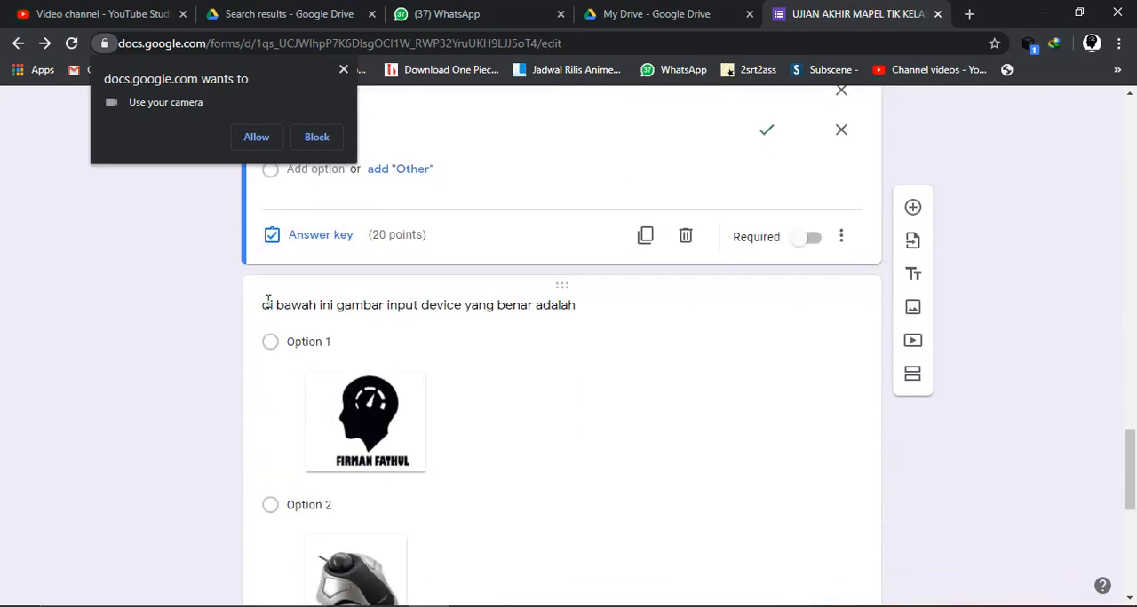
pyautogui.click(268, 304)
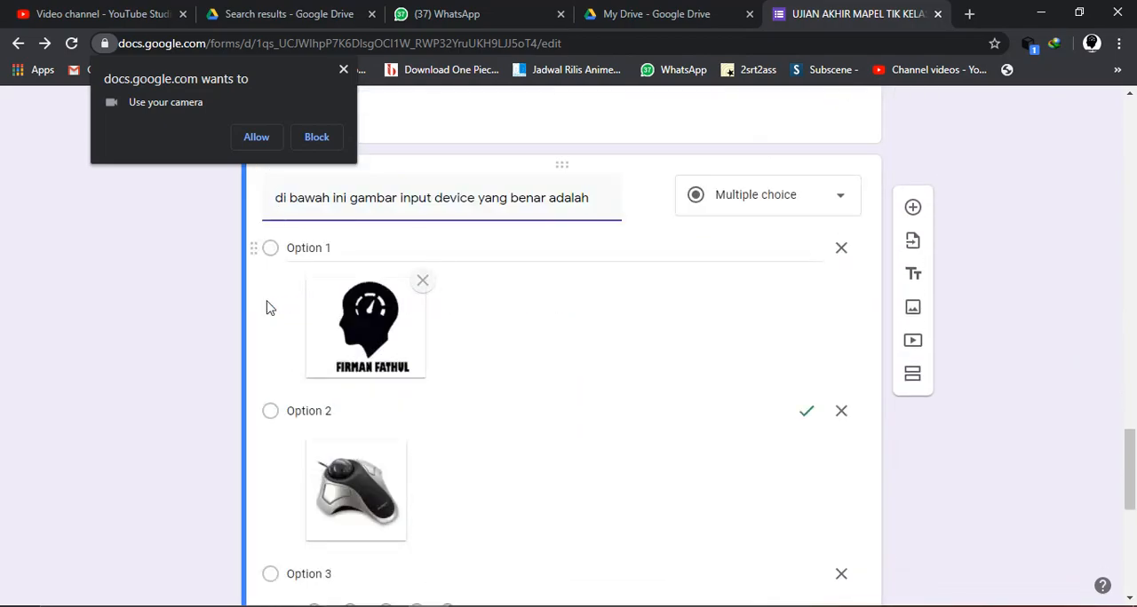
pyautogui.write('4.')
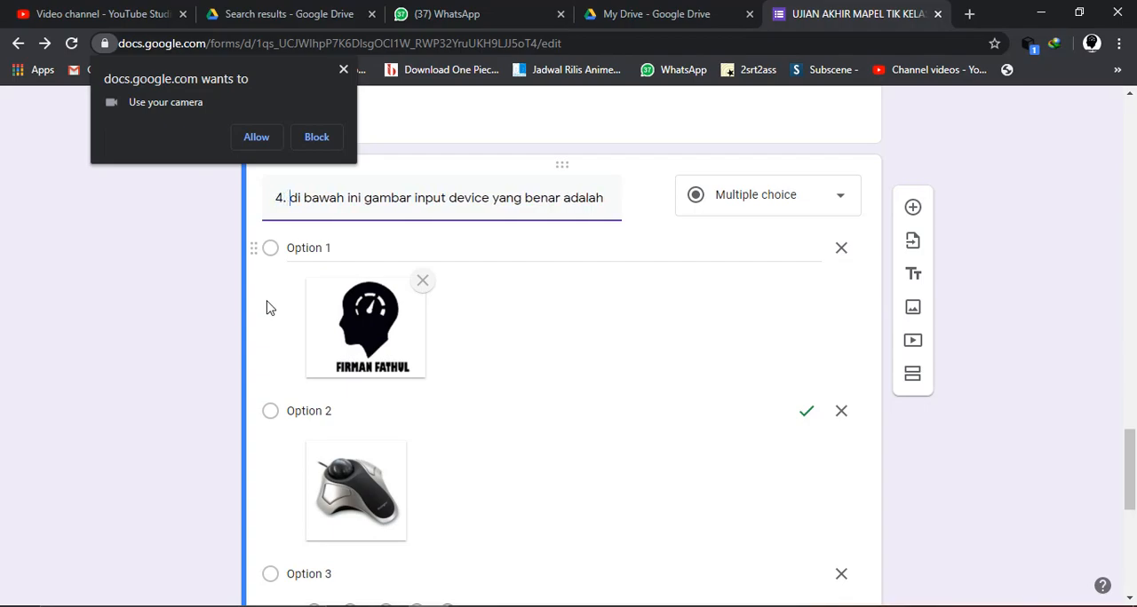
# - Set question 4's point value to 25 in its answer key and finish editing the key
pyautogui.scroll(-4, 271, 307)
pyautogui.scroll(-2, 271, 307)
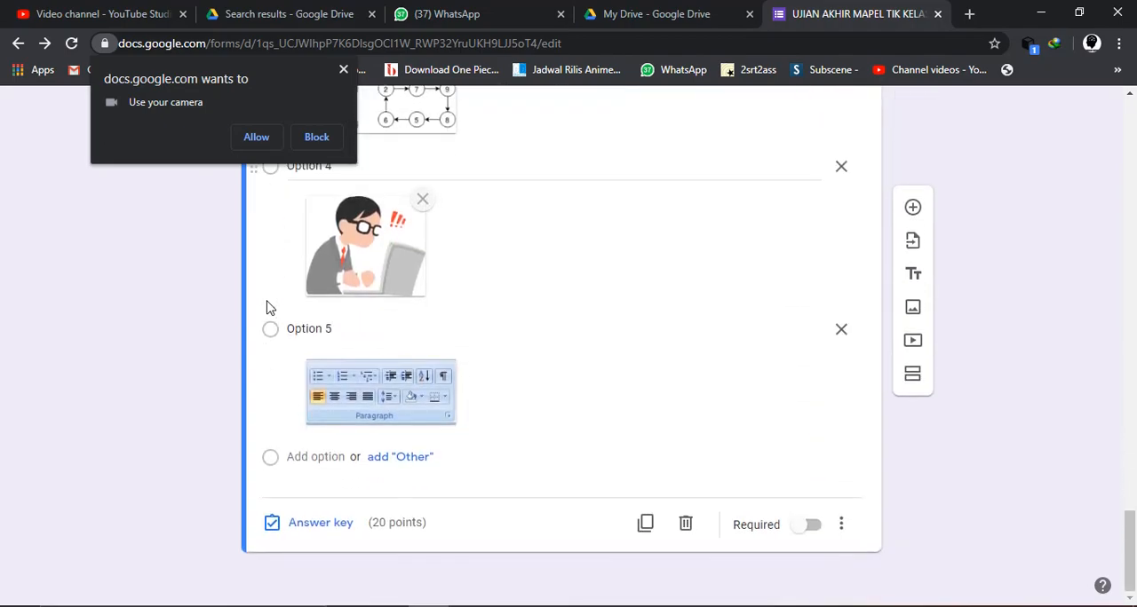
pyautogui.click(323, 524)
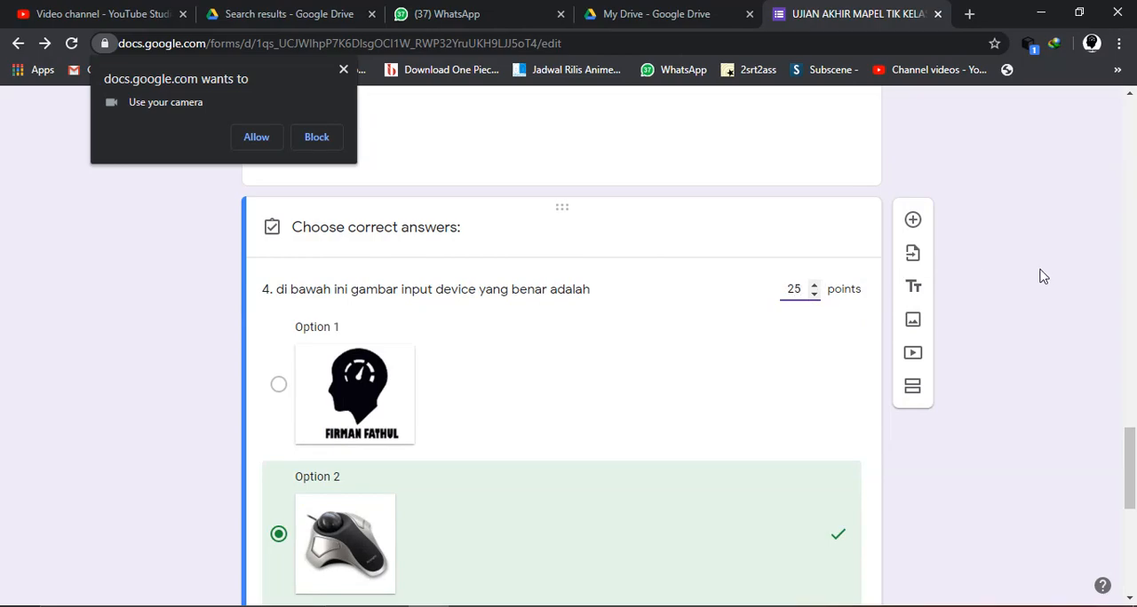
pyautogui.scroll(-3, 1033, 272)
pyautogui.scroll(-2, 852, 542)
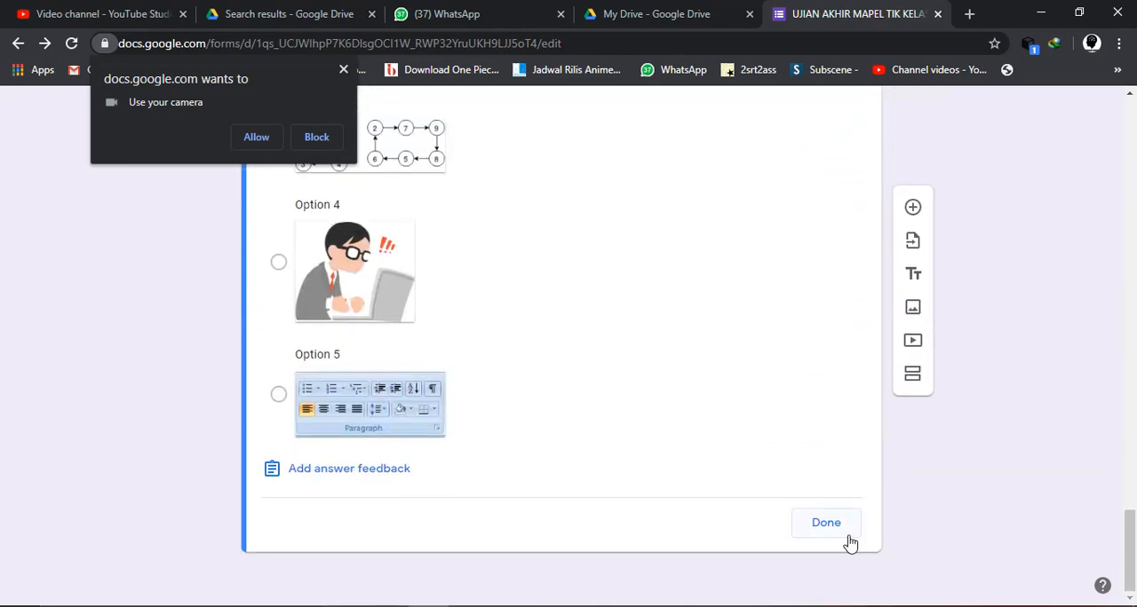
pyautogui.click(826, 524)
# - Set question 3's point value to 25 in its answer key and finish editing the key
pyautogui.scroll(2, 571, 487)
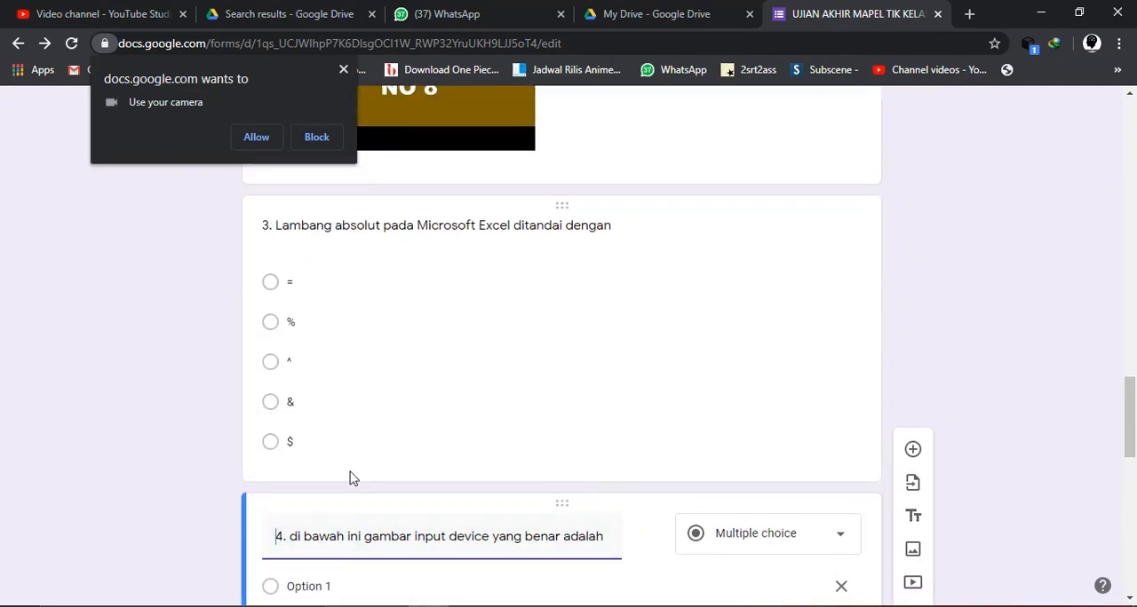
pyautogui.click(306, 230)
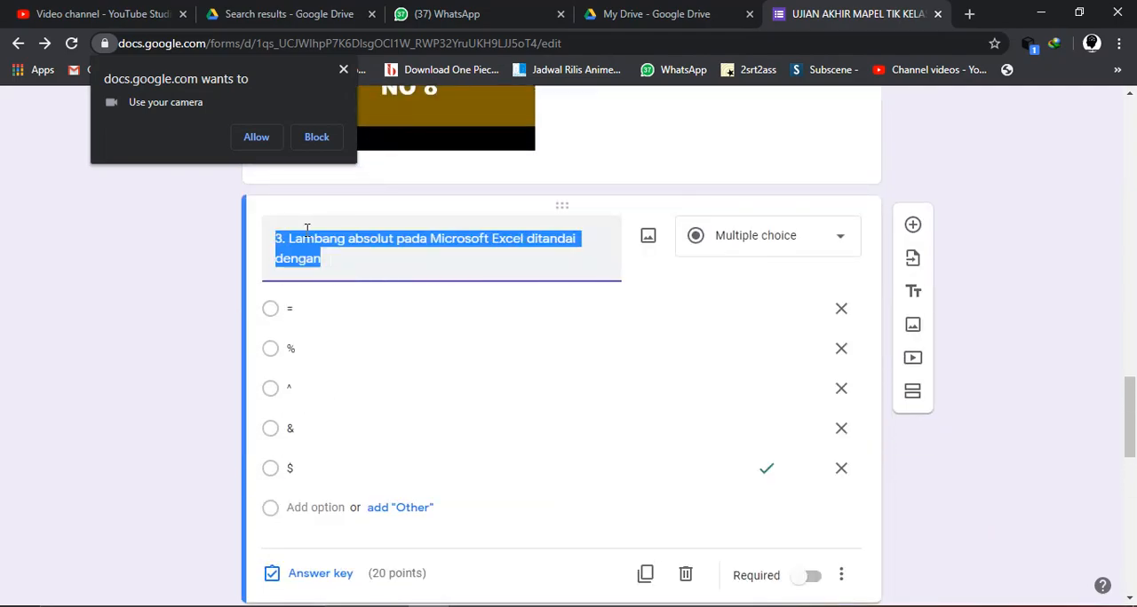
pyautogui.scroll(-1, 406, 419)
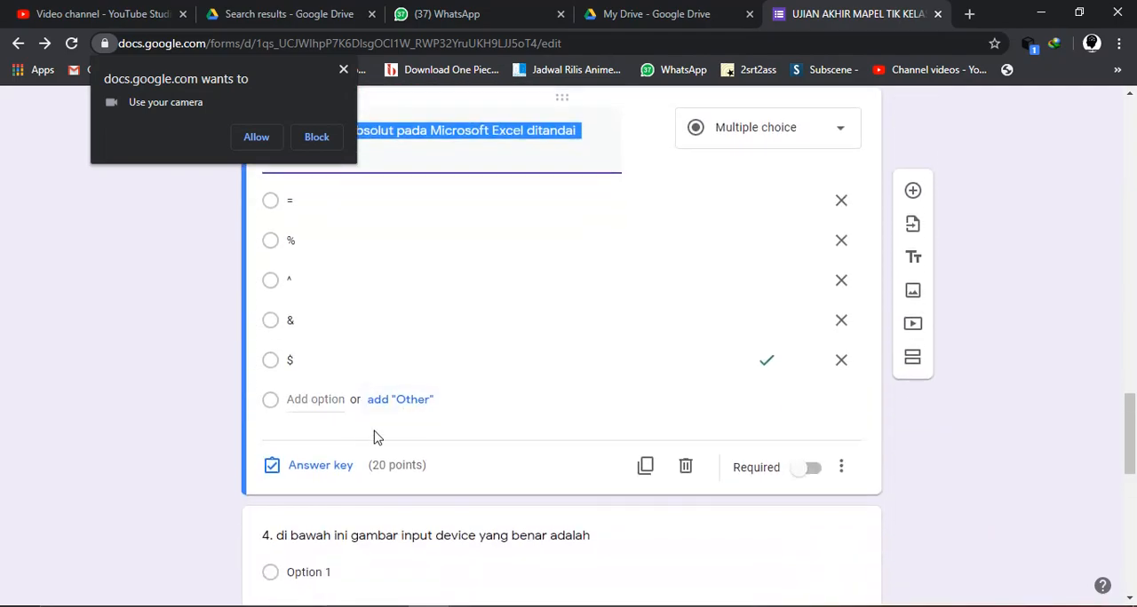
pyautogui.click(311, 470)
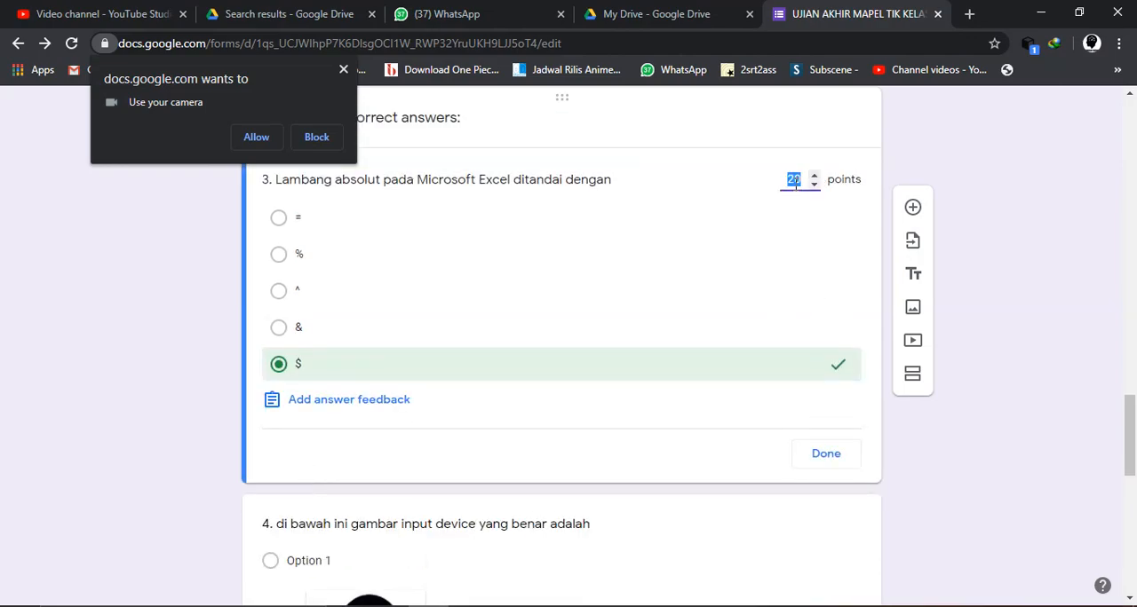
pyautogui.click(826, 454)
# - Set question 2's point value to 25 in its answer key and finish editing the key
pyautogui.scroll(3, 642, 347)
pyautogui.scroll(6, 642, 336)
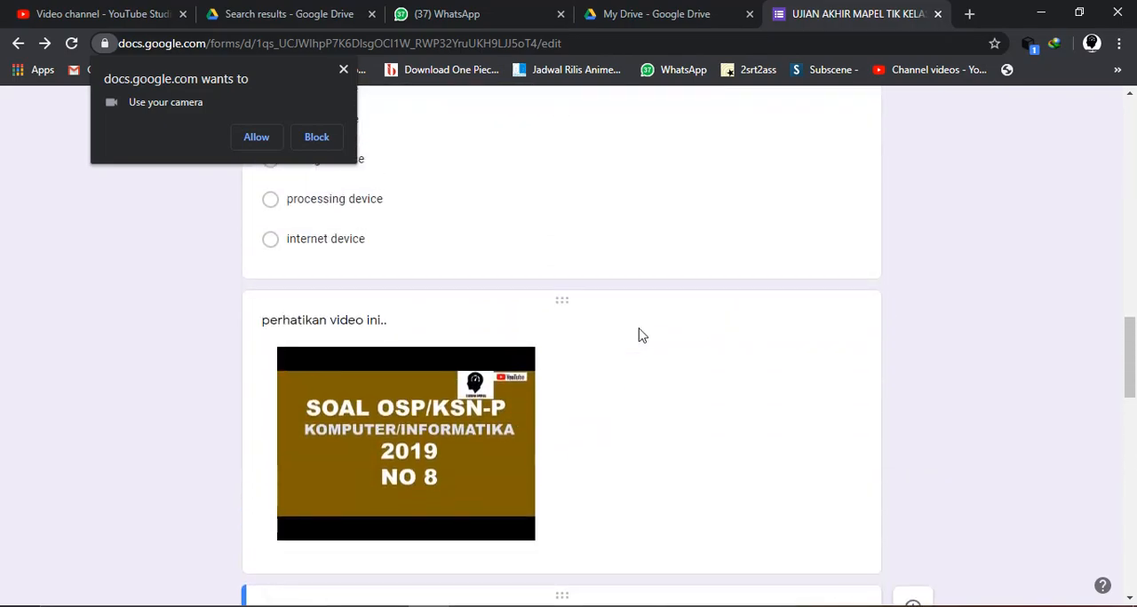
pyautogui.scroll(1, 371, 400)
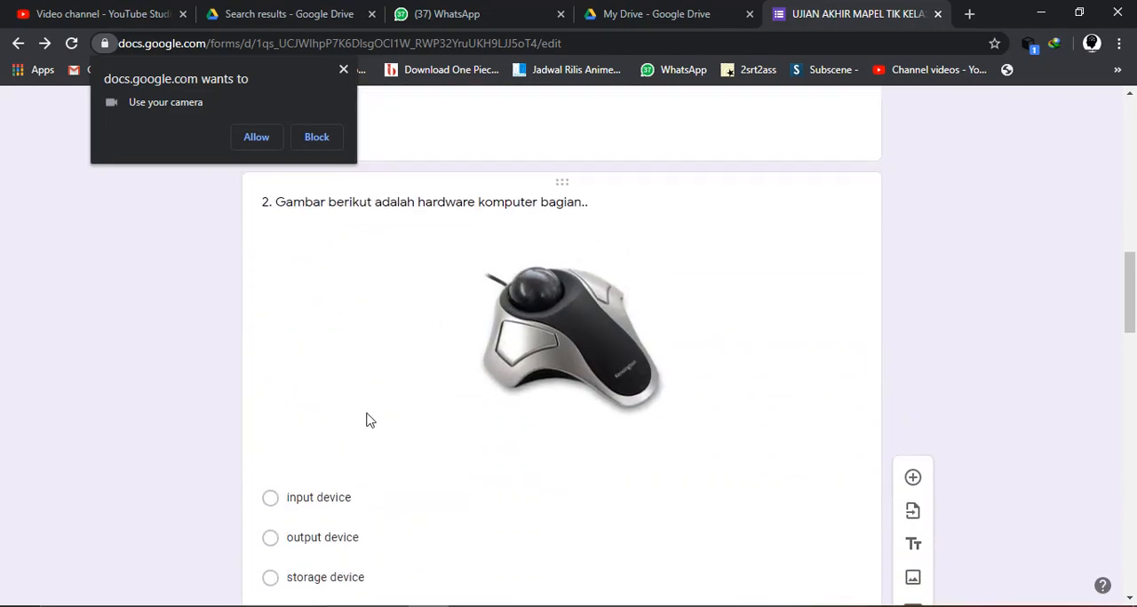
pyautogui.click(348, 202)
pyautogui.scroll(-3, 450, 414)
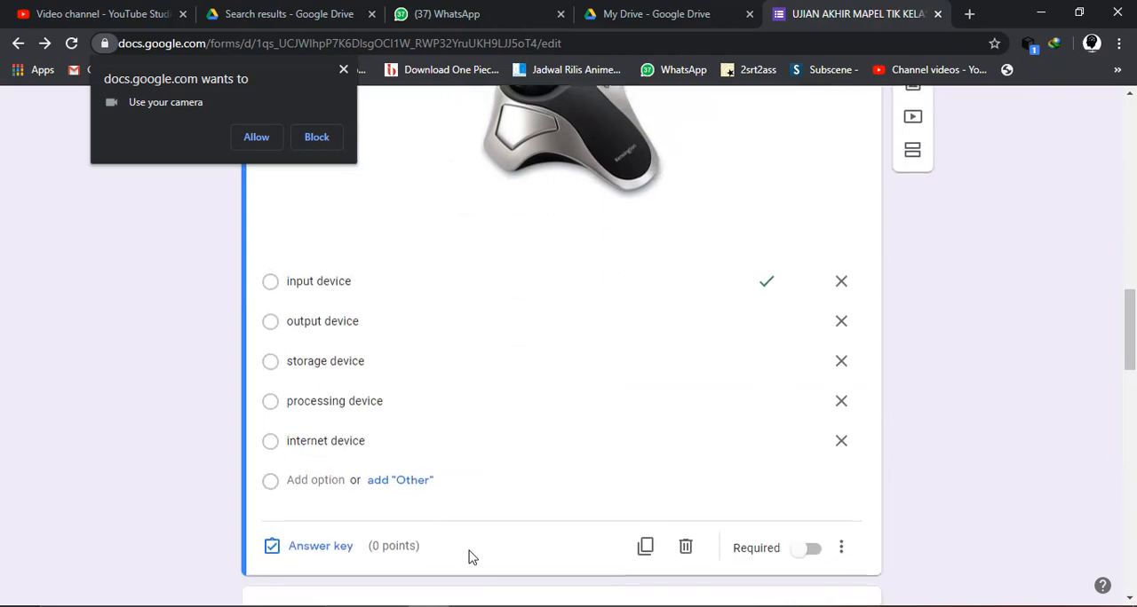
pyautogui.click(319, 504)
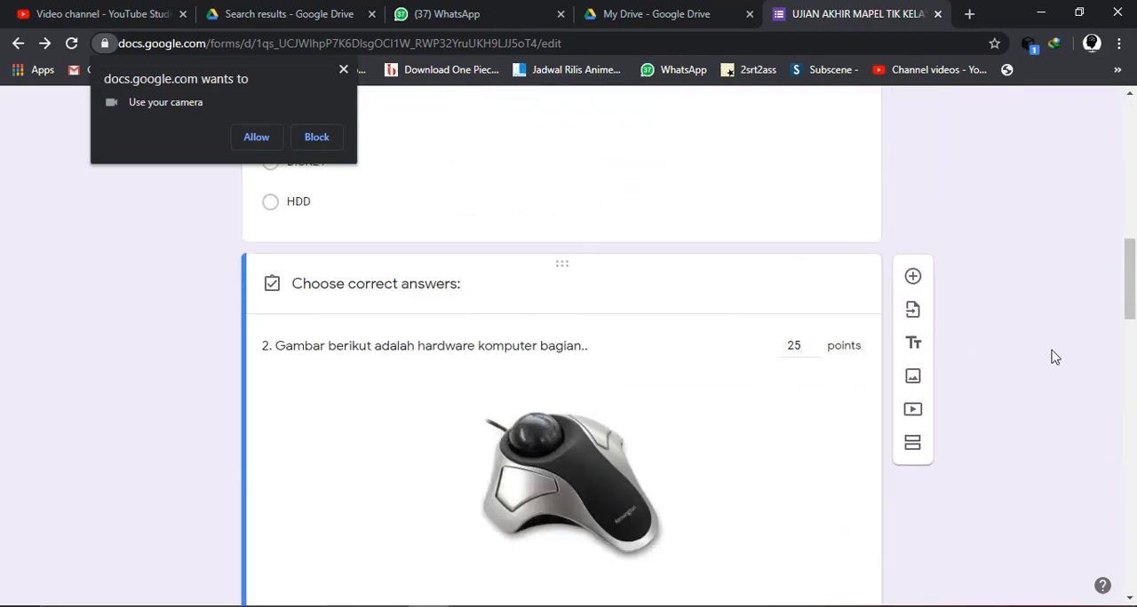
pyautogui.scroll(-4, 872, 549)
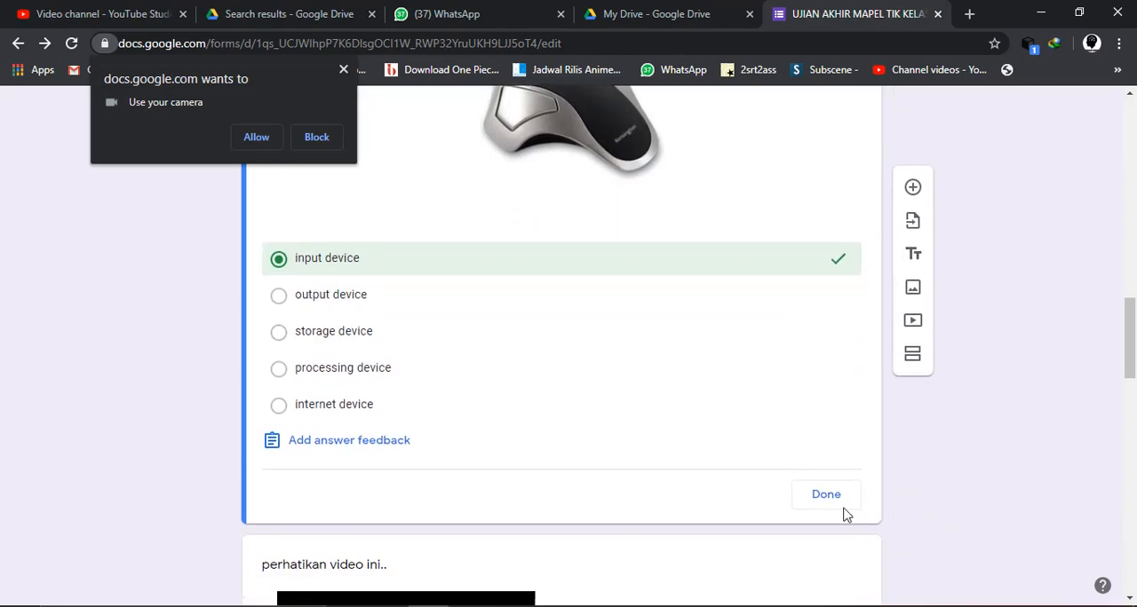
pyautogui.click(827, 506)
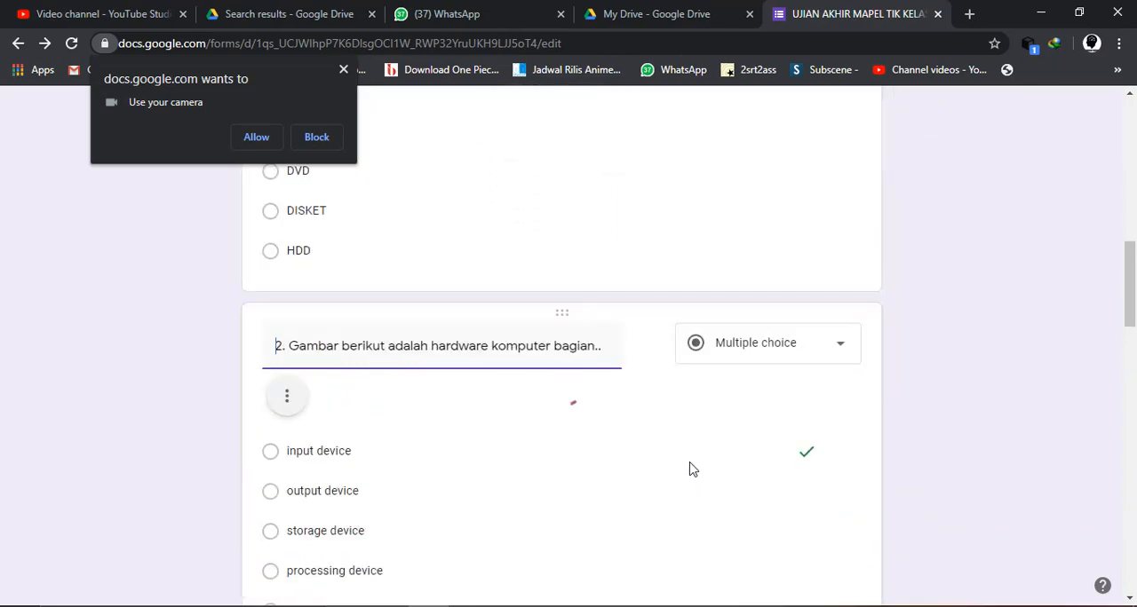
# - Set question 1's point value to 25 in its answer key and finish editing the key
pyautogui.scroll(6, 693, 468)
pyautogui.scroll(-4, 689, 468)
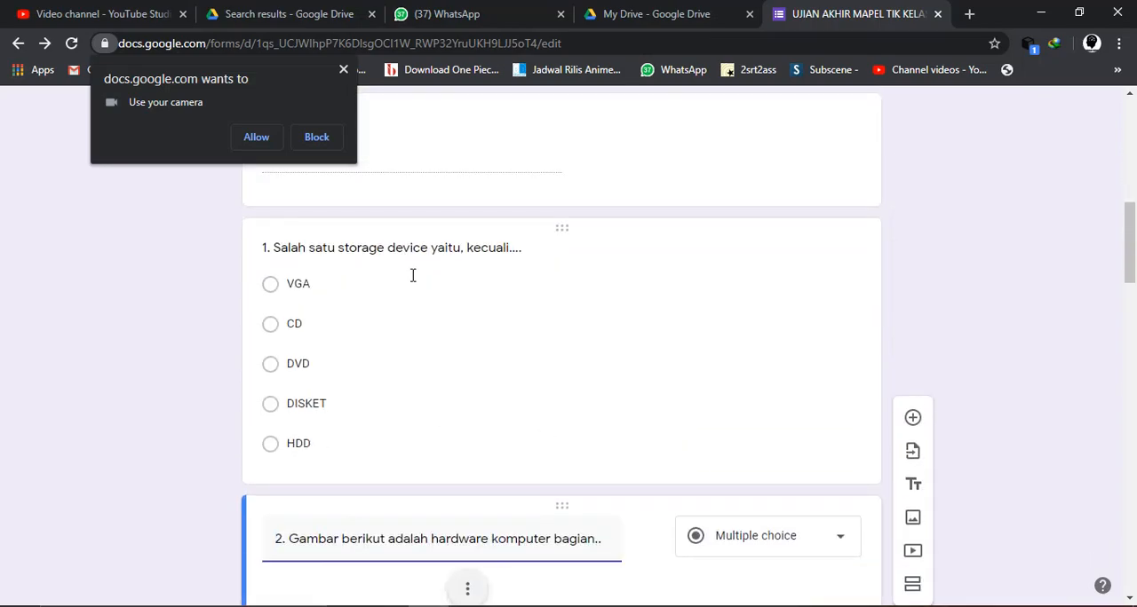
pyautogui.click(413, 275)
pyautogui.scroll(-1, 425, 391)
pyautogui.click(281, 397)
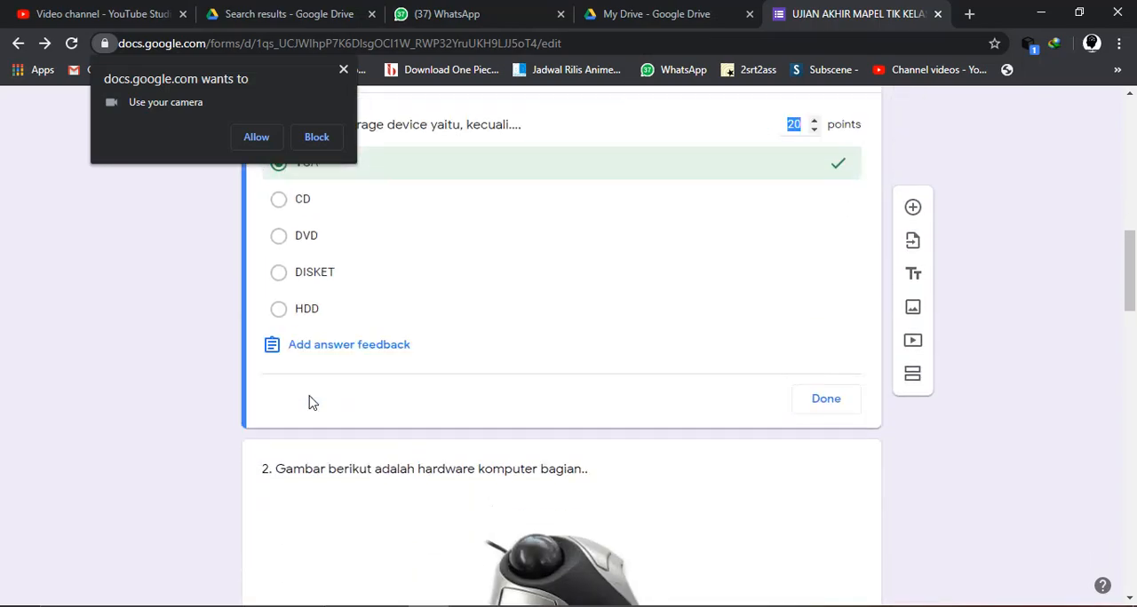
pyautogui.write('25')
pyautogui.click(822, 401)
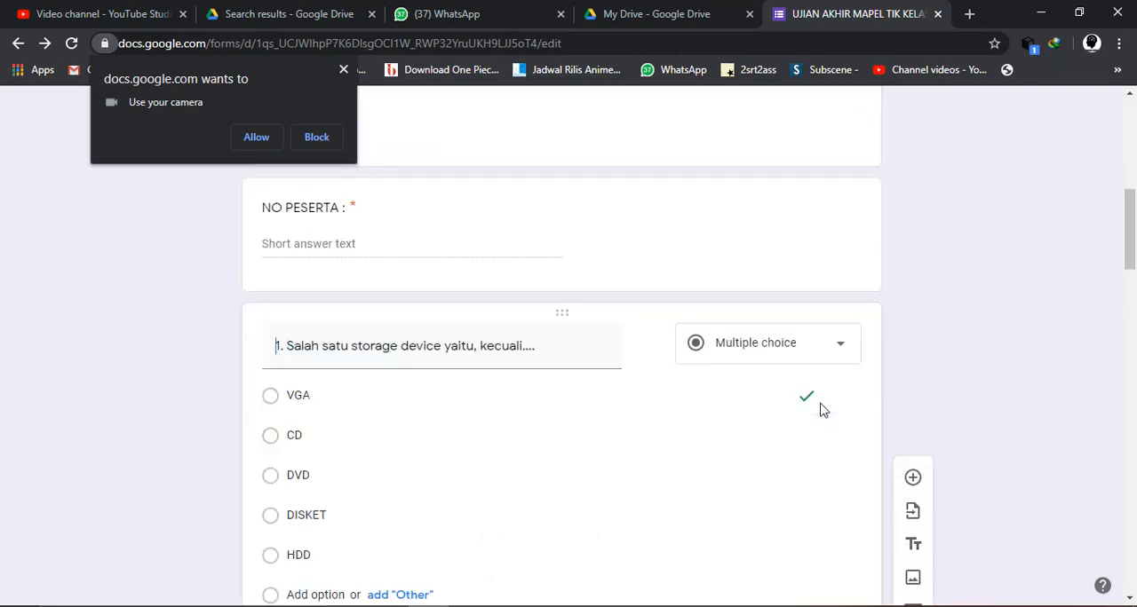
# - Look back over the numbered questions and dismiss the browser's camera permission request
pyautogui.scroll(-5, 679, 479)
pyautogui.scroll(-3, 679, 481)
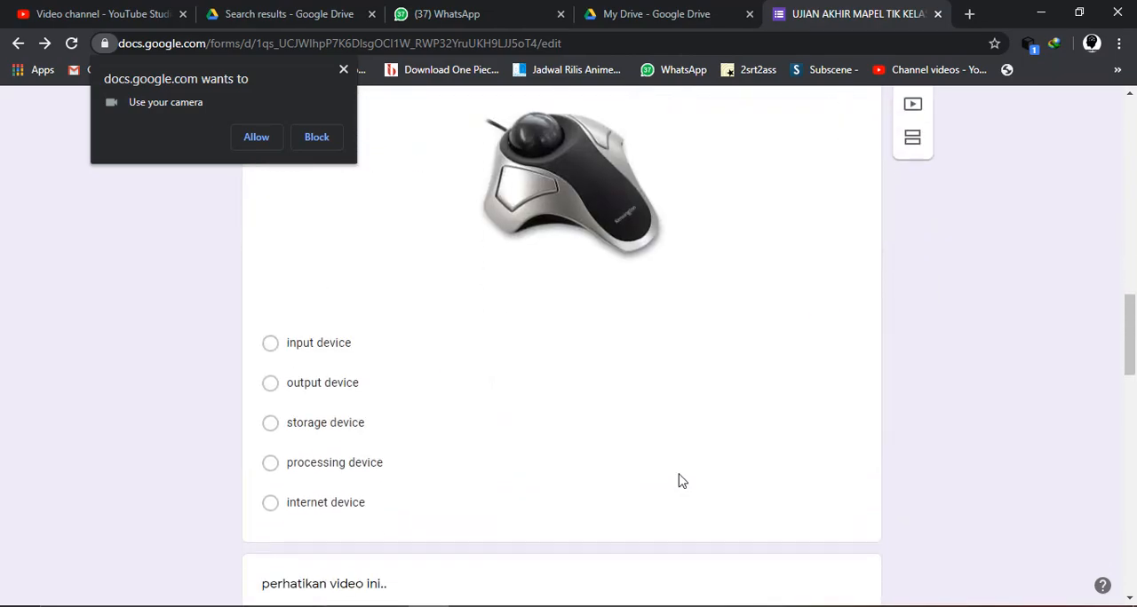
pyautogui.click(329, 459)
pyautogui.scroll(-12, 332, 470)
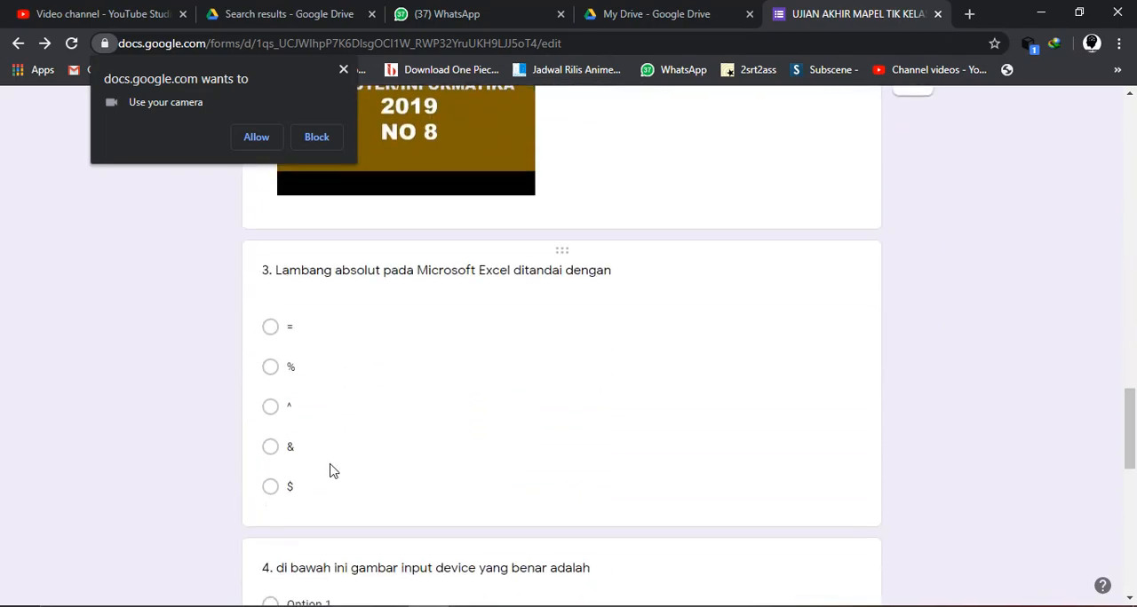
pyautogui.scroll(3, 263, 182)
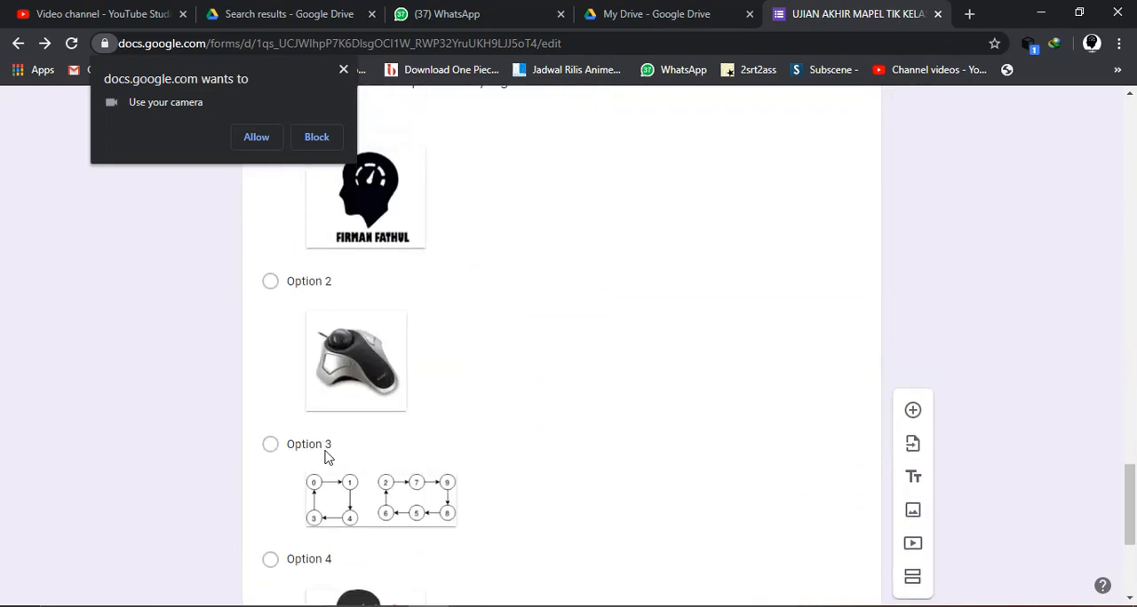
pyautogui.click(343, 72)
# - View the existing forms available for importing questions and close the picker without selecting one
pyautogui.scroll(10, 713, 269)
pyautogui.scroll(-5, 717, 270)
pyautogui.scroll(2, 716, 269)
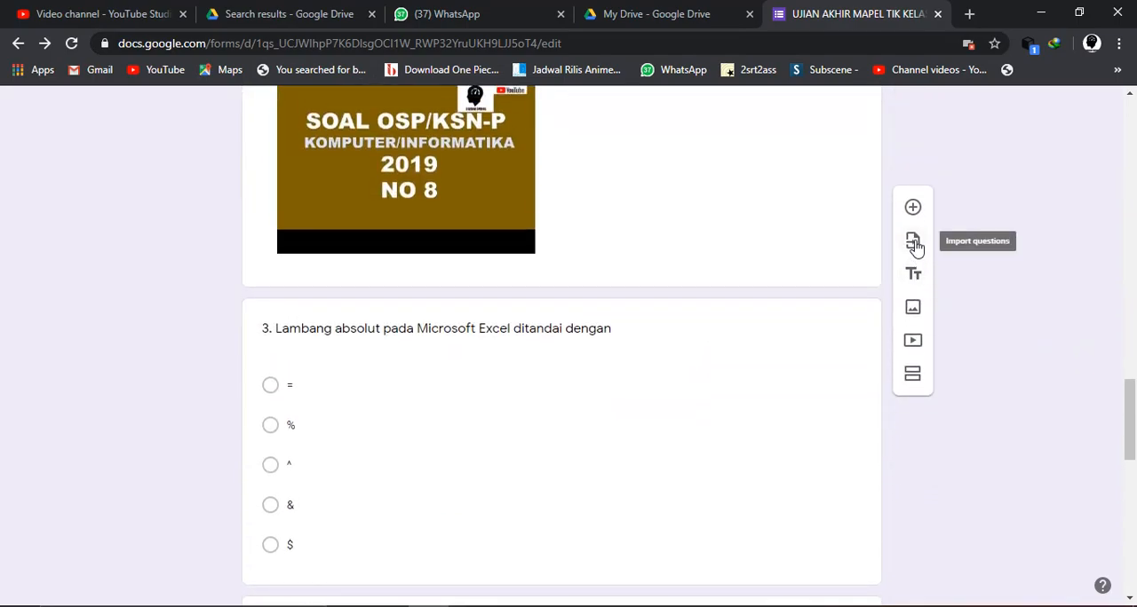
pyautogui.scroll(10, 821, 243)
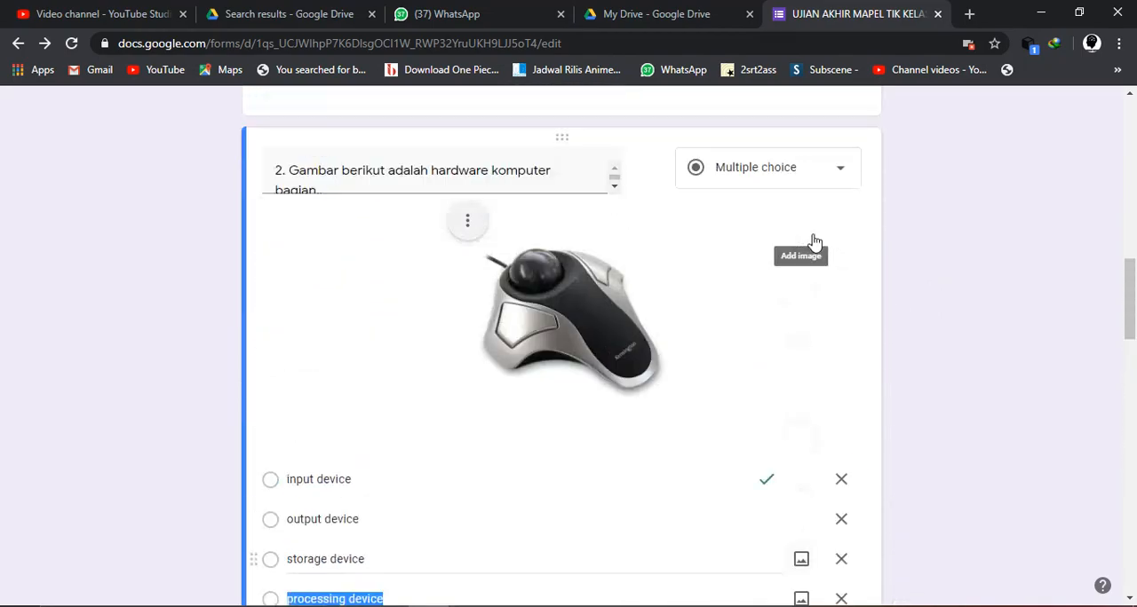
pyautogui.scroll(-5, 813, 239)
pyautogui.scroll(15, 811, 241)
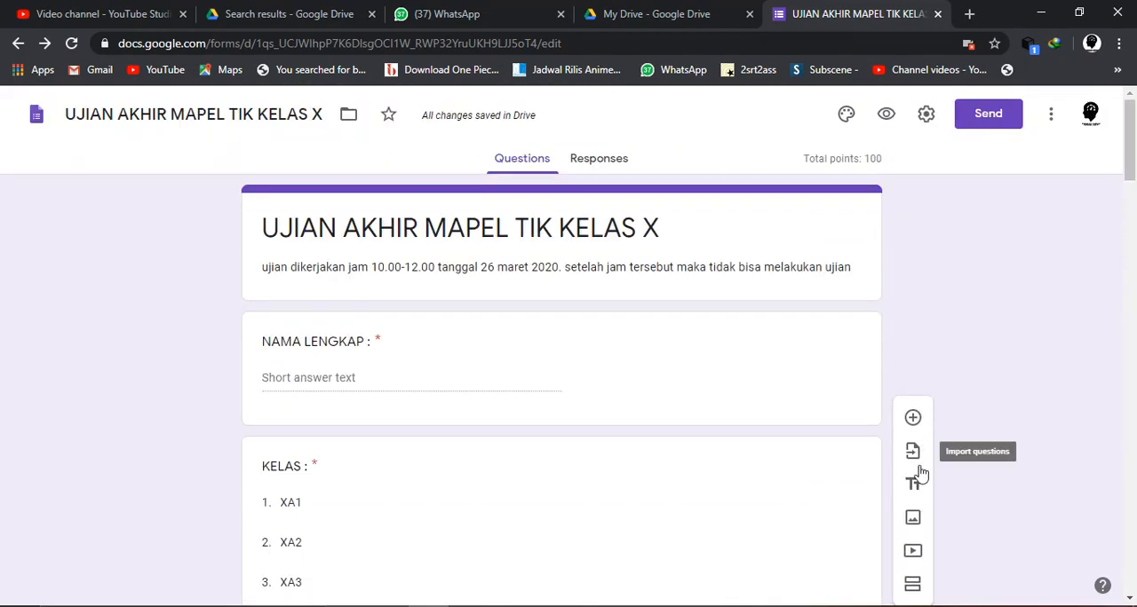
pyautogui.click(913, 463)
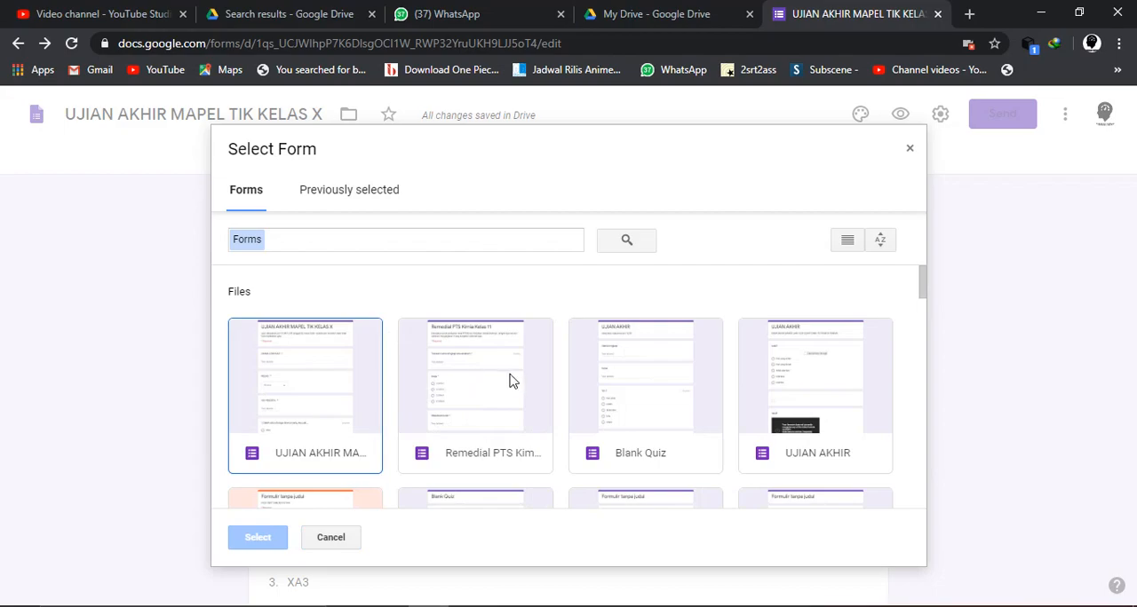
pyautogui.click(910, 151)
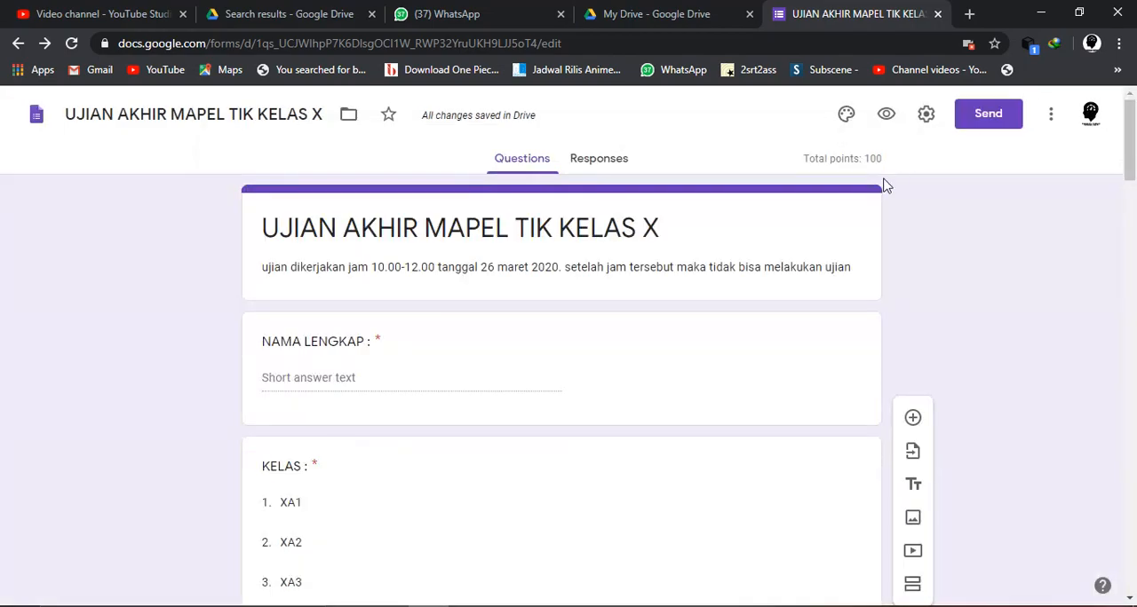
# - Add two blank title-and-description blocks below question 2 about the pictured hardware
pyautogui.click(912, 489)
pyautogui.moveTo(759, 307); pyautogui.dragTo(915, 487)
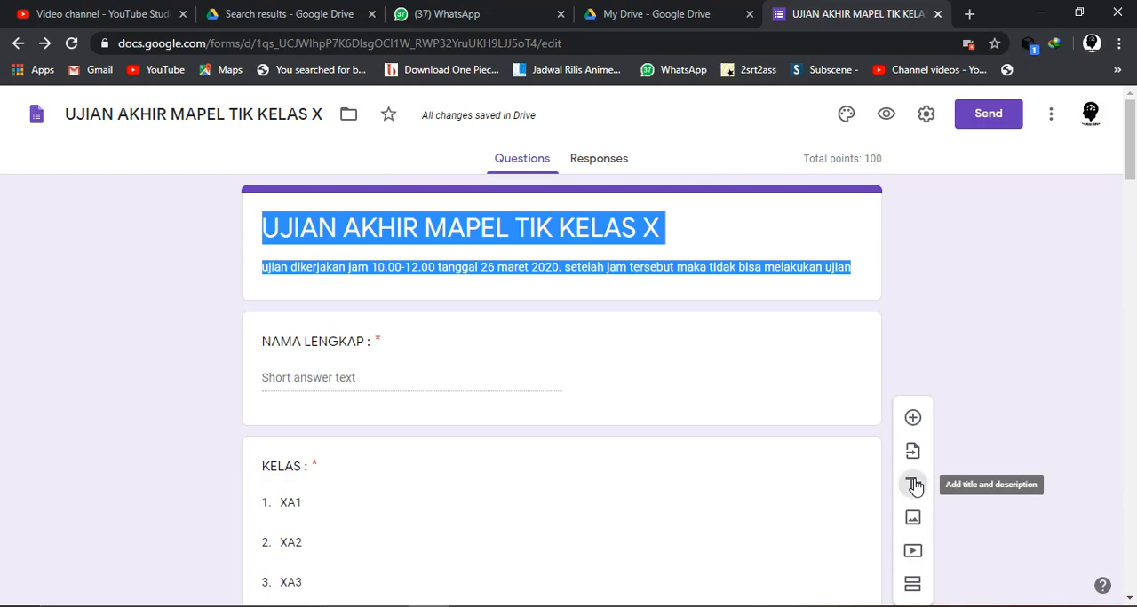
pyautogui.click(914, 487)
pyautogui.scroll(-20, 678, 510)
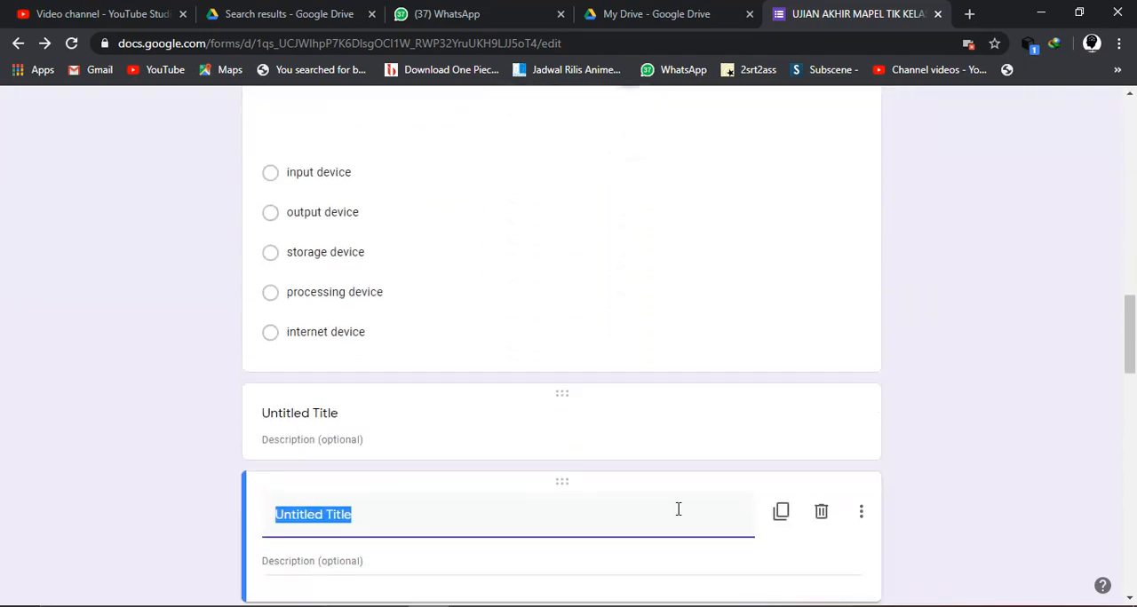
pyautogui.scroll(-7, 679, 515)
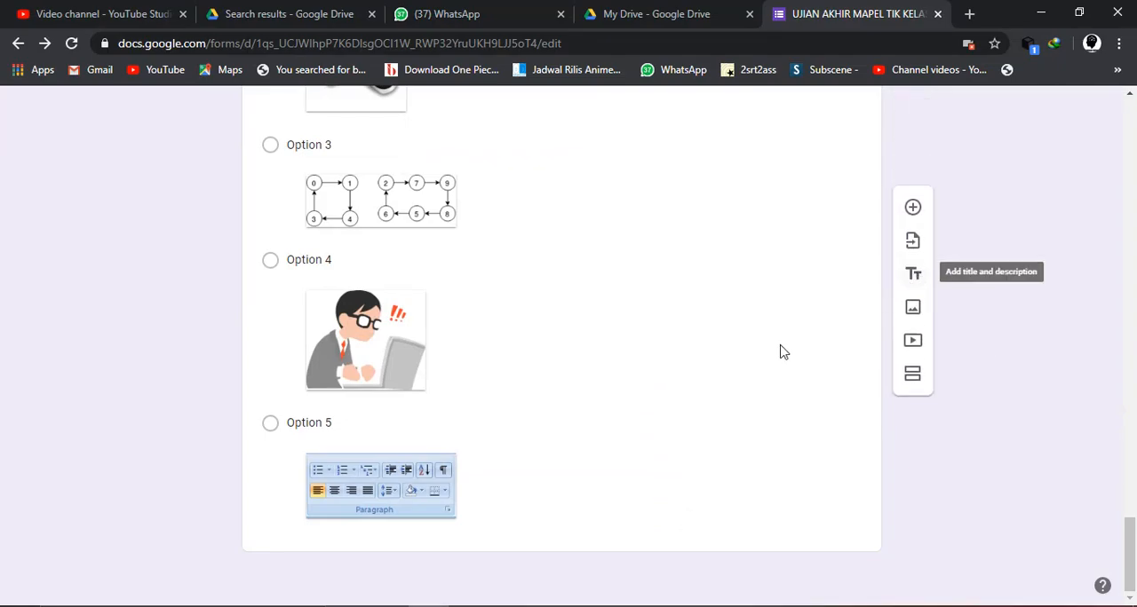
# - Add two more blank title-and-description blocks to the quiz form
pyautogui.scroll(5, 766, 364)
pyautogui.scroll(10, 762, 360)
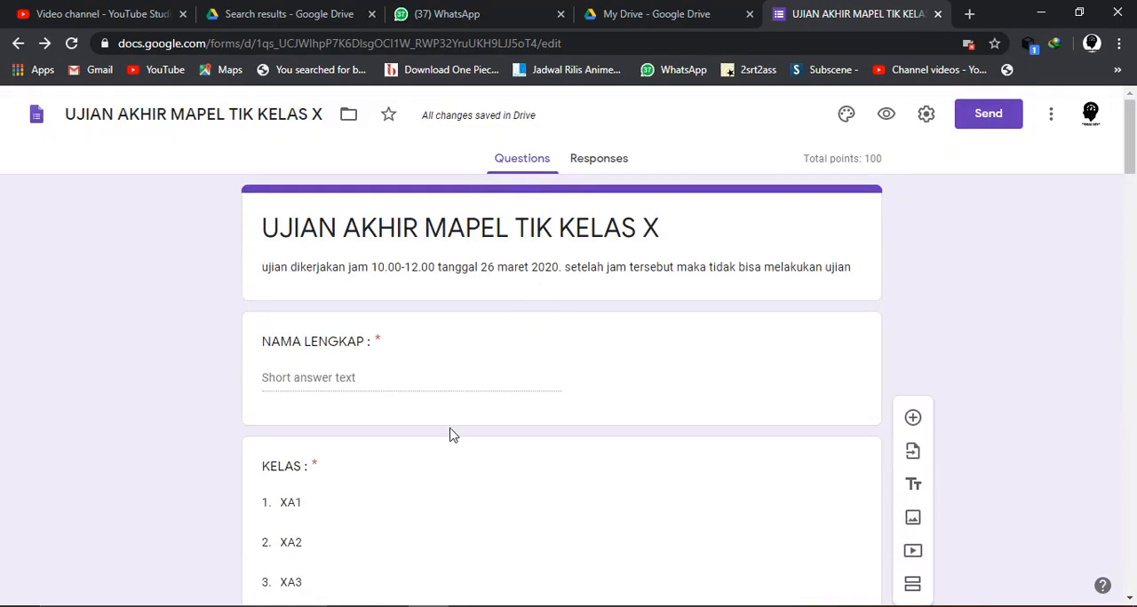
pyautogui.click(915, 483)
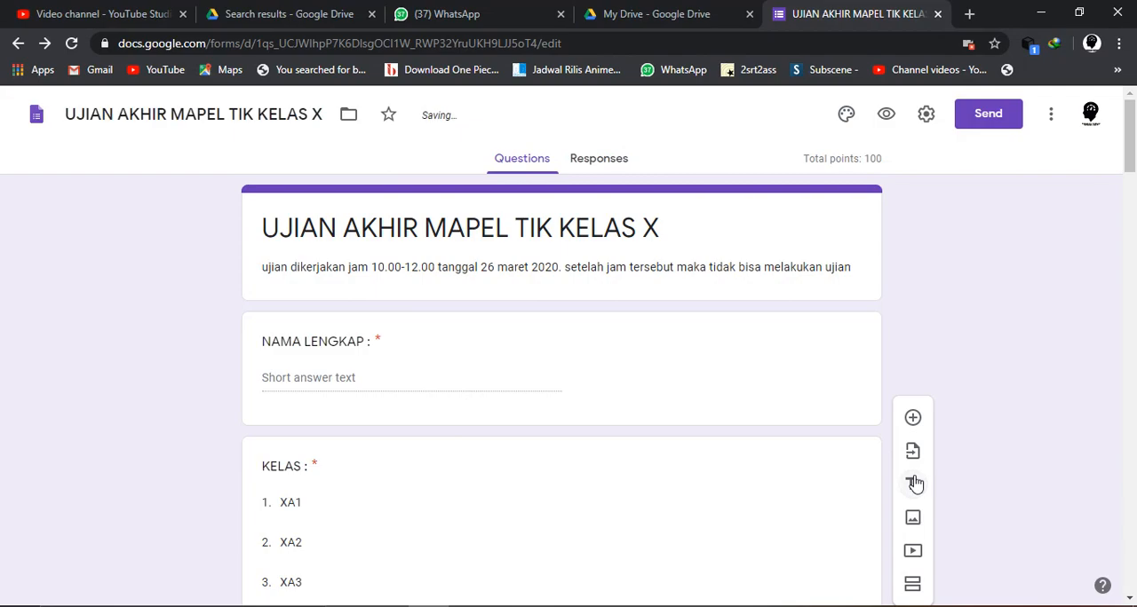
pyautogui.click(594, 161)
pyautogui.click(522, 161)
pyautogui.scroll(-2, 673, 431)
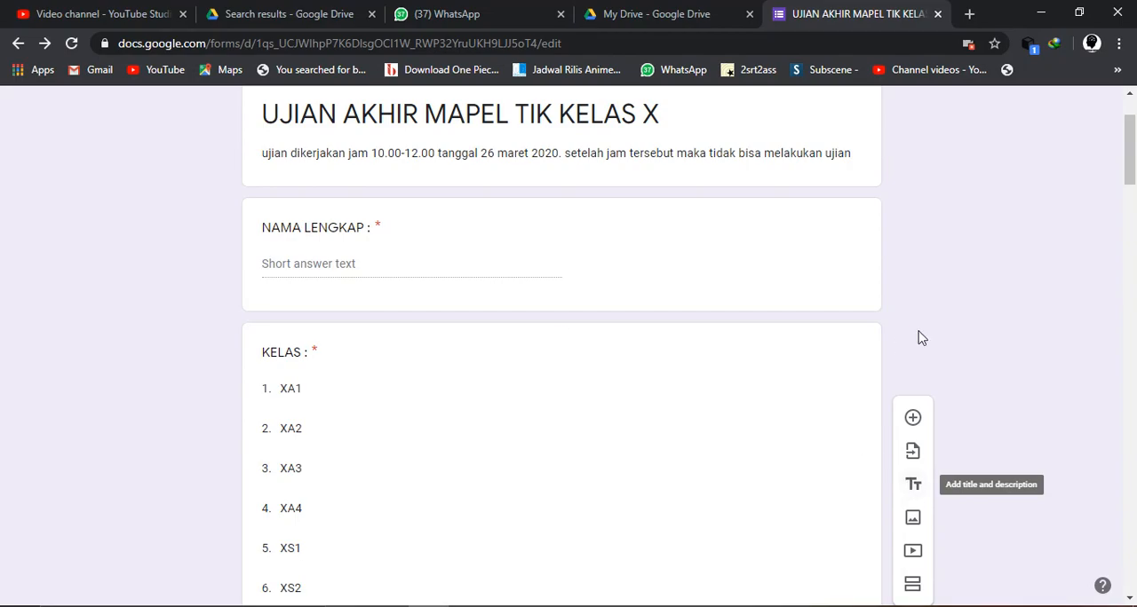
pyautogui.scroll(2, 938, 322)
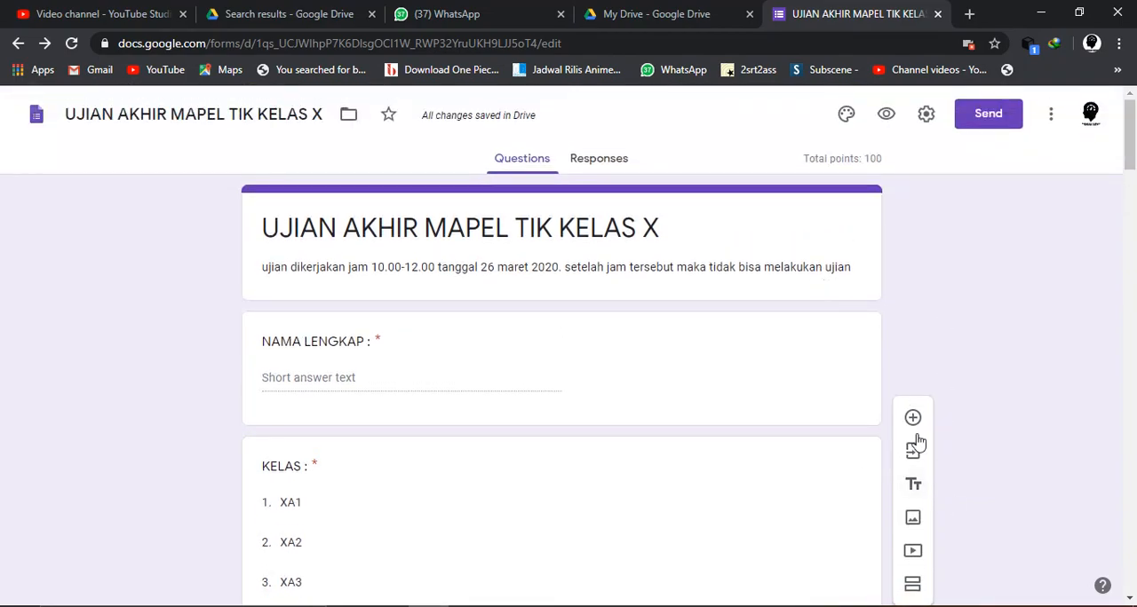
pyautogui.click(916, 489)
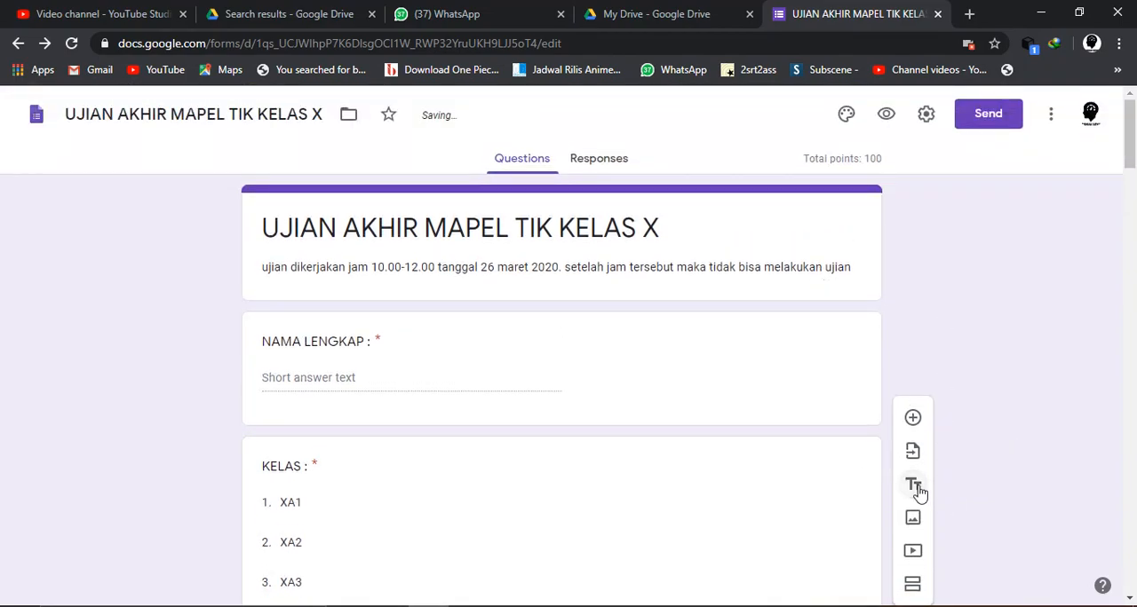
pyautogui.scroll(-15, 702, 477)
pyautogui.scroll(-4, 702, 476)
pyautogui.scroll(15, 702, 475)
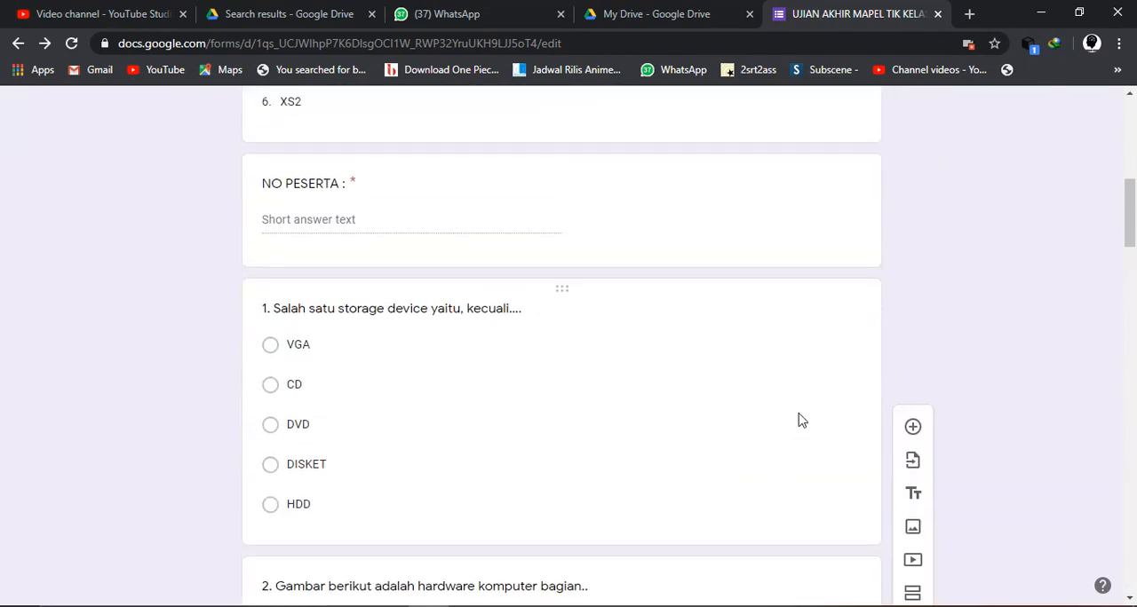
pyautogui.scroll(7, 800, 421)
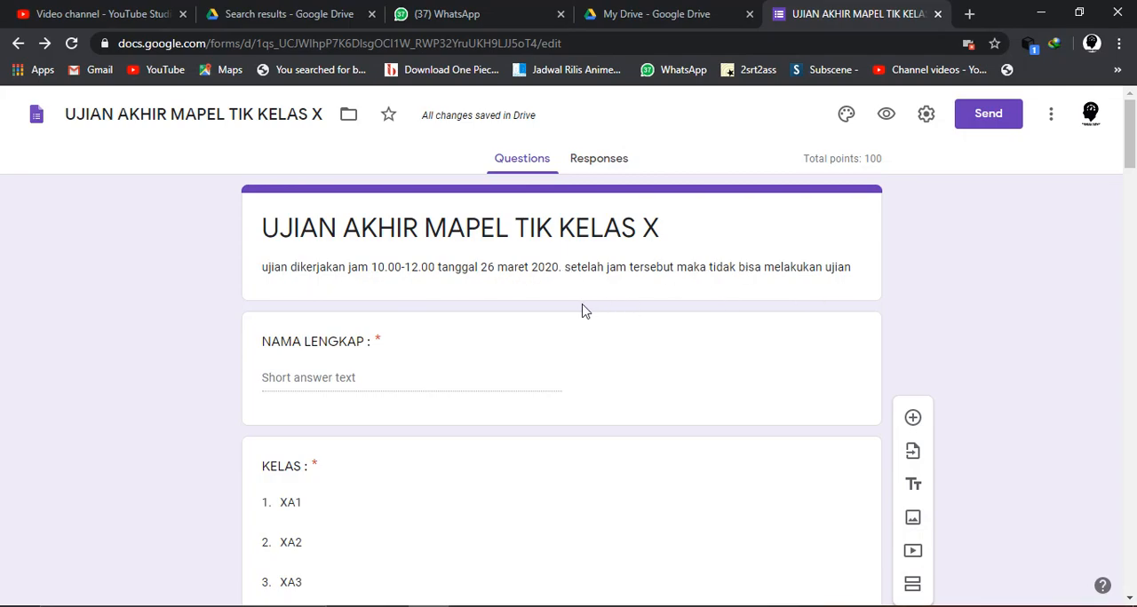
pyautogui.scroll(-2, 680, 416)
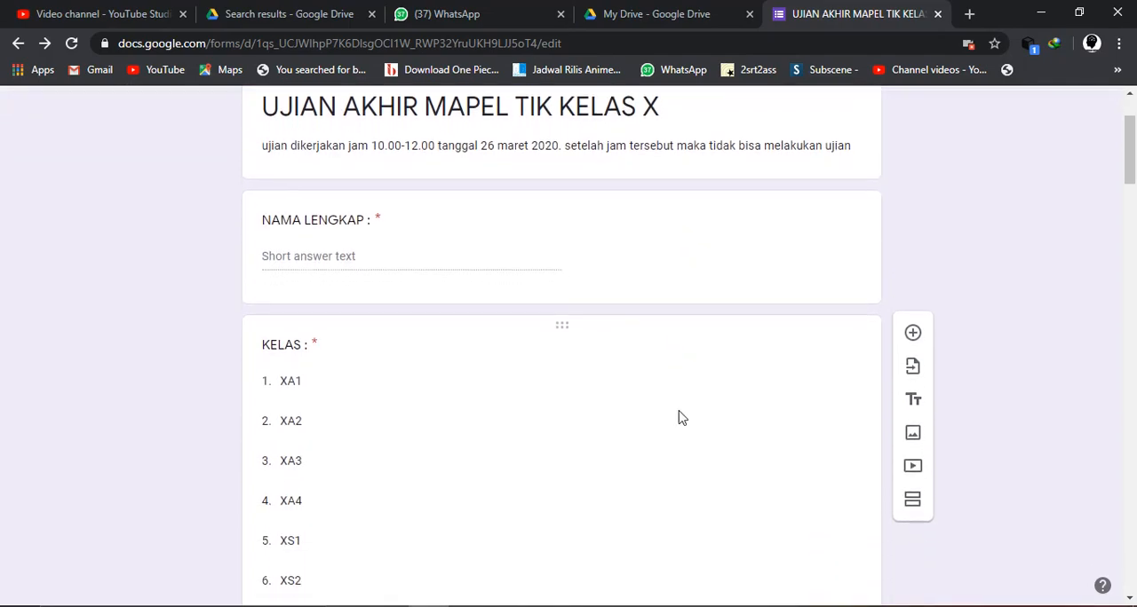
pyautogui.scroll(-4, 681, 416)
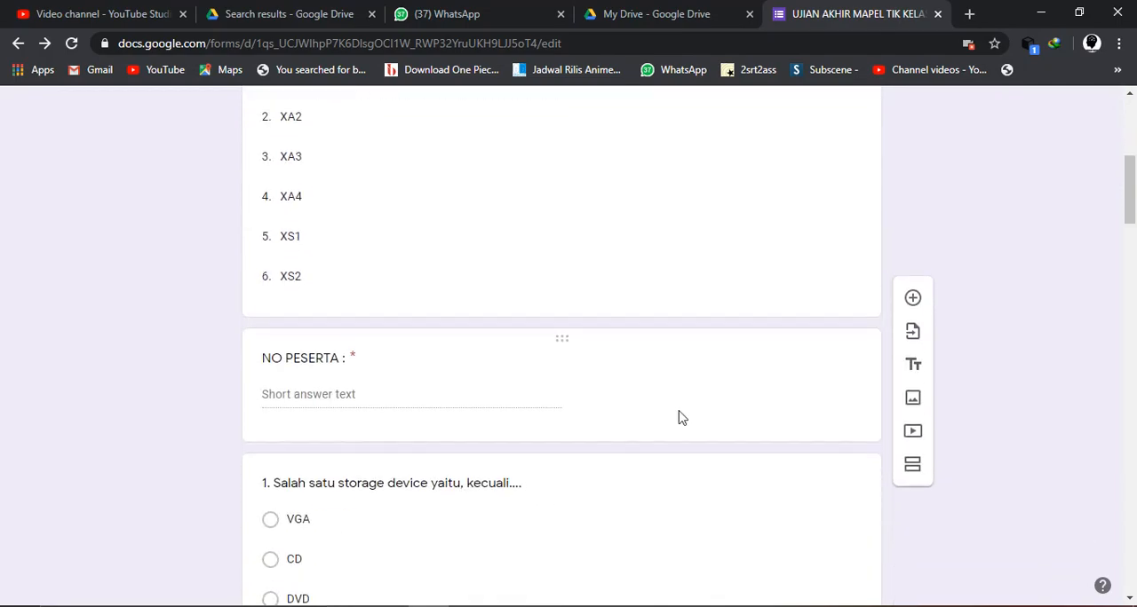
pyautogui.scroll(5, 681, 416)
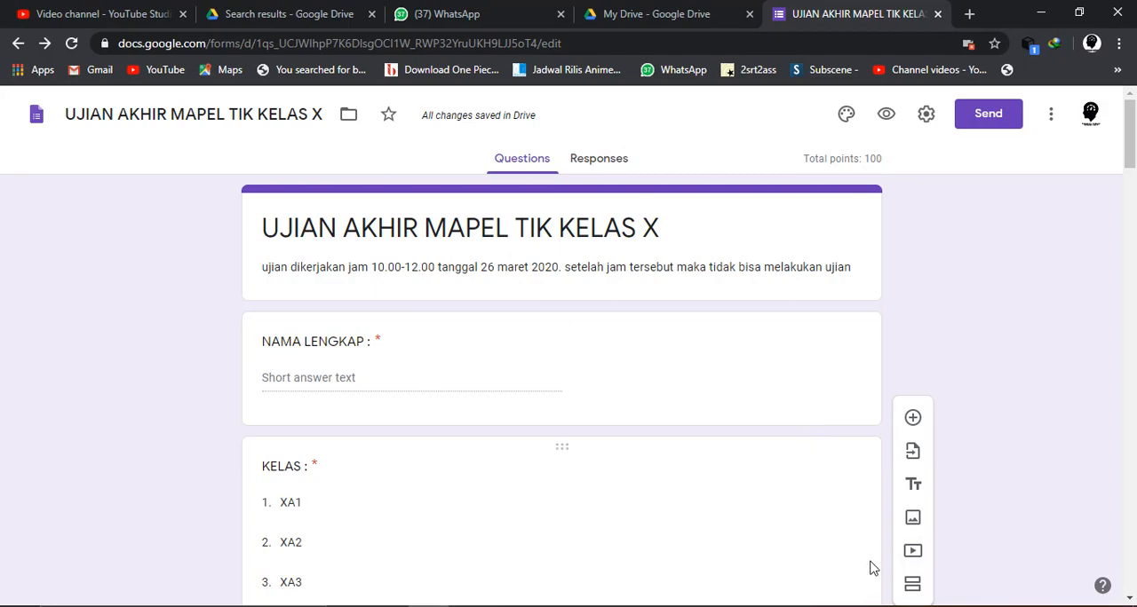
# - Review the whole quiz form from the identity fields through the numbered questions and untitled title blocks
pyautogui.scroll(-2, 950, 581)
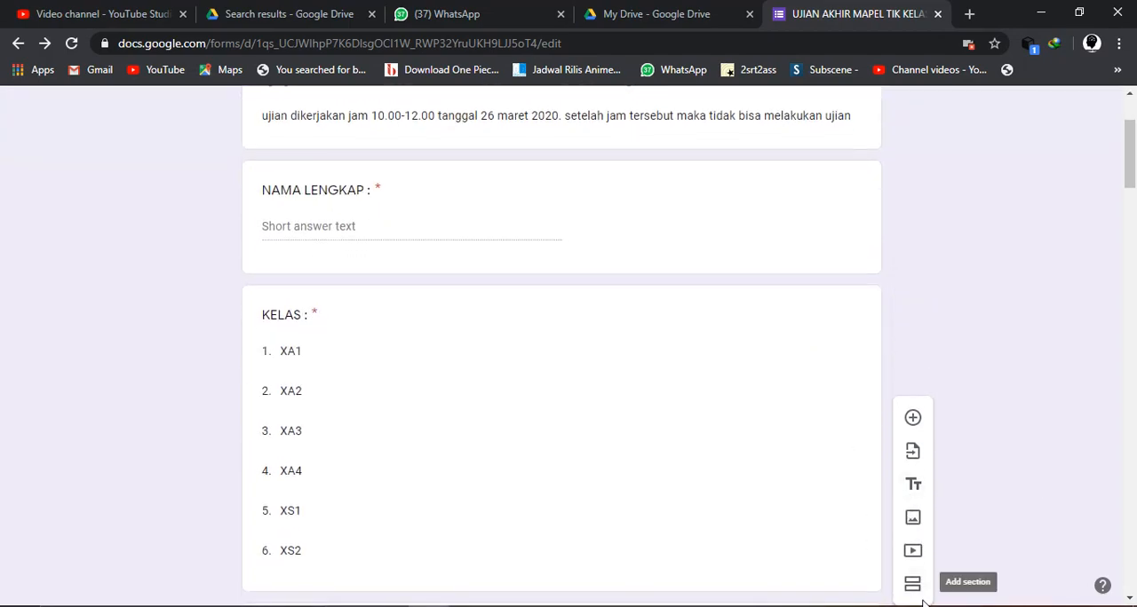
pyautogui.scroll(-20, 733, 521)
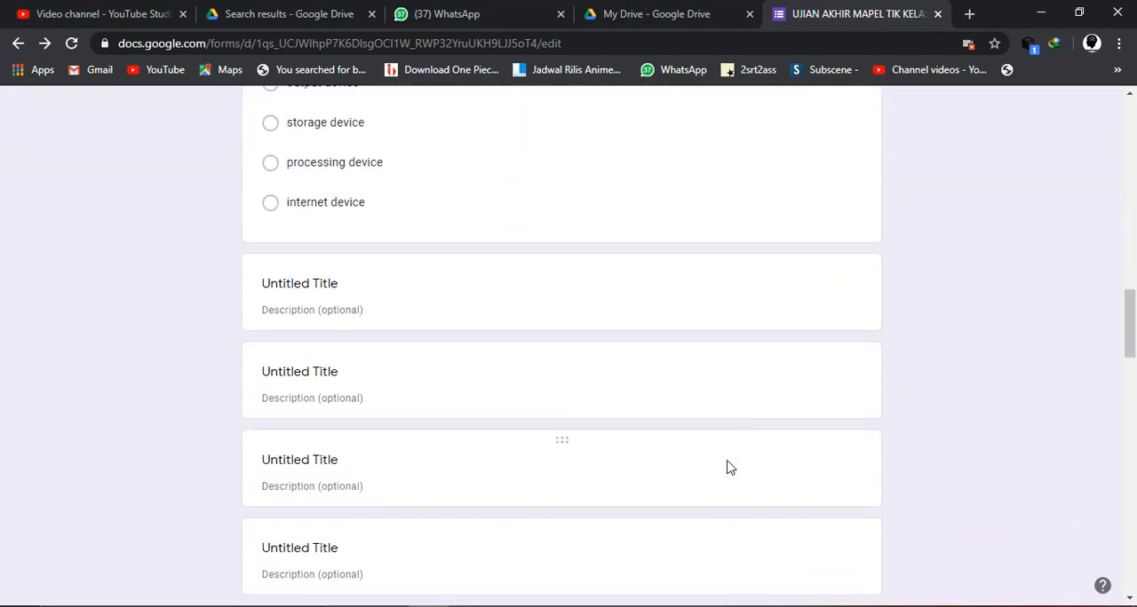
pyautogui.scroll(-9, 727, 468)
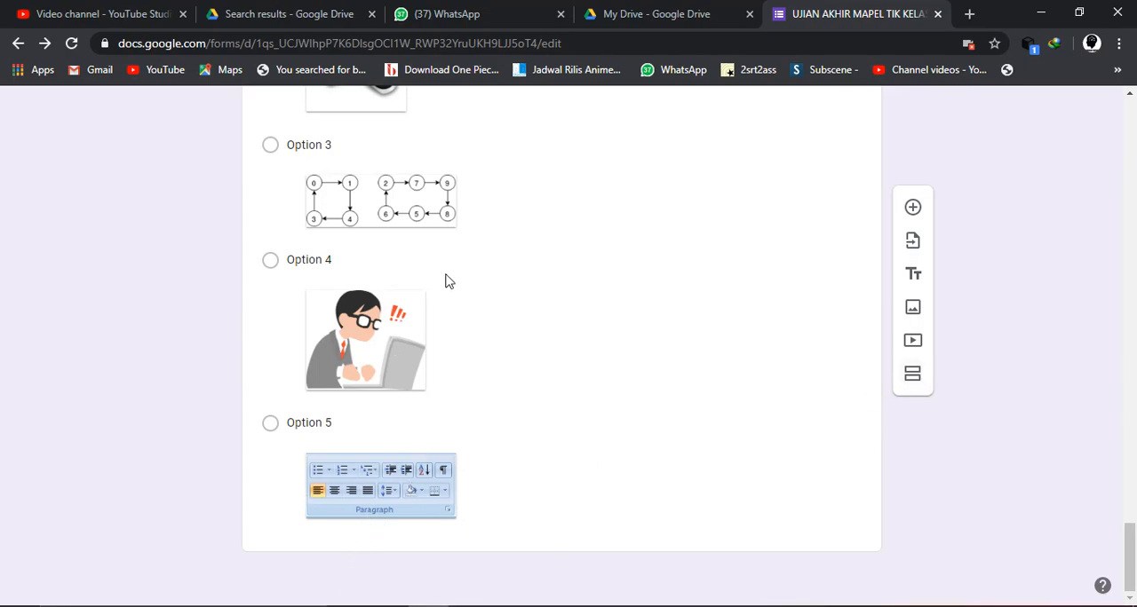
pyautogui.scroll(2, 449, 287)
pyautogui.scroll(-2, 450, 292)
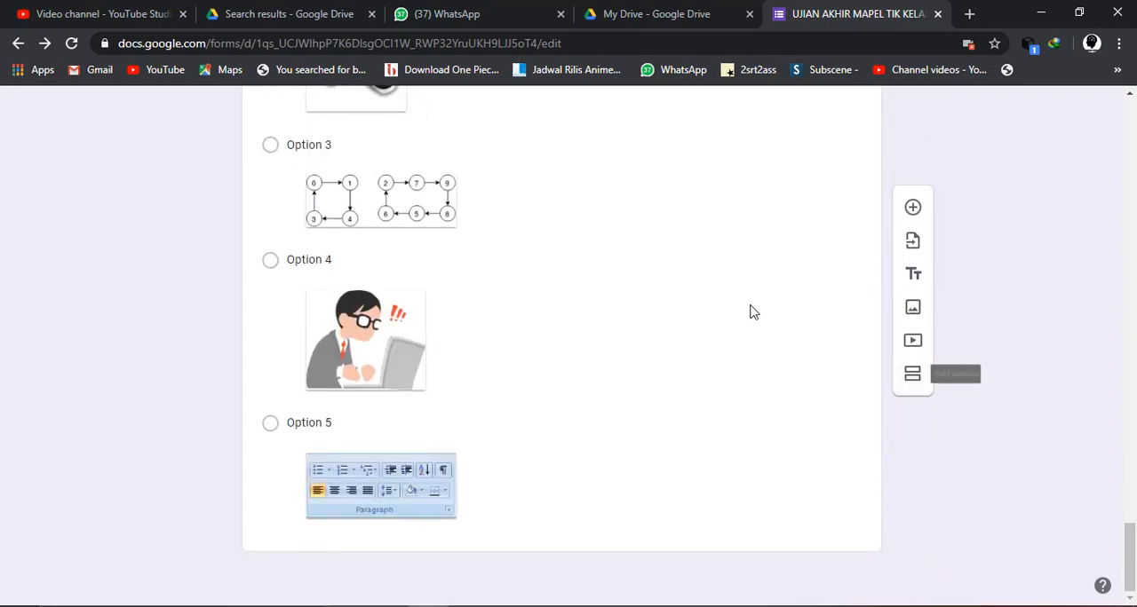
pyautogui.scroll(20, 750, 311)
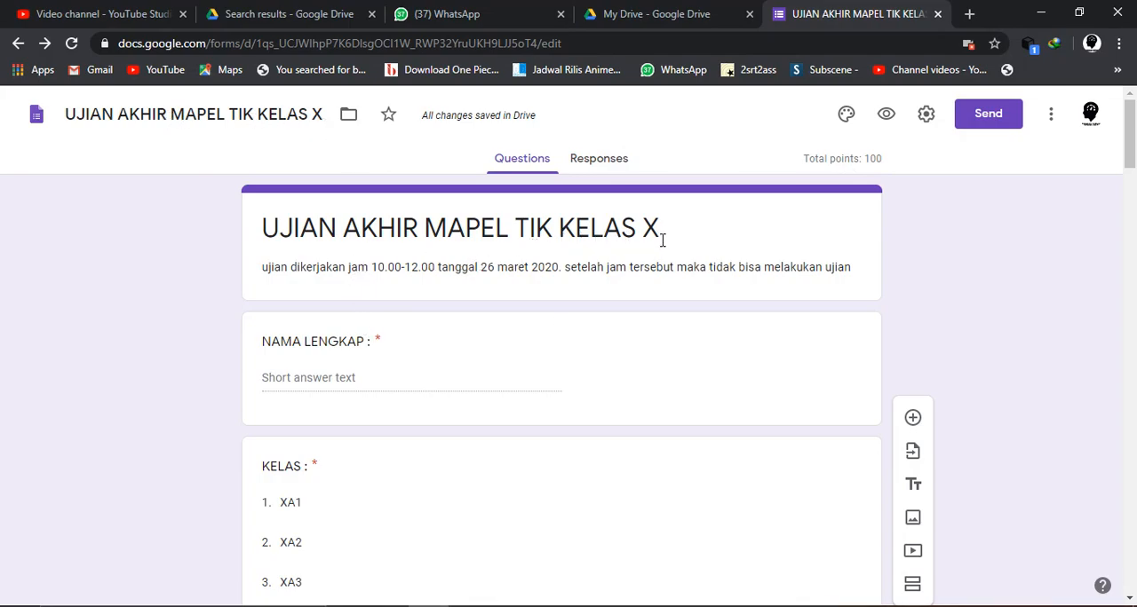
pyautogui.scroll(-3, 352, 364)
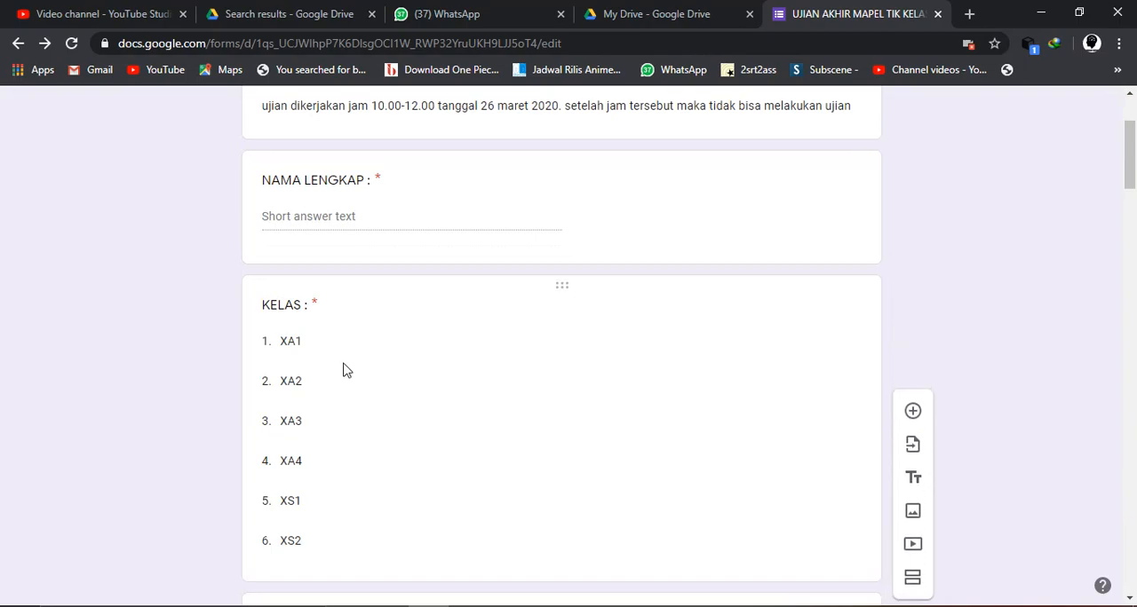
pyautogui.scroll(-1, 317, 420)
pyautogui.scroll(2, 317, 420)
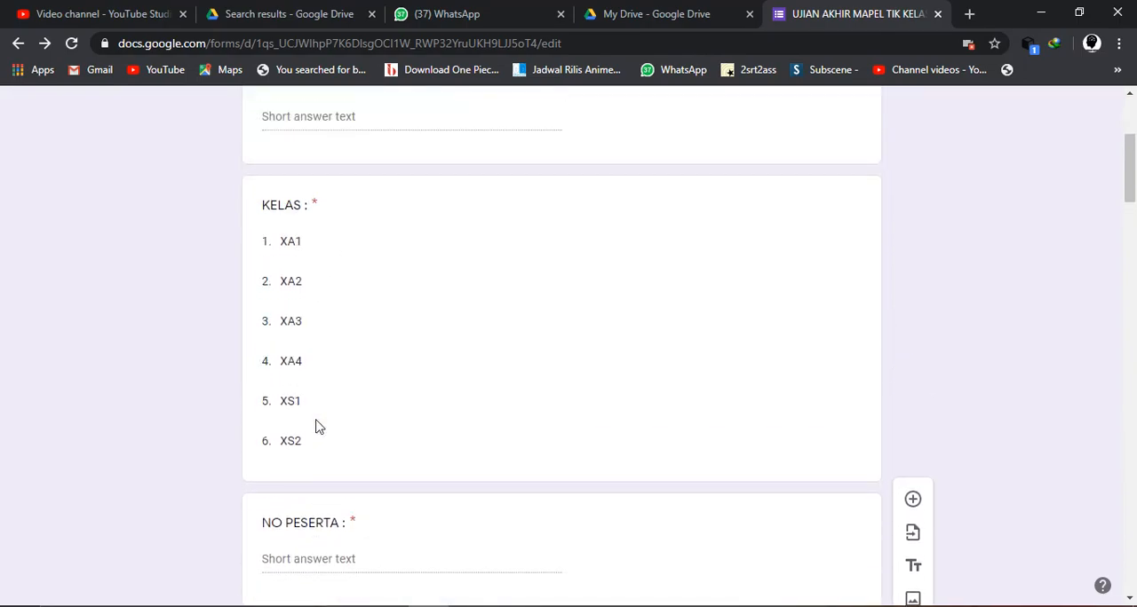
pyautogui.scroll(-1, 317, 420)
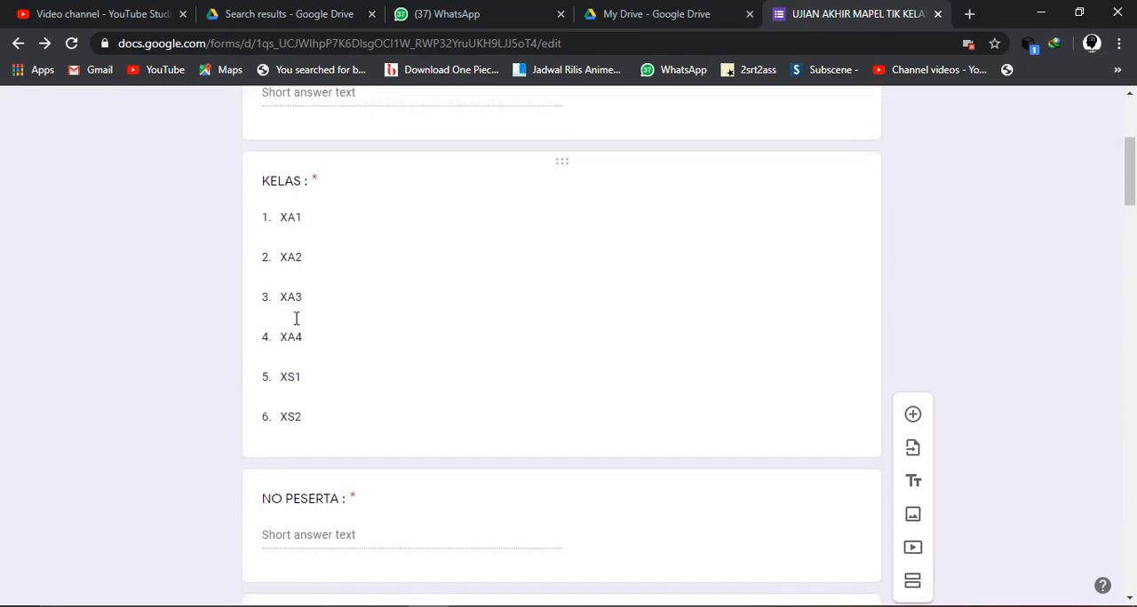
pyautogui.scroll(-1, 313, 424)
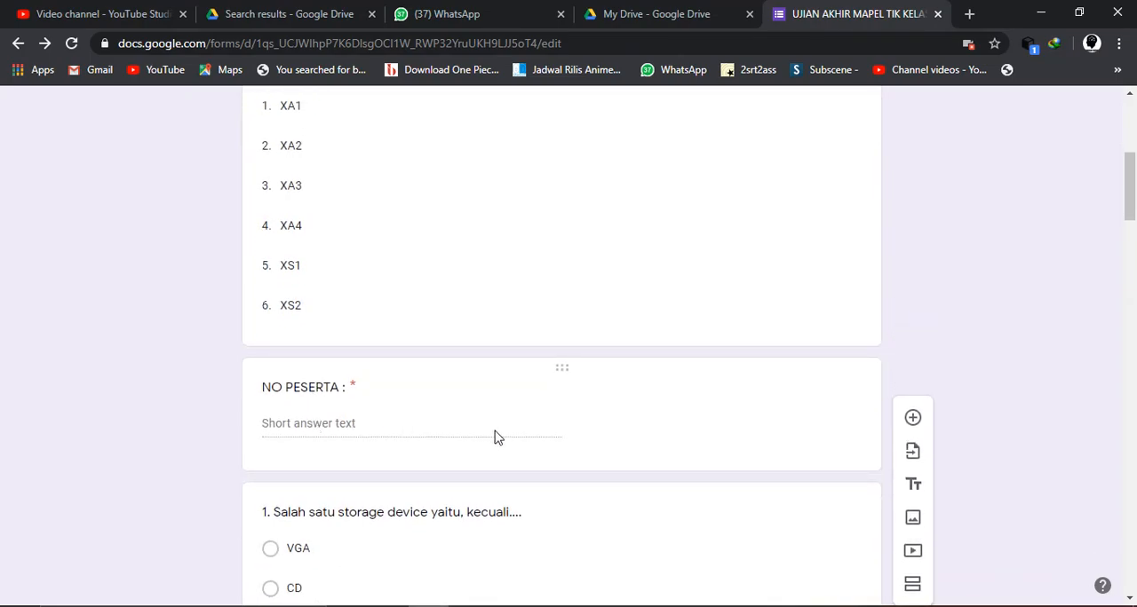
pyautogui.scroll(4, 495, 429)
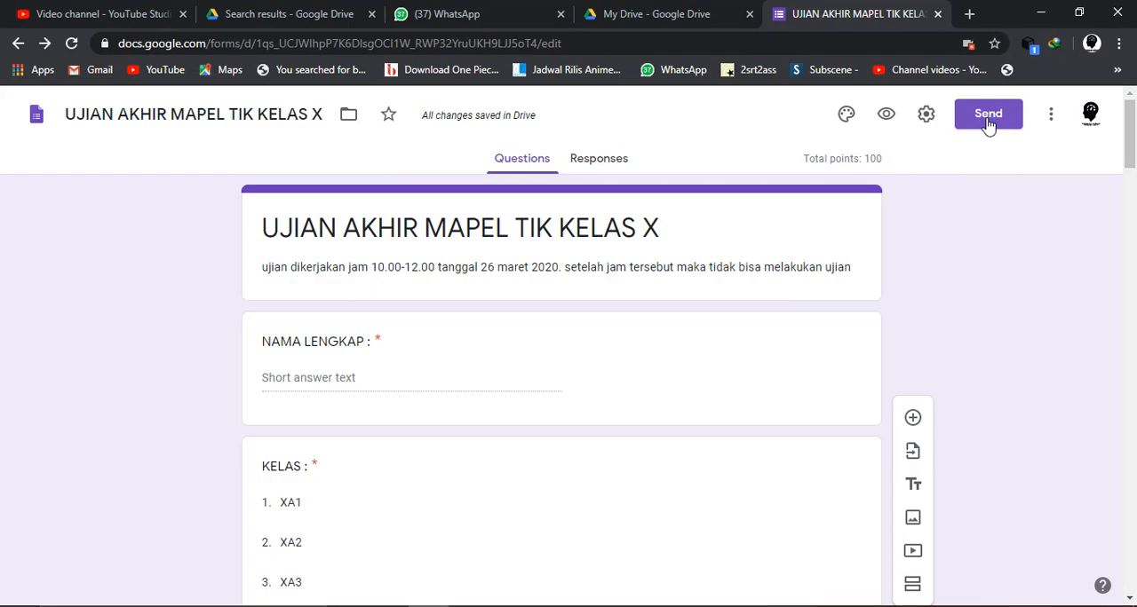
# - Generate a shortened link for sending the form and copy it
pyautogui.click(977, 130)
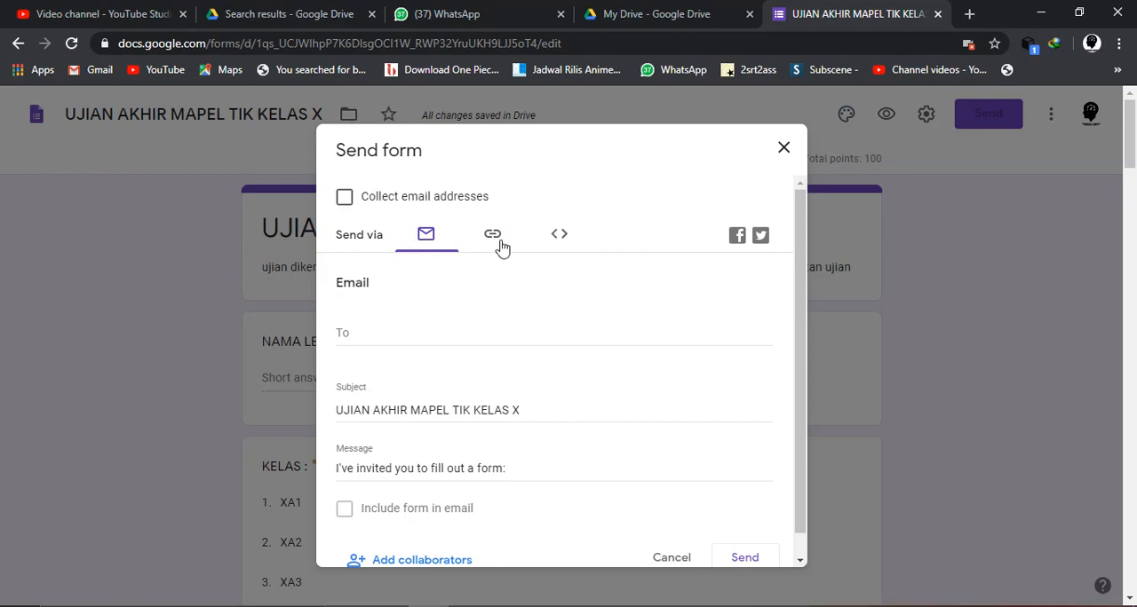
pyautogui.click(497, 241)
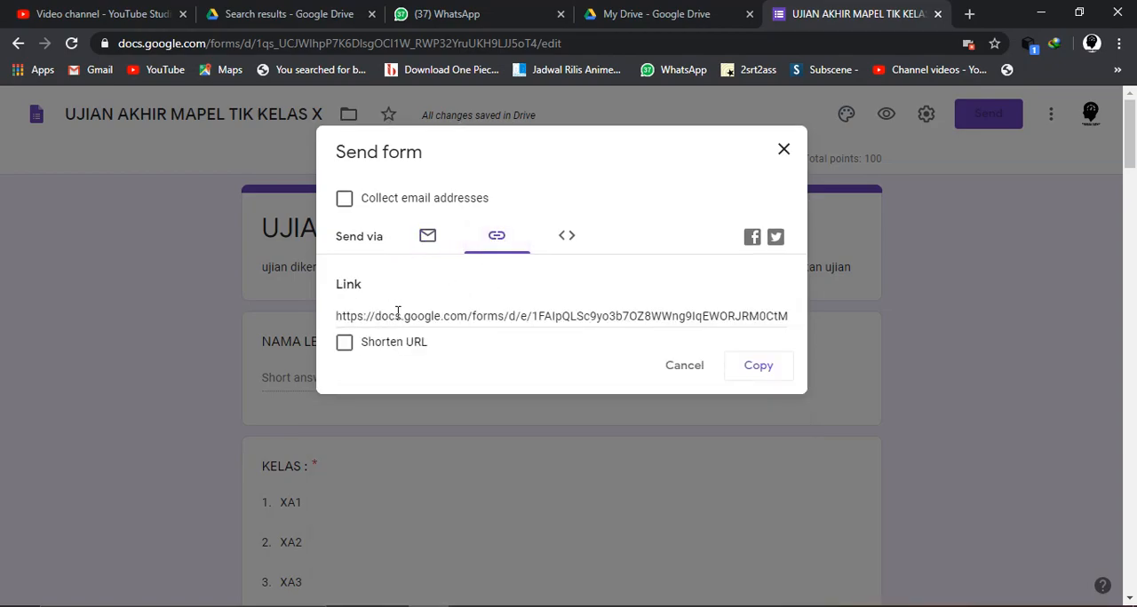
pyautogui.click(347, 343)
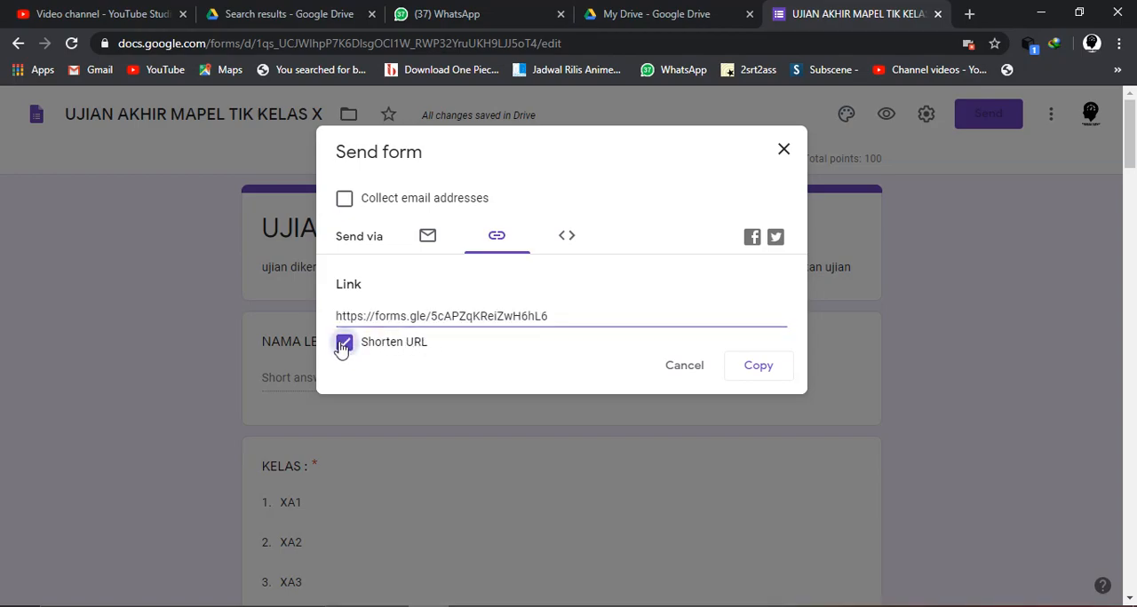
pyautogui.click(343, 345)
pyautogui.click(346, 345)
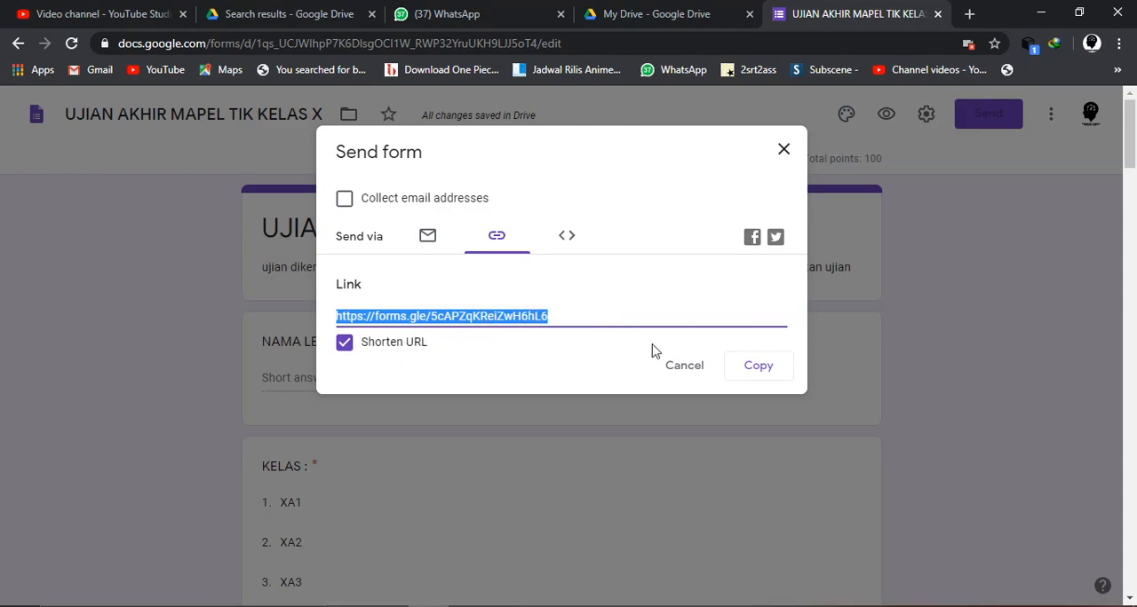
pyautogui.click(760, 369)
# - Open the copied form link in a new browser tab and look through the respondent view of the exam
pyautogui.click(966, 14)
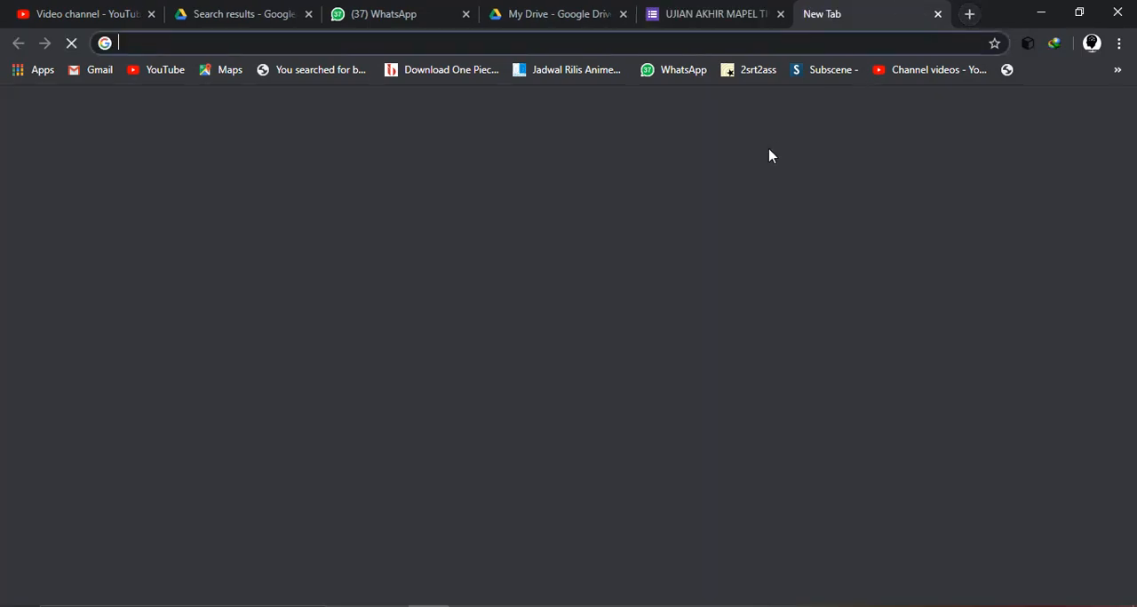
pyautogui.hotkey('ctrl', 'v')
pyautogui.press('Return')
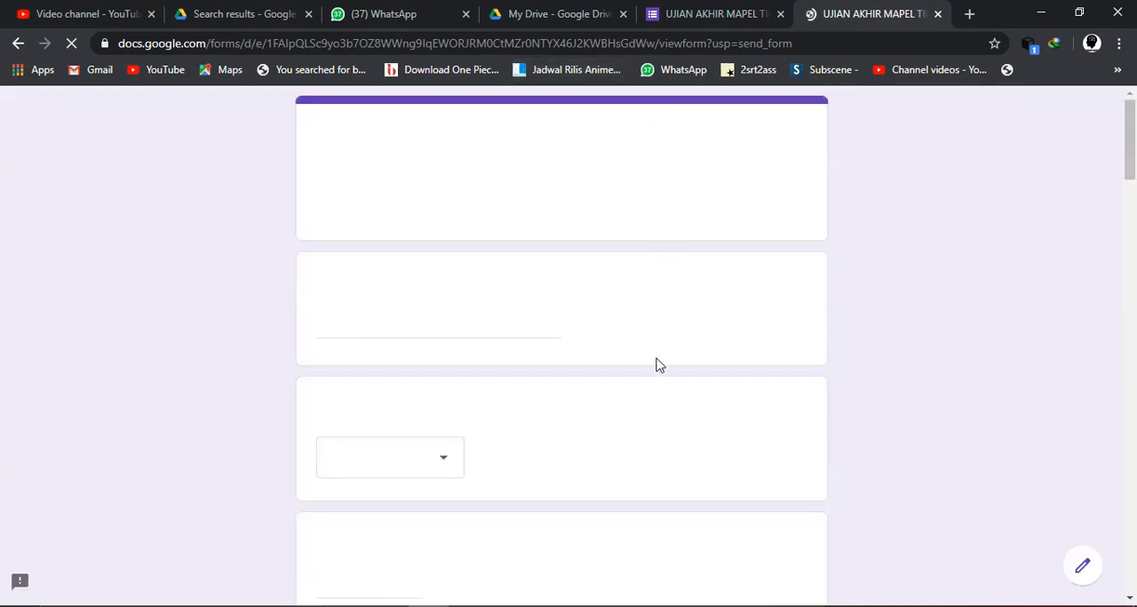
pyautogui.scroll(-1, 658, 364)
pyautogui.scroll(-1, 654, 363)
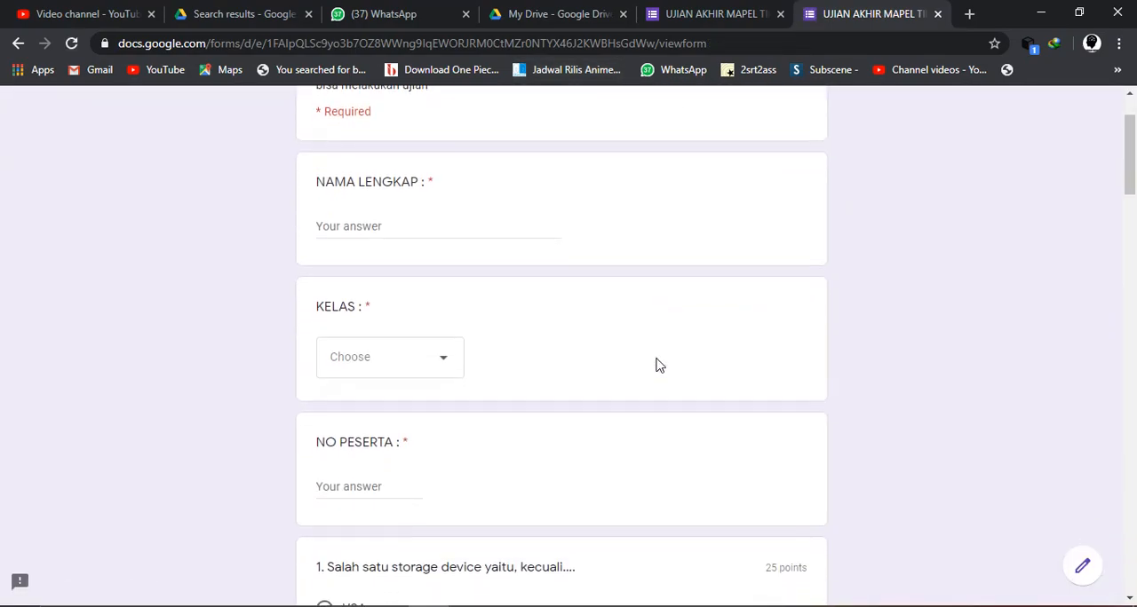
pyautogui.scroll(1, 654, 364)
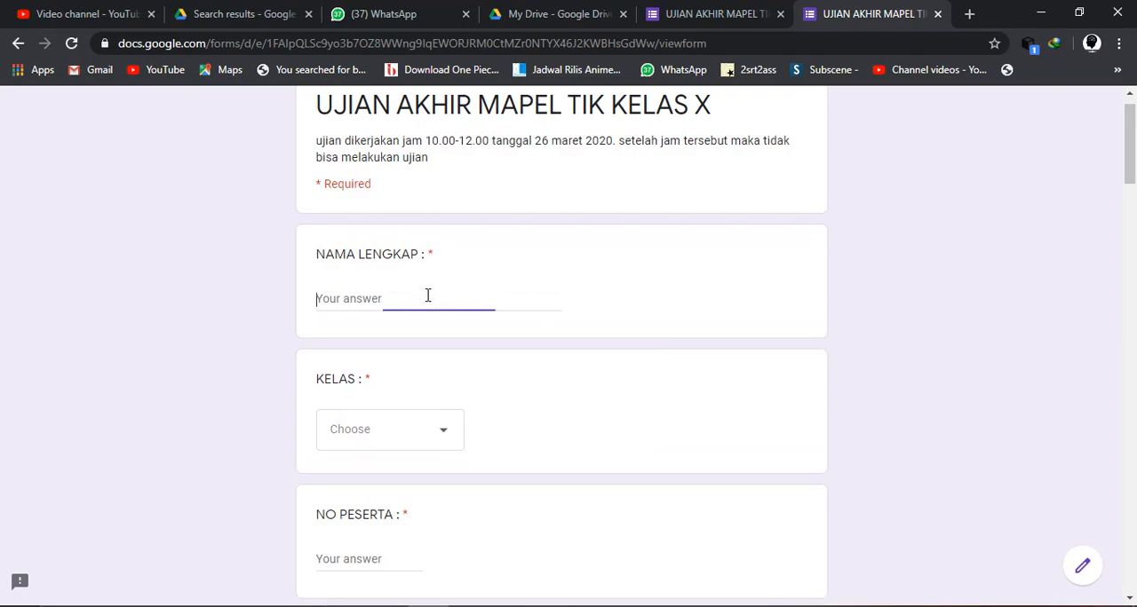
pyautogui.scroll(1, 427, 296)
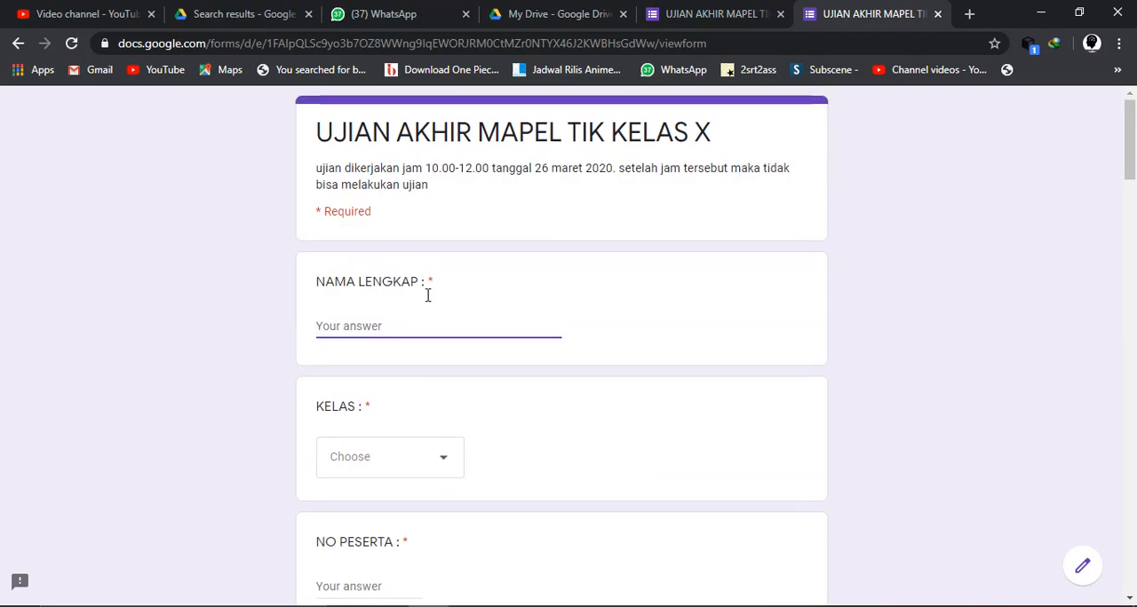
pyautogui.scroll(-1, 427, 296)
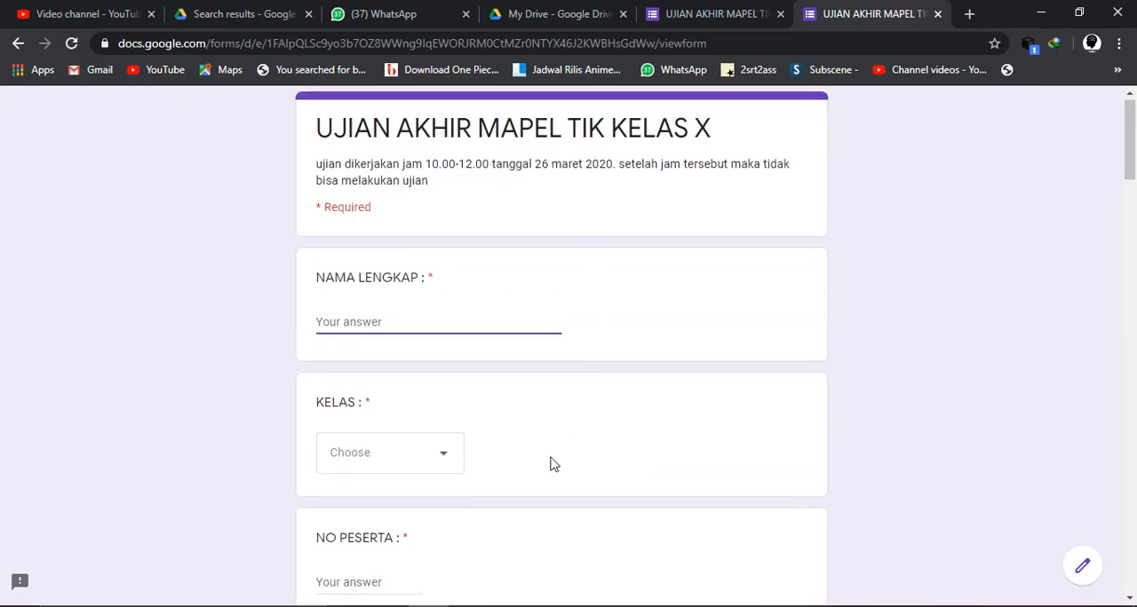
pyautogui.scroll(-20, 551, 463)
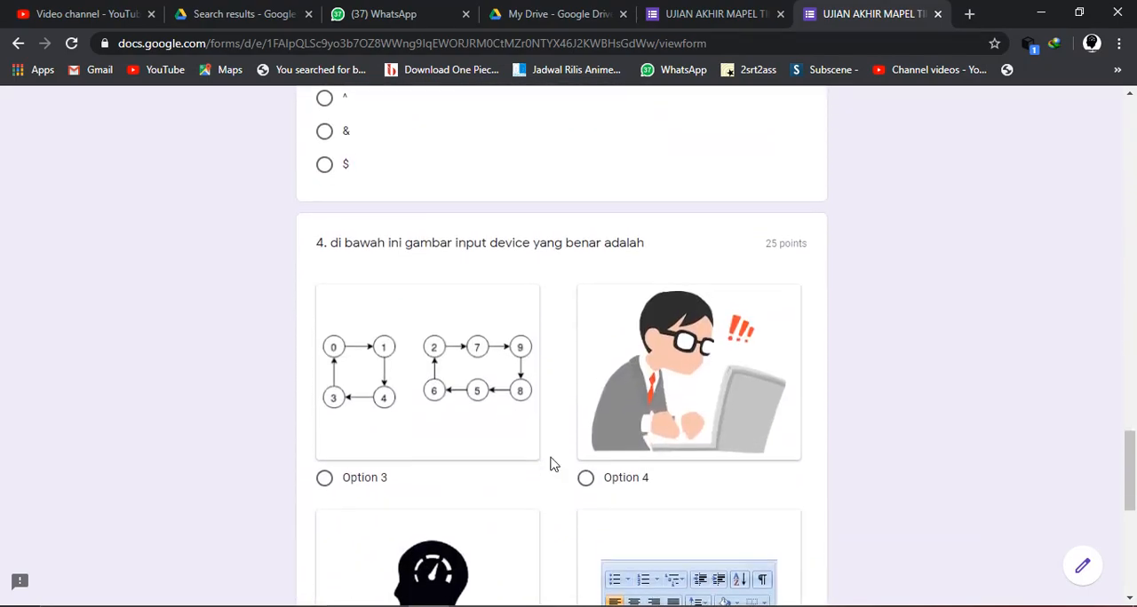
# - Fill in the identity fields with the respondent's full name, class XA1 and the participant number
pyautogui.scroll(20, 550, 464)
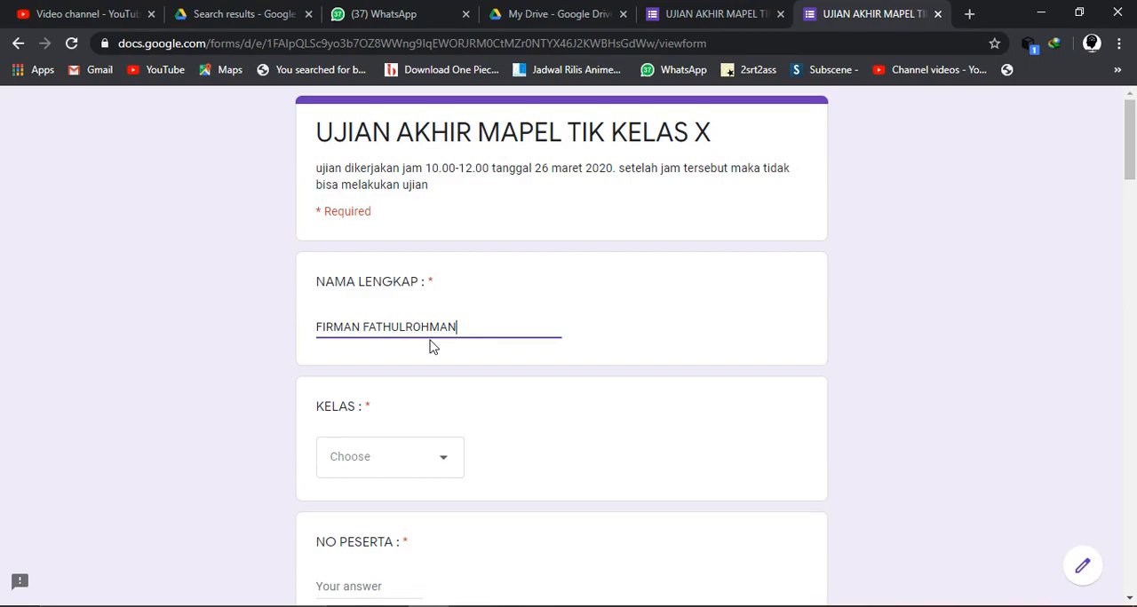
pyautogui.click(434, 472)
pyautogui.scroll(-1, 432, 471)
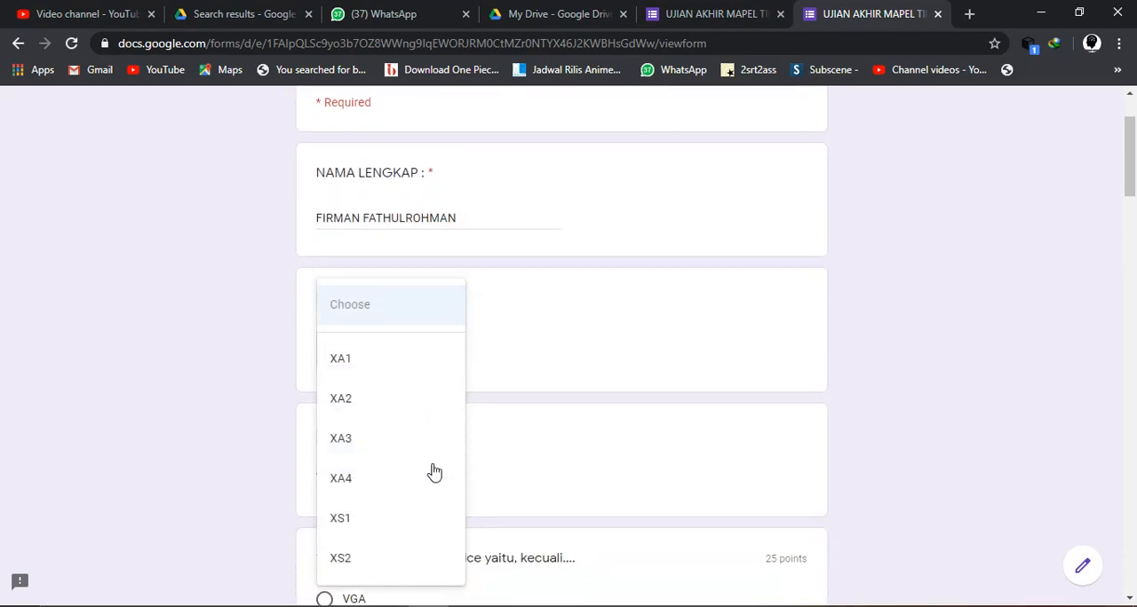
pyautogui.click(360, 372)
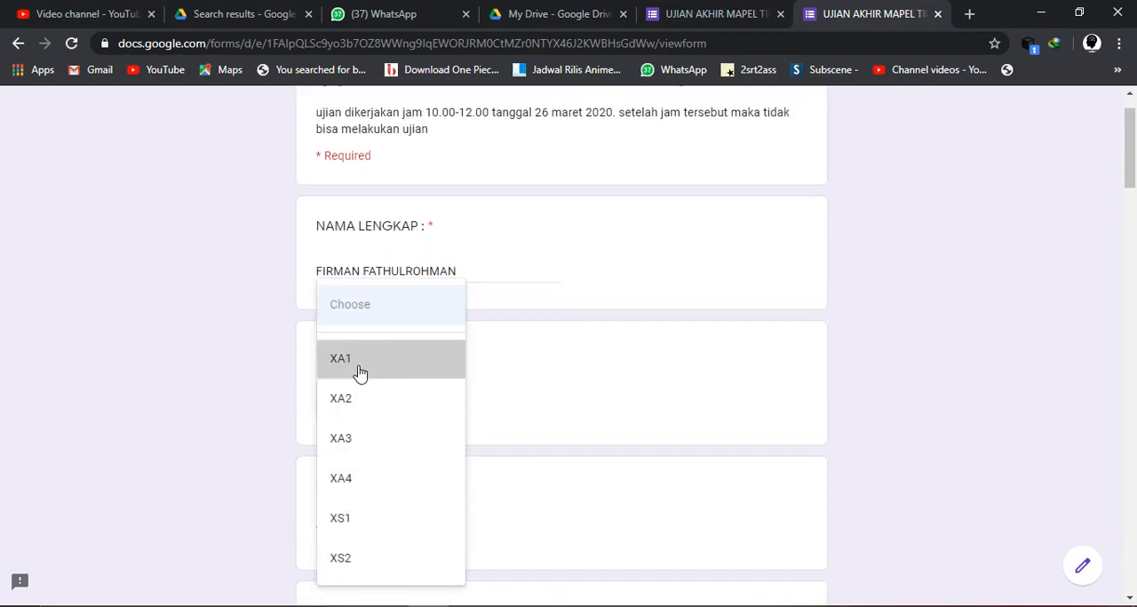
pyautogui.scroll(-3, 578, 406)
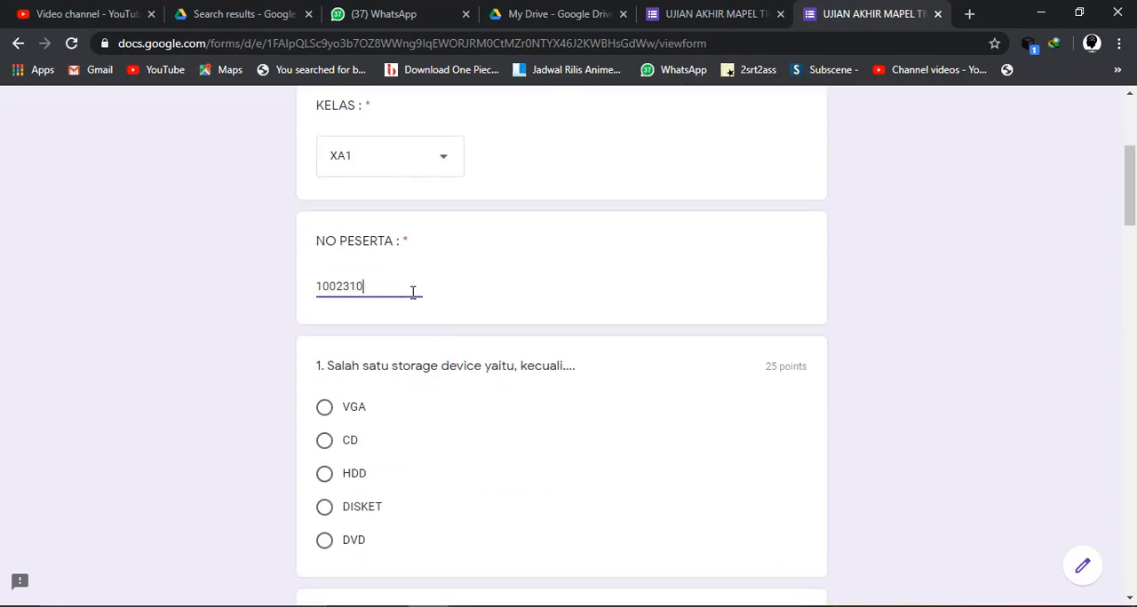
# - Answer question 1 with VGA and question 2 about the pictured hardware with input device
pyautogui.scroll(-1, 413, 291)
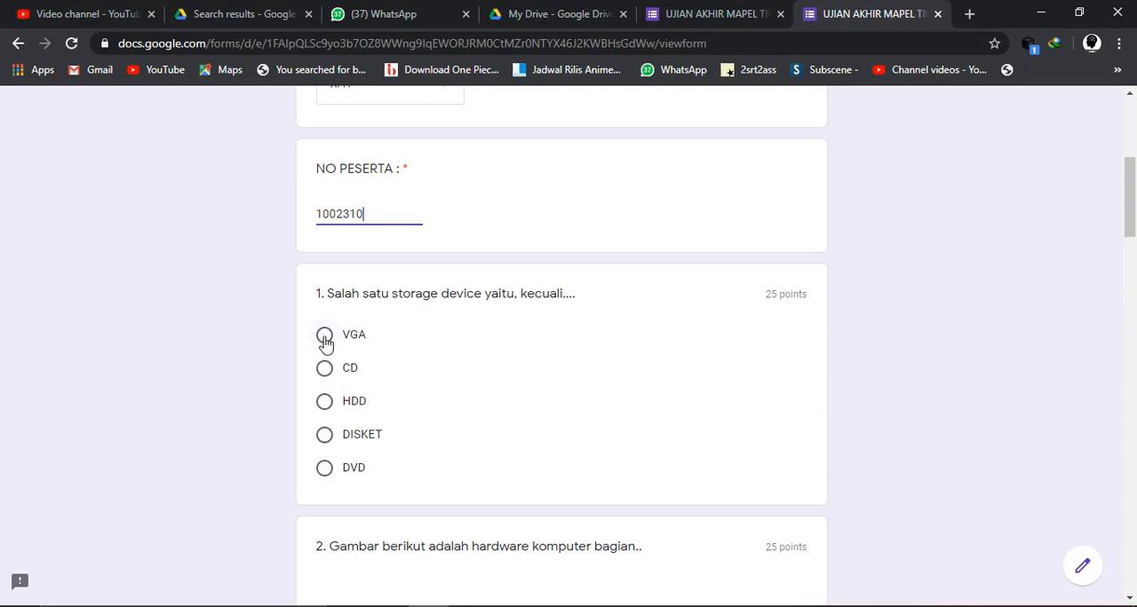
pyautogui.scroll(-5, 325, 344)
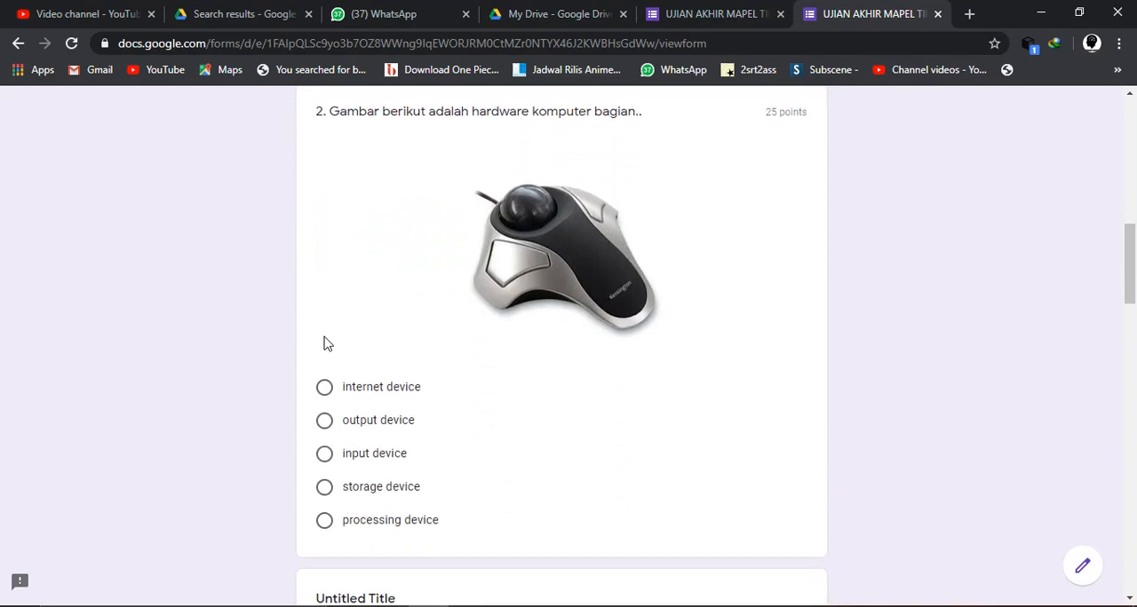
pyautogui.scroll(3, 418, 255)
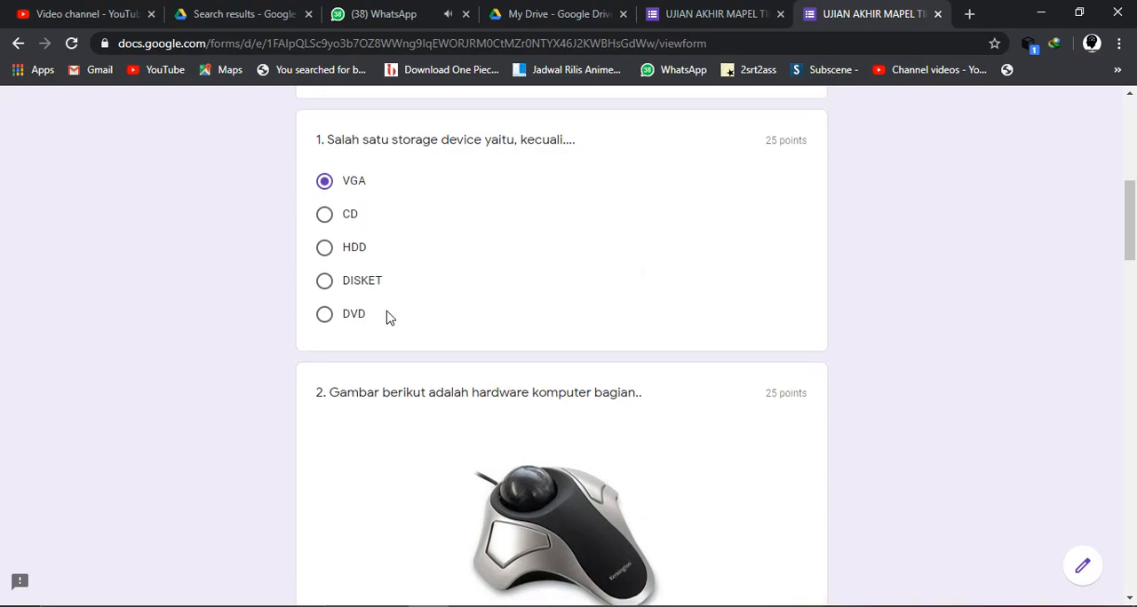
pyautogui.scroll(-2, 387, 317)
pyautogui.scroll(3, 352, 151)
pyautogui.scroll(-6, 350, 152)
pyautogui.scroll(-1, 350, 152)
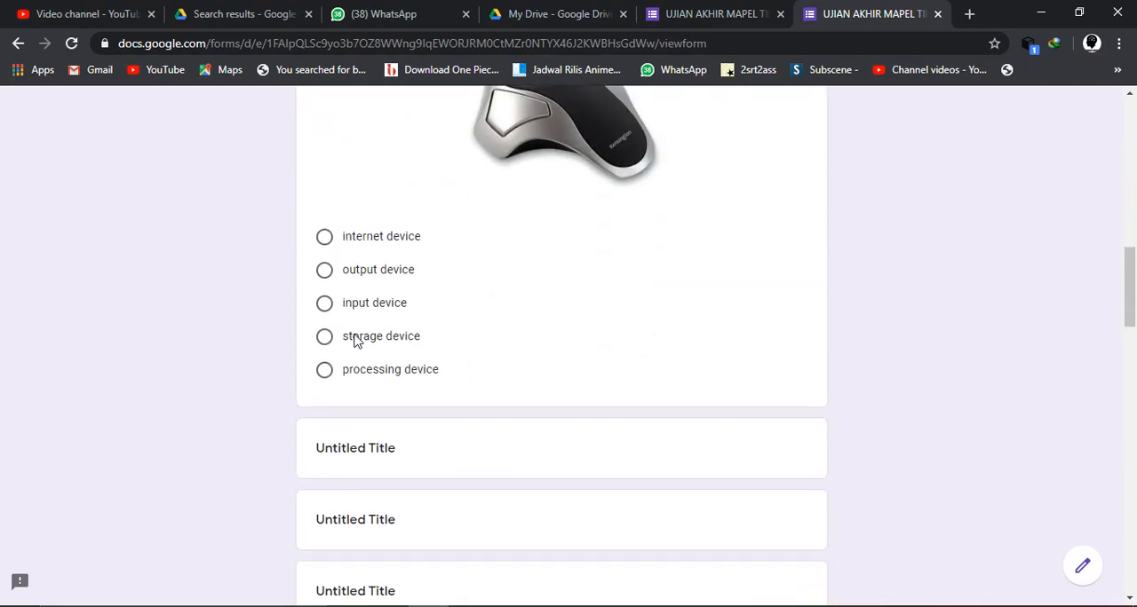
pyautogui.scroll(1, 354, 341)
pyautogui.click(347, 389)
pyautogui.scroll(-5, 332, 388)
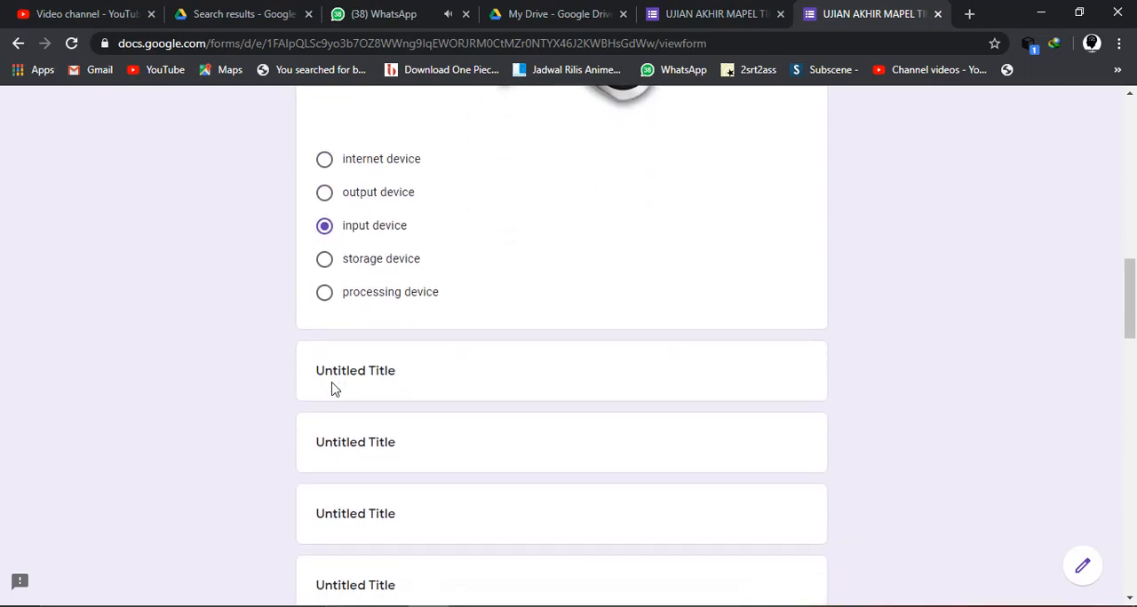
pyautogui.scroll(-3, 333, 389)
pyautogui.scroll(5, 334, 389)
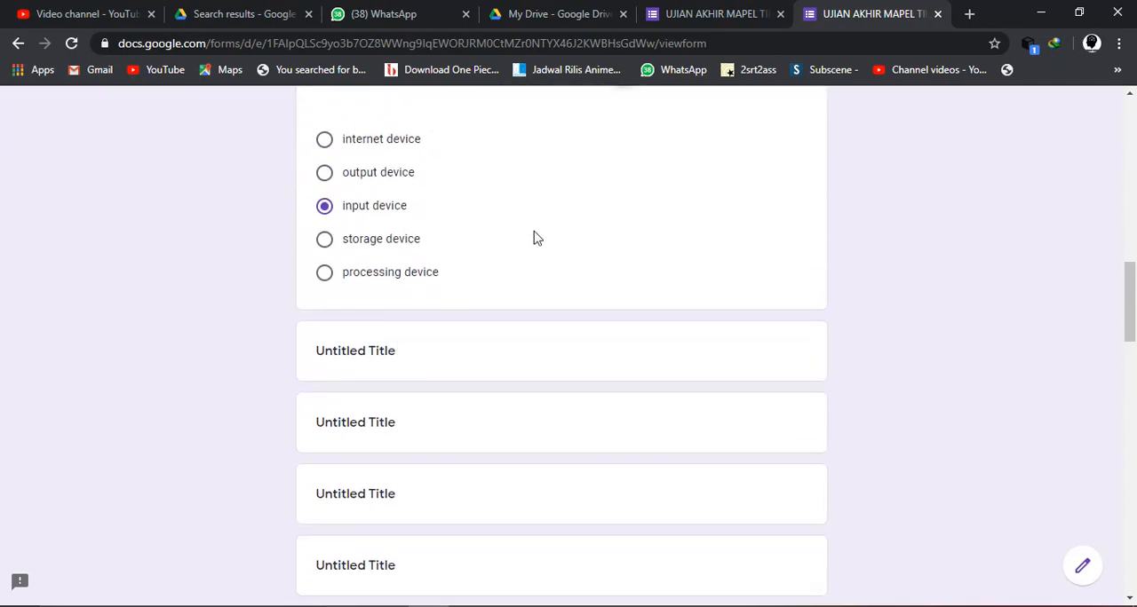
# - Switch back to the form editor, dismiss the send dialog and reload the form
pyautogui.click(701, 10)
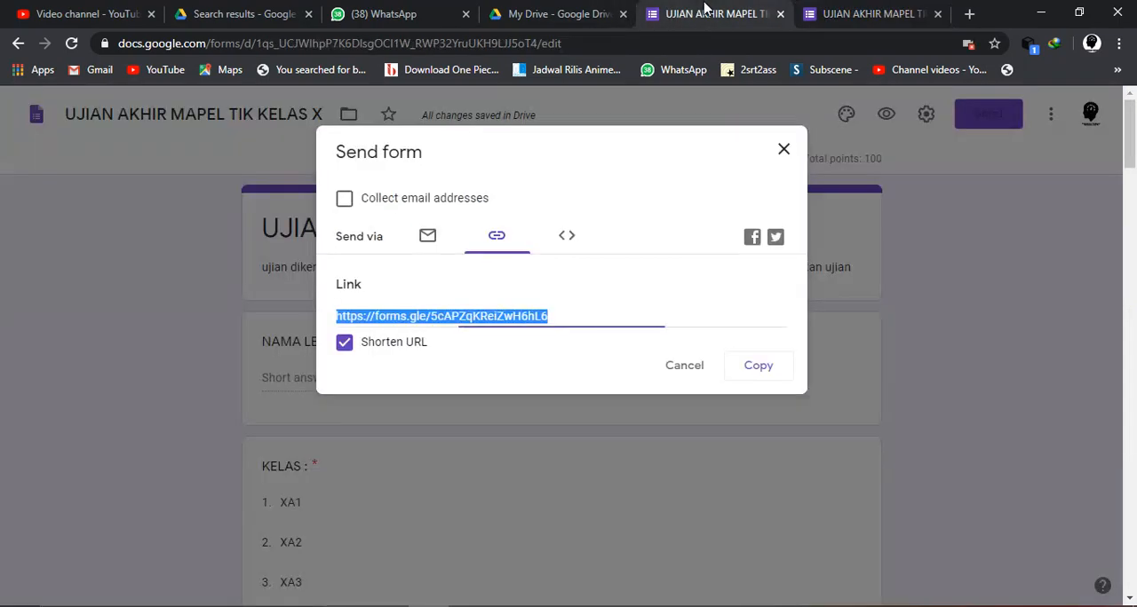
pyautogui.click(697, 374)
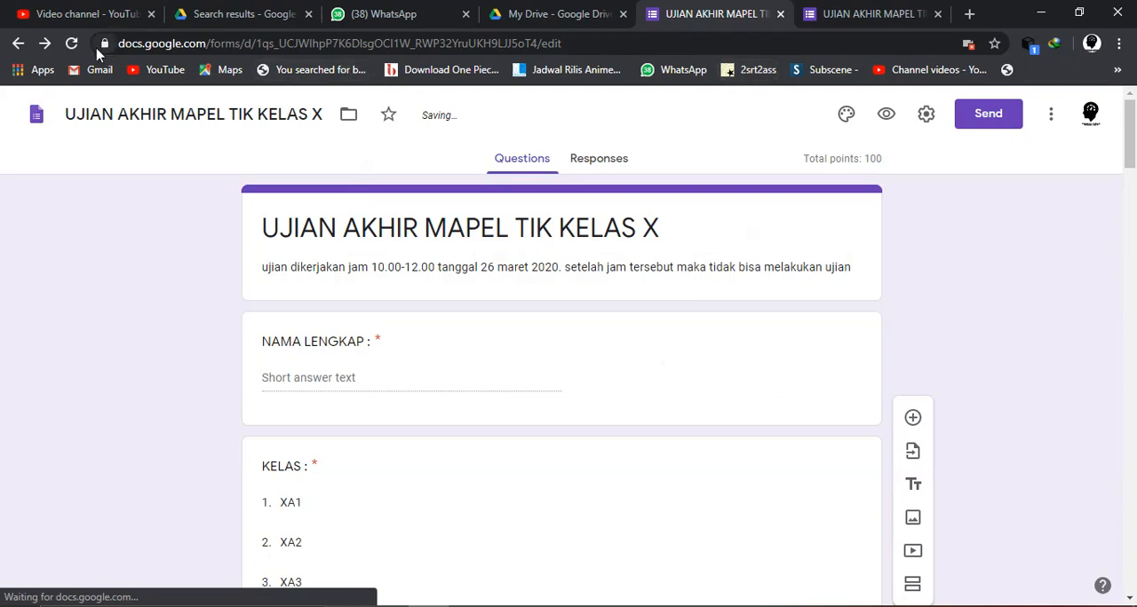
pyautogui.click(72, 47)
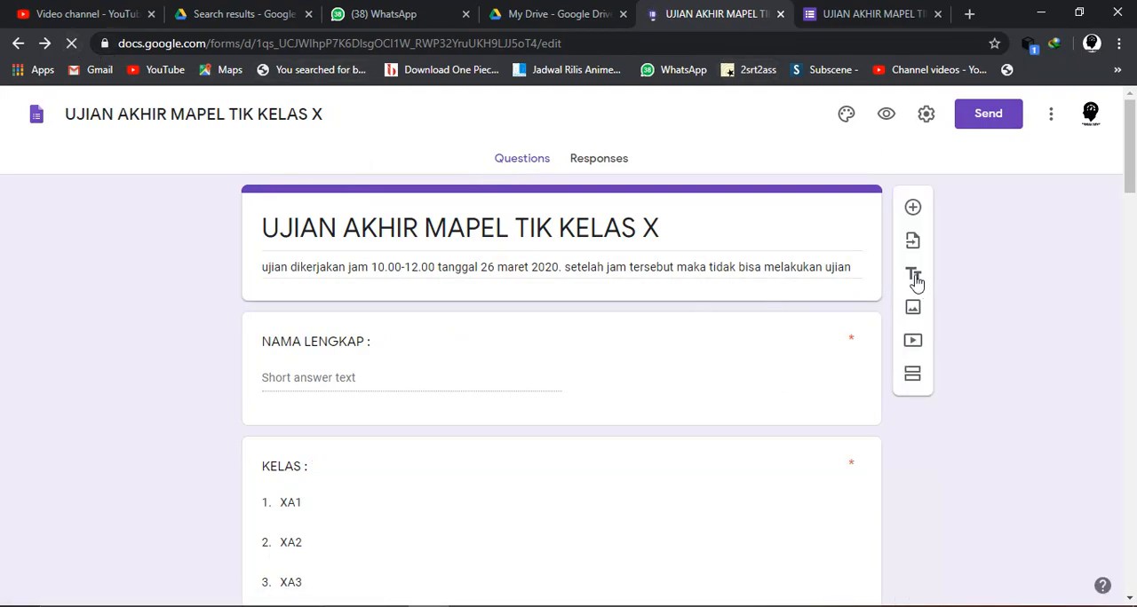
pyautogui.scroll(-10, 770, 384)
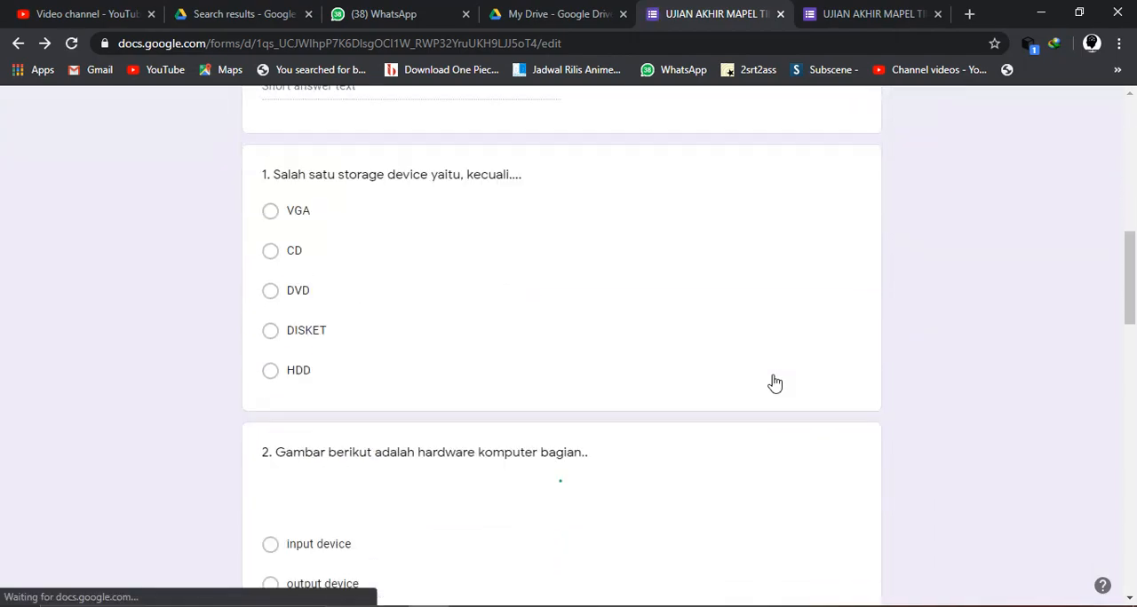
pyautogui.scroll(-3, 771, 382)
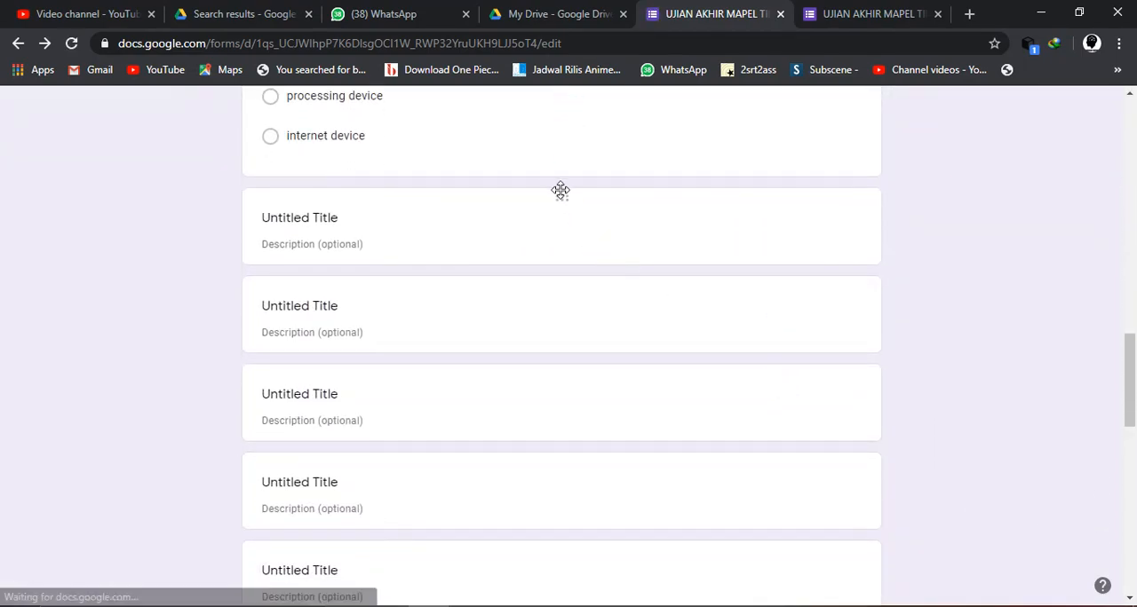
# - Delete all the empty Untitled Title blocks between question 2 and the video section
pyautogui.click(385, 225)
pyautogui.scroll(3, 574, 213)
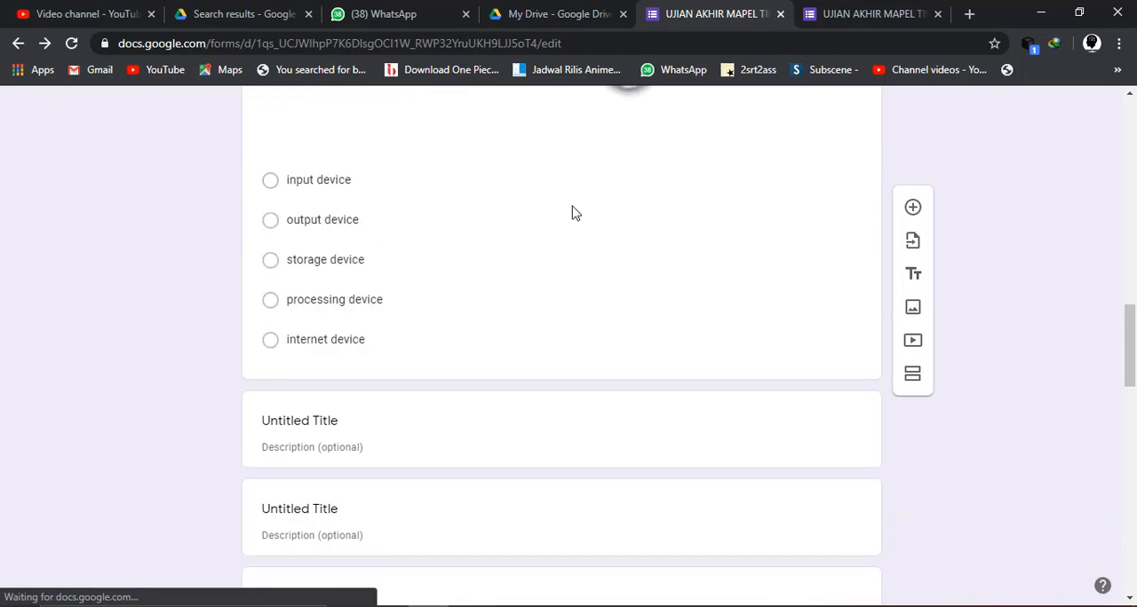
pyautogui.scroll(-1, 553, 363)
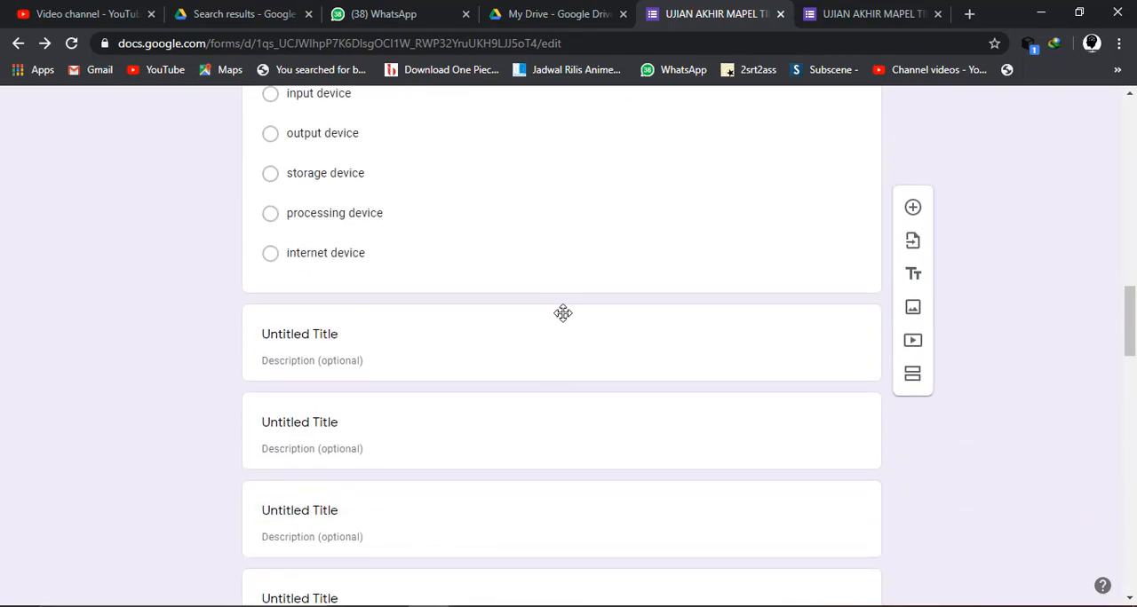
pyautogui.click(563, 313)
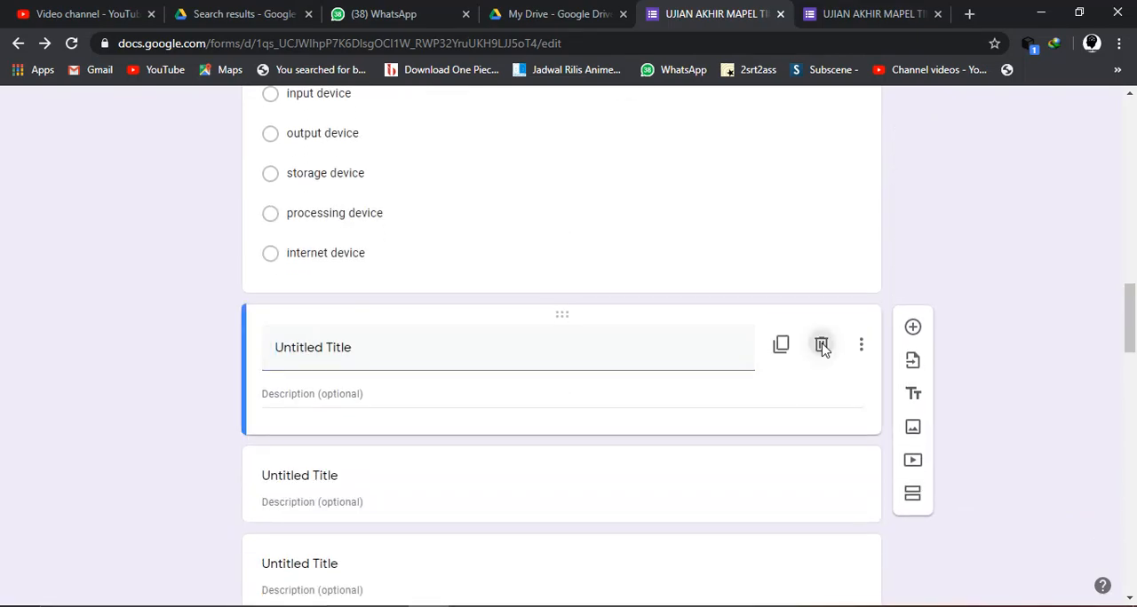
pyautogui.click(821, 345)
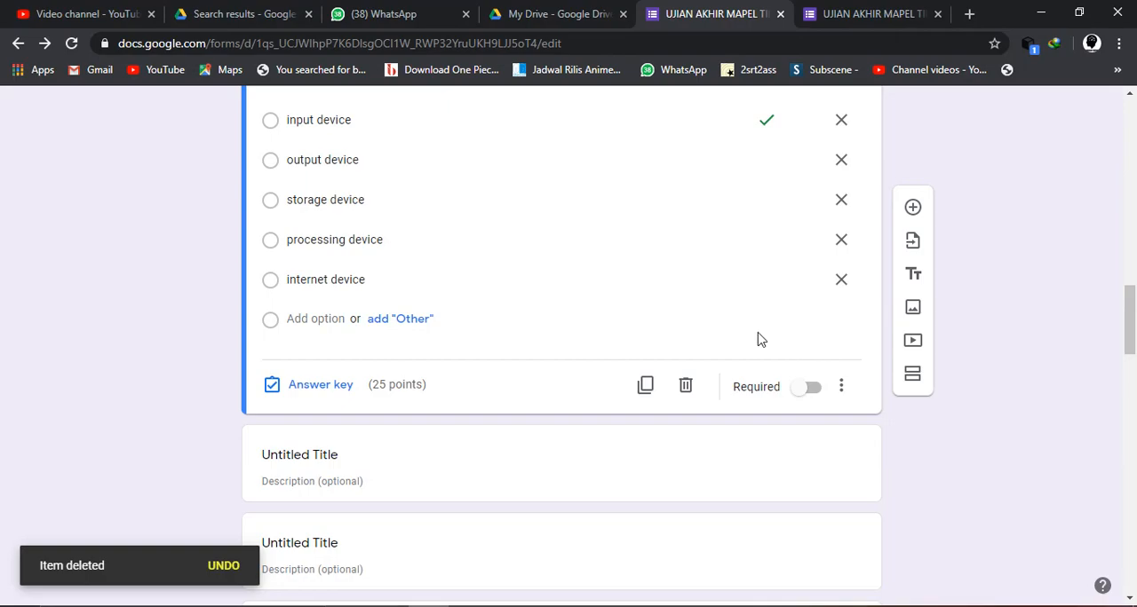
pyautogui.click(606, 440)
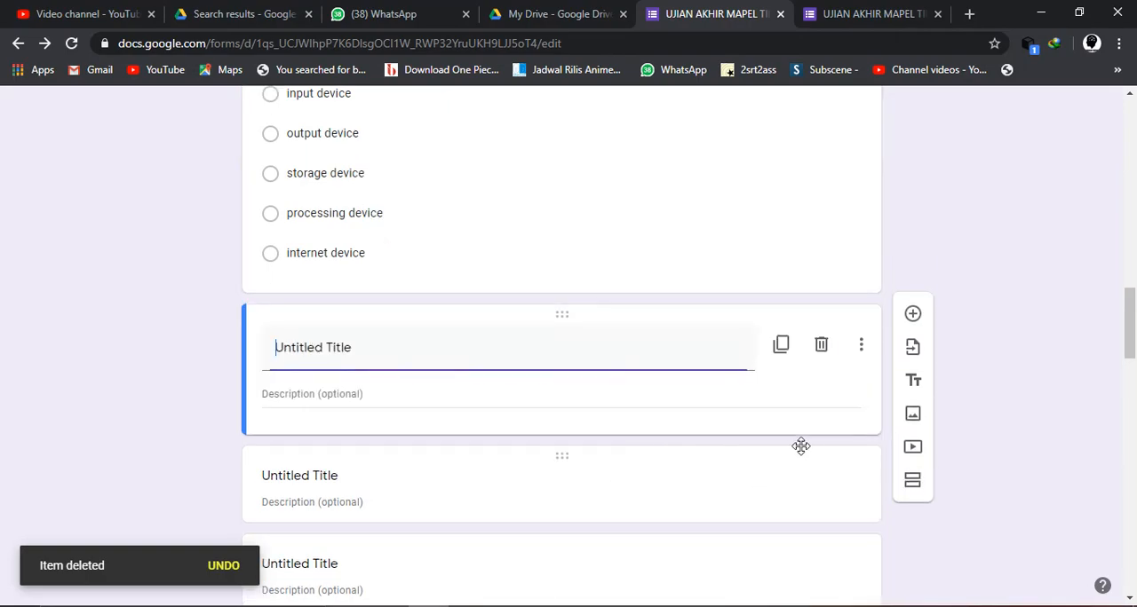
pyautogui.click(821, 346)
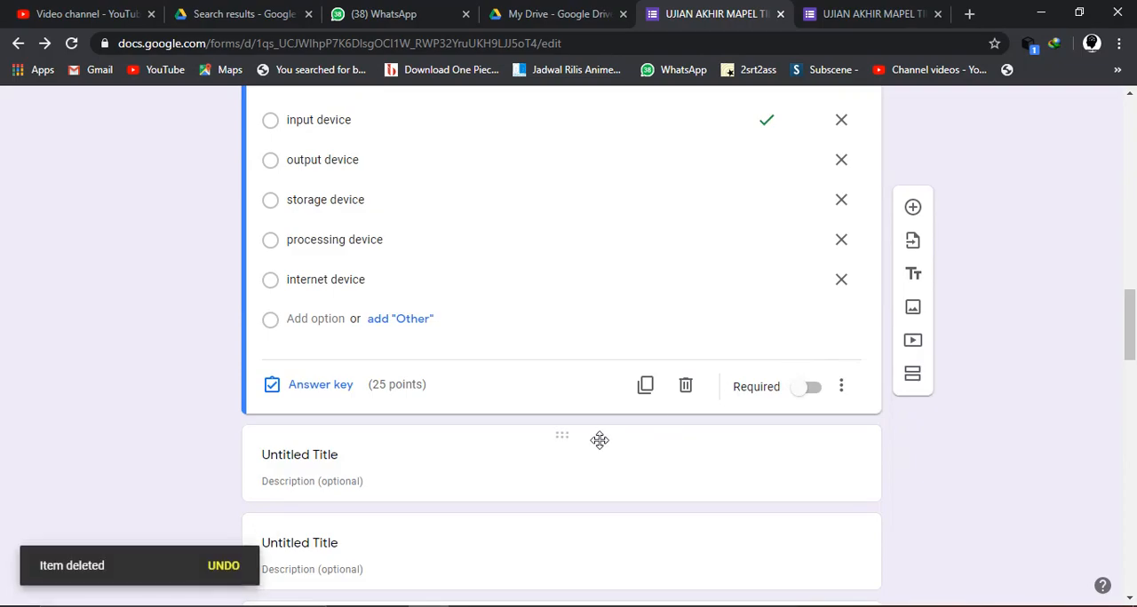
pyautogui.click(604, 441)
pyautogui.click(820, 346)
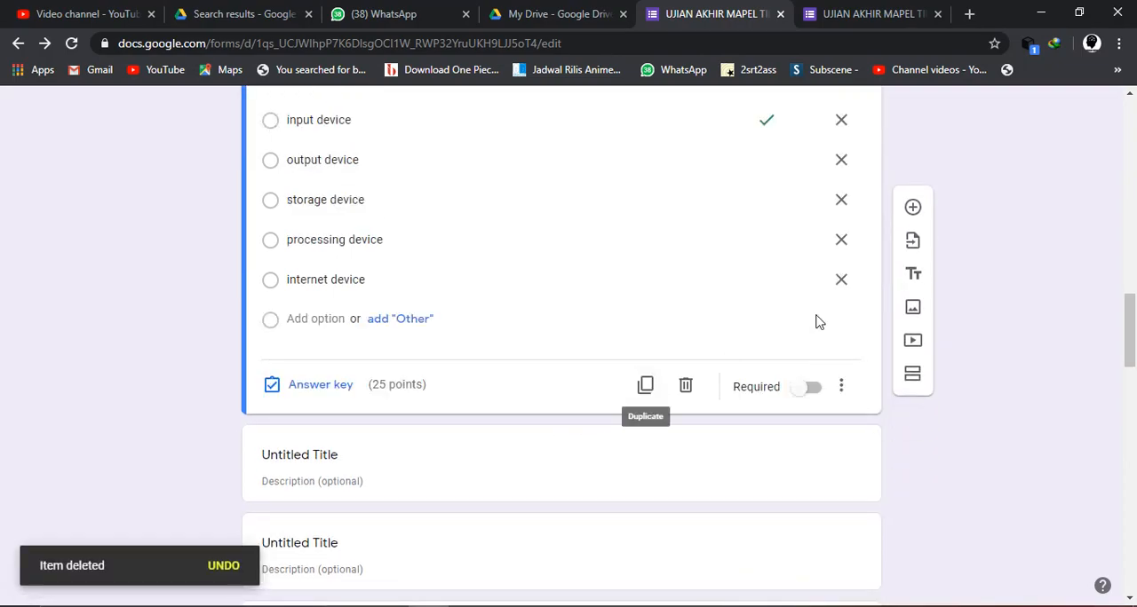
pyautogui.click(653, 461)
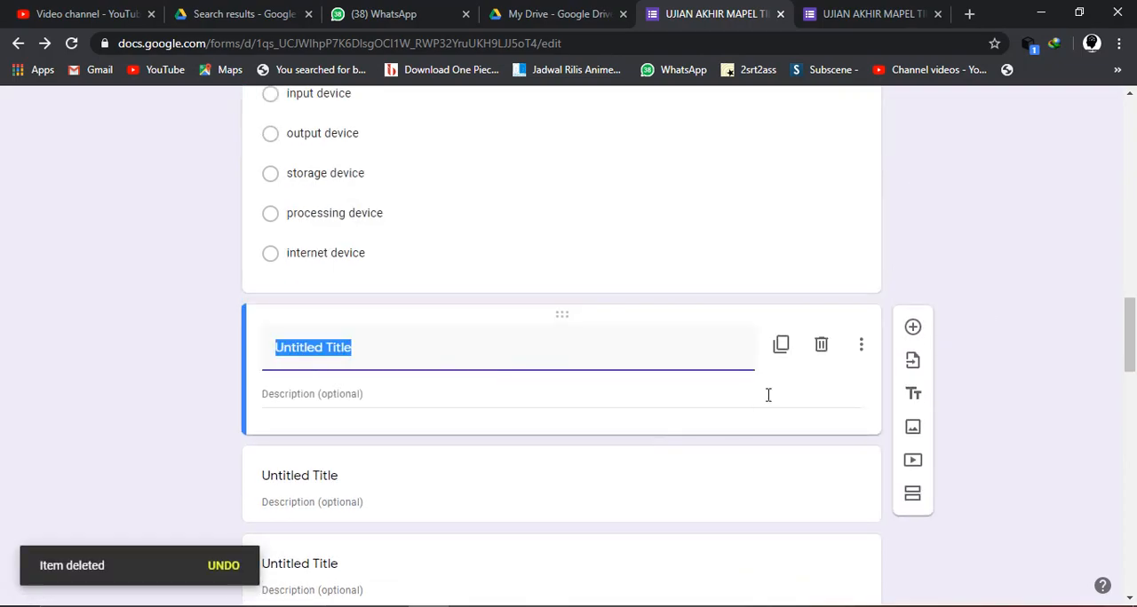
pyautogui.click(821, 345)
pyautogui.click(584, 439)
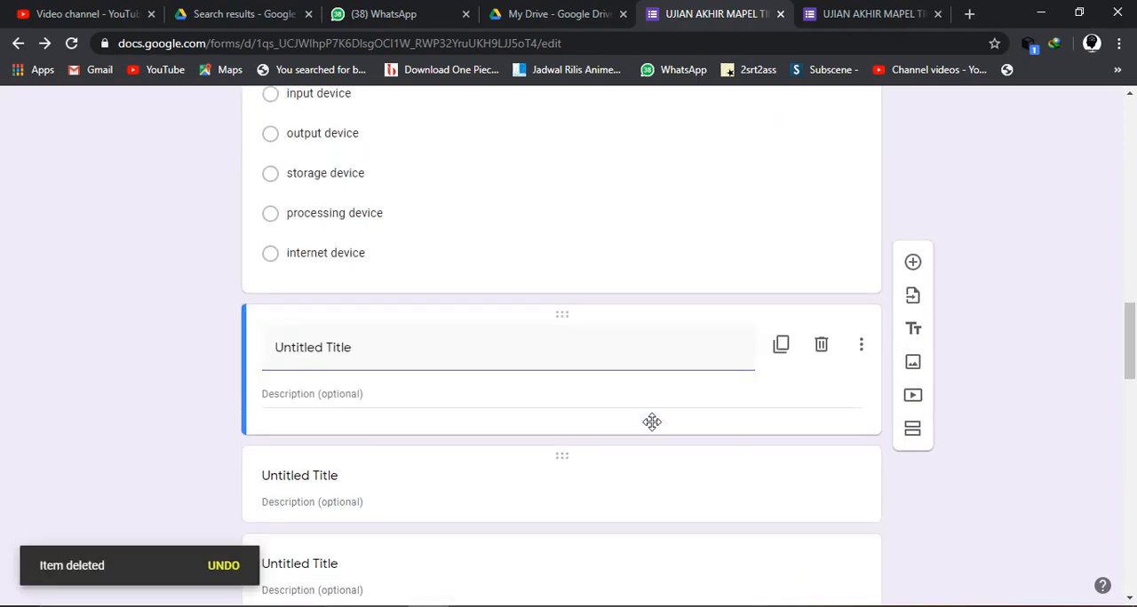
pyautogui.click(821, 349)
pyautogui.click(614, 480)
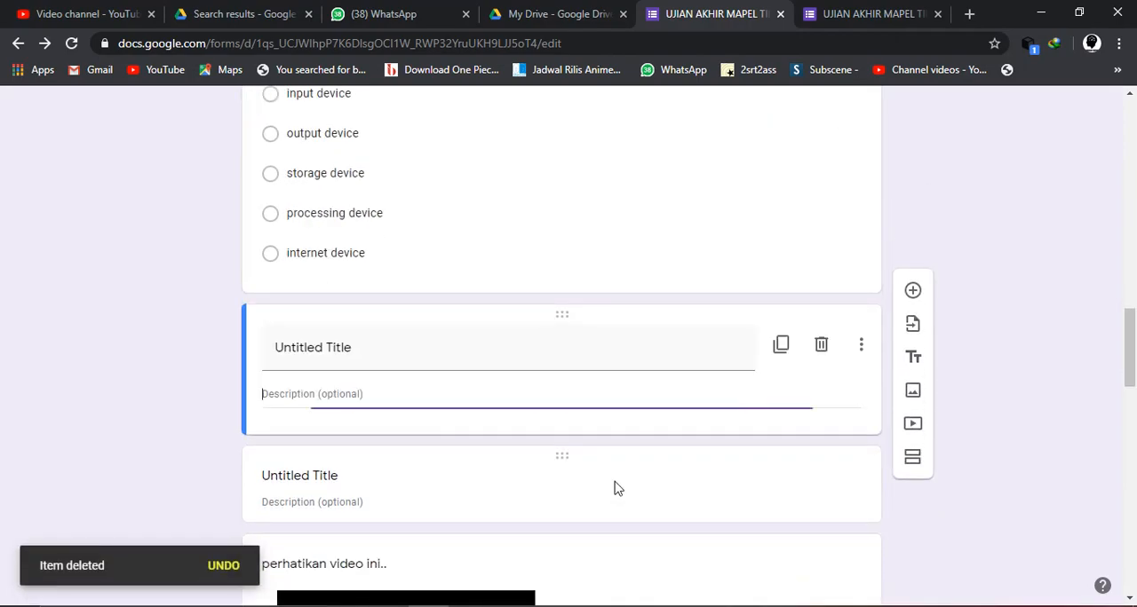
pyautogui.click(822, 348)
pyautogui.click(597, 471)
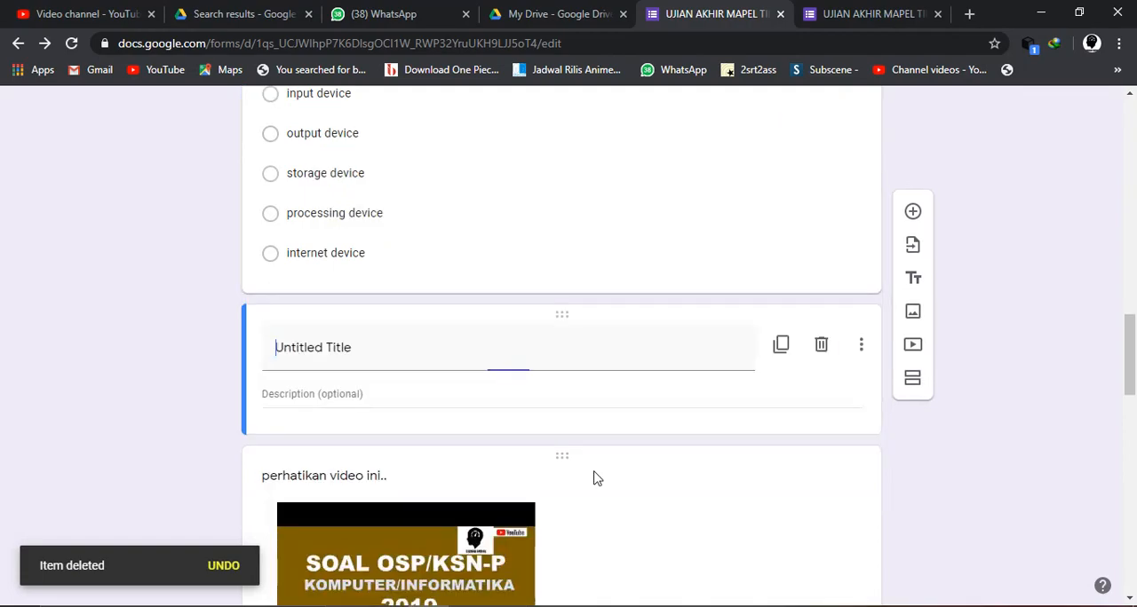
pyautogui.click(822, 346)
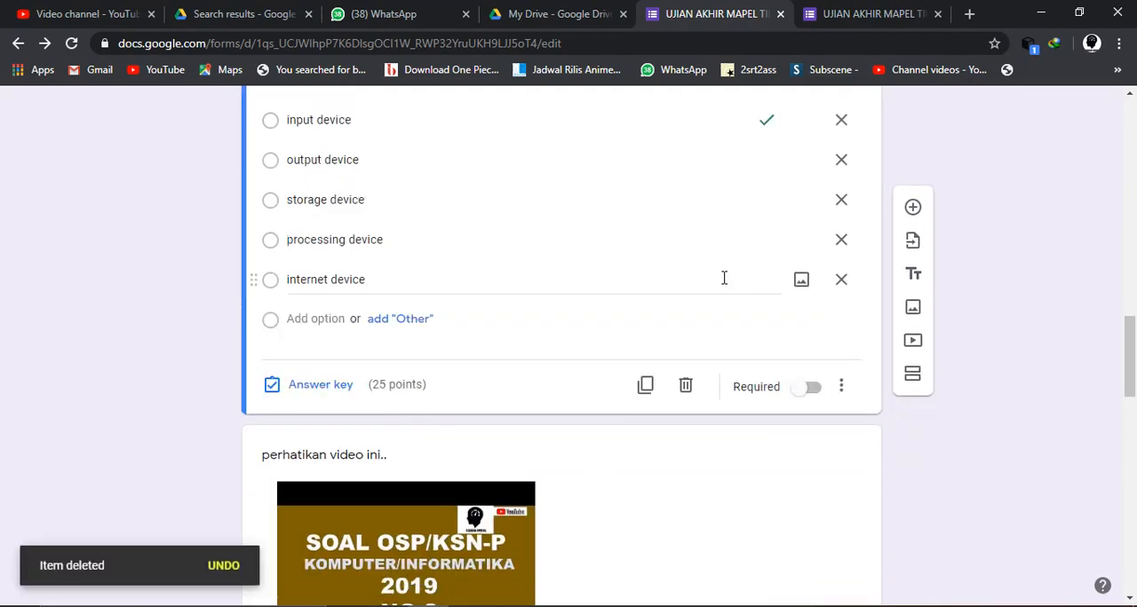
# - Return to the respondent view, reload the exam form and check the area after question 2
pyautogui.click(832, 10)
pyautogui.click(599, 44)
pyautogui.press('Return')
pyautogui.click(647, 138)
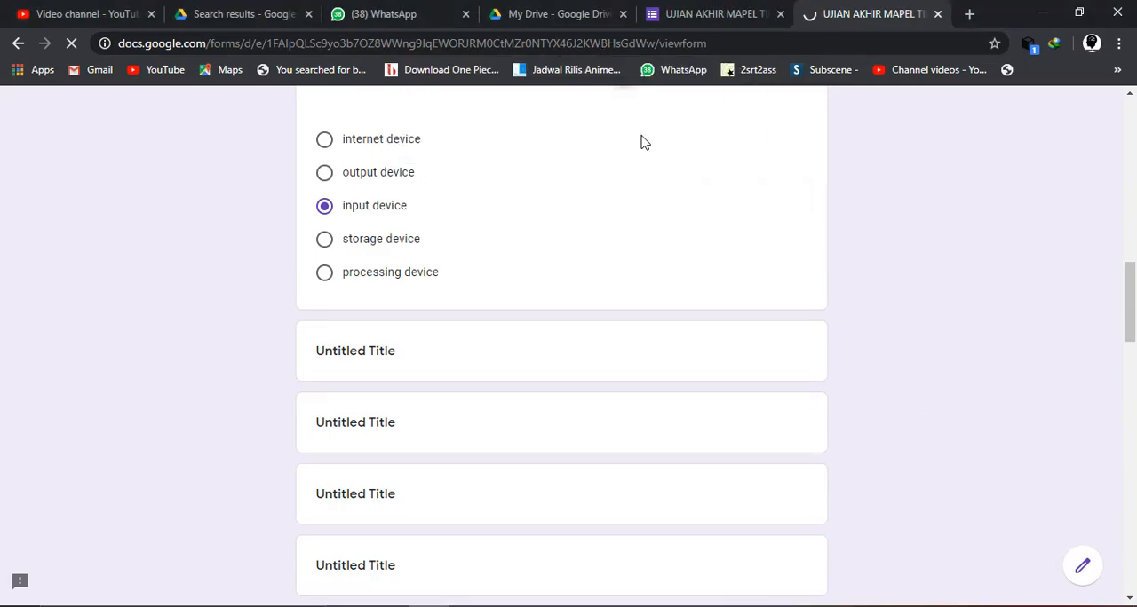
pyautogui.scroll(12, 430, 269)
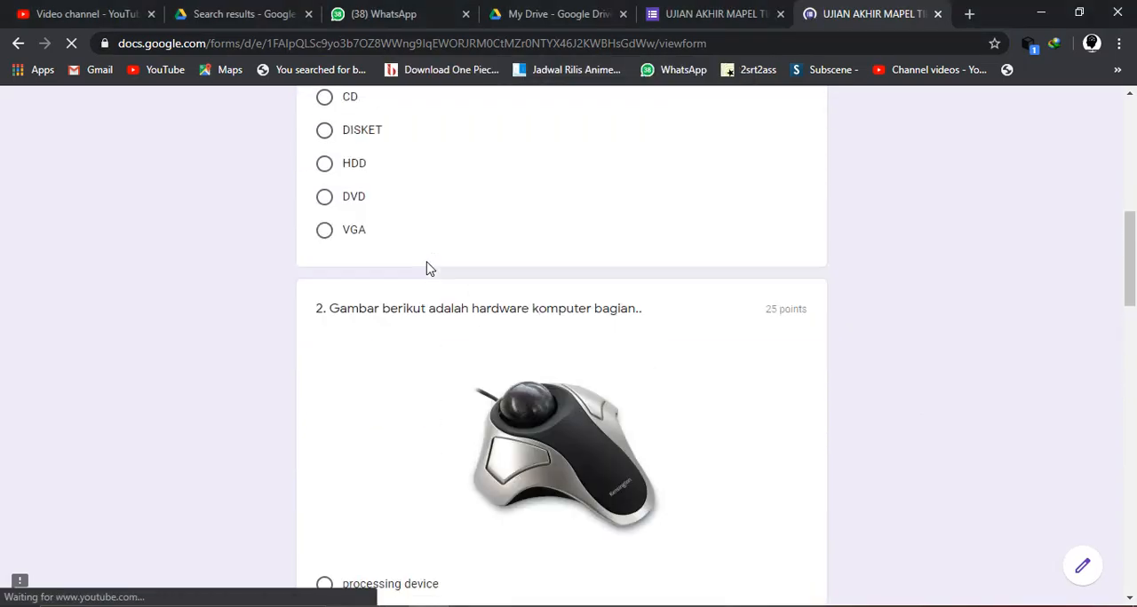
pyautogui.scroll(-19, 429, 270)
pyautogui.scroll(-6, 426, 269)
pyautogui.scroll(15, 426, 269)
pyautogui.scroll(3, 426, 269)
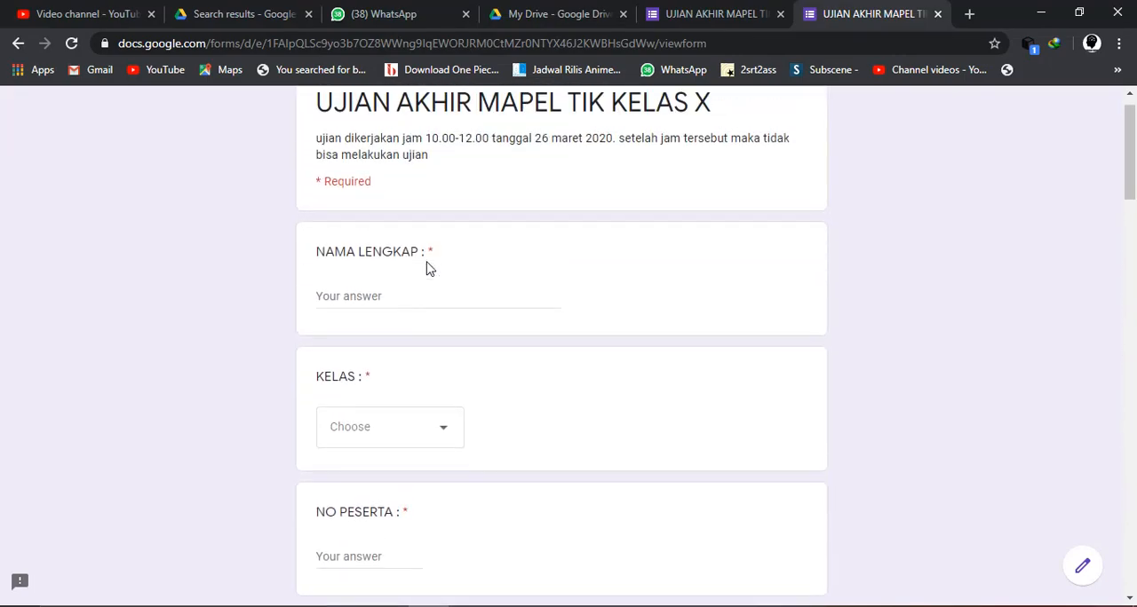
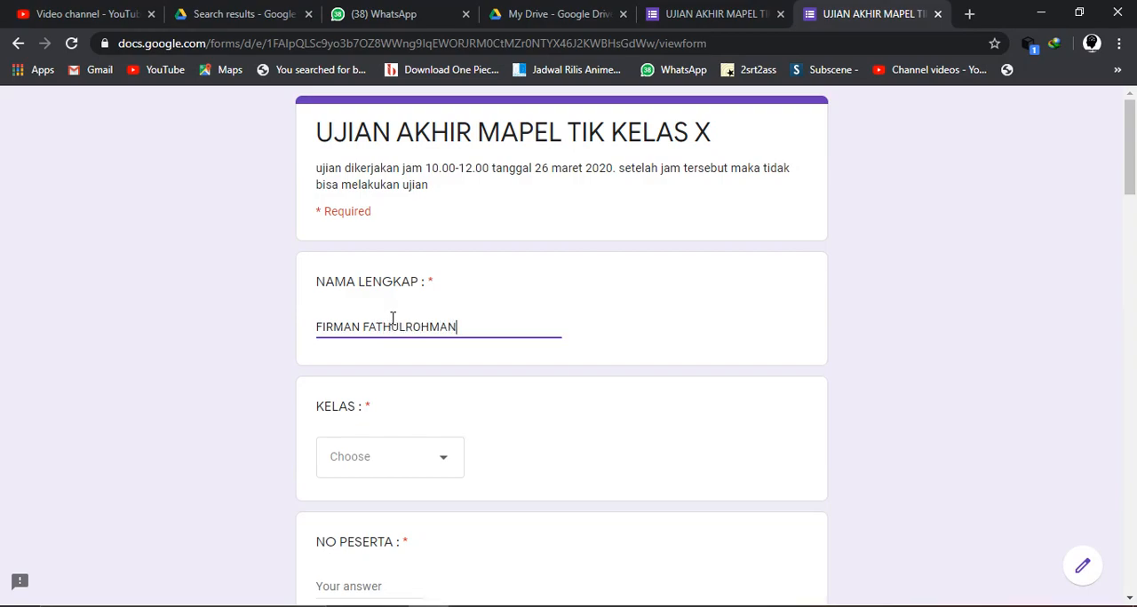
# - Enter the respondent's full name, choose class XA1 and fill in the participant number
pyautogui.click(417, 471)
pyautogui.click(364, 355)
pyautogui.scroll(-3, 363, 355)
# - Answer question 1 with VGA and question 2 with input device
pyautogui.scroll(-3, 363, 380)
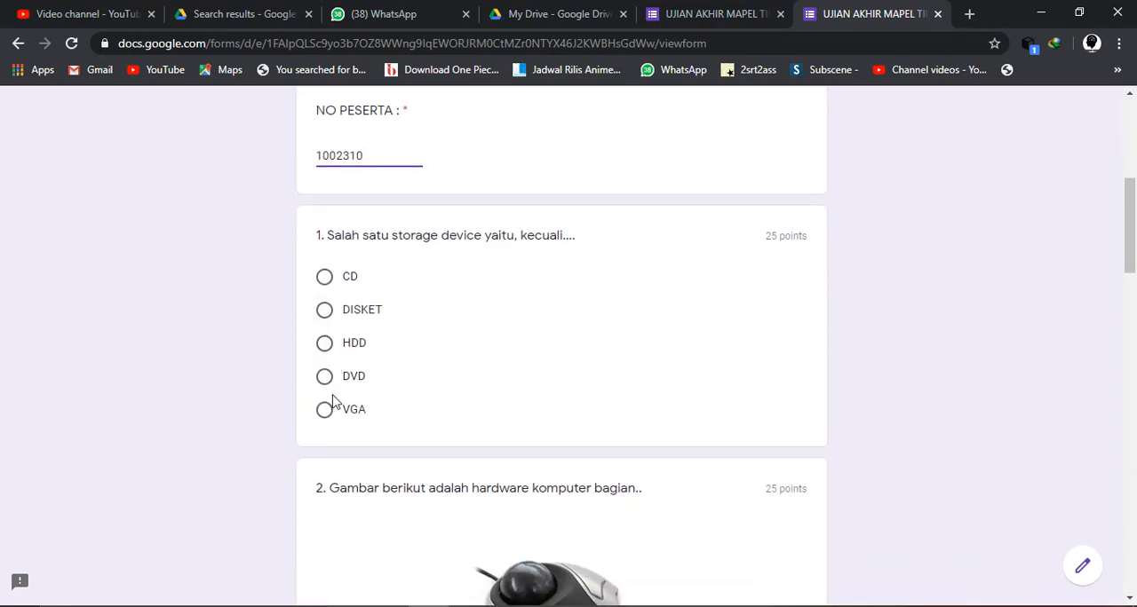
pyautogui.scroll(-2, 469, 388)
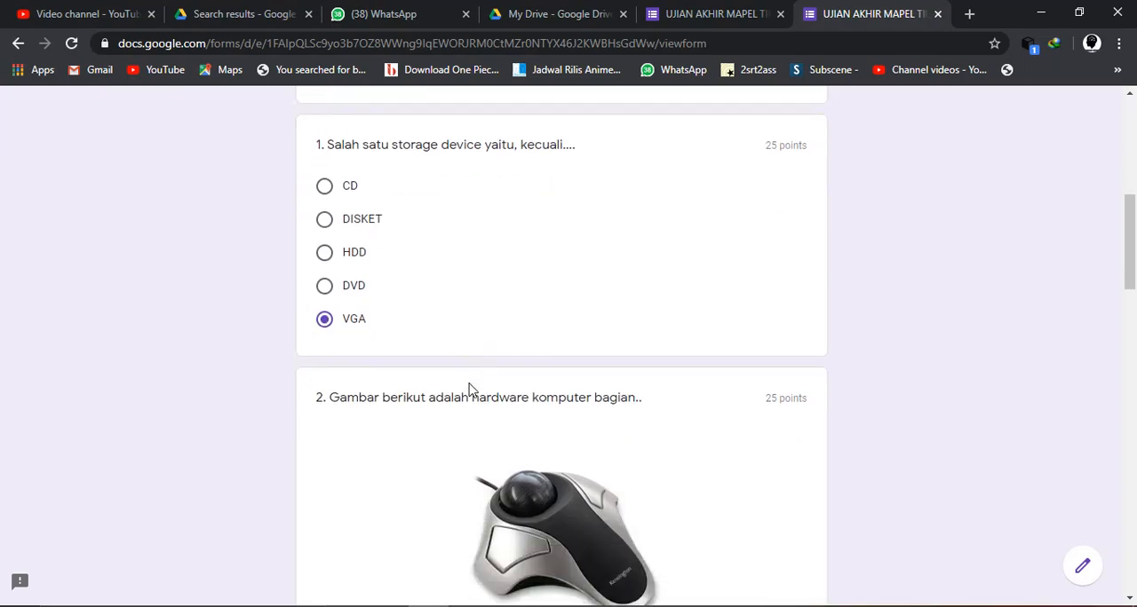
pyautogui.scroll(1, 470, 391)
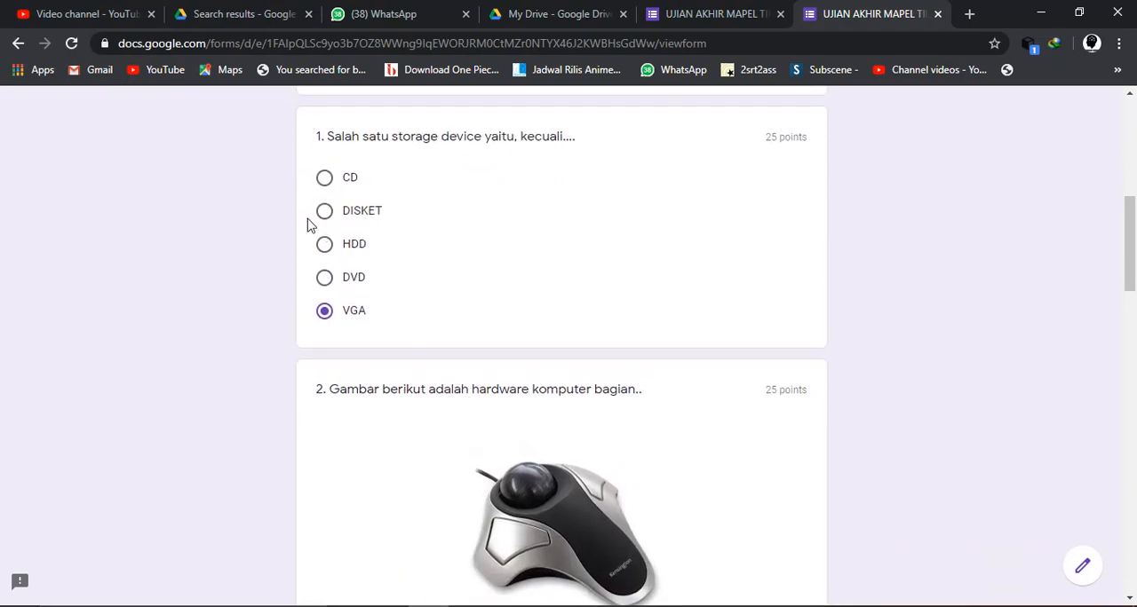
pyautogui.scroll(-3, 485, 430)
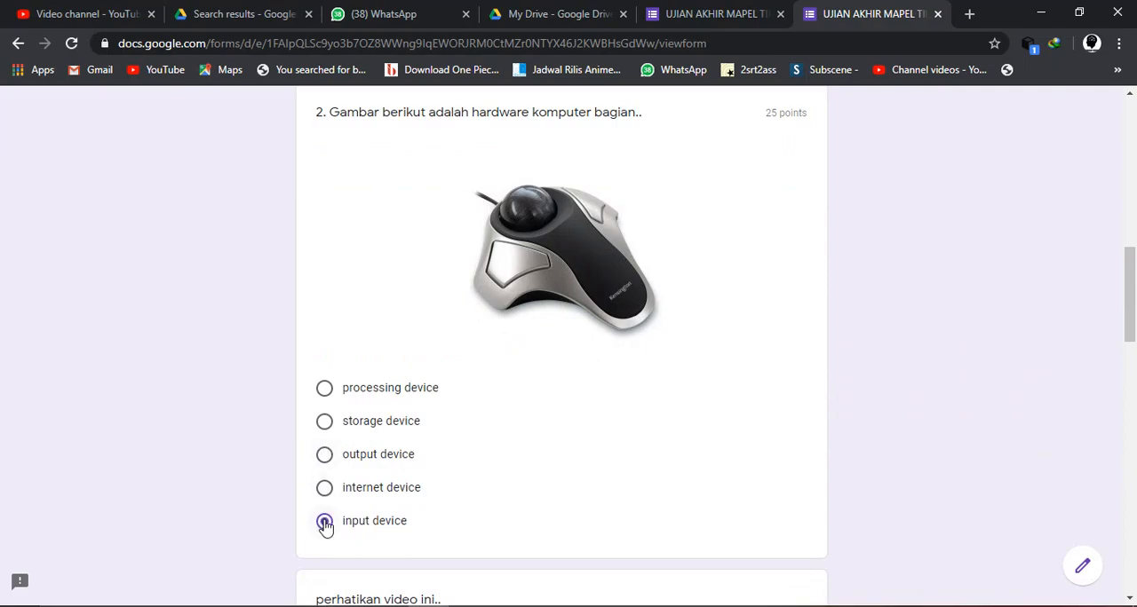
# - Play the embedded video above question 3 briefly and pause it
pyautogui.scroll(-5, 325, 525)
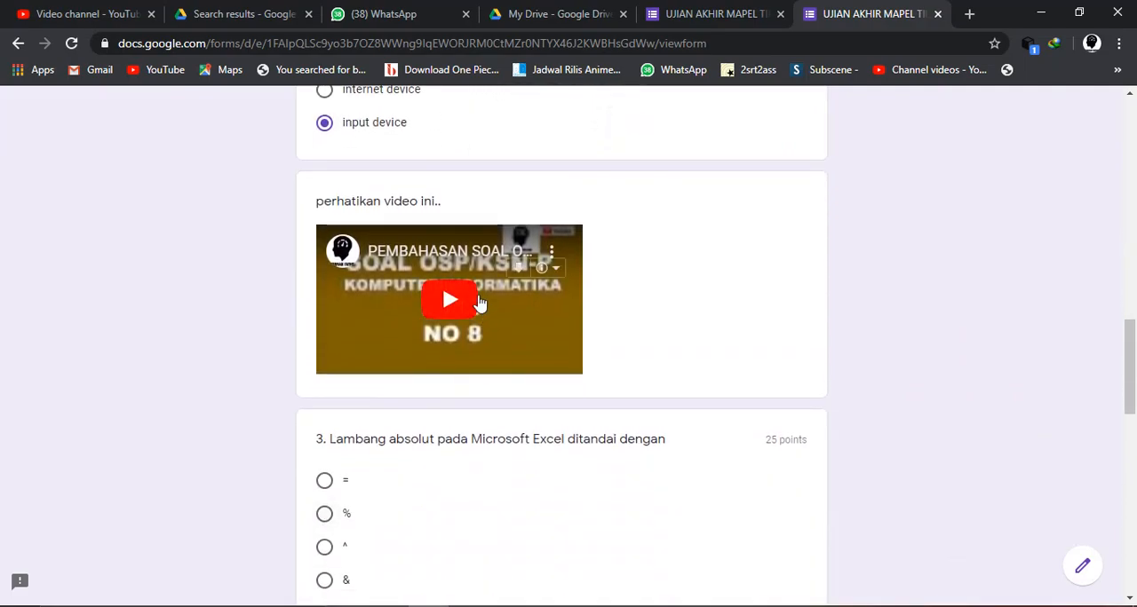
pyautogui.click(456, 300)
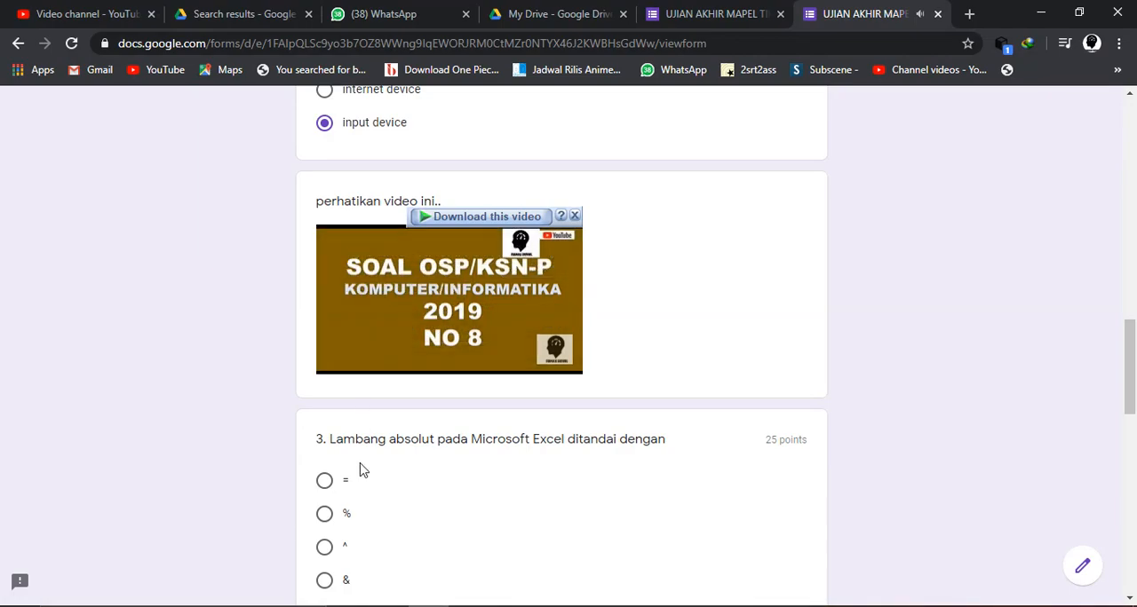
pyautogui.click(345, 366)
# - Answer question 3 with the = sign and question 4 with the Option 5 picture
pyautogui.scroll(-2, 345, 369)
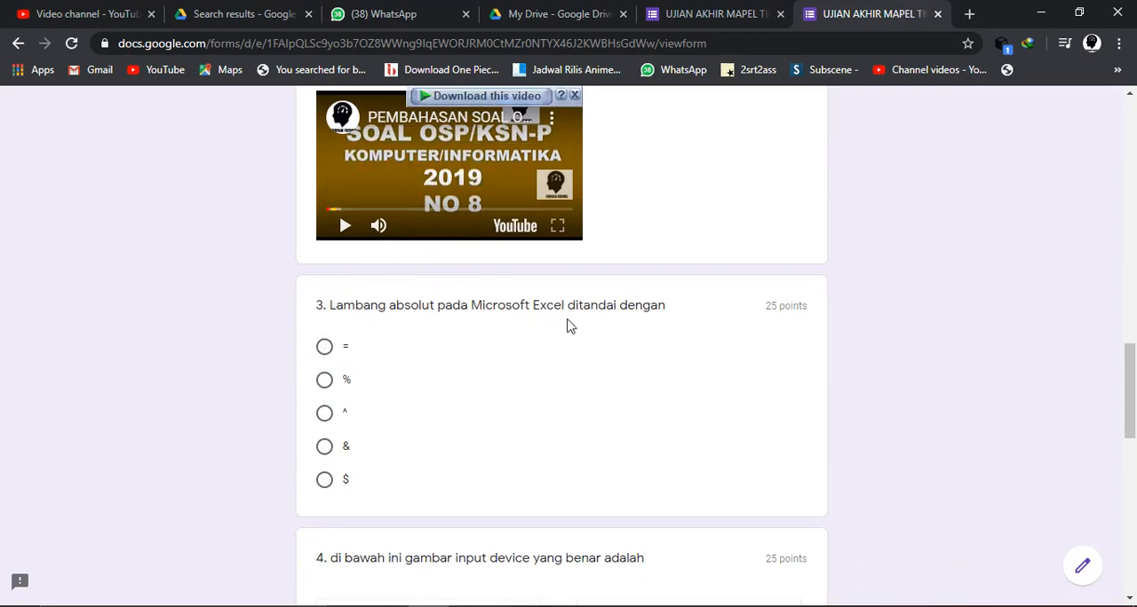
pyautogui.click(325, 348)
pyautogui.scroll(-4, 326, 354)
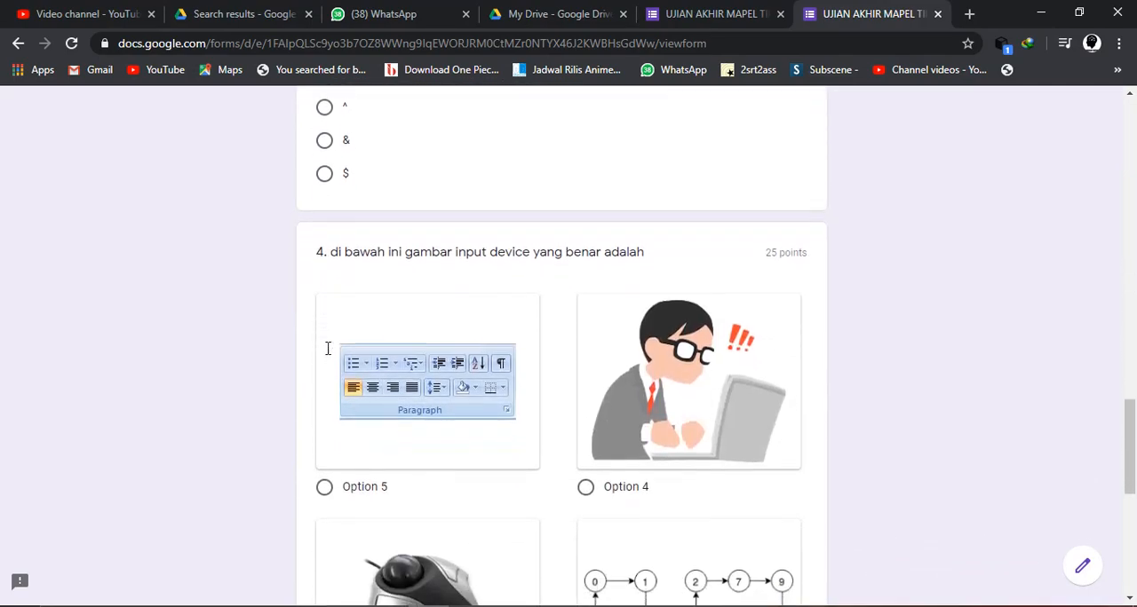
pyautogui.scroll(-1, 326, 354)
pyautogui.click(325, 395)
# - Check the remaining picture options of question 4 and submit the exam response
pyautogui.scroll(-3, 324, 399)
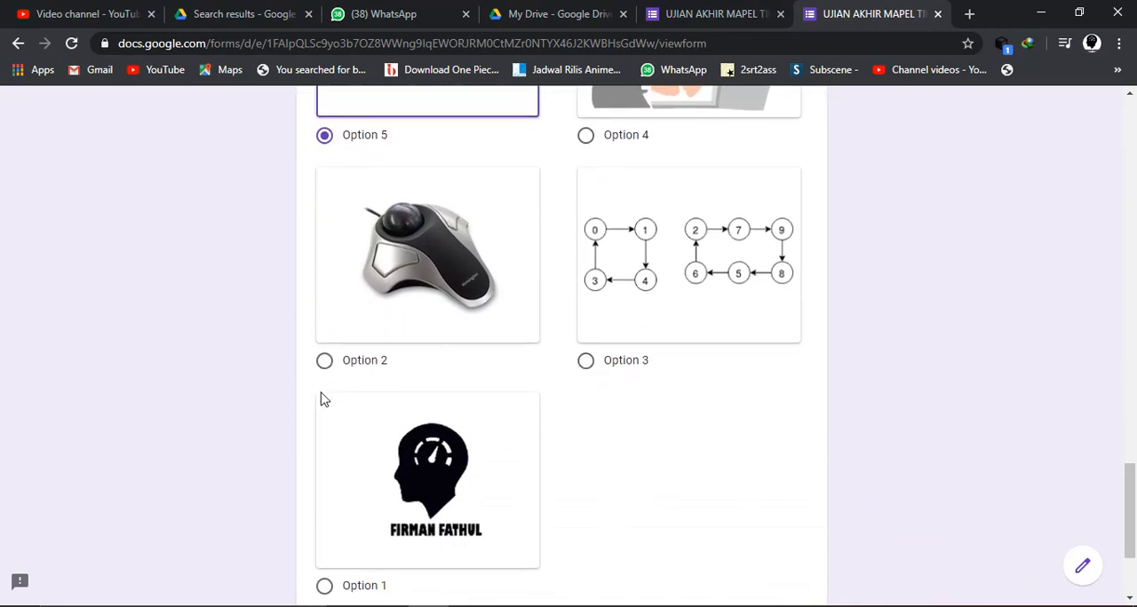
pyautogui.scroll(-2, 324, 400)
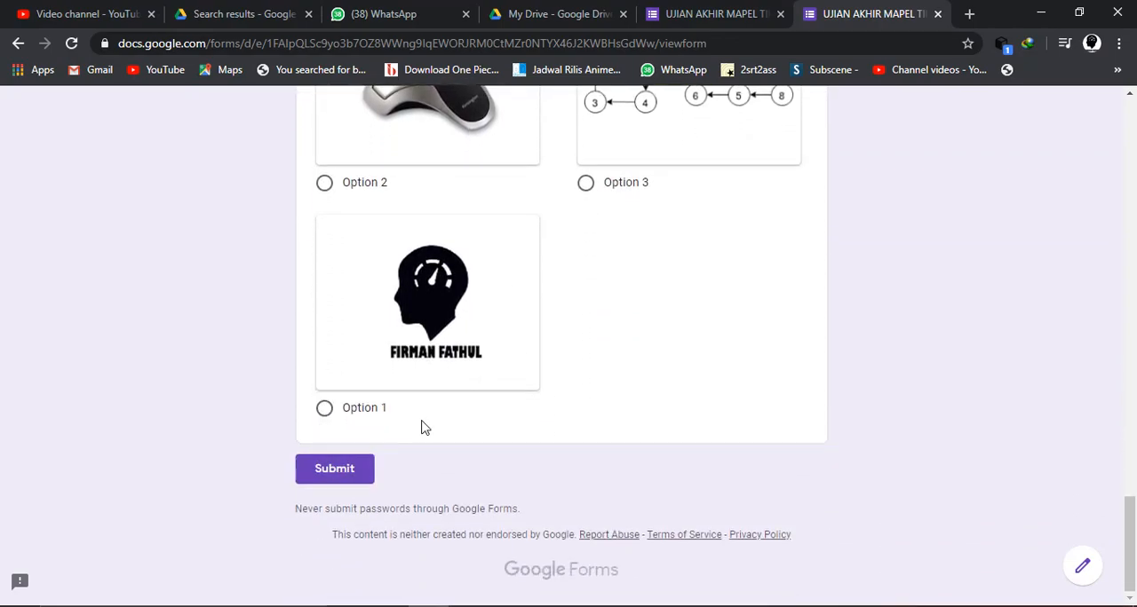
pyautogui.scroll(12, 383, 452)
pyautogui.scroll(3, 449, 416)
pyautogui.scroll(-12, 449, 416)
pyautogui.click(339, 480)
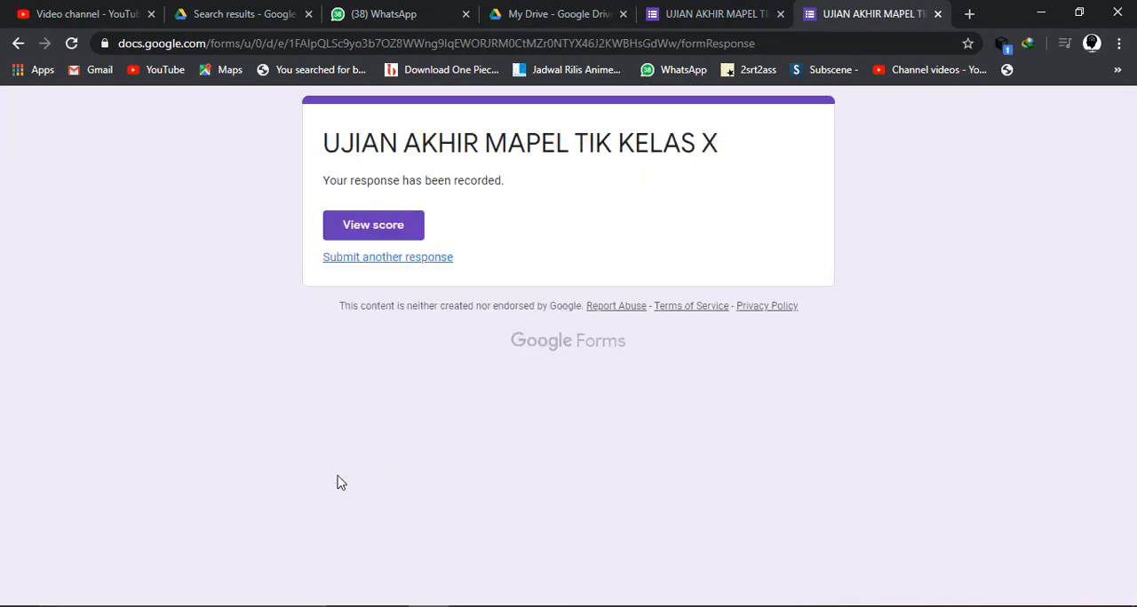
# - Open the score of the submitted response and examine the total points and the marking of each question
pyautogui.click(364, 229)
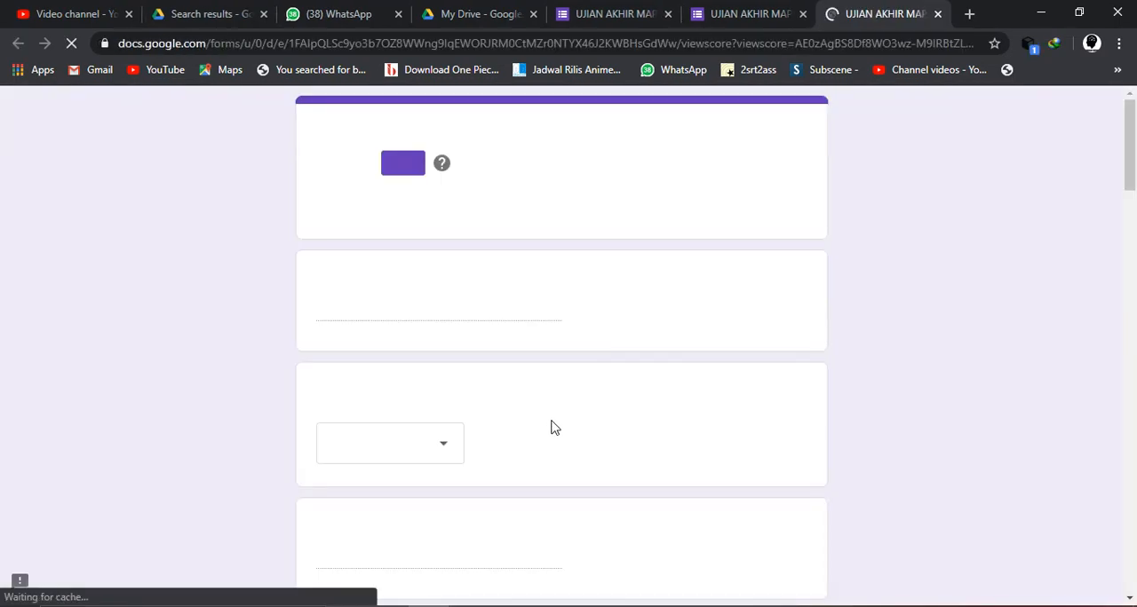
pyautogui.scroll(-4, 485, 437)
pyautogui.scroll(-2, 485, 435)
pyautogui.scroll(6, 486, 439)
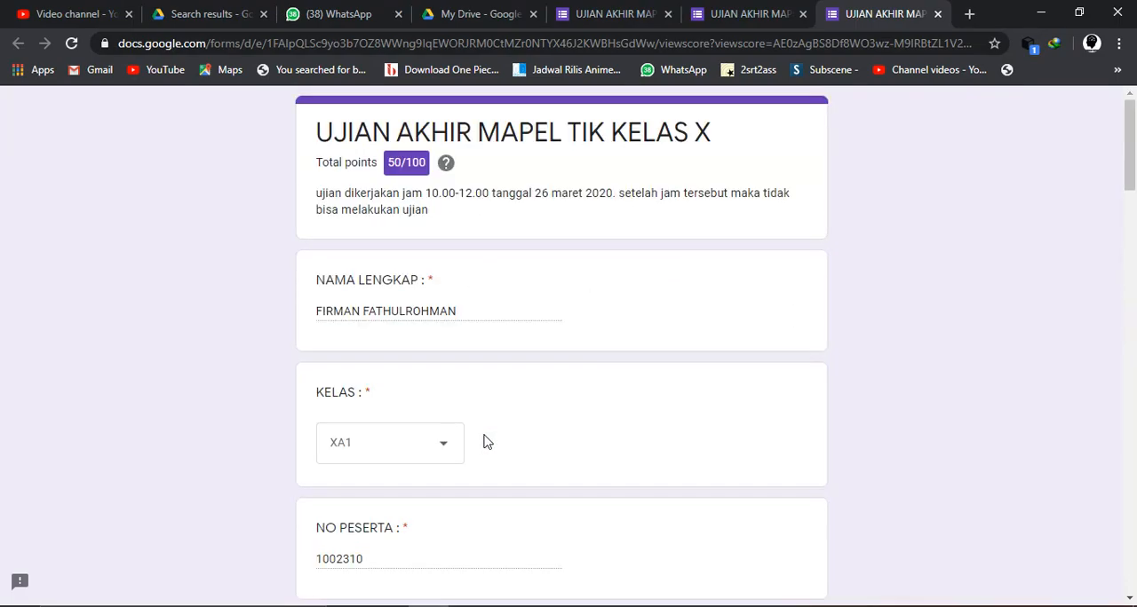
pyautogui.scroll(-2, 487, 442)
pyautogui.scroll(-4, 485, 441)
pyautogui.scroll(-4, 485, 442)
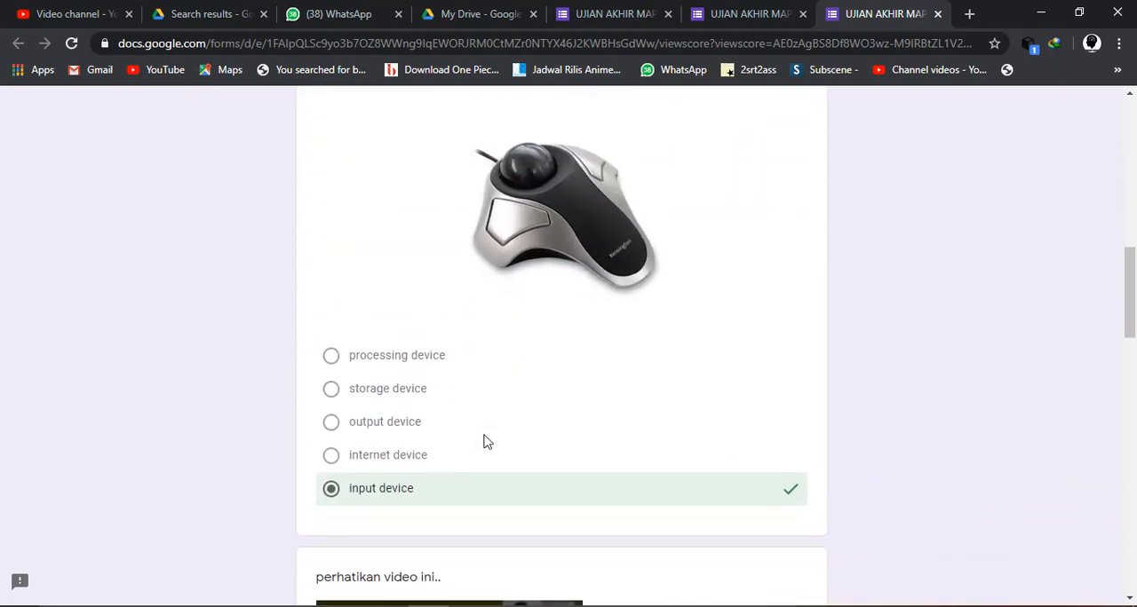
pyautogui.scroll(-5, 484, 442)
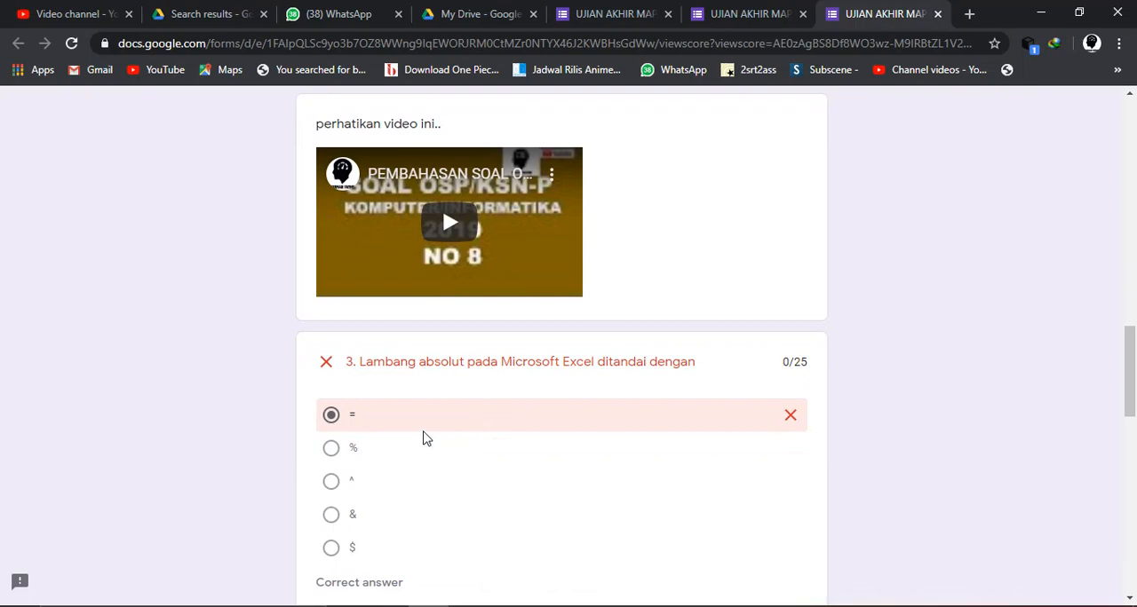
pyautogui.scroll(-10, 407, 424)
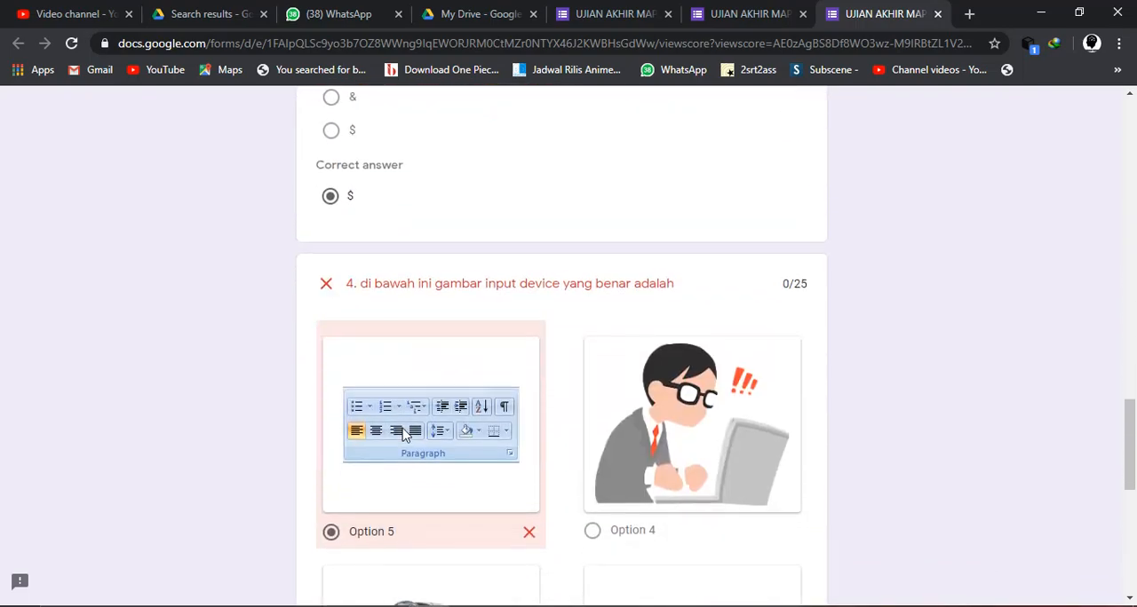
pyautogui.scroll(-2, 404, 435)
pyautogui.scroll(20, 404, 434)
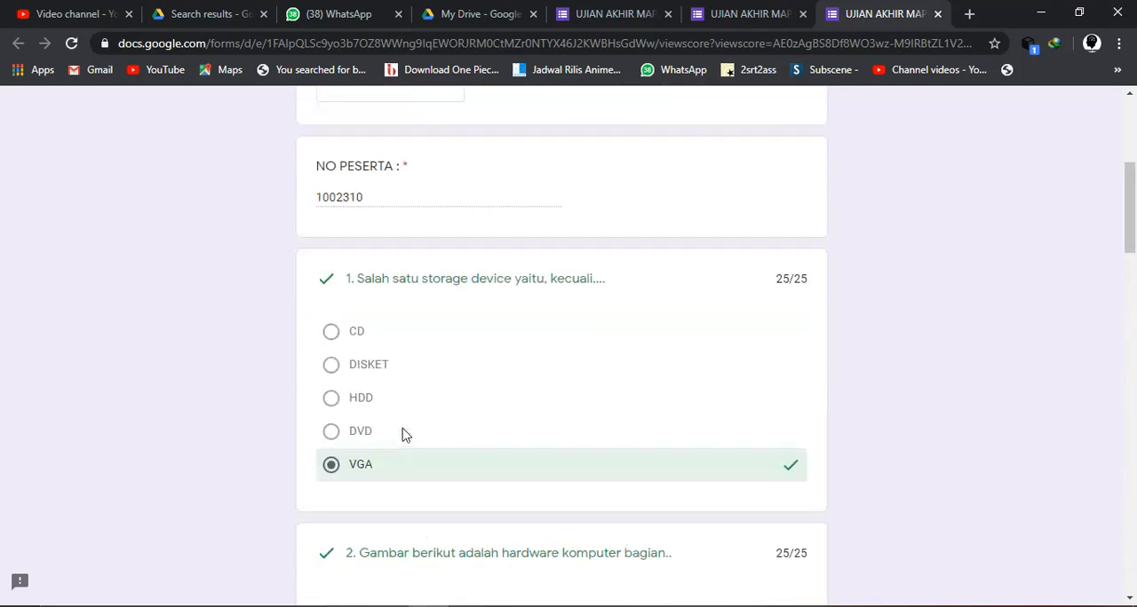
pyautogui.scroll(2, 425, 322)
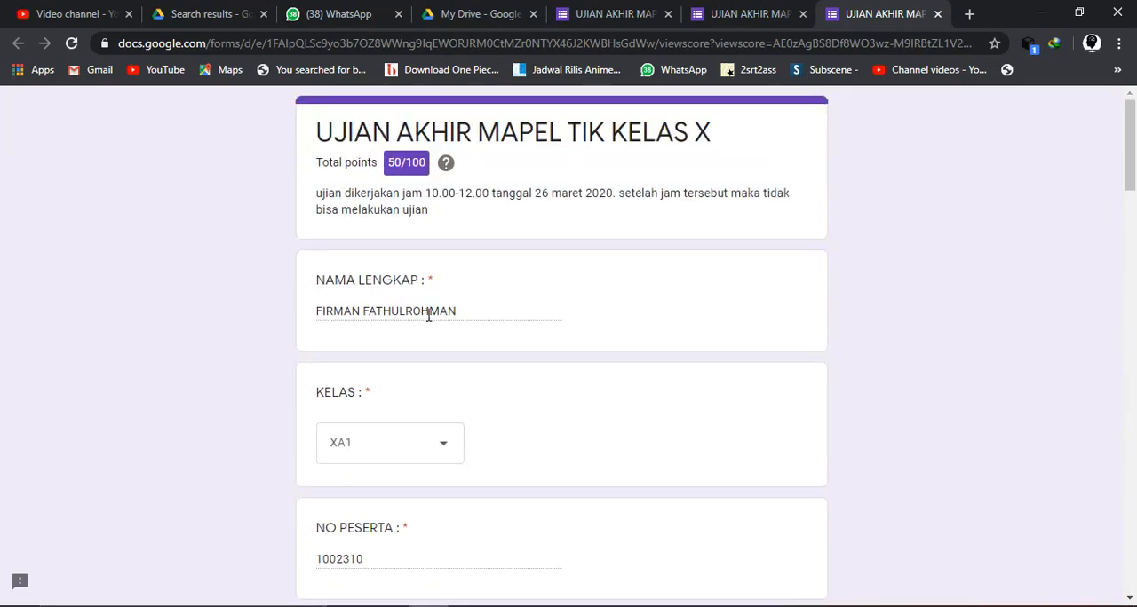
pyautogui.scroll(-1, 431, 308)
pyautogui.scroll(-20, 549, 305)
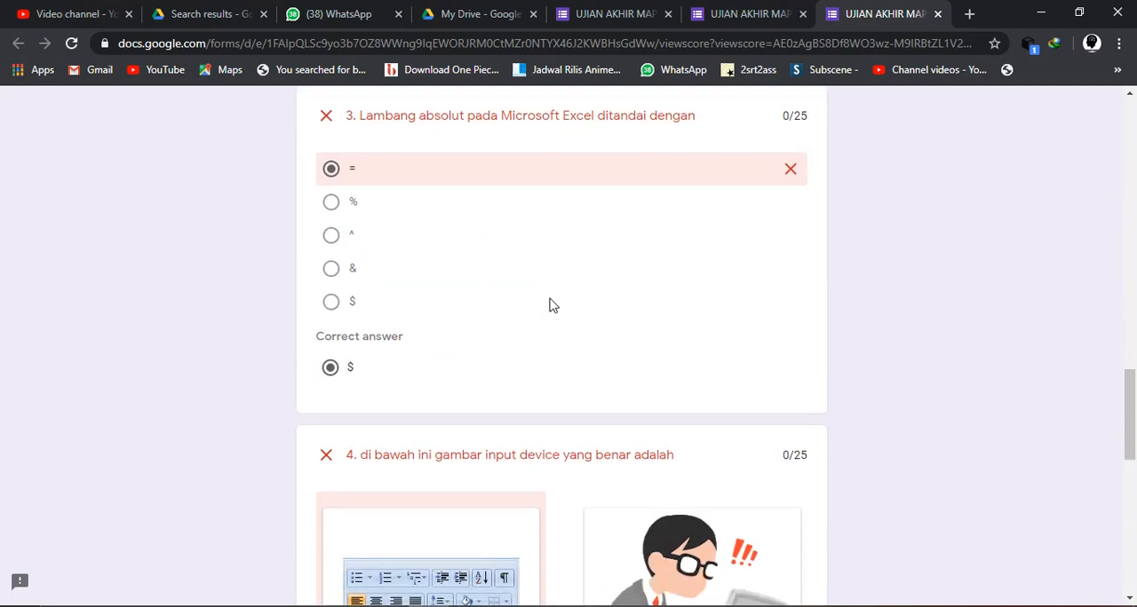
# - Switch back to the submitted exam page, reload the form for a fresh response and choose XA1 as KELAS
pyautogui.scroll(20, 550, 305)
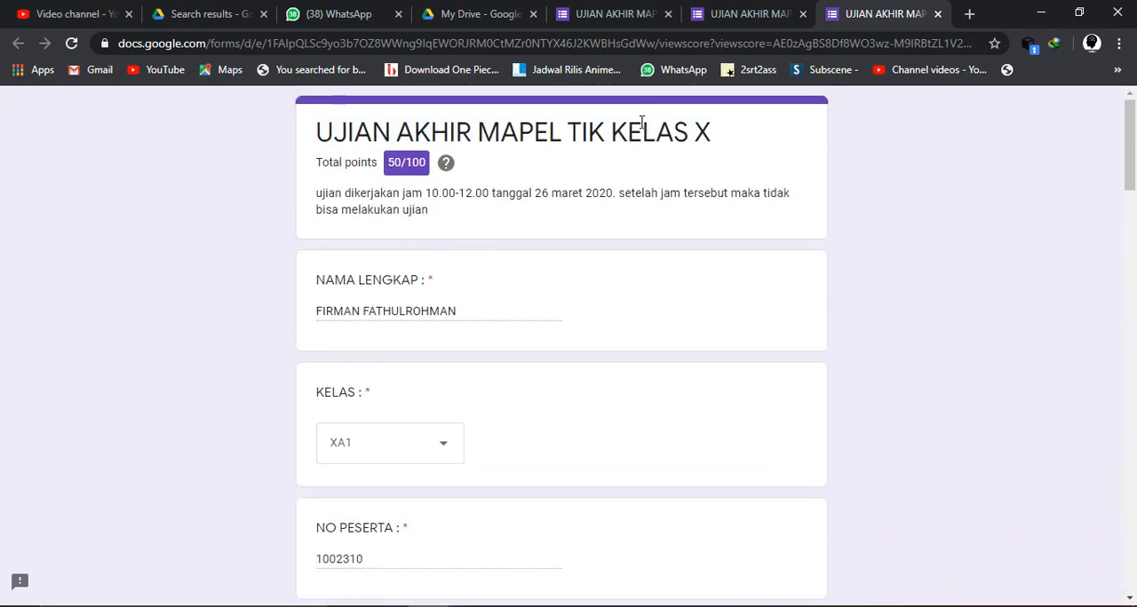
pyautogui.click(742, 9)
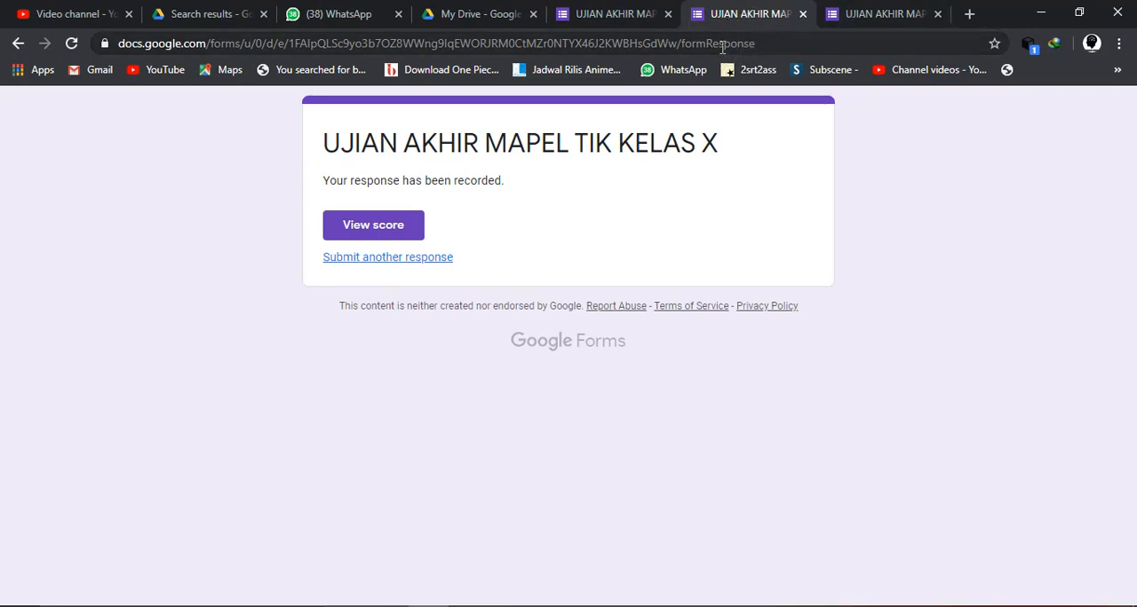
pyautogui.click(782, 41)
pyautogui.press('Return')
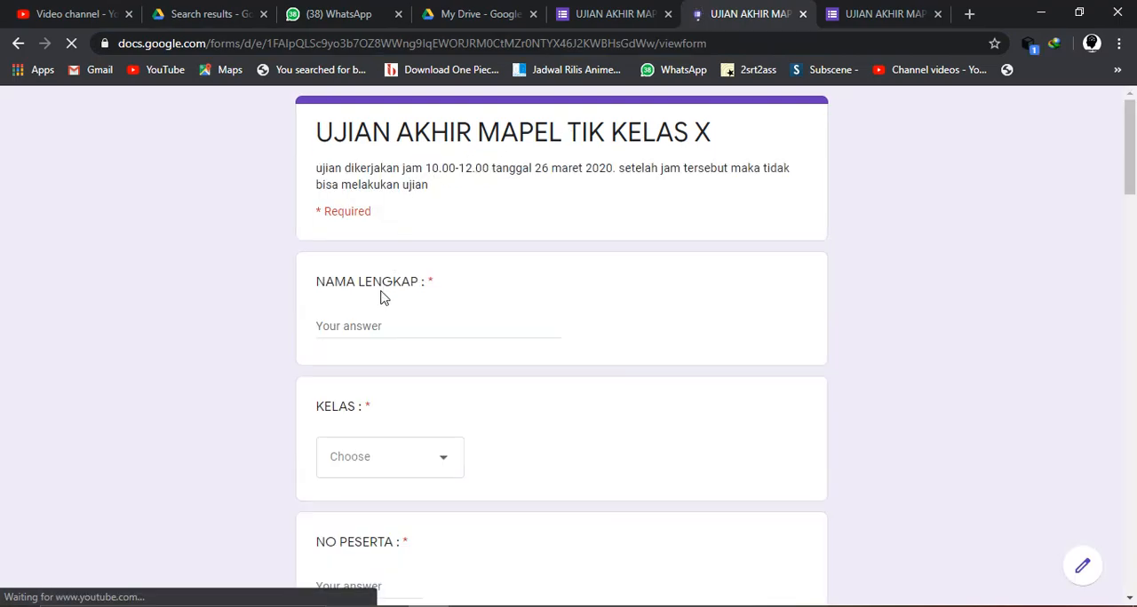
pyautogui.click(381, 454)
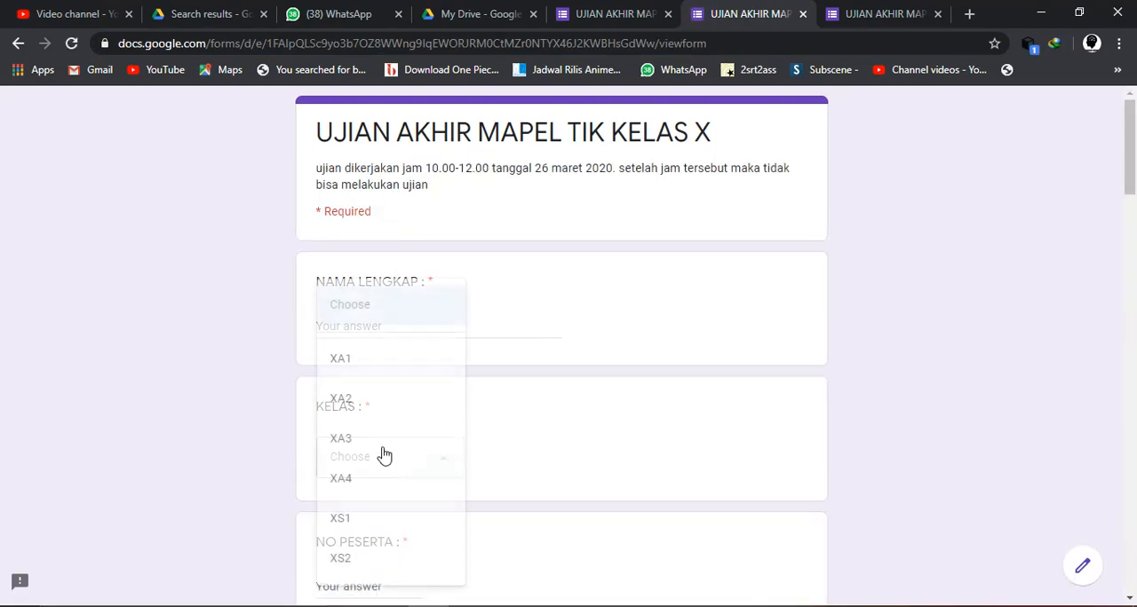
pyautogui.click(359, 364)
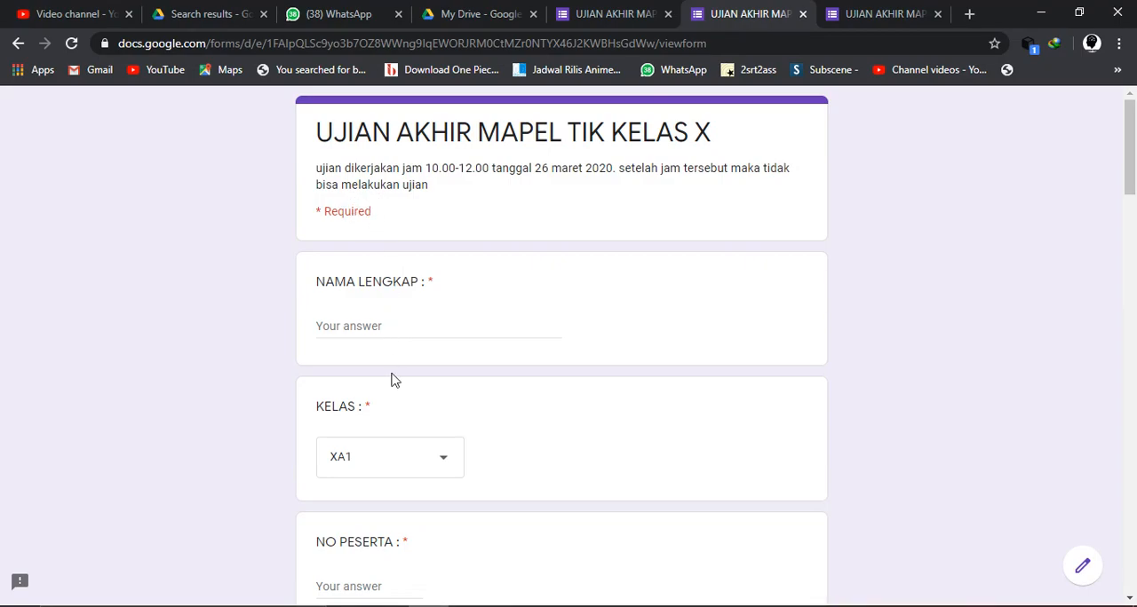
# - Answer question 1 with HDD and question 3 with ^, and try to submit with NAMA LENGKAP and NO PESERTA left blank
pyautogui.scroll(-4, 416, 462)
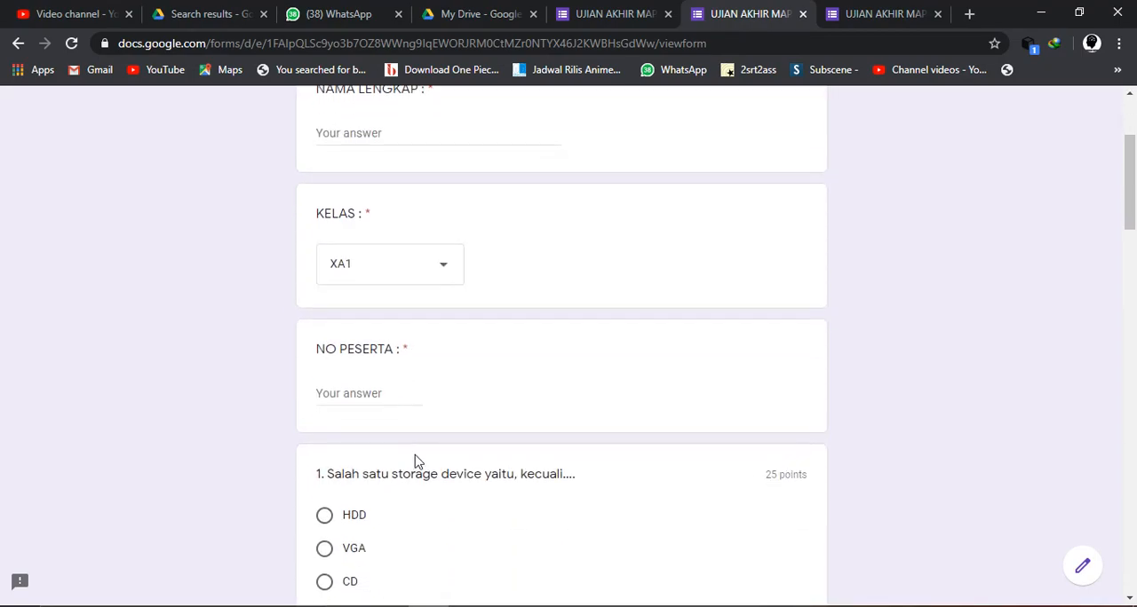
pyautogui.scroll(2, 415, 462)
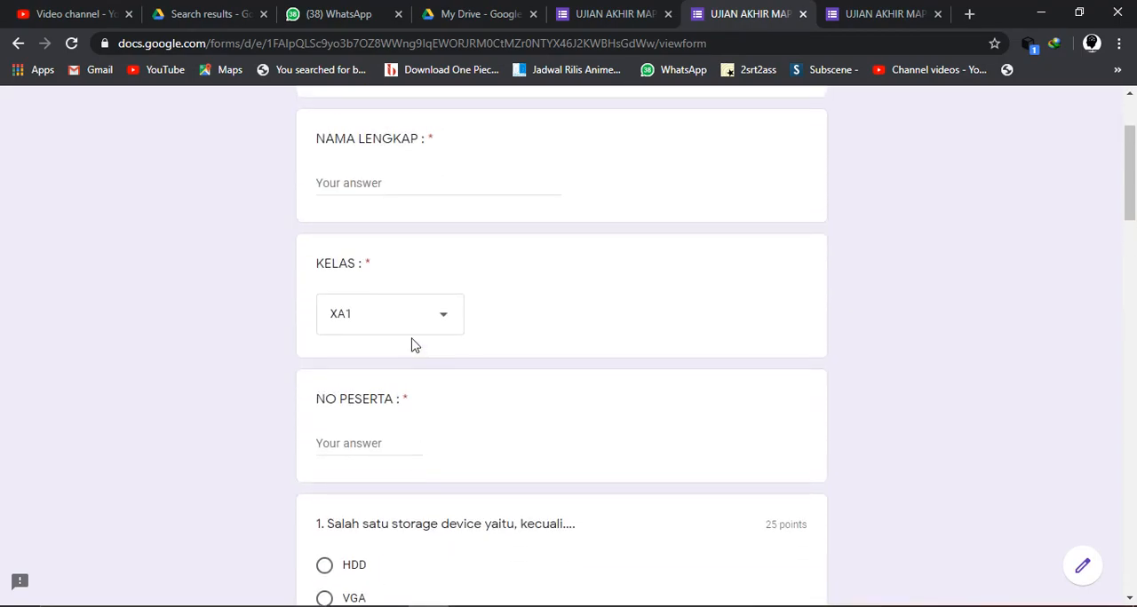
pyautogui.scroll(-1, 391, 508)
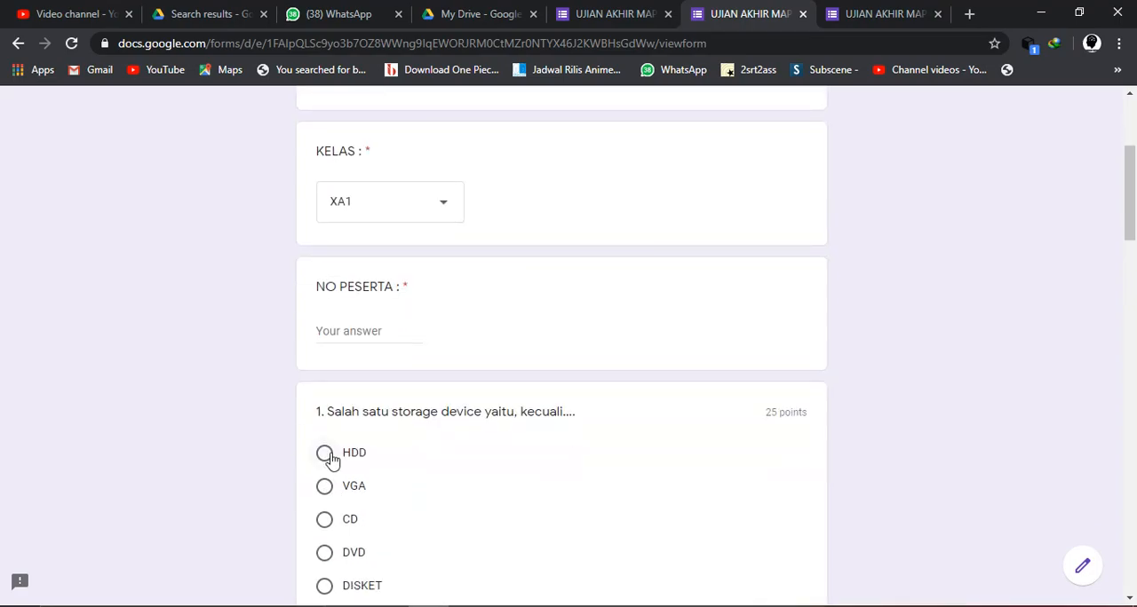
pyautogui.scroll(-11, 329, 459)
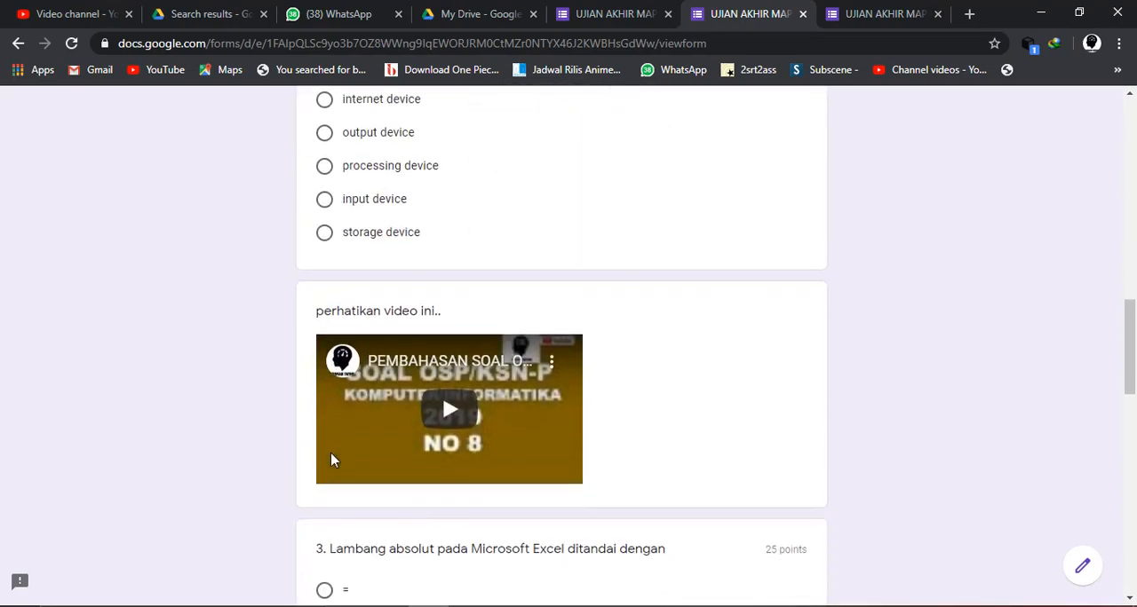
pyautogui.scroll(-1, 331, 458)
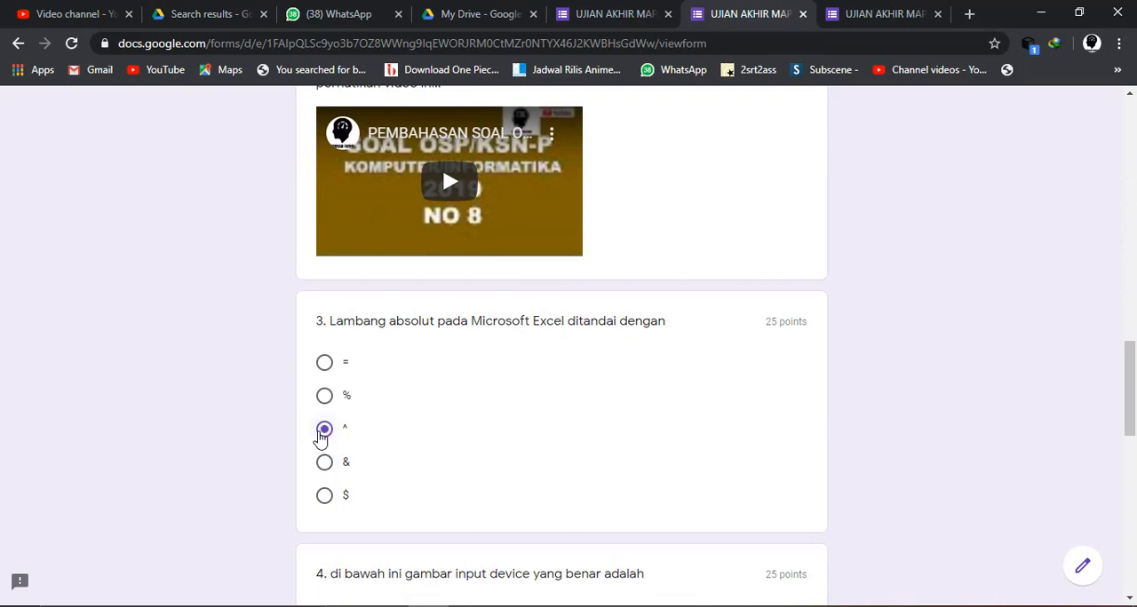
pyautogui.scroll(13, 322, 437)
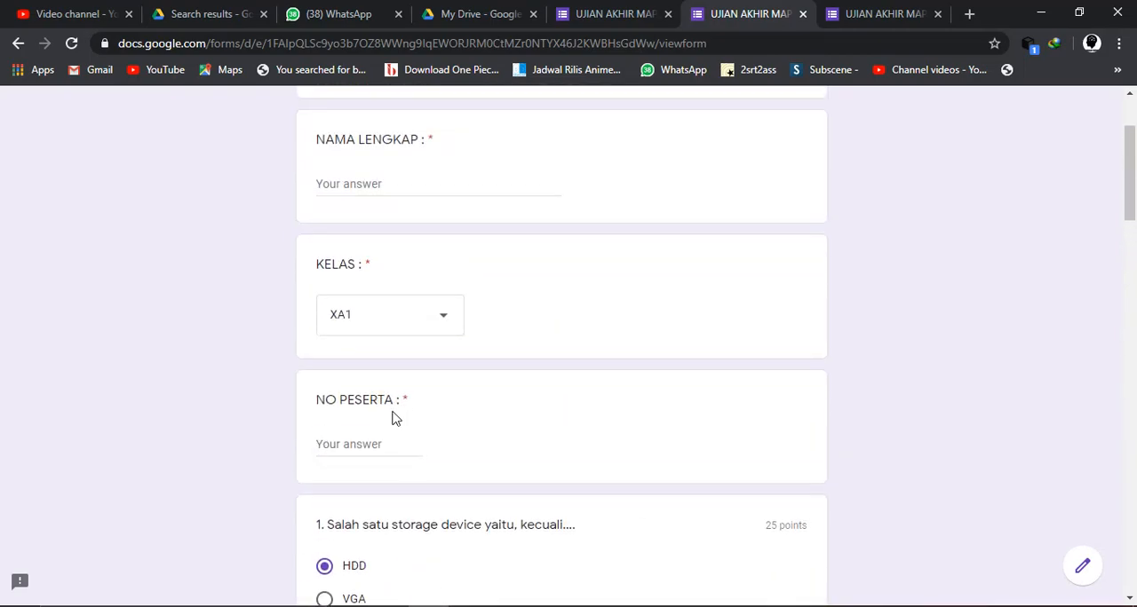
pyautogui.scroll(-20, 405, 222)
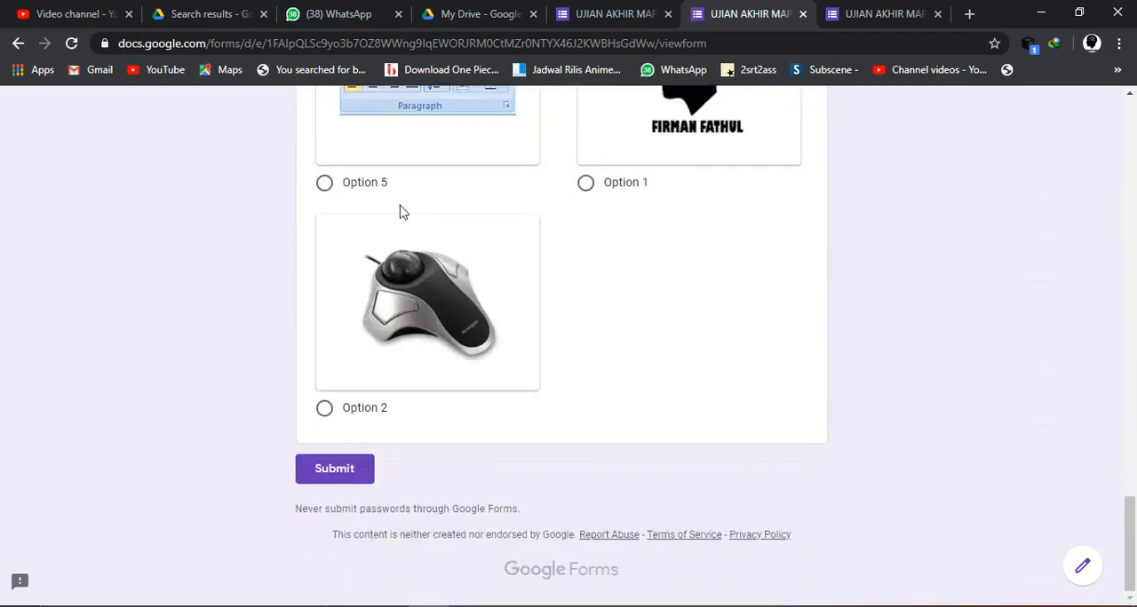
pyautogui.click(350, 469)
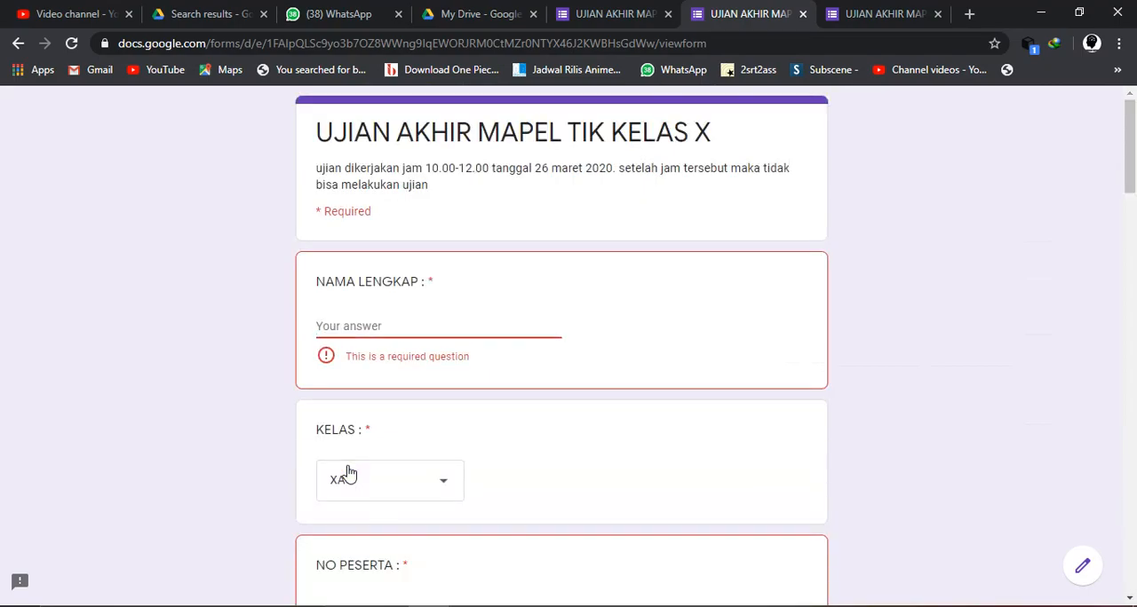
pyautogui.click(348, 474)
pyautogui.click(580, 307)
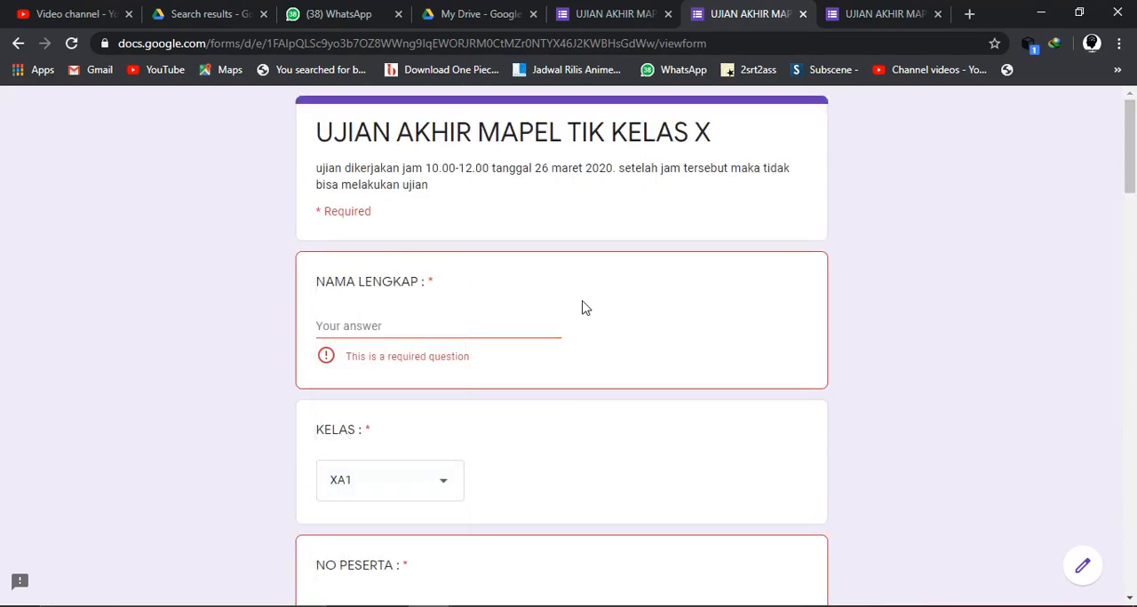
# - Return to the form editor and check the required NAMA LENGKAP, KELAS and NO PESERTA fields
pyautogui.click(613, 14)
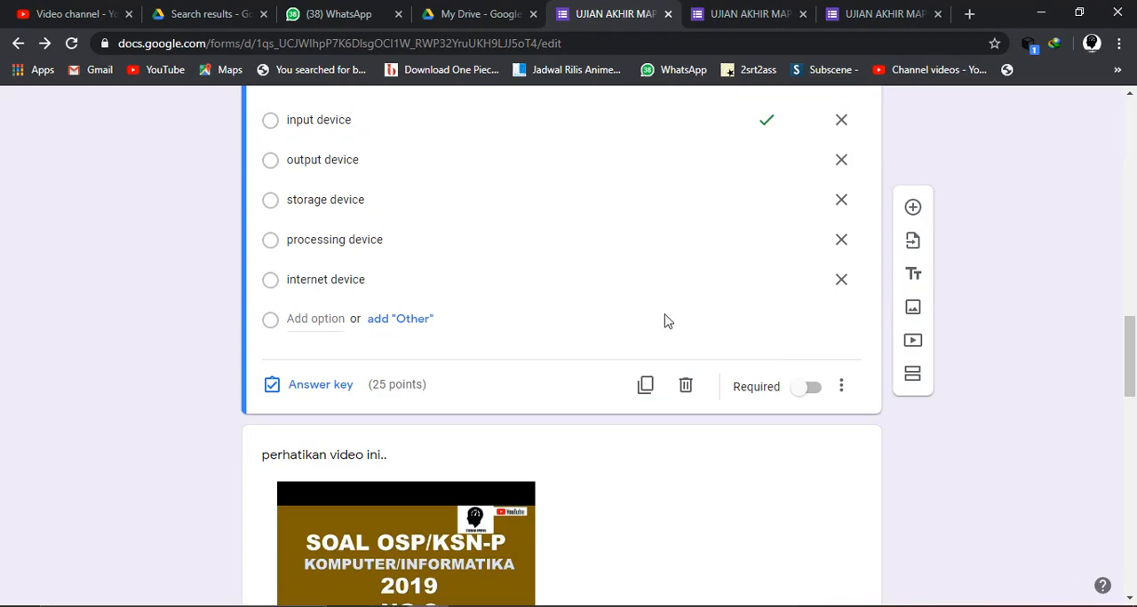
pyautogui.scroll(10, 667, 320)
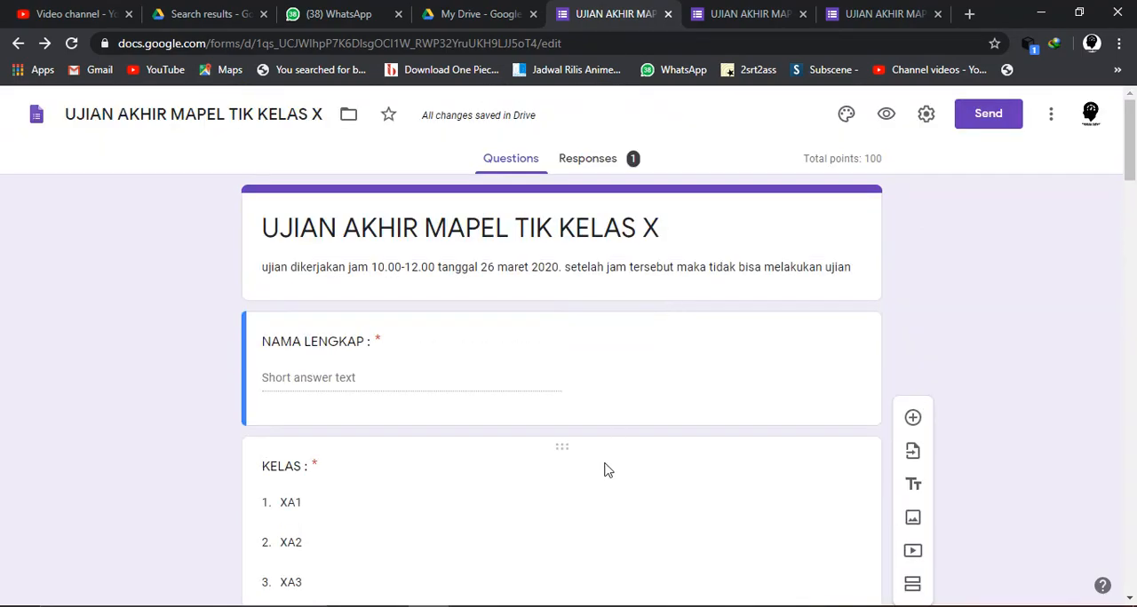
pyautogui.scroll(-5, 604, 470)
pyautogui.scroll(1, 604, 469)
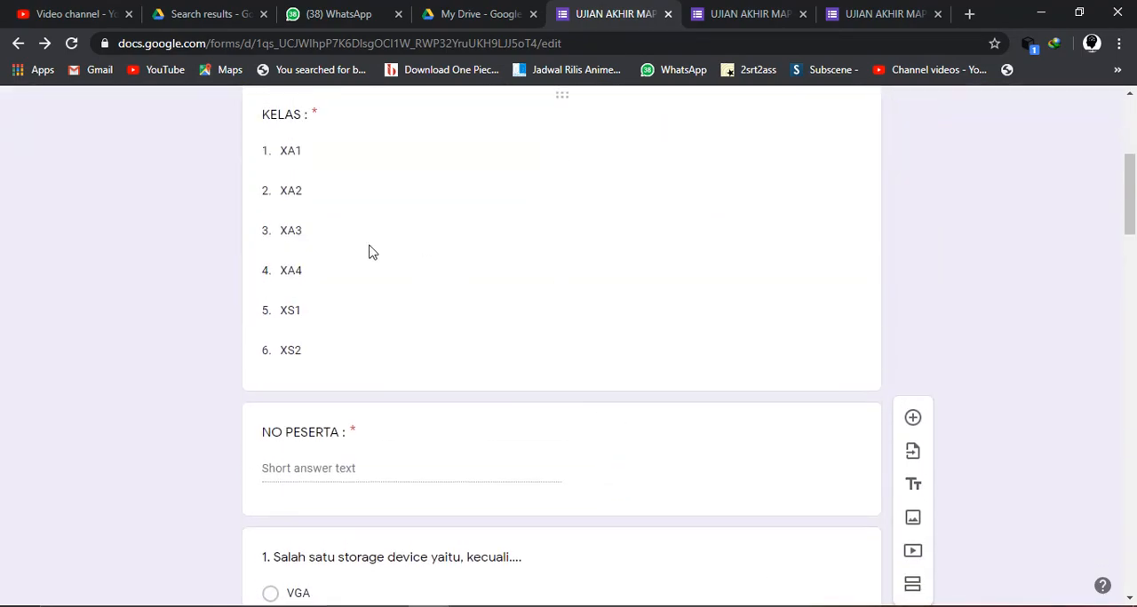
pyautogui.scroll(2, 455, 290)
pyautogui.scroll(2, 454, 290)
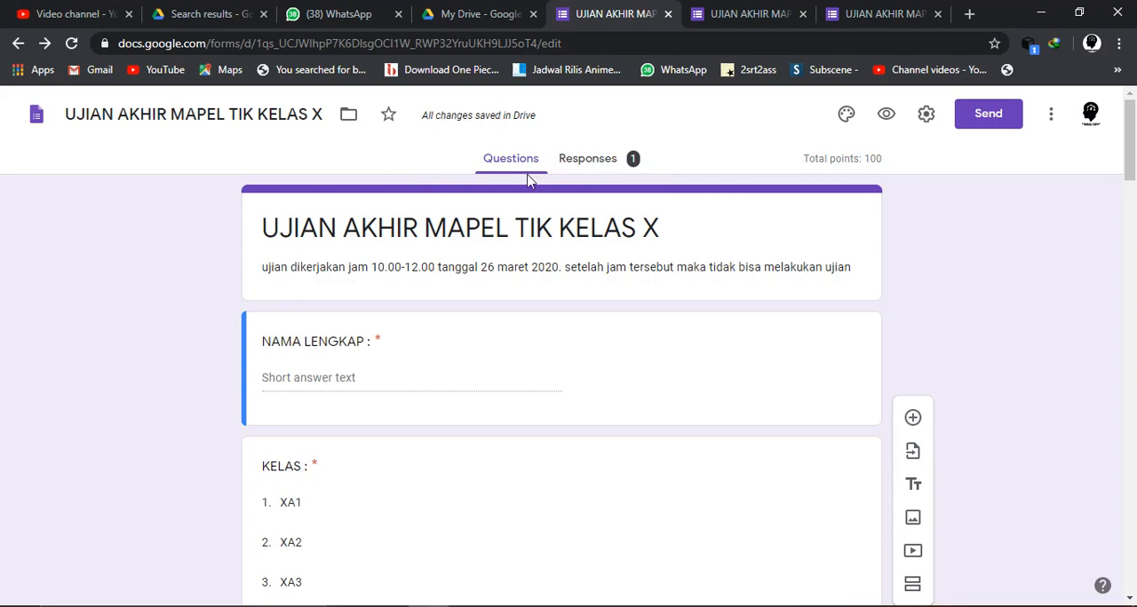
# - Open the summary of the form's responses and examine the total points distribution and the frequently missed questions
pyautogui.click(581, 168)
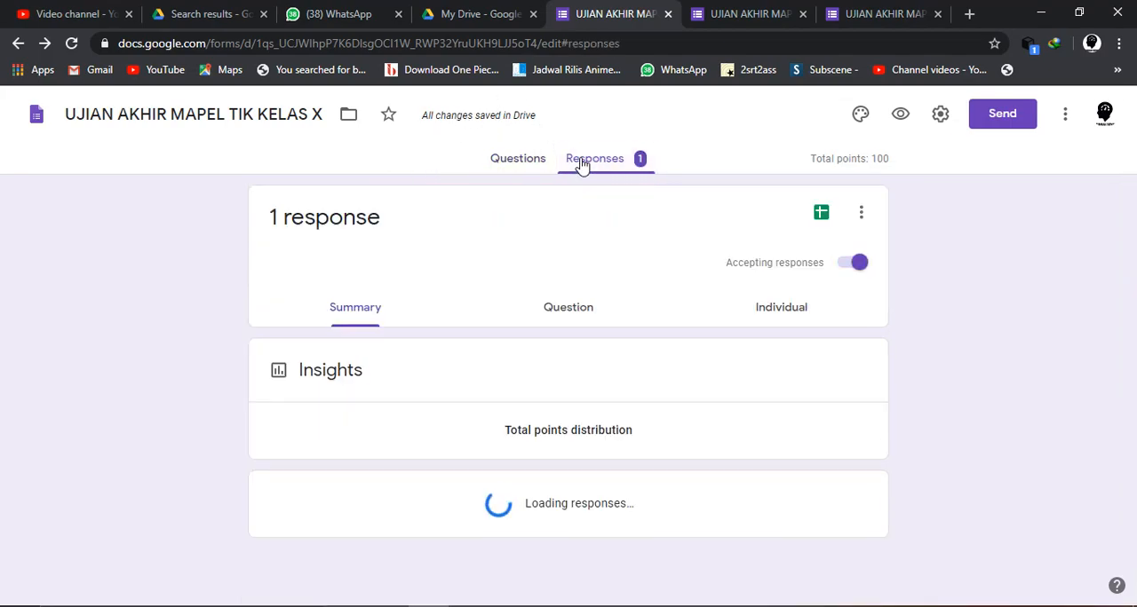
pyautogui.scroll(-3, 507, 500)
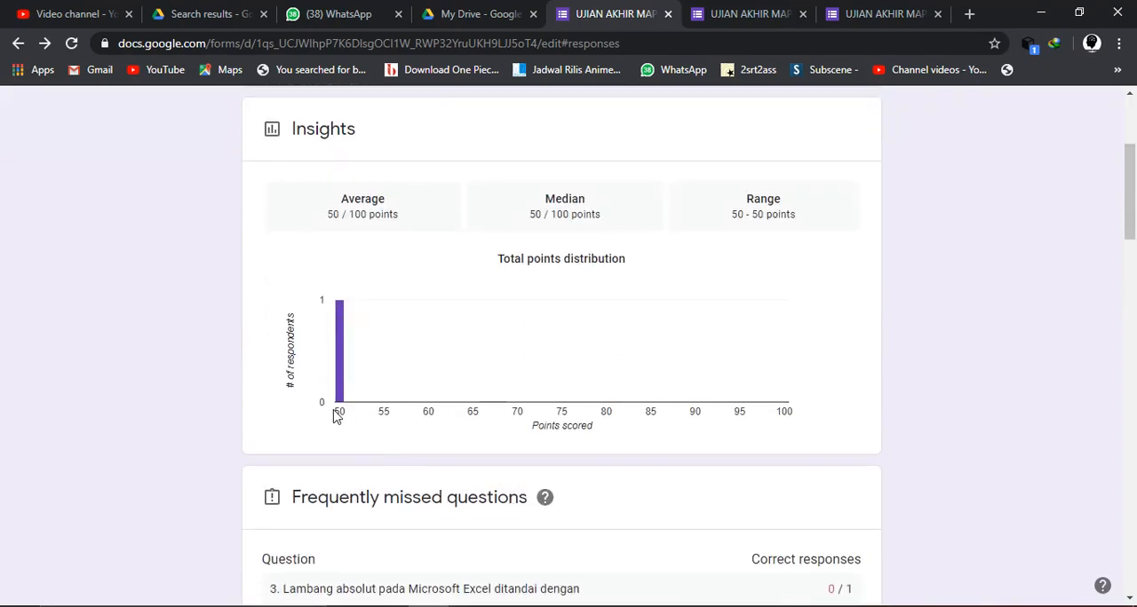
pyautogui.moveTo(339, 391)
pyautogui.scroll(-4, 381, 484)
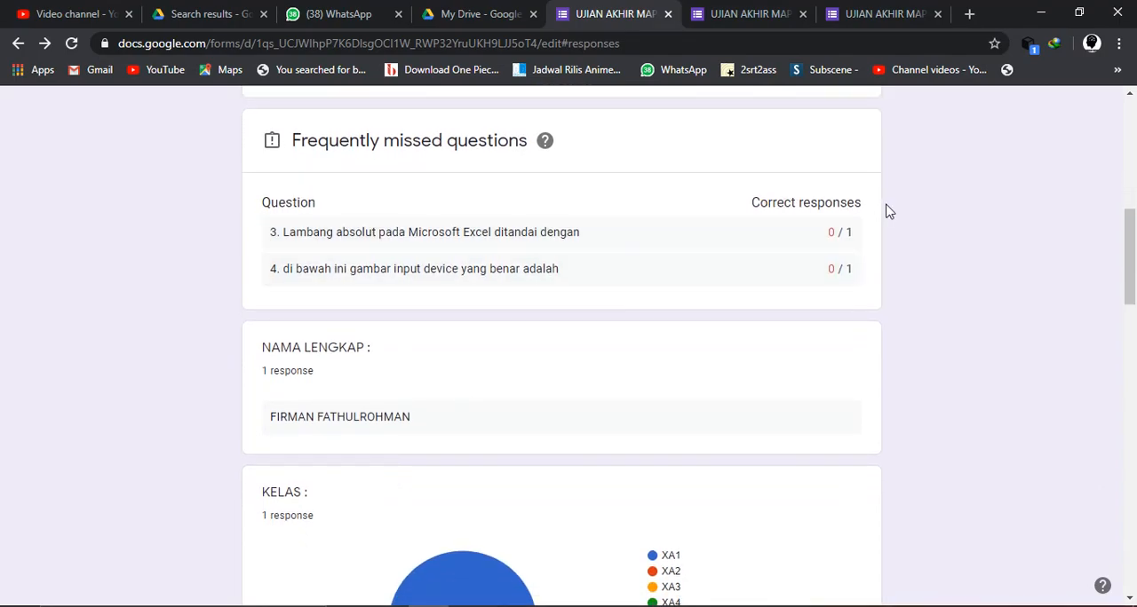
# - Examine the summary of the respondent's name, KELAS chart and NO PESERTA, plus the answer charts of questions 1 and 2
pyautogui.scroll(-3, 840, 302)
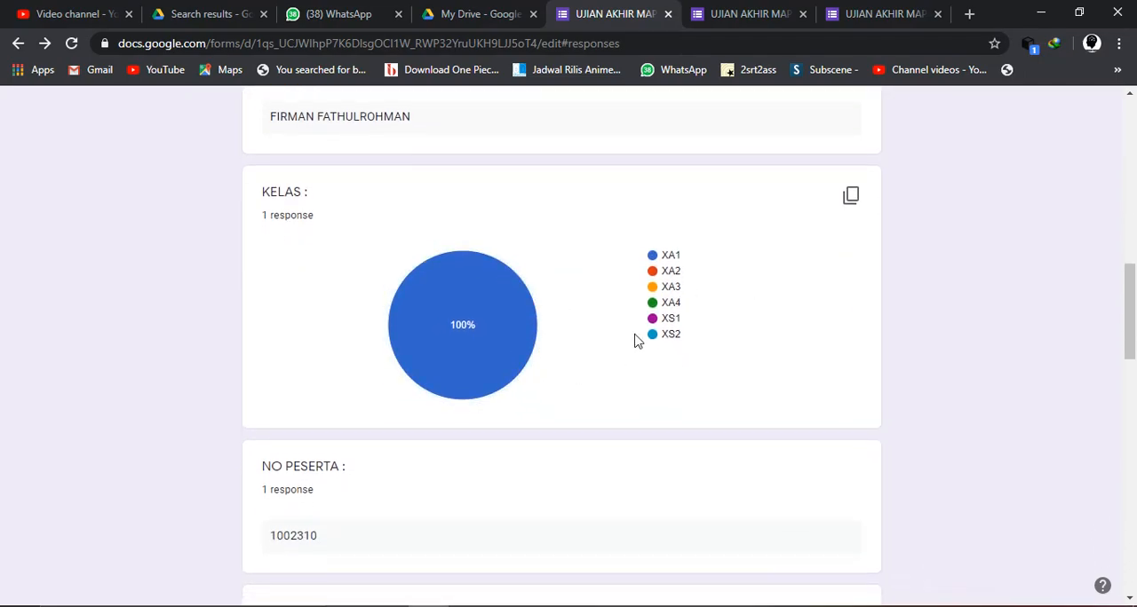
pyautogui.moveTo(451, 327)
pyautogui.scroll(-3, 520, 388)
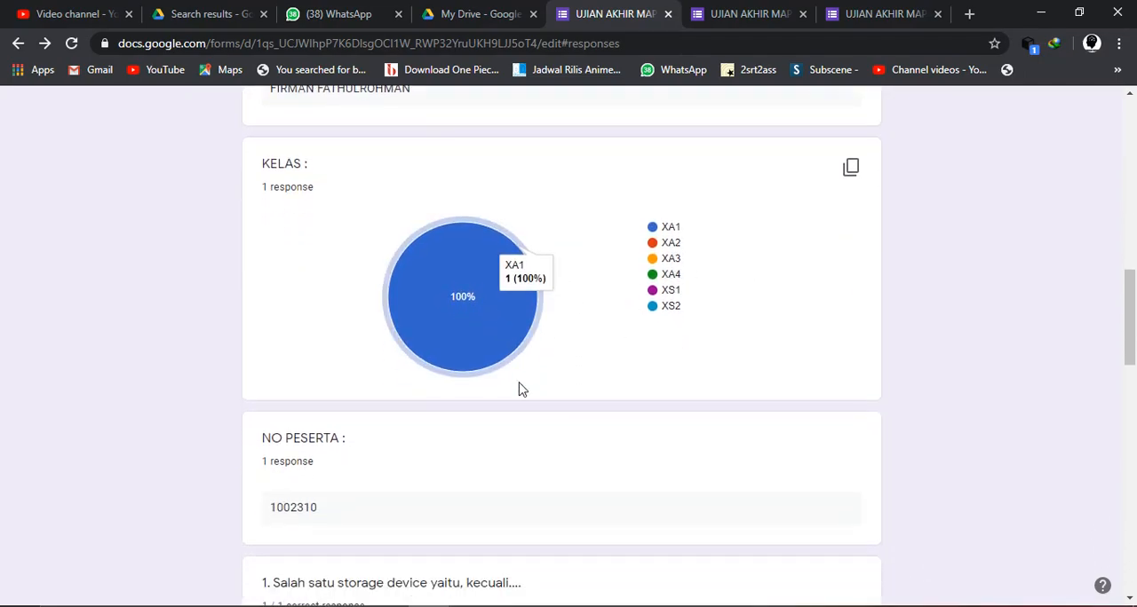
pyautogui.scroll(2, 521, 388)
pyautogui.scroll(2, 520, 388)
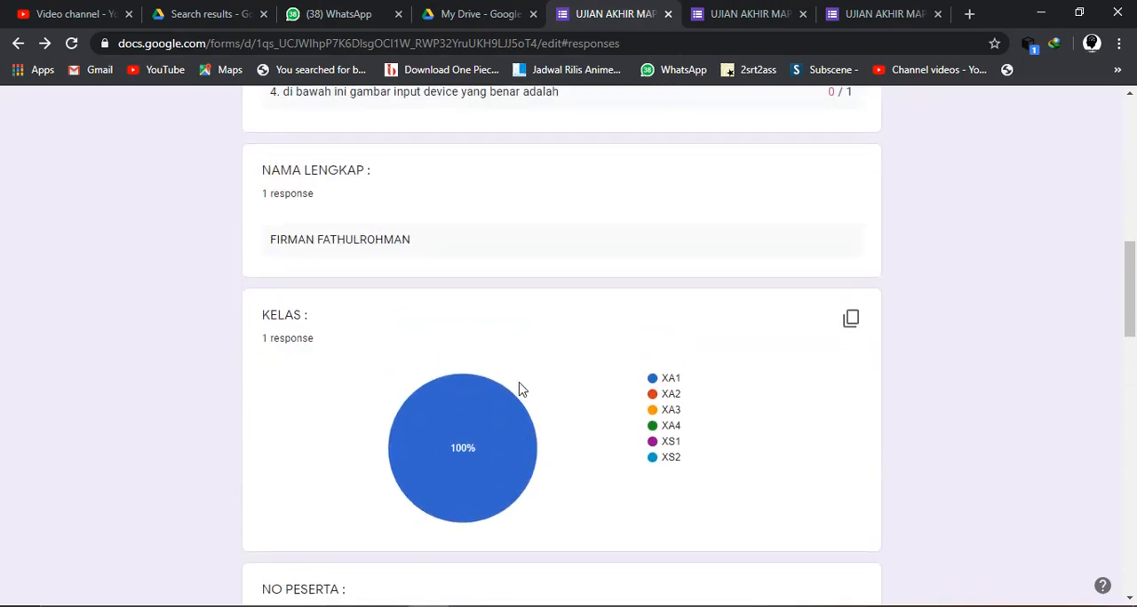
pyautogui.scroll(-3, 521, 389)
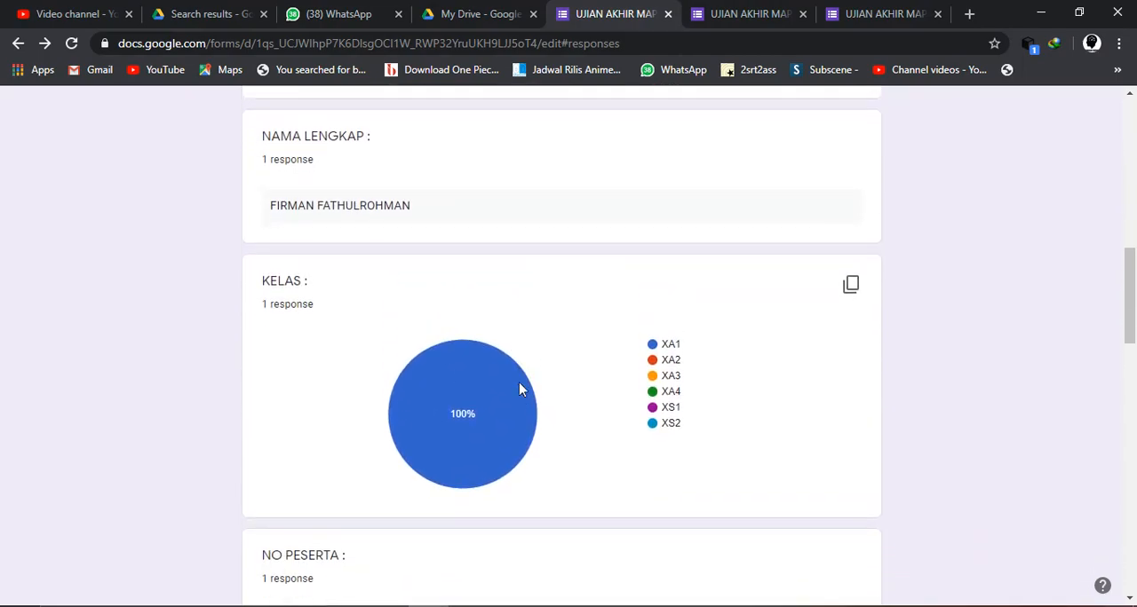
pyautogui.scroll(-4, 521, 388)
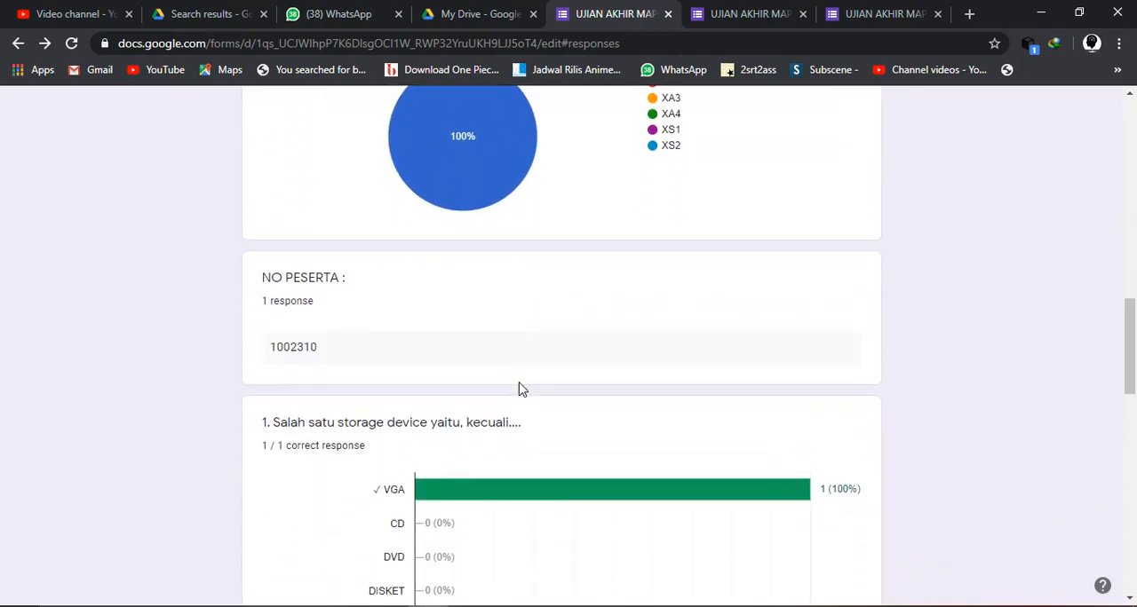
pyautogui.scroll(-9, 520, 388)
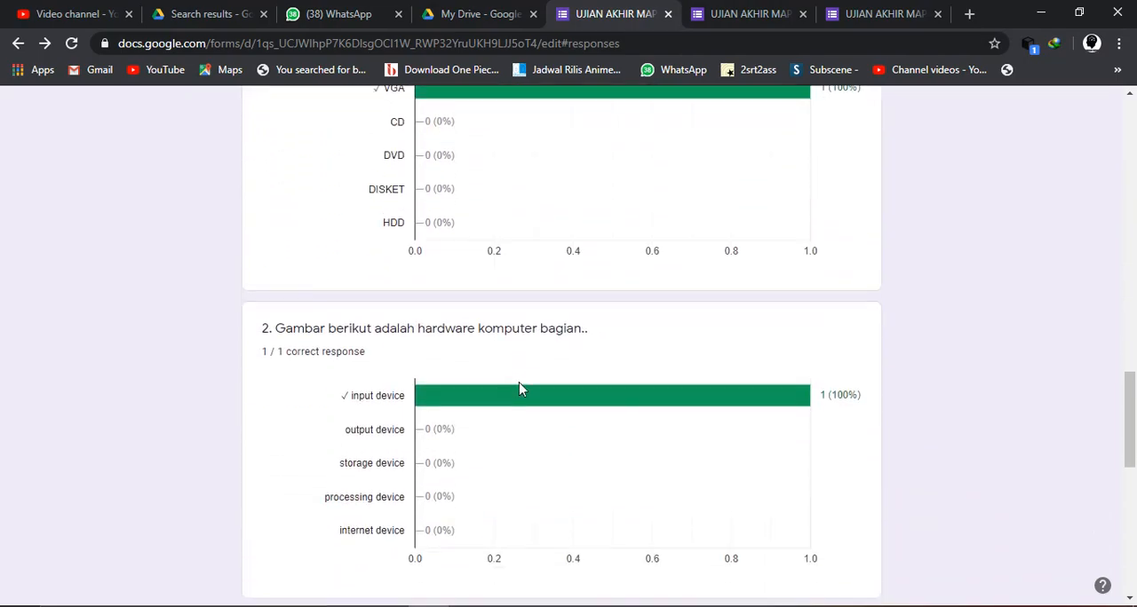
# - View the responses grouped by question, and open the individual response to check its points and respondent details
pyautogui.press('Home')
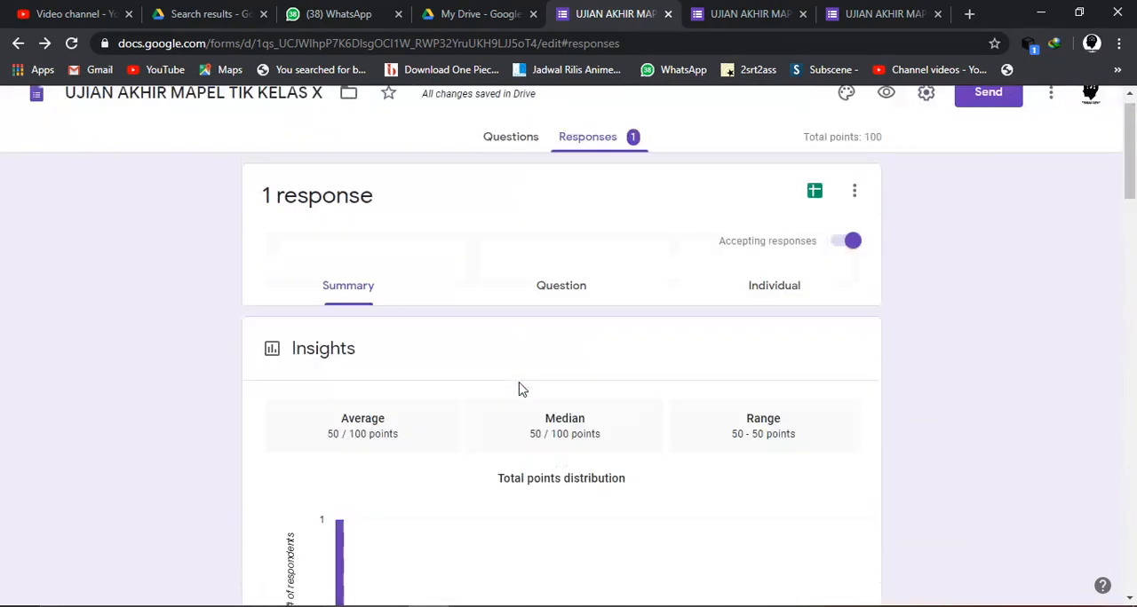
pyautogui.click(587, 317)
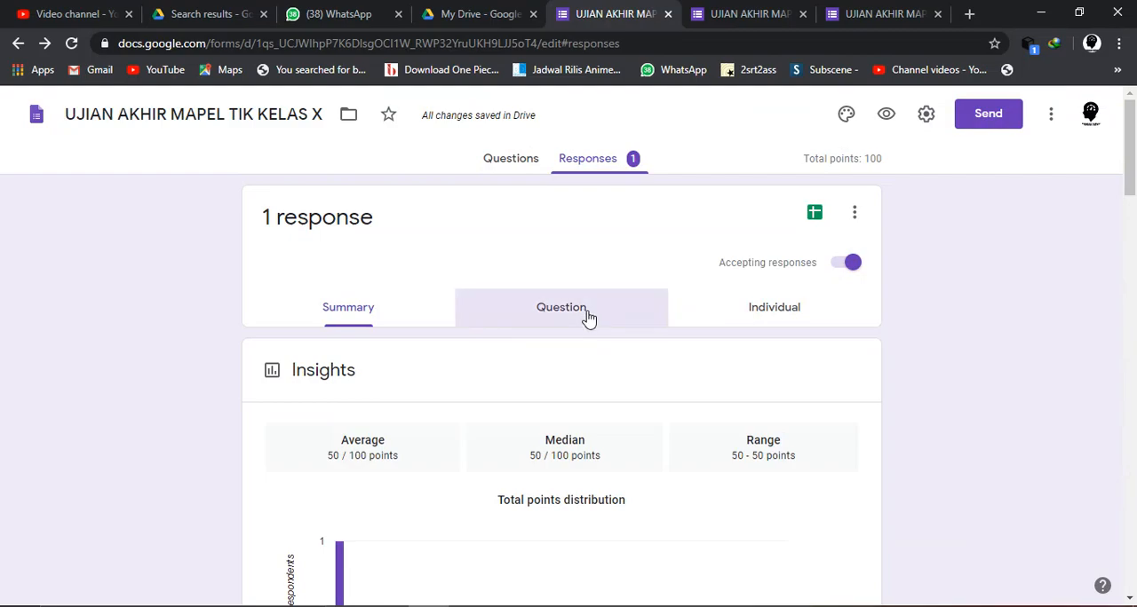
pyautogui.scroll(-2, 673, 483)
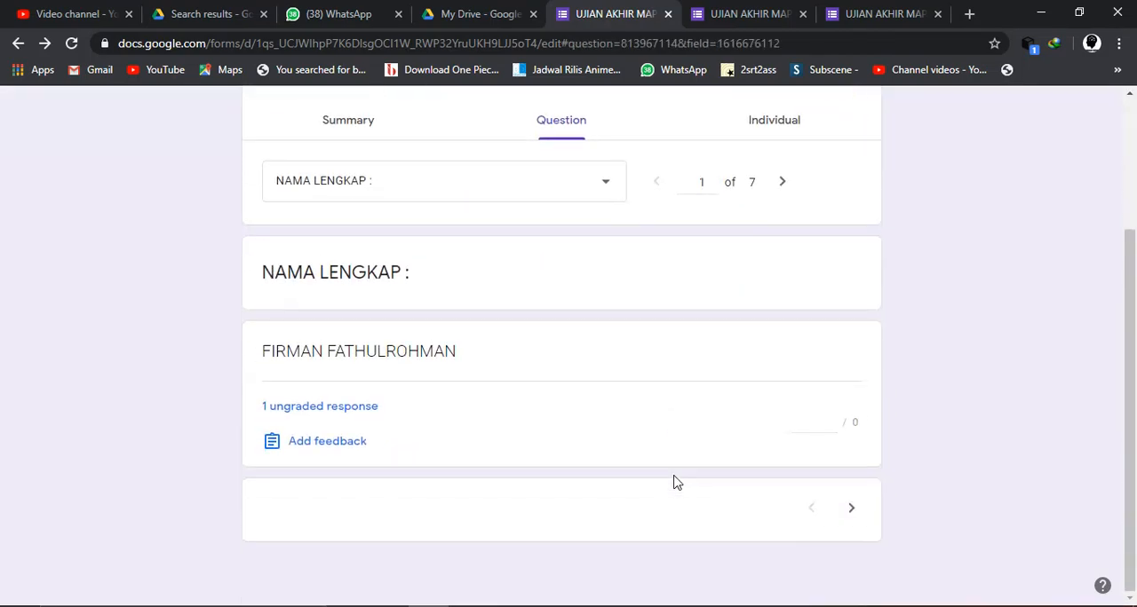
pyautogui.scroll(2, 673, 482)
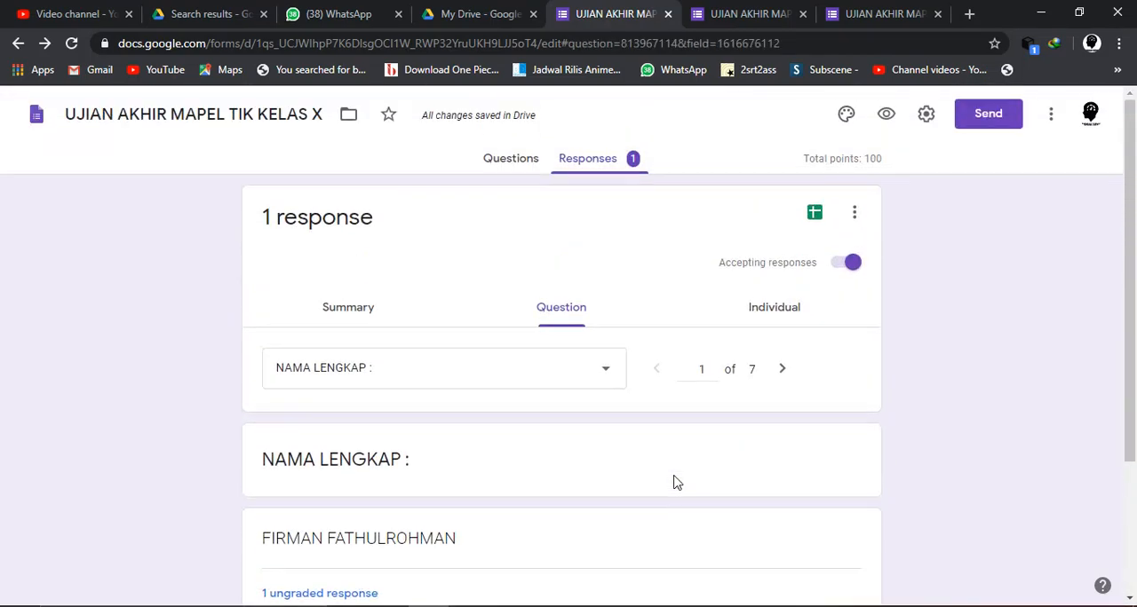
pyautogui.click(753, 313)
pyautogui.scroll(-3, 619, 472)
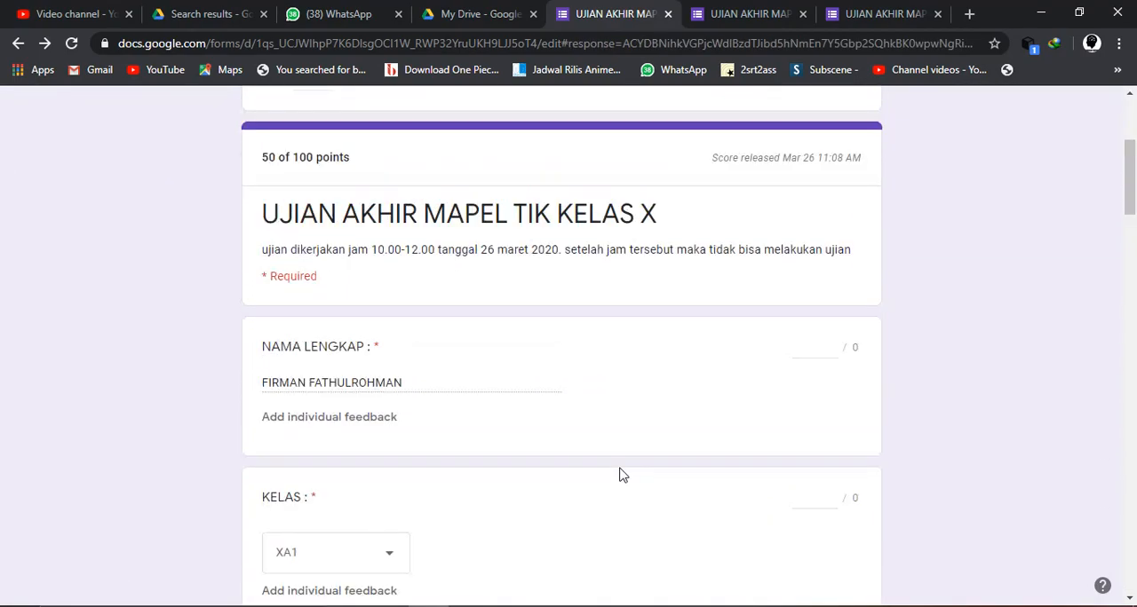
# - Look at the spreadsheet destination options for the responses and close them without creating a spreadsheet
pyautogui.scroll(3, 622, 475)
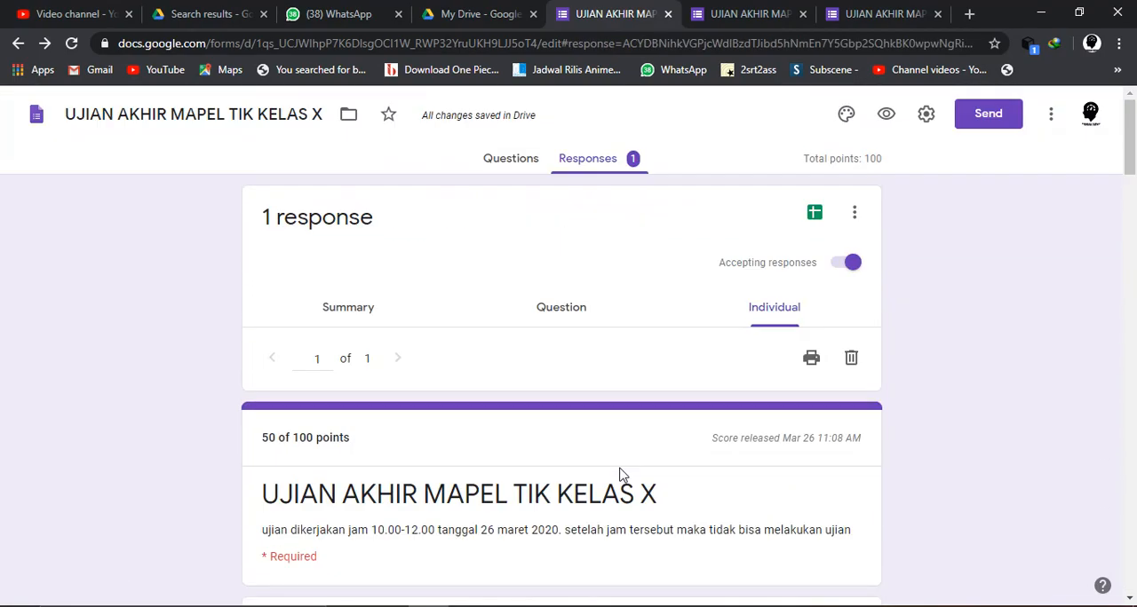
pyautogui.click(815, 215)
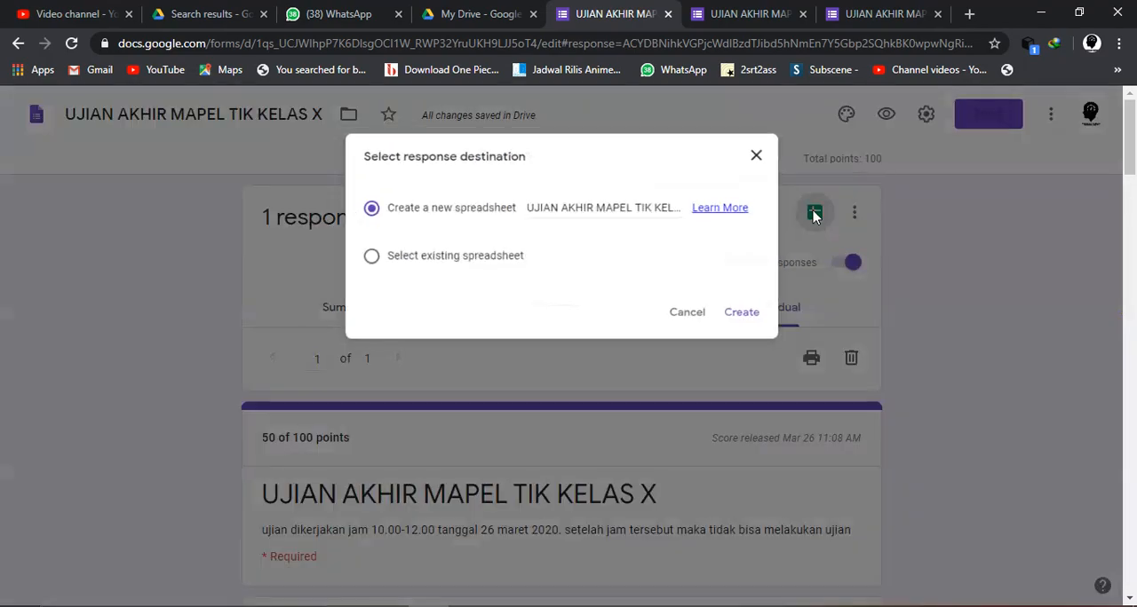
pyautogui.click(696, 320)
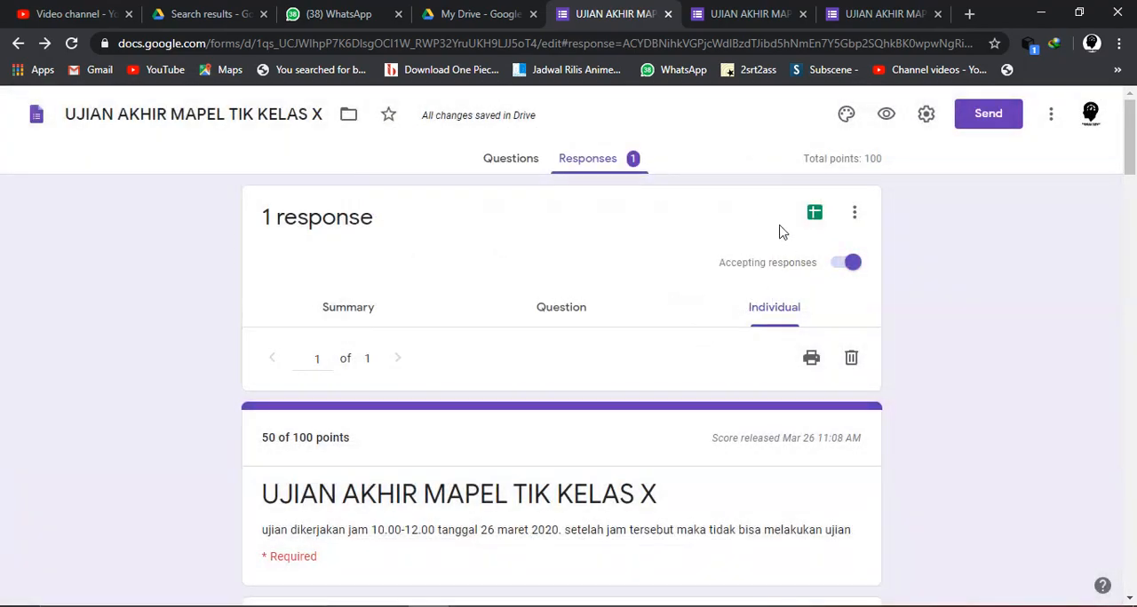
# - Create a new spreadsheet for the form's responses named "UJIAN AKHIR MAPEL TIK KELAS X (Responses)"
pyautogui.click(509, 164)
pyautogui.click(579, 167)
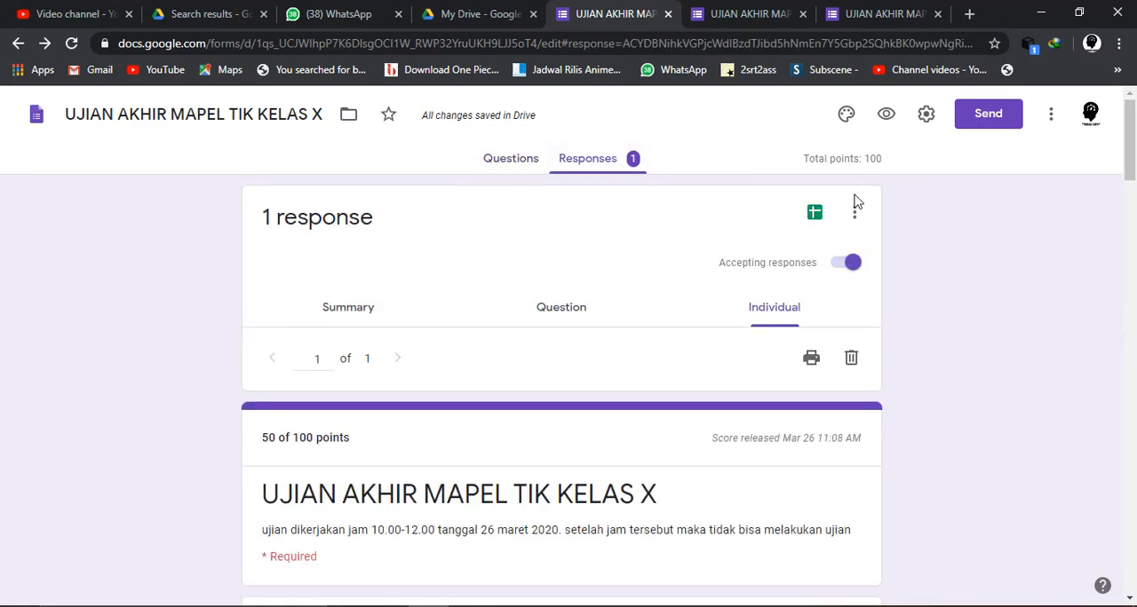
pyautogui.click(815, 215)
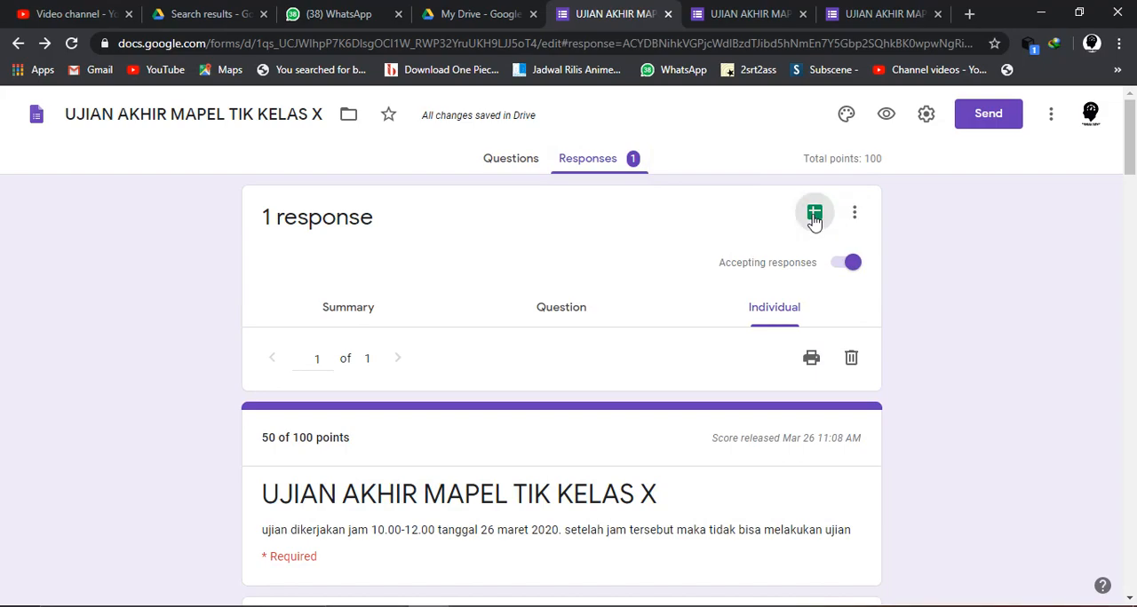
pyautogui.click(625, 204)
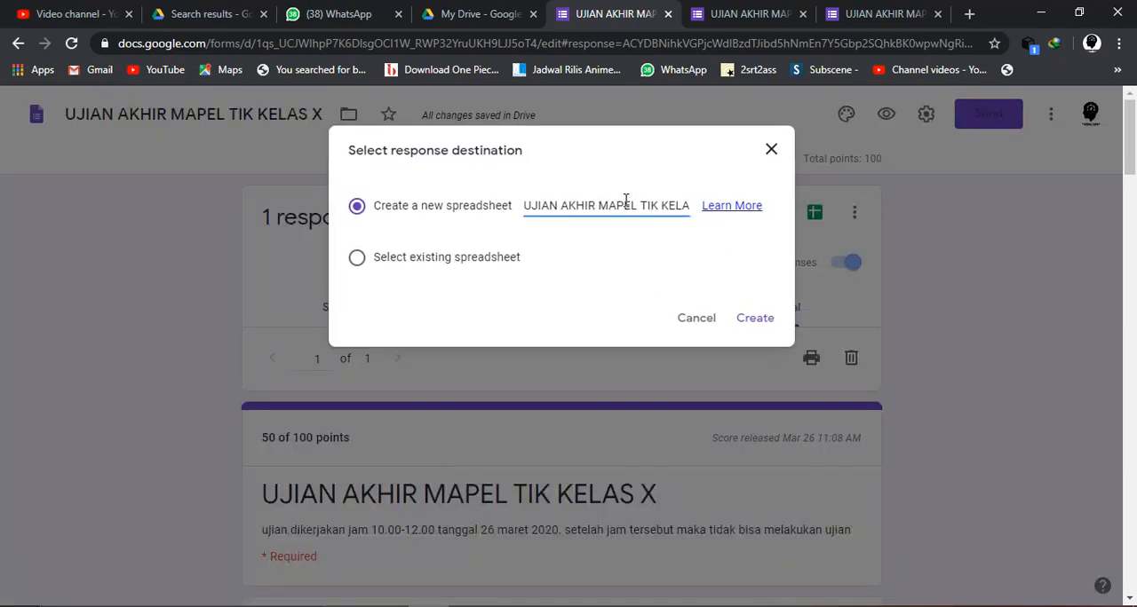
pyautogui.press('Right')
pyautogui.press('Right')
pyautogui.press('Right')
pyautogui.press('Right')
pyautogui.press('Right')
pyautogui.press('Right')
pyautogui.press('Right')
pyautogui.press('Right')
pyautogui.press('Right')
pyautogui.press('Right')
pyautogui.press('Right')
pyautogui.press('Right')
pyautogui.press('Right')
pyautogui.press('Right')
pyautogui.press('Right')
pyautogui.press('Right')
pyautogui.press('Right')
pyautogui.press('Right')
pyautogui.press('Right')
pyautogui.press('Right')
pyautogui.press('Left')
pyautogui.press('Left')
pyautogui.press('Left')
pyautogui.press('Left')
pyautogui.press('Left')
pyautogui.press('Left')
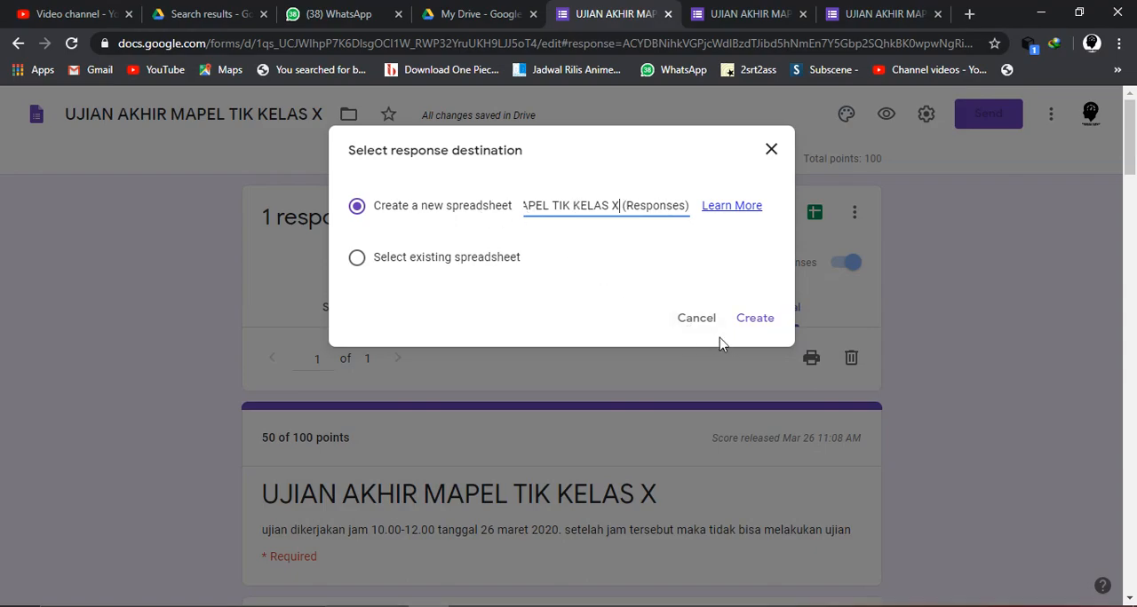
pyautogui.click(755, 320)
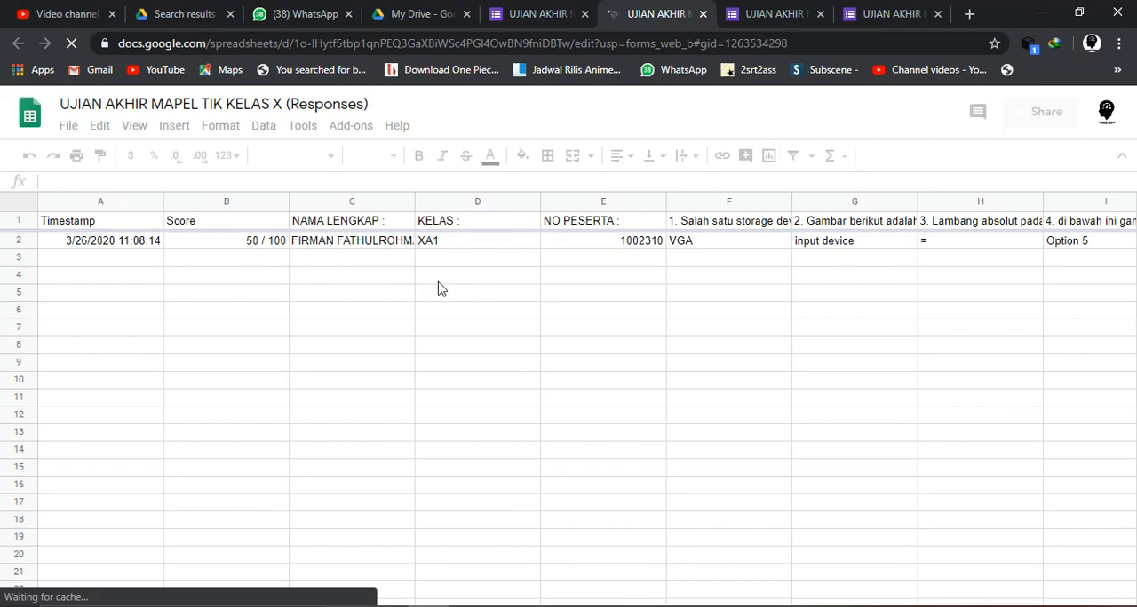
# - Examine the timestamp, score, respondent details and question 1 answer in the response spreadsheet, and close it
pyautogui.click(131, 265)
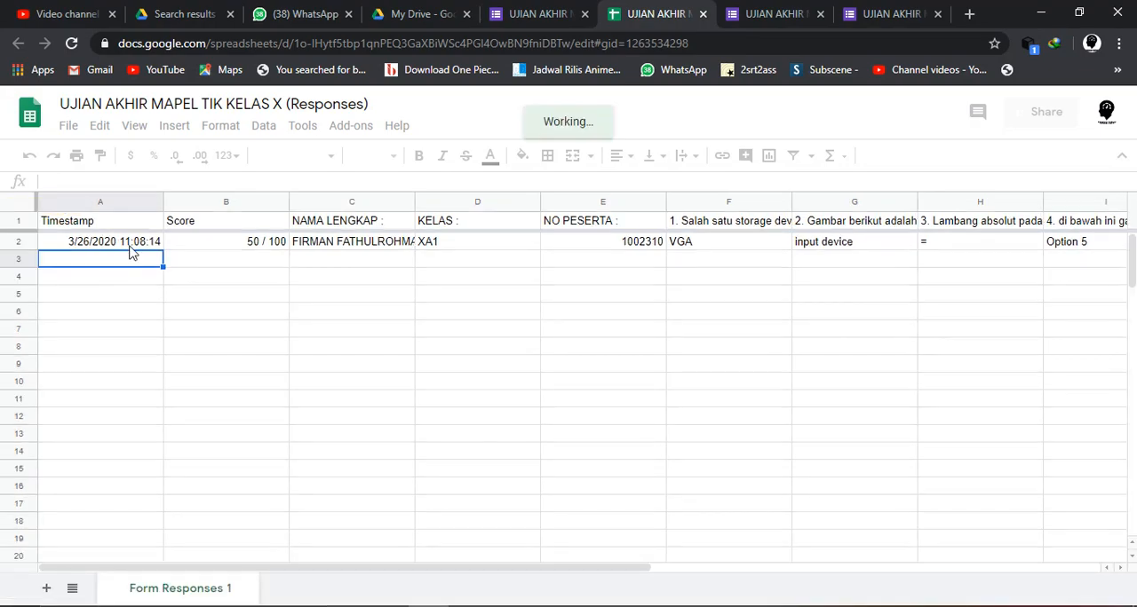
pyautogui.click(146, 249)
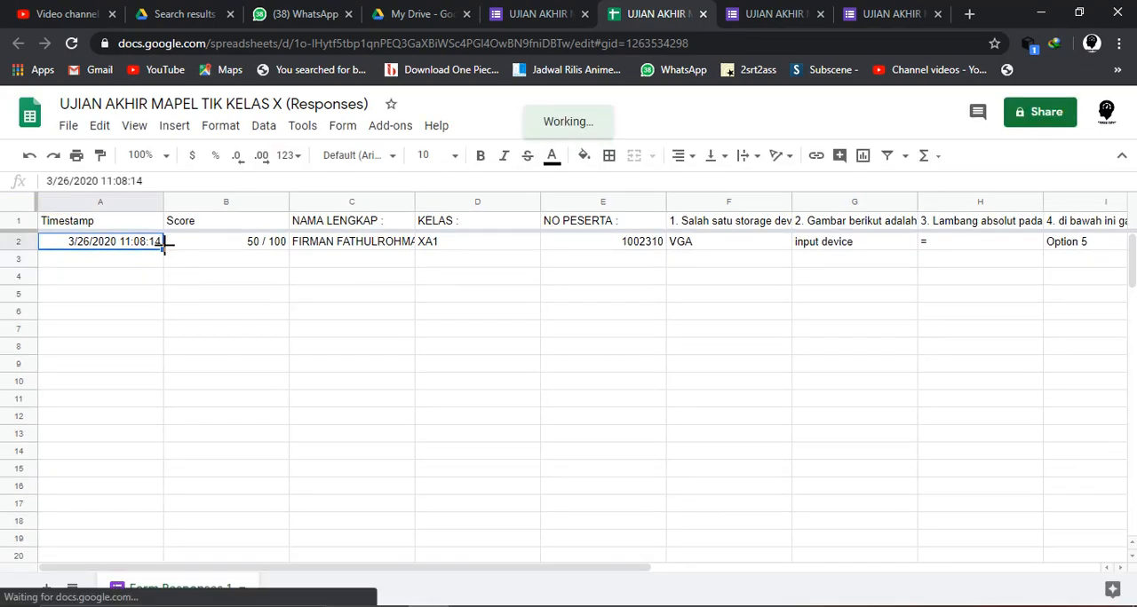
pyautogui.click(271, 243)
pyautogui.click(363, 246)
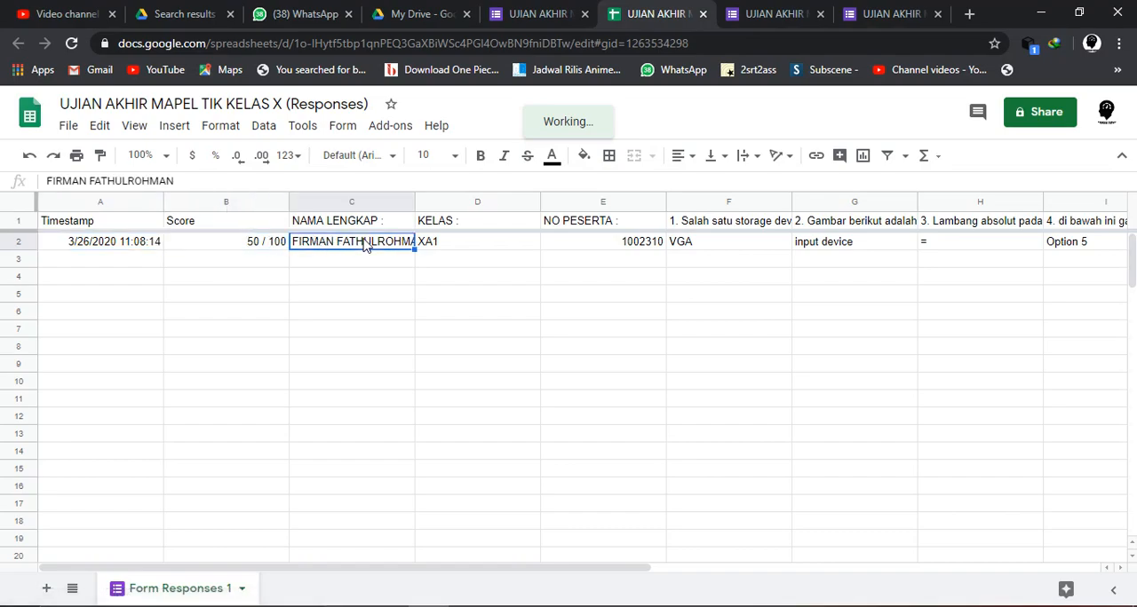
pyautogui.click(479, 244)
pyautogui.click(584, 244)
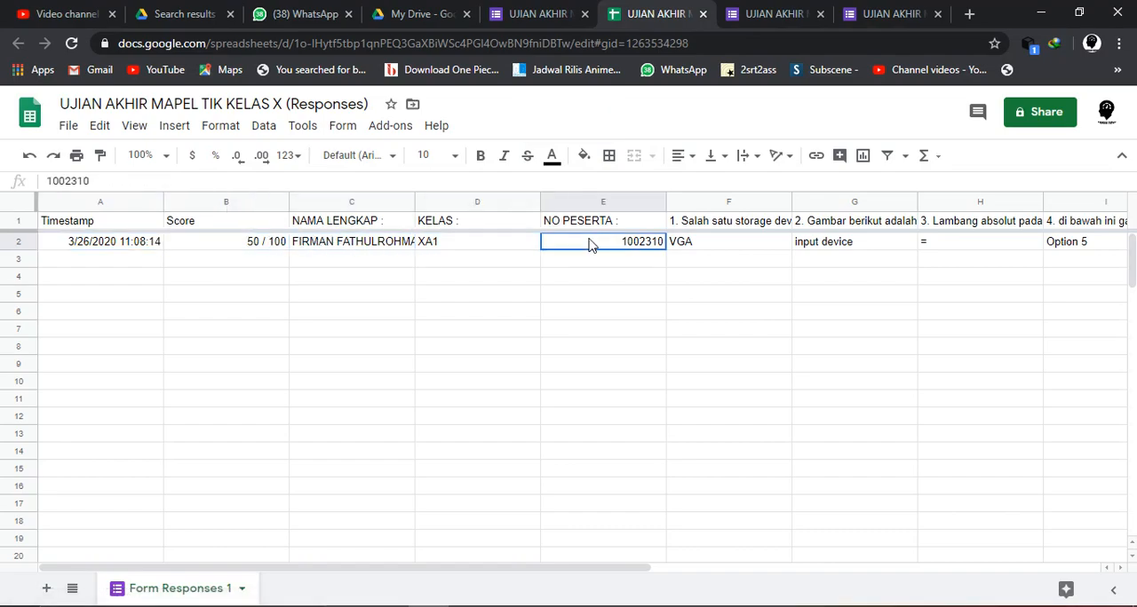
pyautogui.click(730, 245)
pyautogui.hscroll(5, 730, 244)
pyautogui.hscroll(-5, 730, 245)
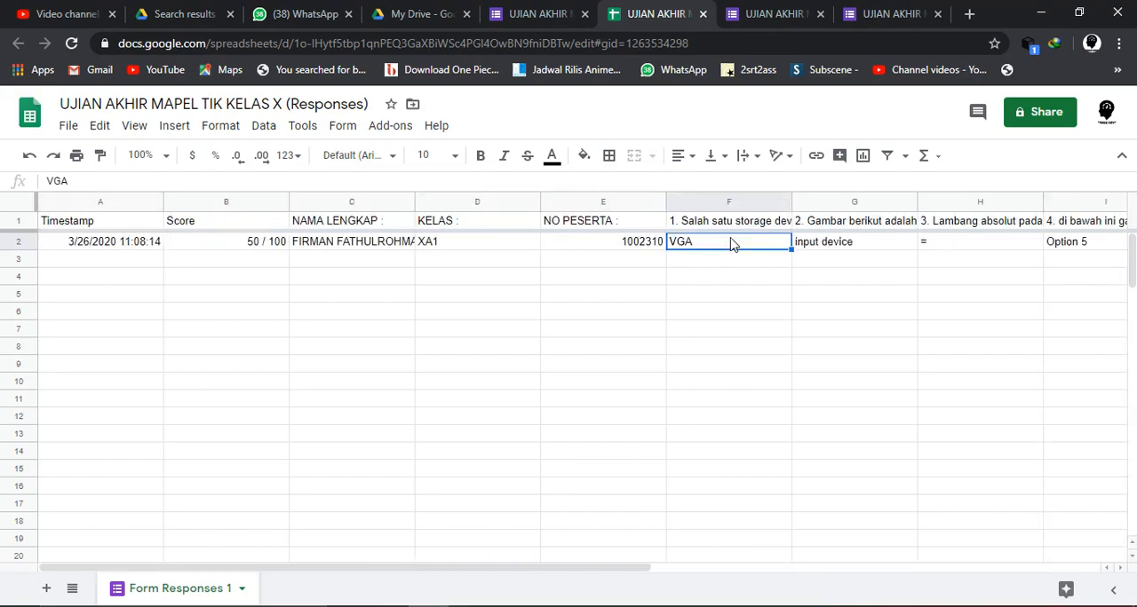
pyautogui.click(224, 278)
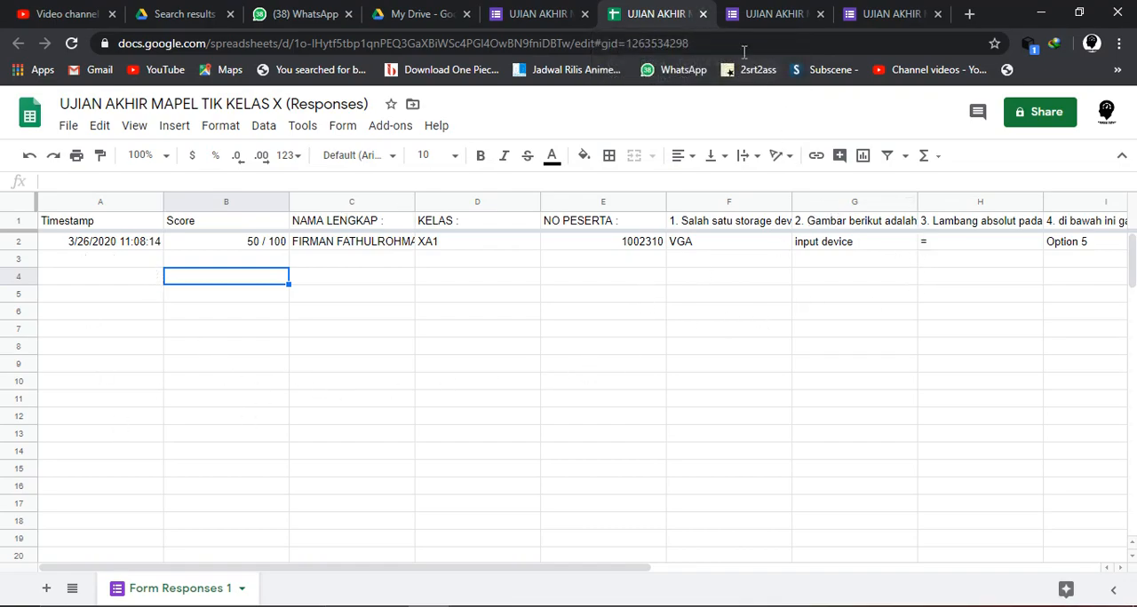
pyautogui.click(704, 15)
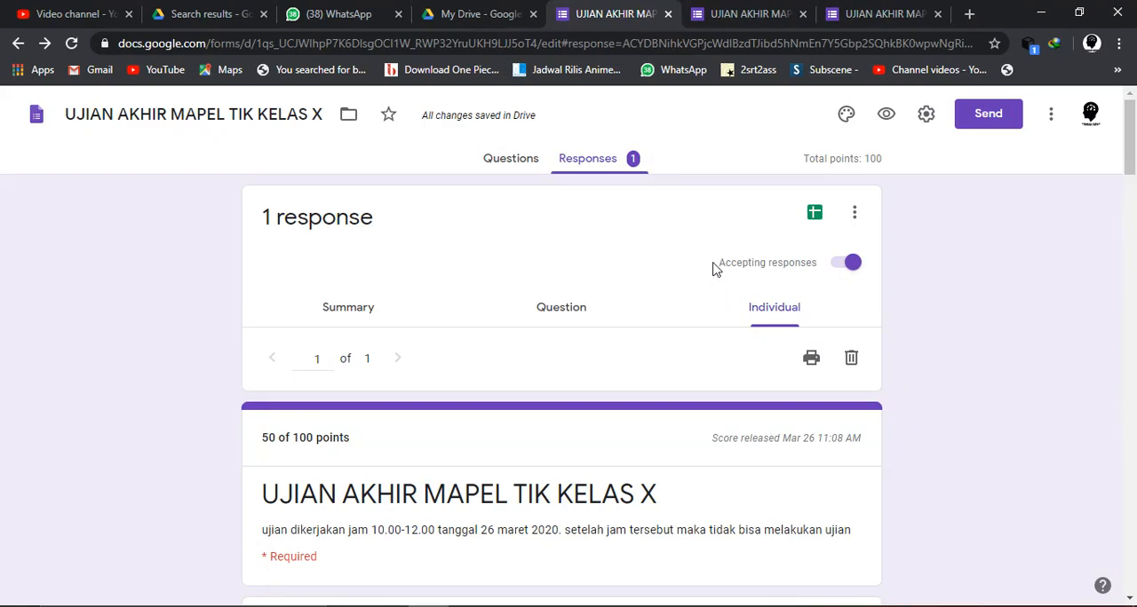
# - Stop the form from accepting responses and reload the respondent's form page to check what respondents see
pyautogui.click(843, 267)
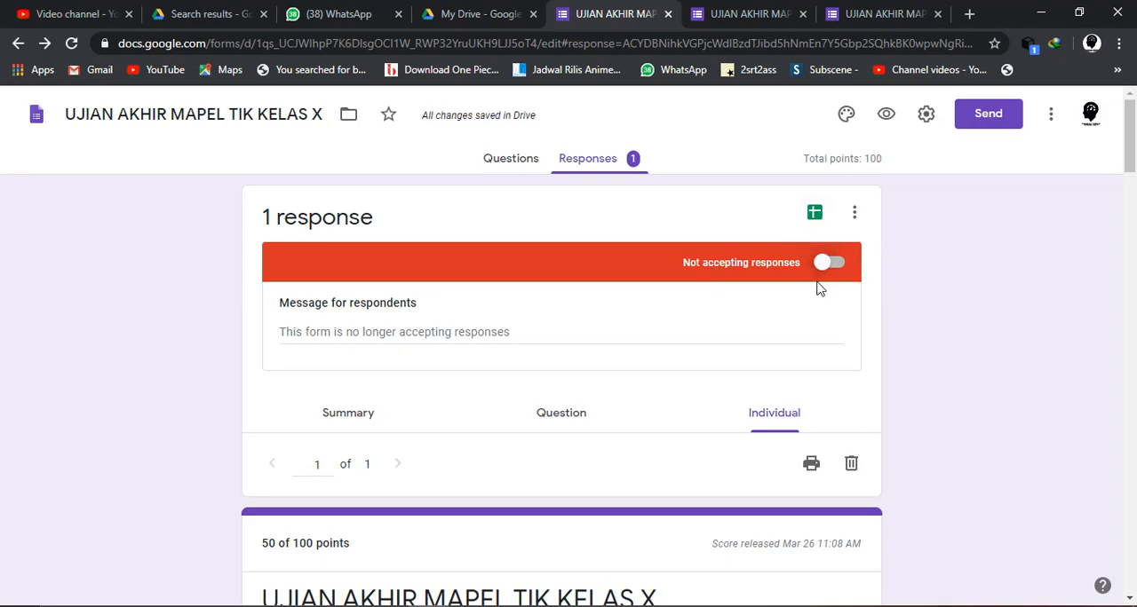
pyautogui.click(864, 7)
pyautogui.click(613, 50)
pyautogui.press('Return')
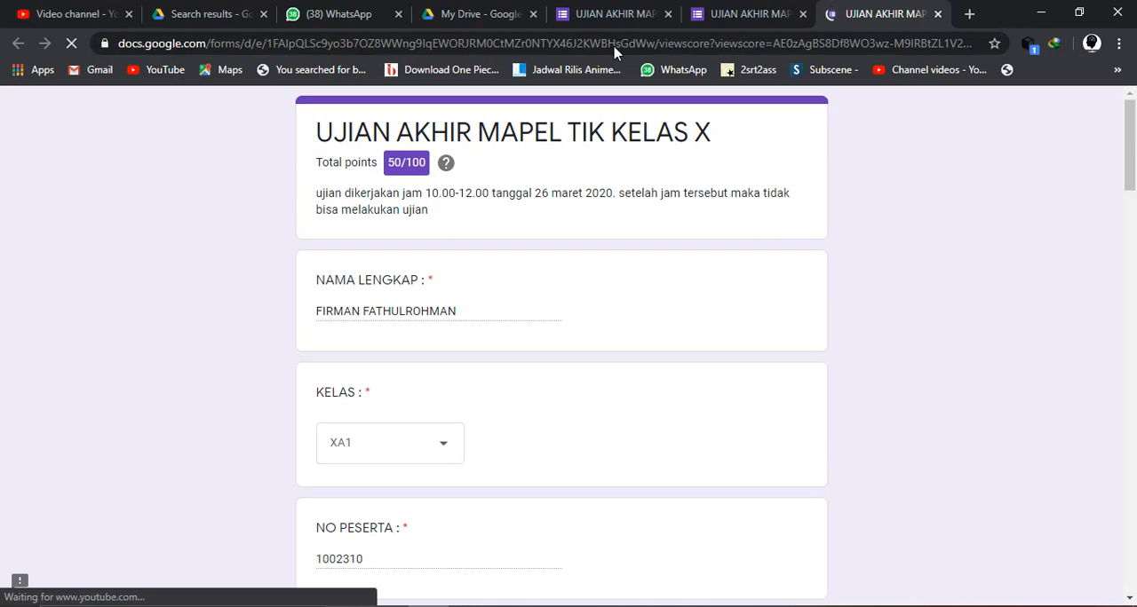
pyautogui.click(750, 14)
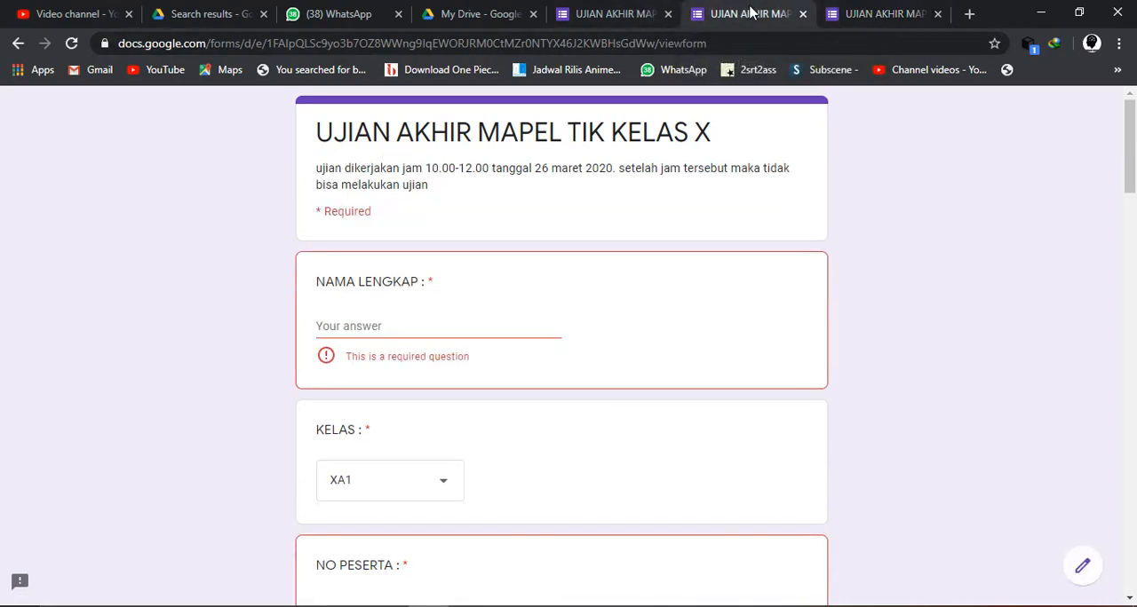
pyautogui.click(632, 44)
pyautogui.press('Return')
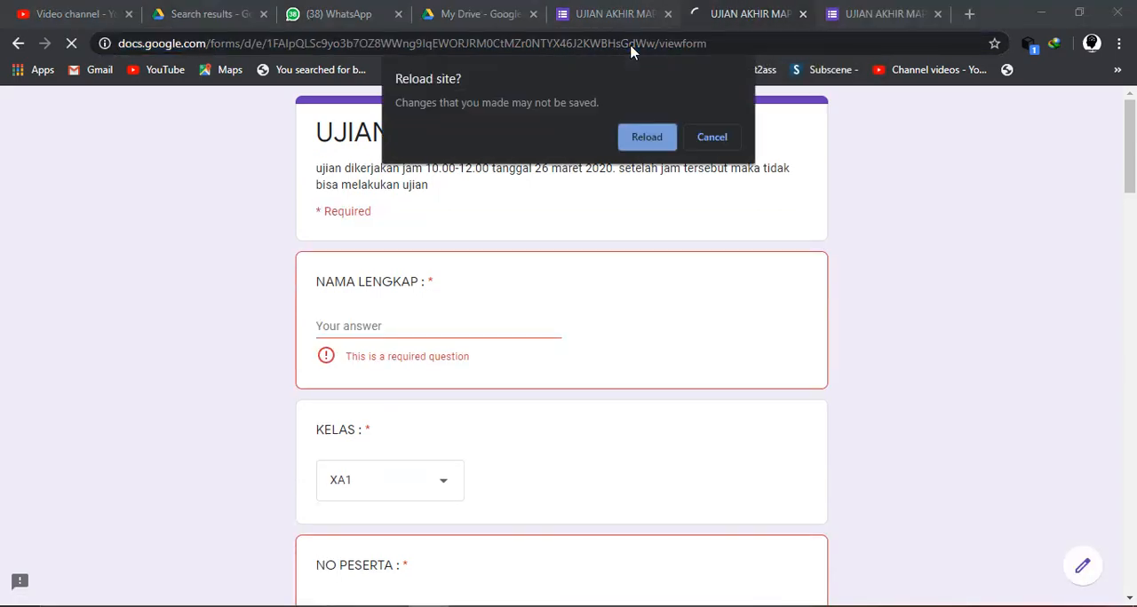
pyautogui.click(654, 133)
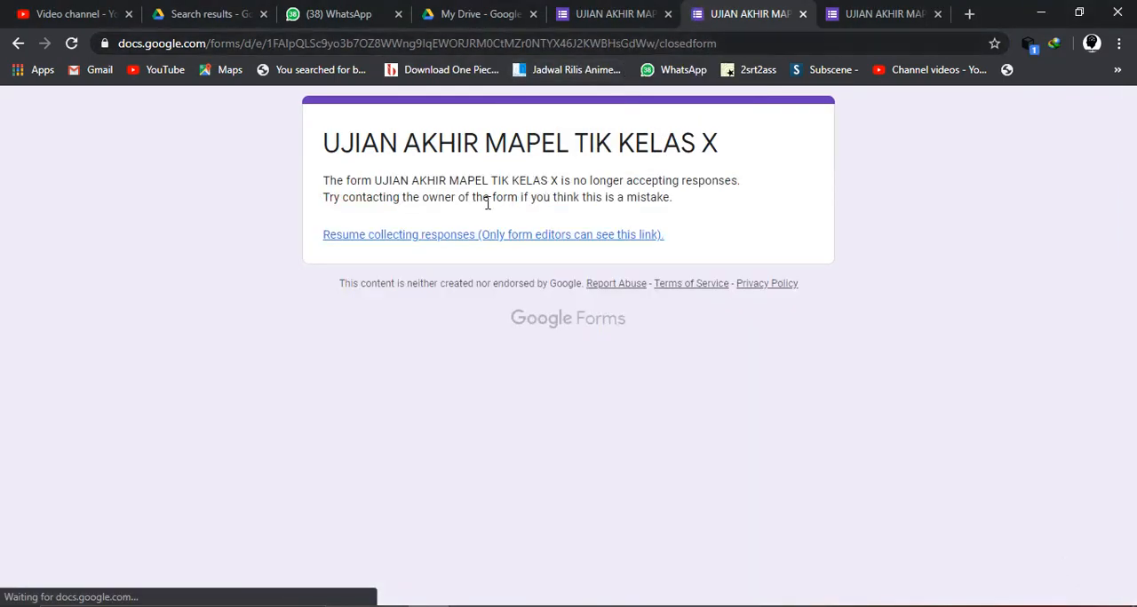
pyautogui.click(588, 13)
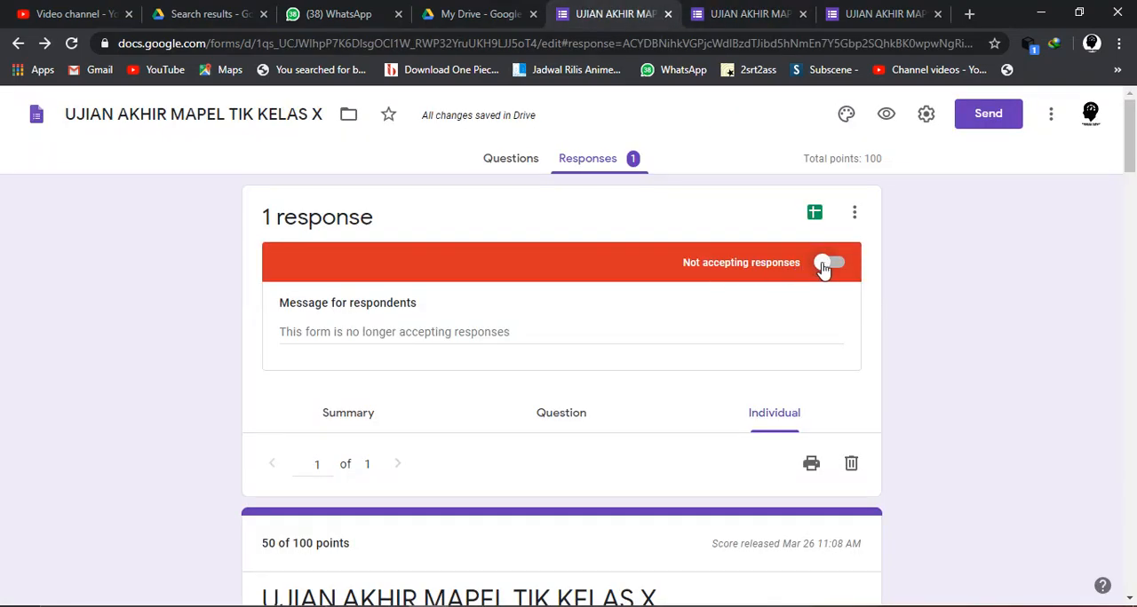
pyautogui.click(737, 13)
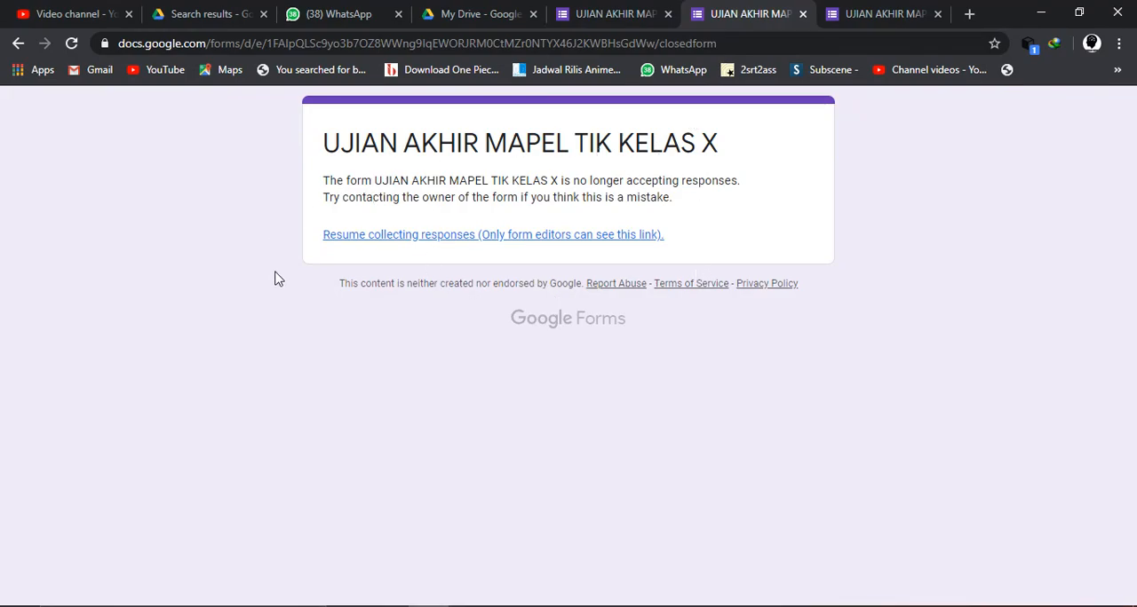
pyautogui.click(489, 43)
pyautogui.press('Return')
# - Set the message for respondents to "WAKTU SUDAH HABIS. SILAHKAN MENGHUBUNGI GURU MAPEL" and reload the respondent's form page to check it
pyautogui.click(624, 13)
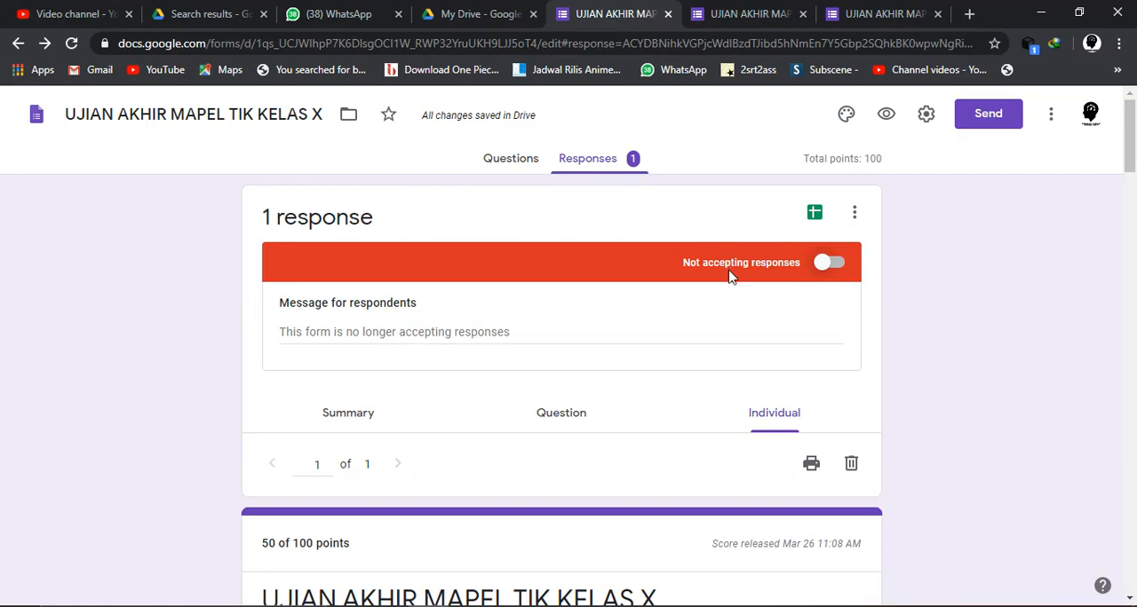
pyautogui.click(506, 333)
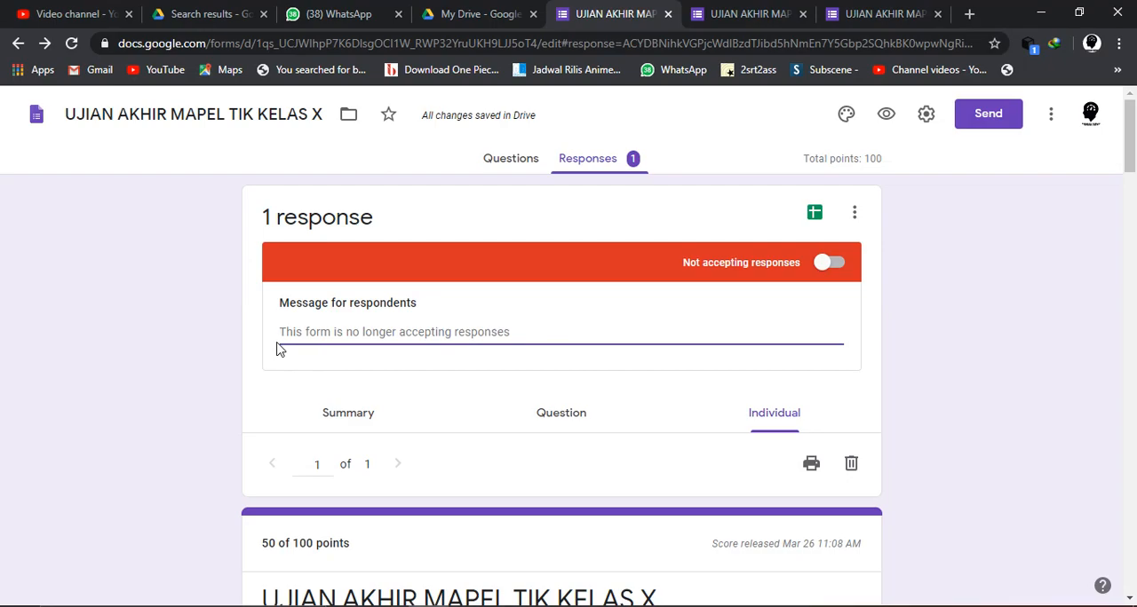
pyautogui.write('w')
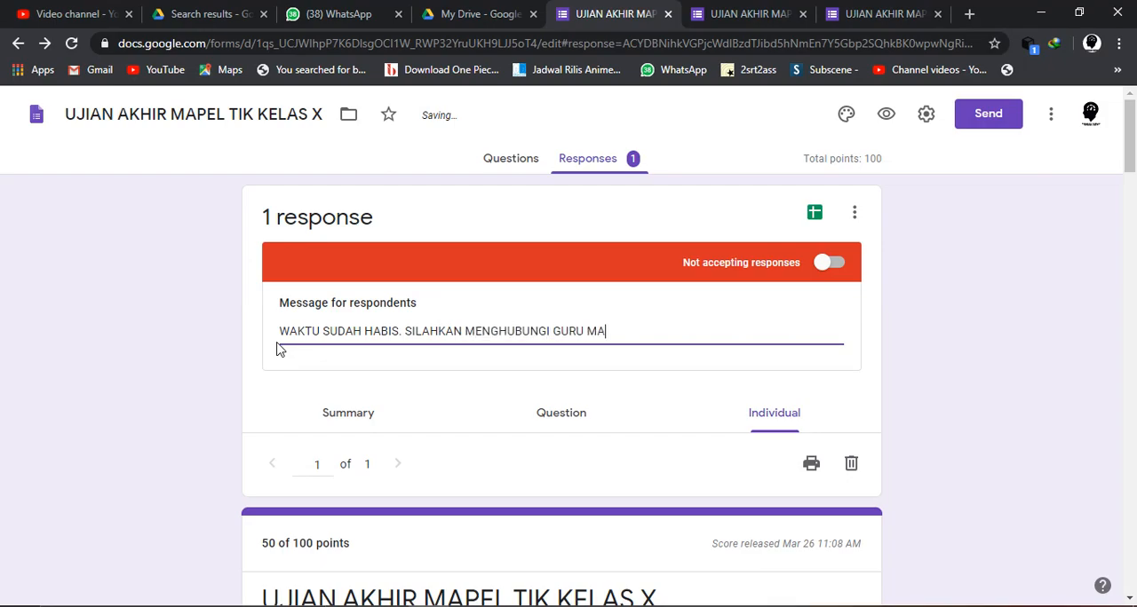
pyautogui.click(726, 16)
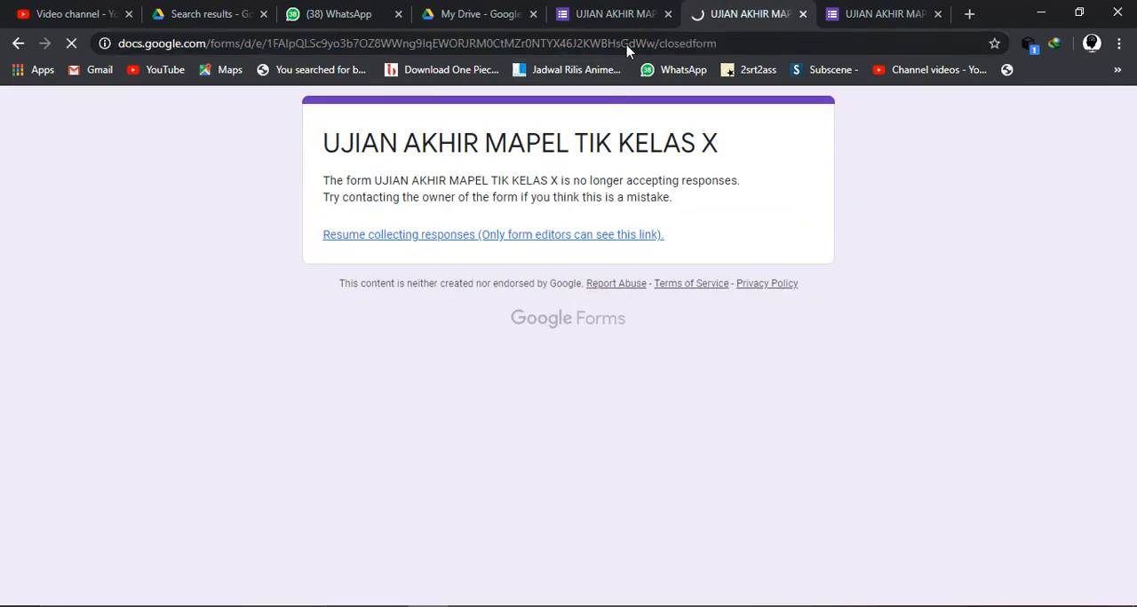
pyautogui.press('F5')
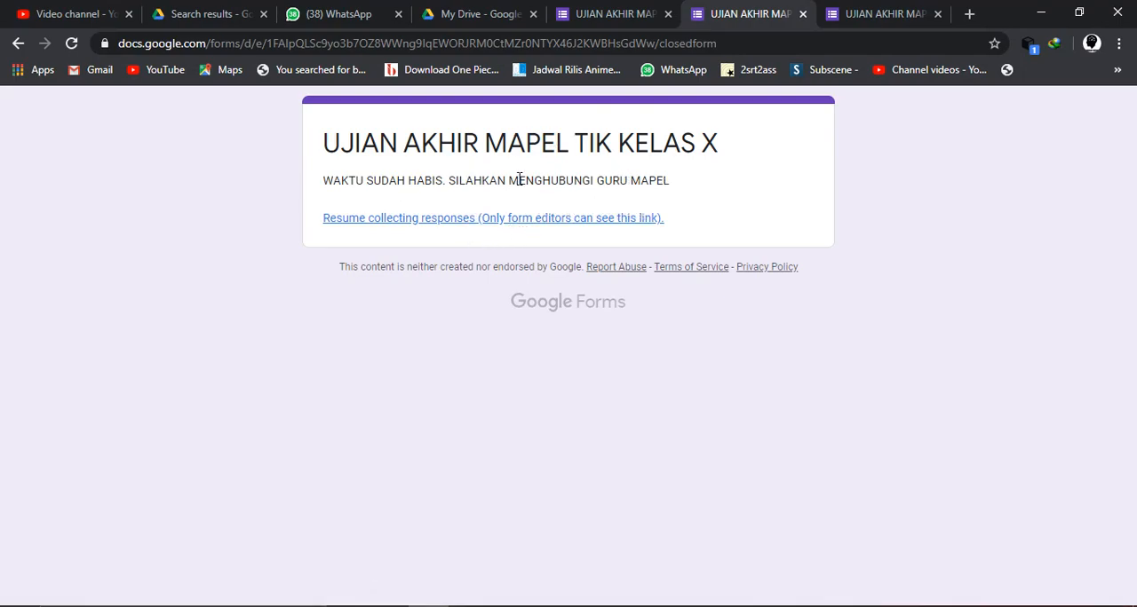
# - Let the form accept responses again and reload the respondent's form page to check it
pyautogui.click(619, 14)
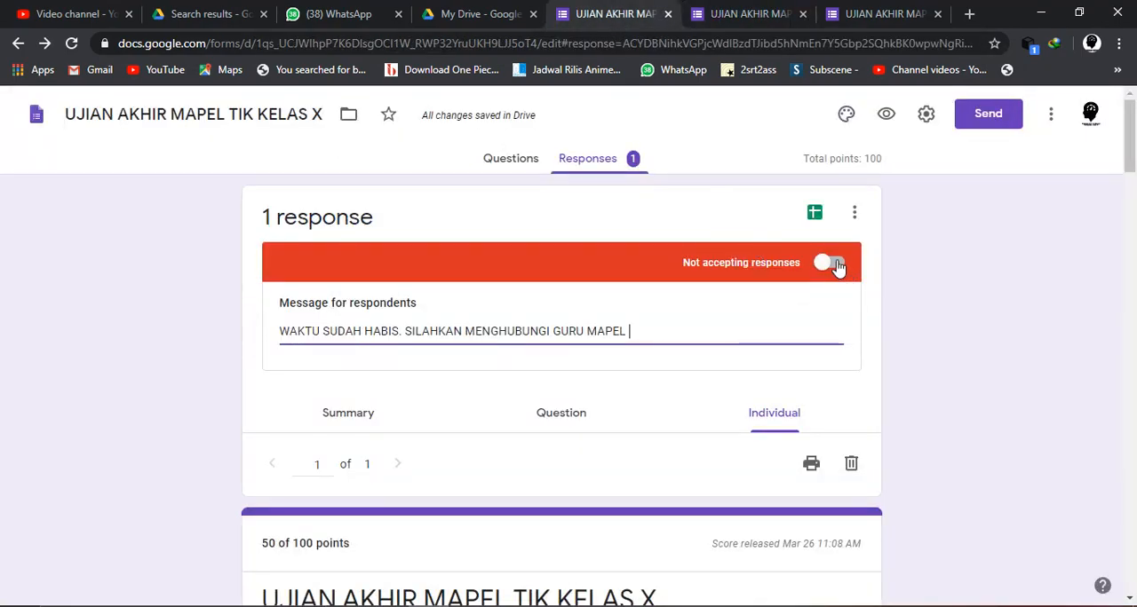
pyautogui.click(830, 263)
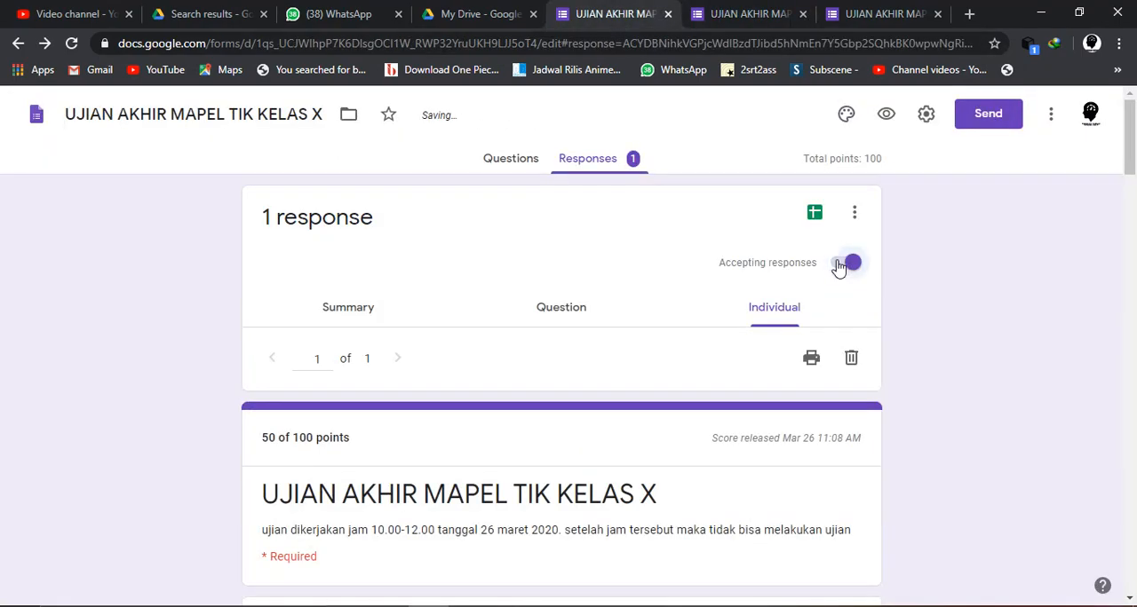
pyautogui.click(730, 12)
pyautogui.press('F5')
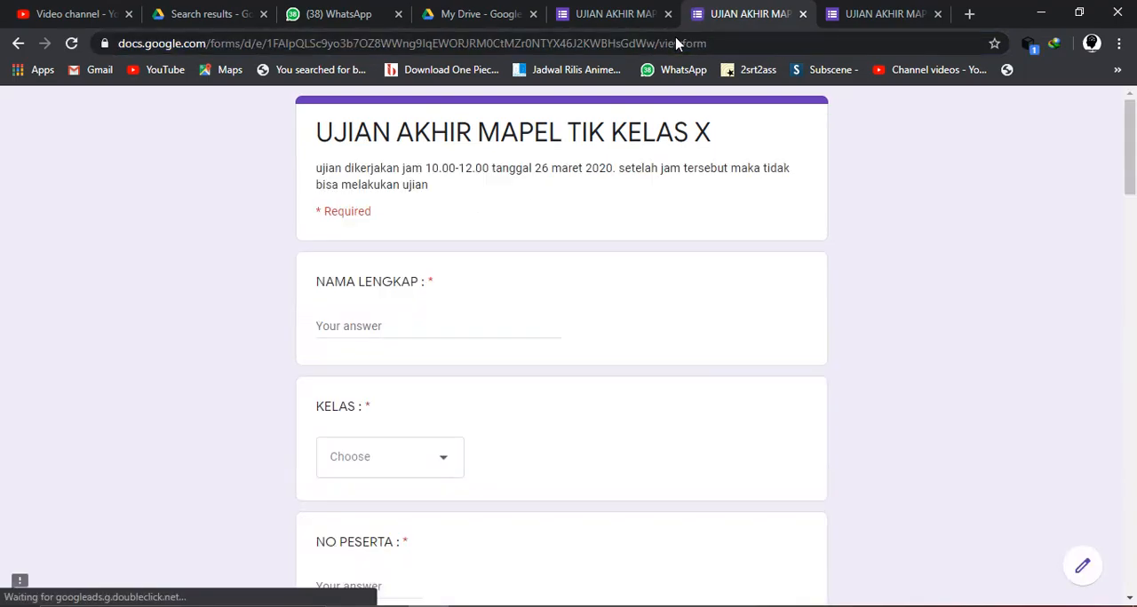
# - Go to Google Drive, search for "UJIAN AKHI" and open the UJIAN AKHIR MAPEL TIK KELAS X (Responses) spreadsheet
pyautogui.click(643, 15)
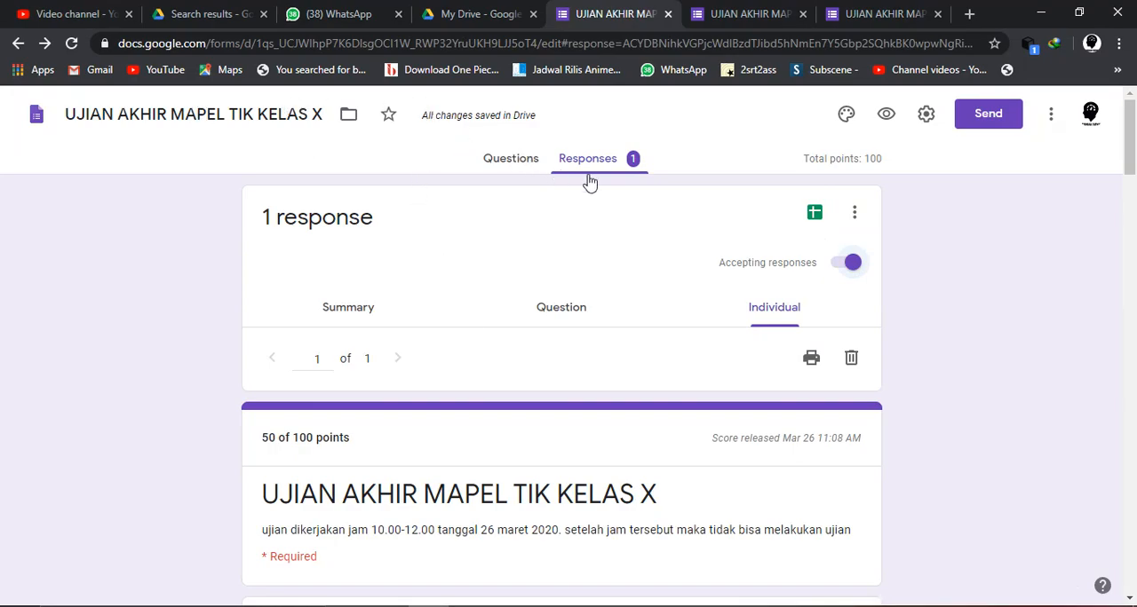
pyautogui.click(536, 45)
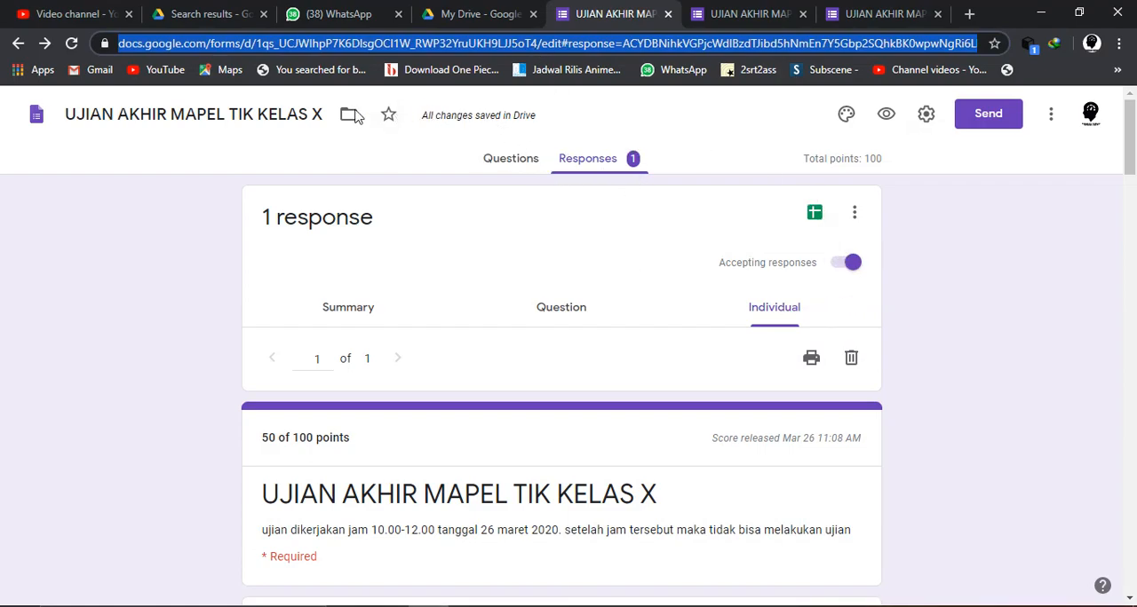
pyautogui.write('dr')
pyautogui.press('Return')
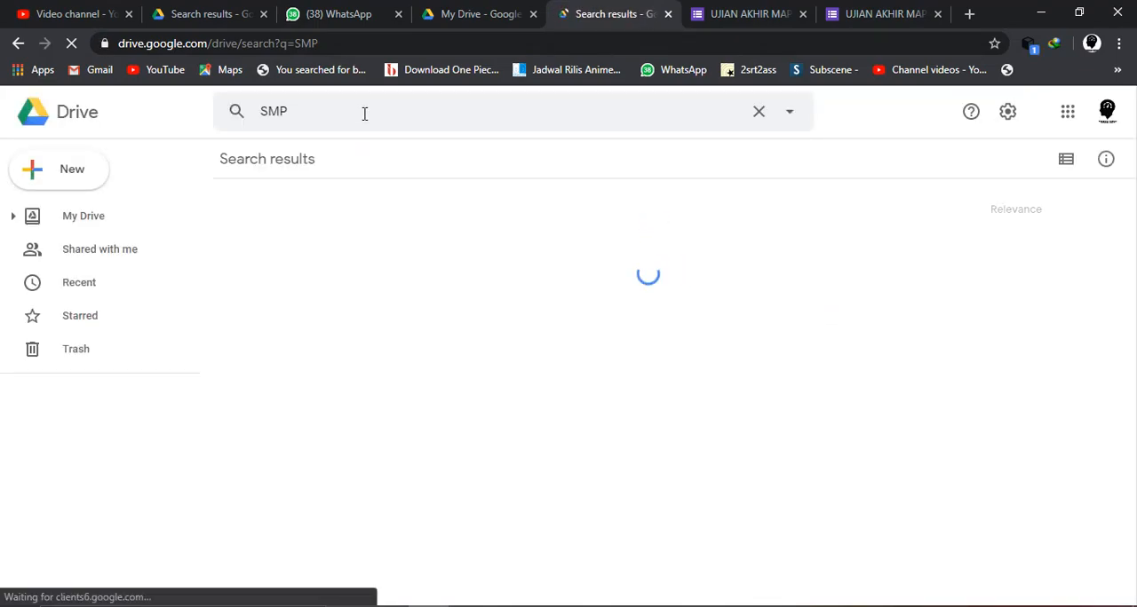
pyautogui.click(337, 113)
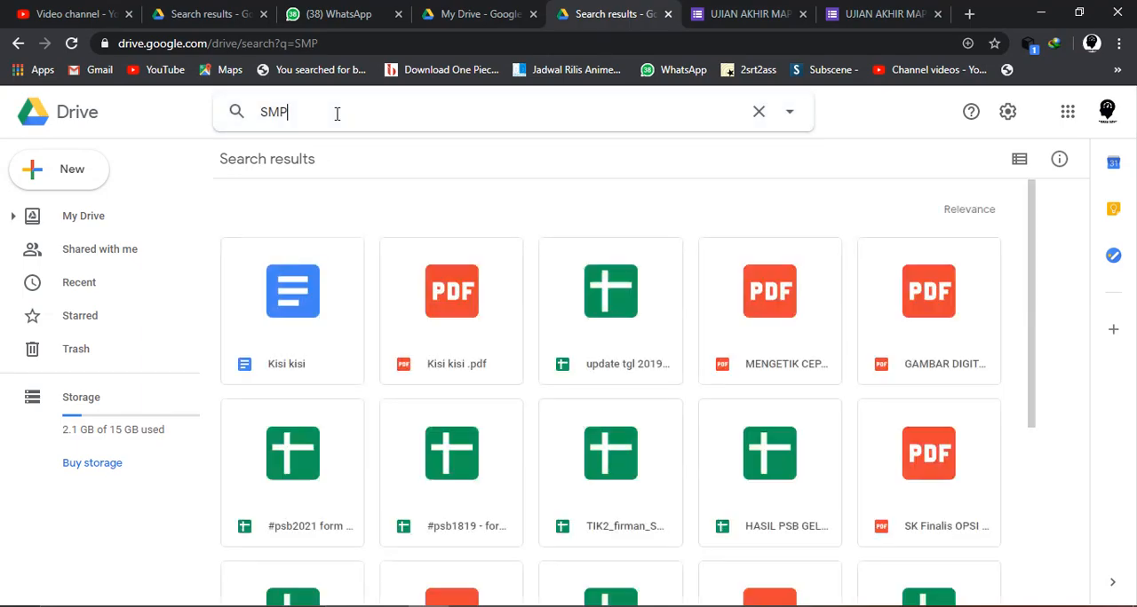
pyautogui.press('BackSpace')
pyautogui.press('BackSpace')
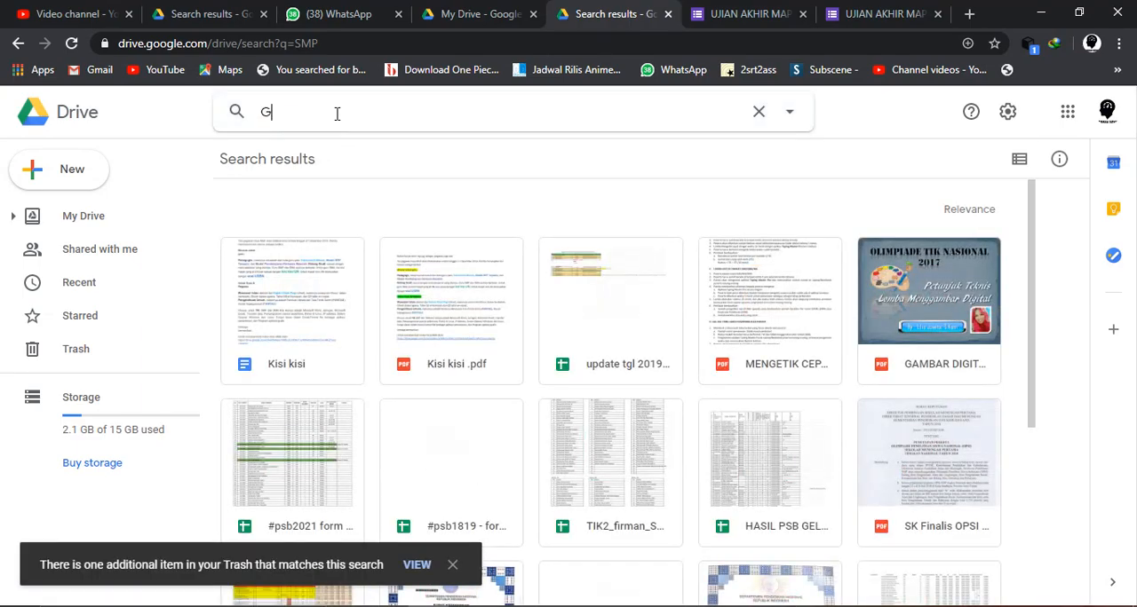
pyautogui.press('BackSpace')
pyautogui.write('UJIAN AKHI')
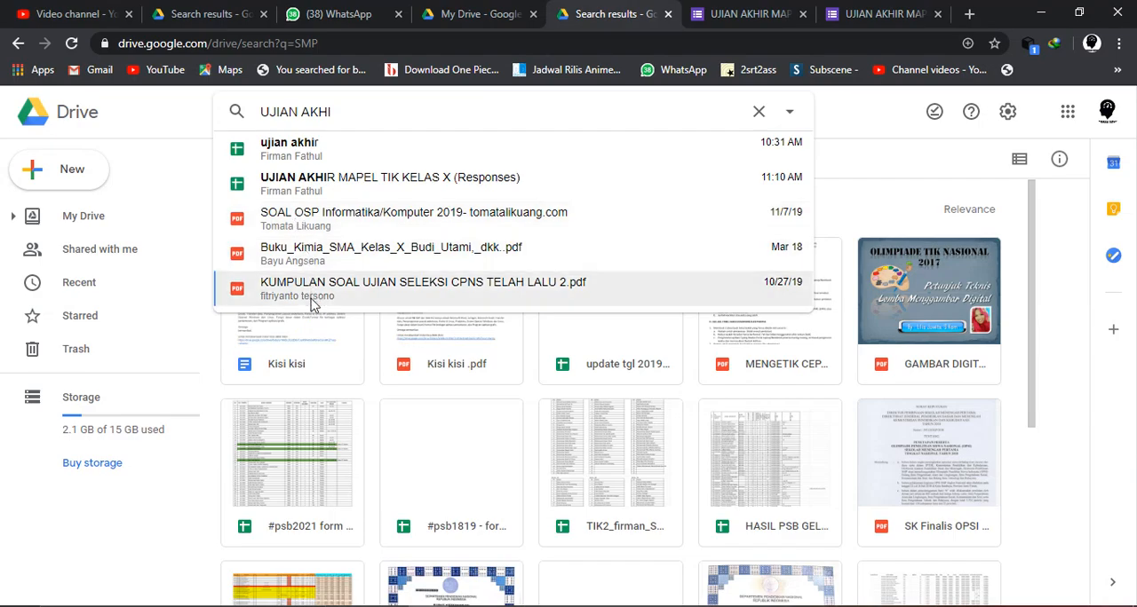
pyautogui.click(282, 189)
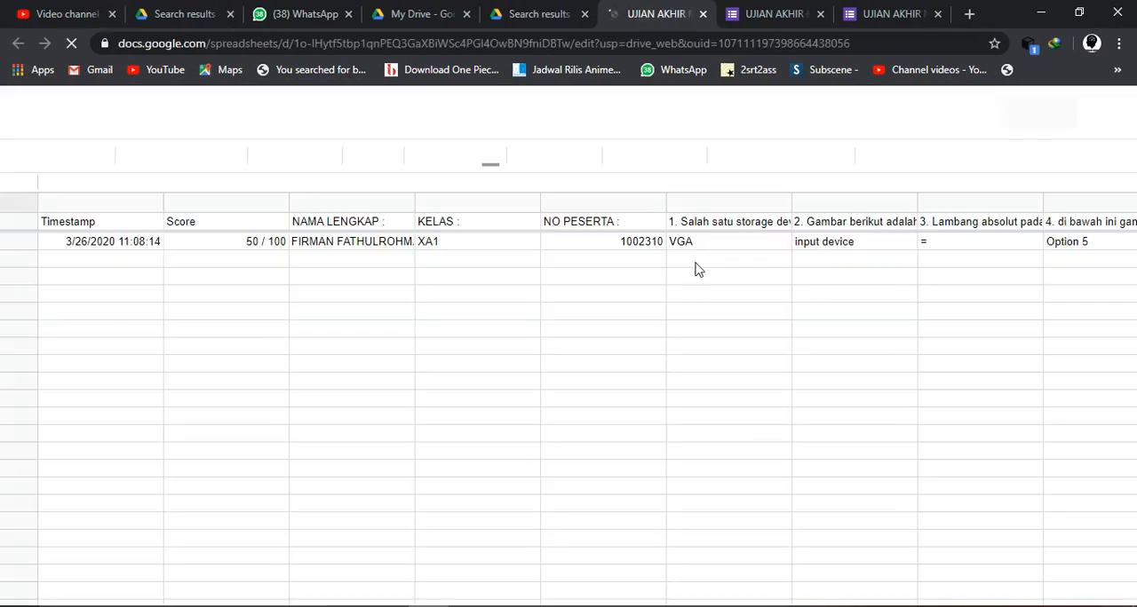
# - Return to the respondent's form page and fill in the full name, class XA4 and the participant number
pyautogui.click(784, 18)
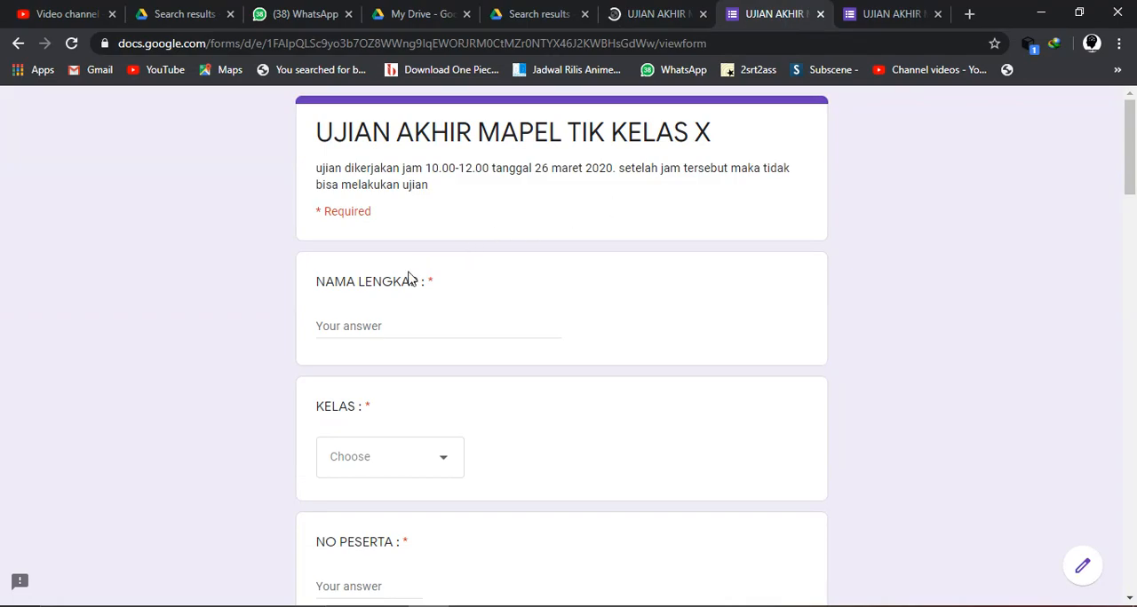
pyautogui.click(386, 469)
pyautogui.click(355, 480)
pyautogui.scroll(-3, 355, 478)
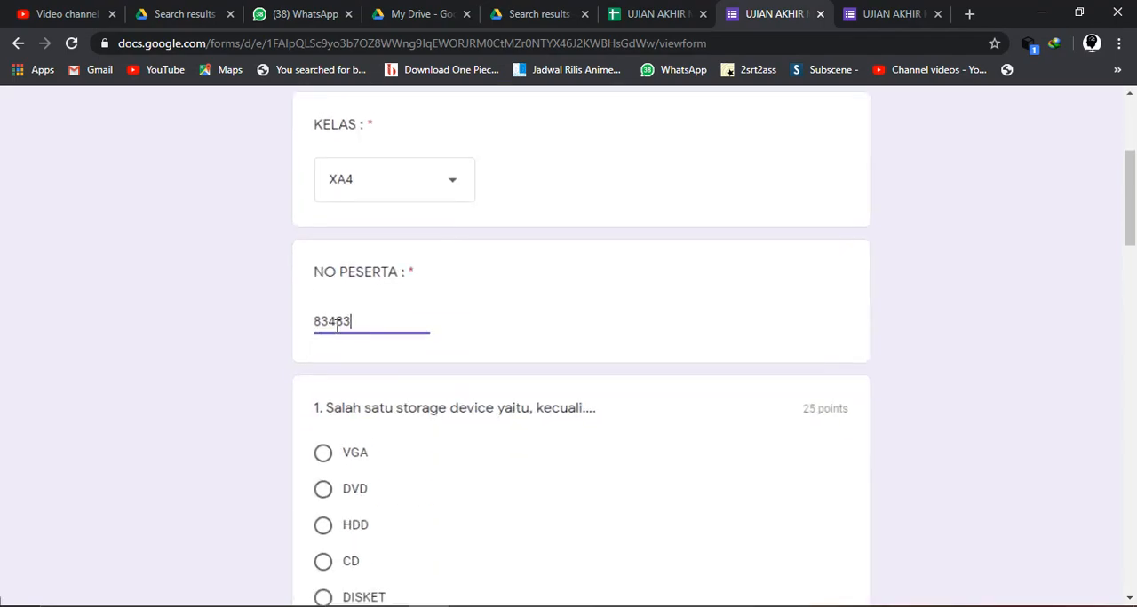
# - Answer the four questions with HDD, input device, $ and Option 2, and submit the form
pyautogui.click(337, 519)
pyautogui.scroll(-4, 330, 506)
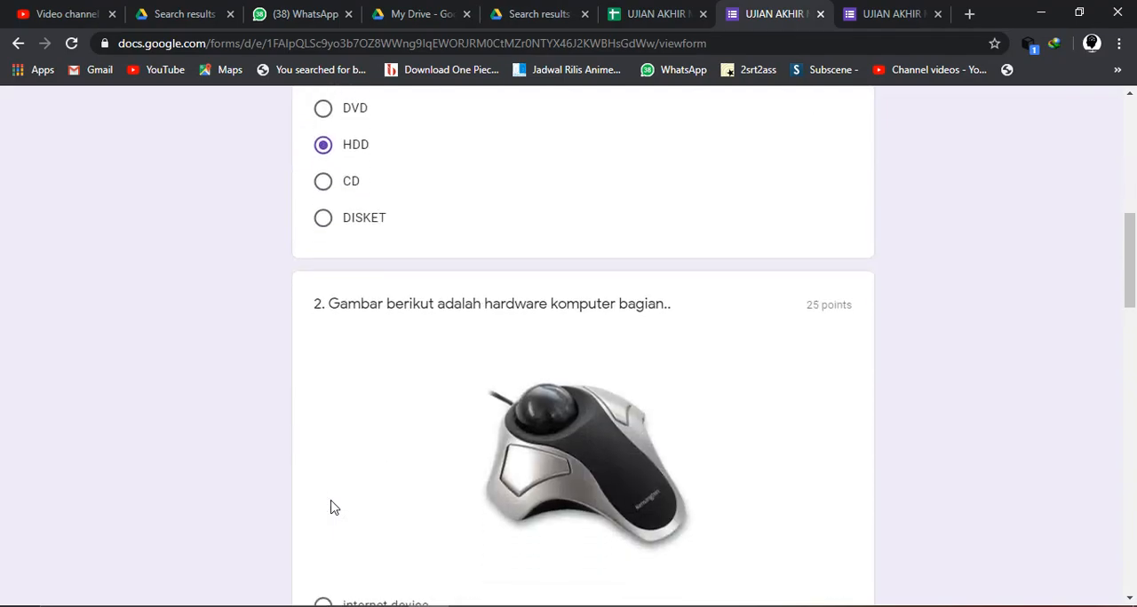
pyautogui.scroll(-3, 355, 284)
pyautogui.click(322, 345)
pyautogui.scroll(-7, 322, 348)
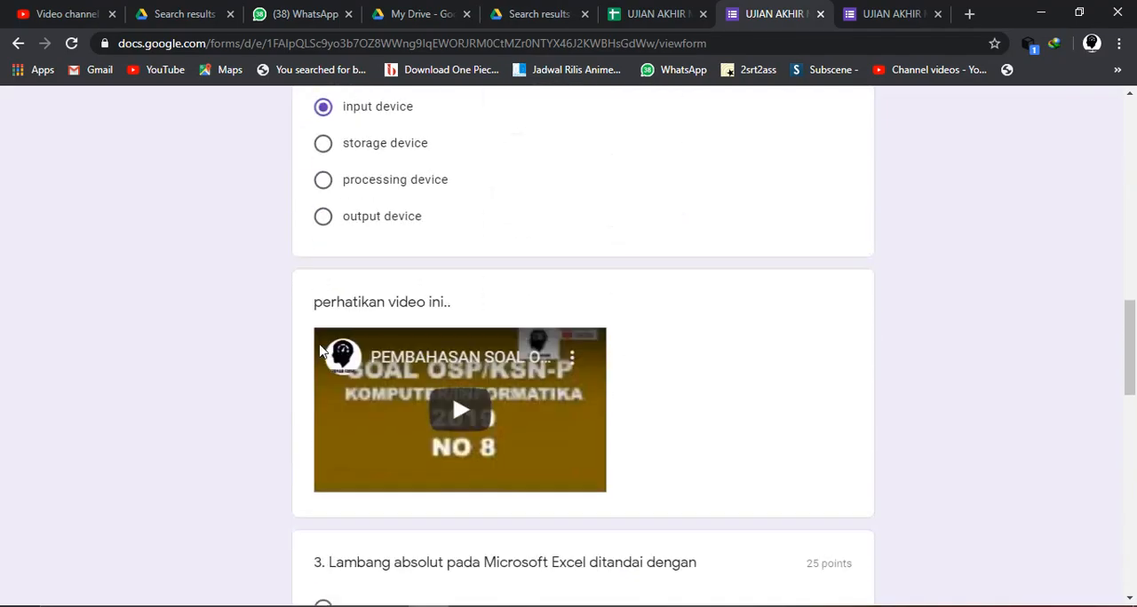
pyautogui.click(324, 335)
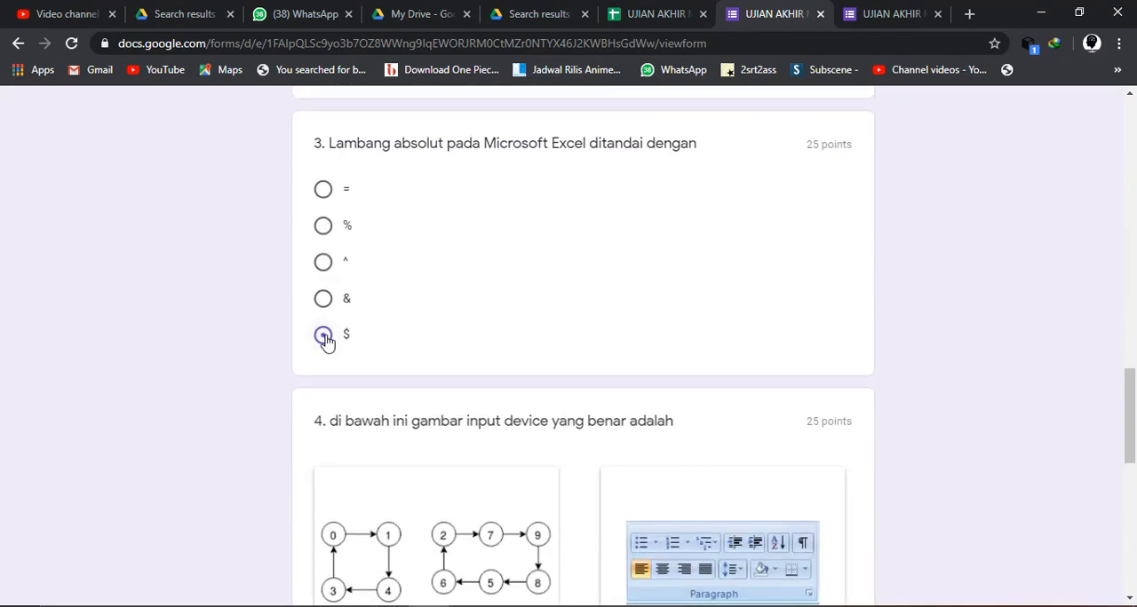
pyautogui.scroll(-6, 325, 340)
pyautogui.scroll(1, 325, 333)
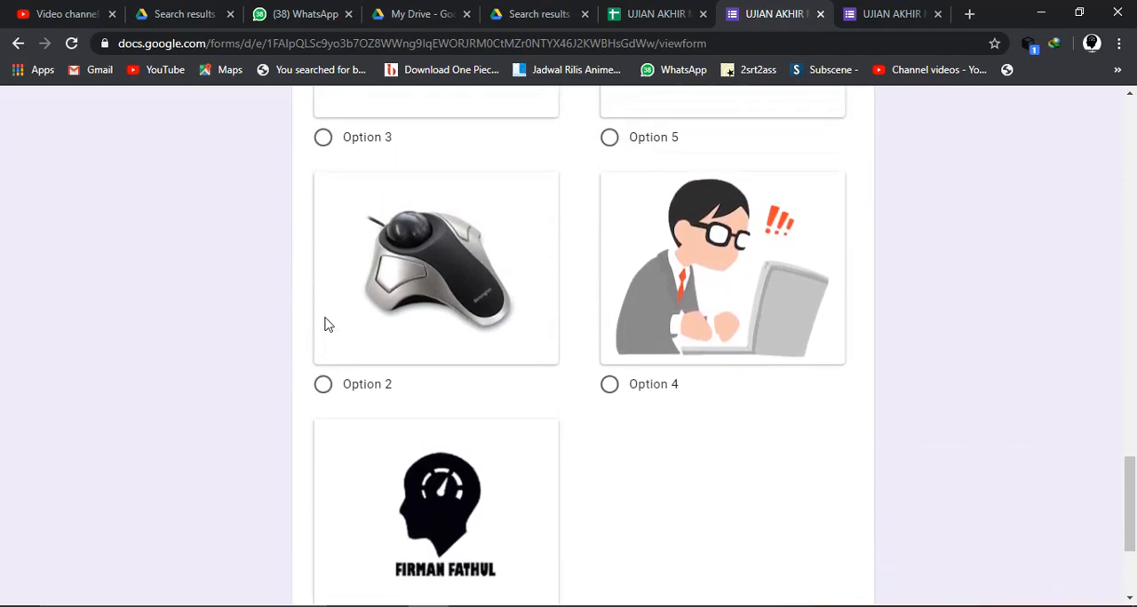
pyautogui.click(323, 385)
pyautogui.scroll(-3, 323, 392)
pyautogui.click(321, 454)
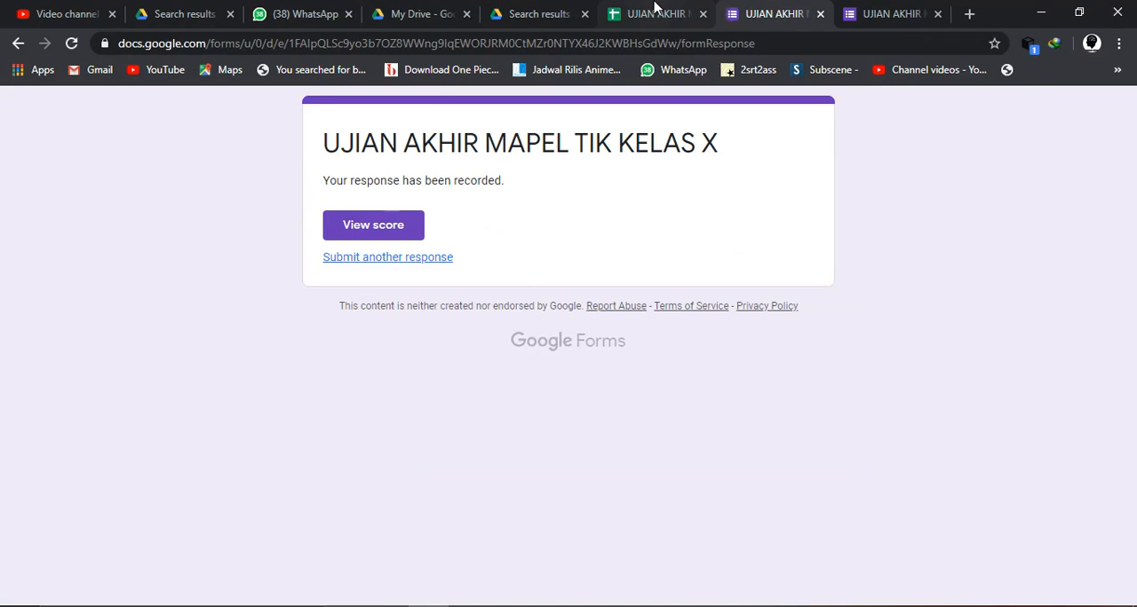
# - Check the new response in the responses spreadsheet and view the submitted test's score and correct answers
pyautogui.click(655, 10)
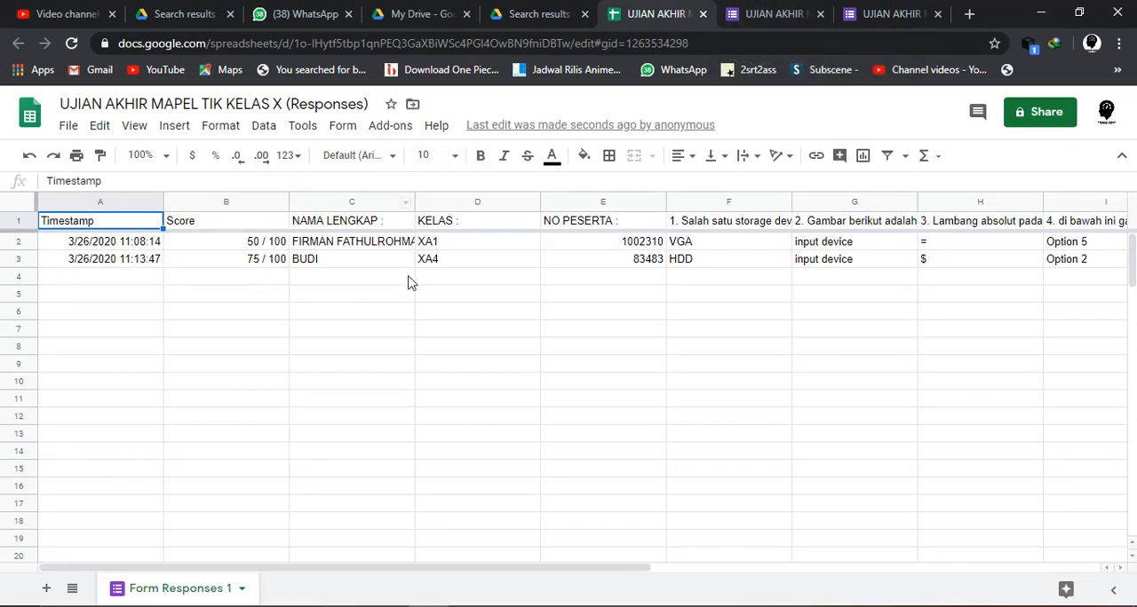
pyautogui.click(791, 9)
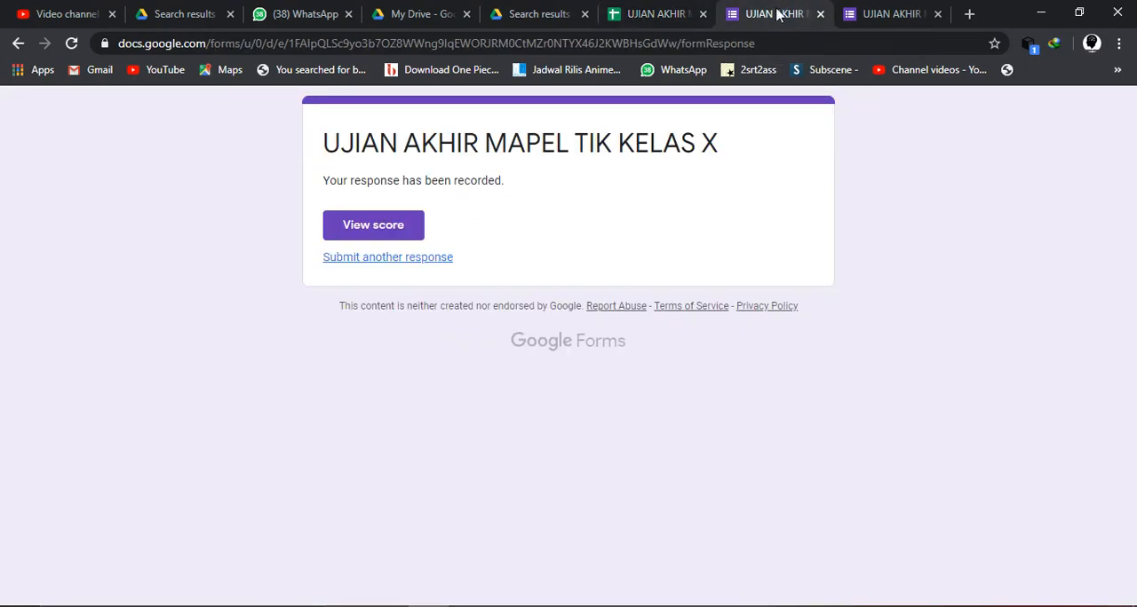
pyautogui.click(390, 227)
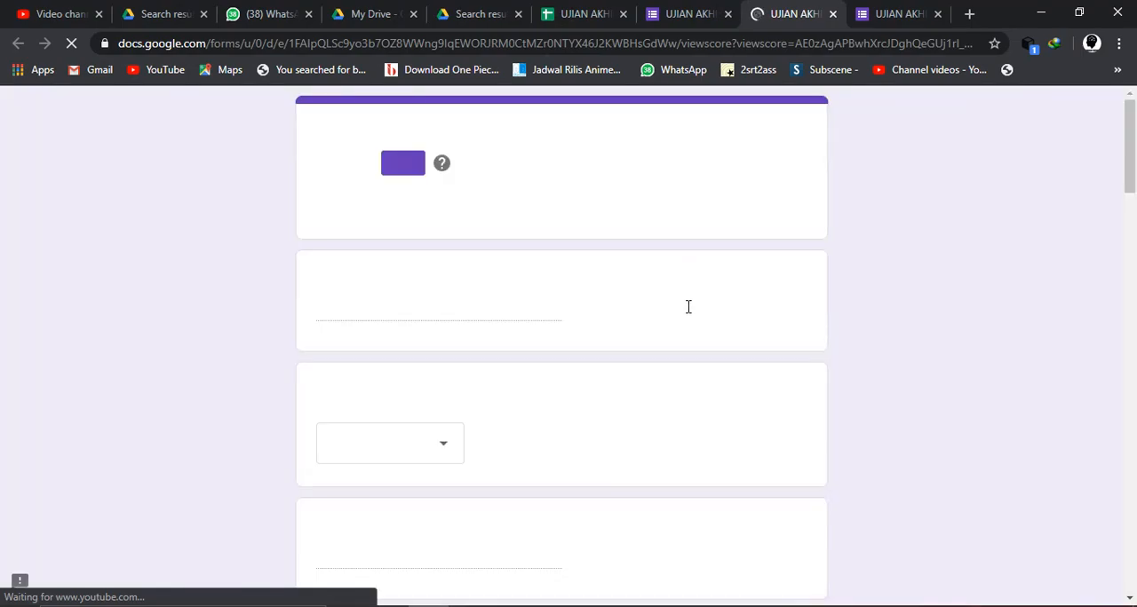
pyautogui.scroll(-3, 525, 195)
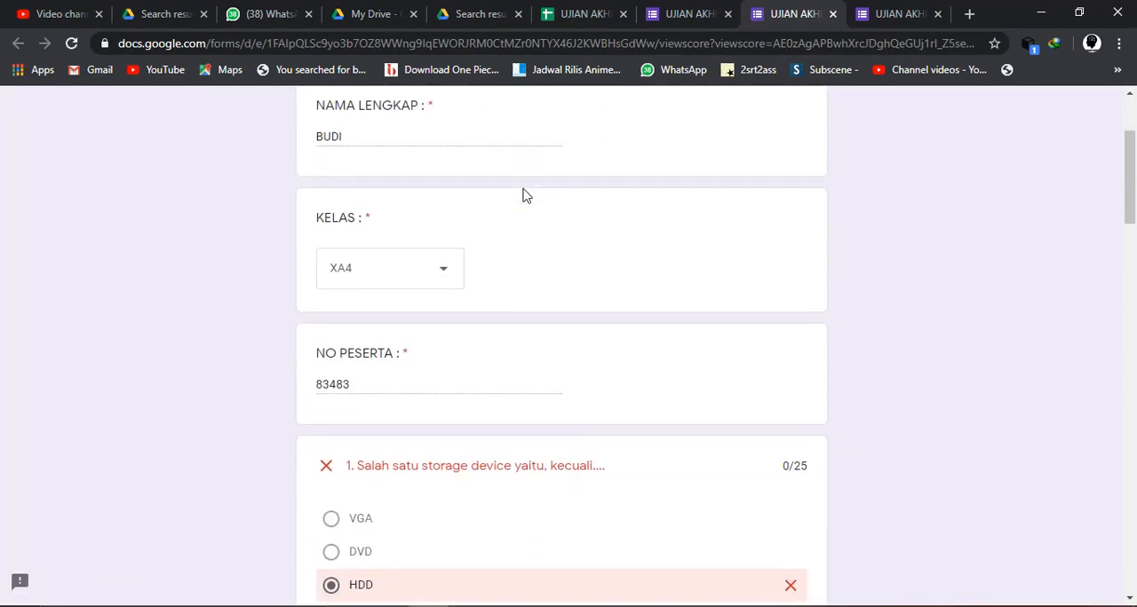
pyautogui.scroll(-2, 525, 195)
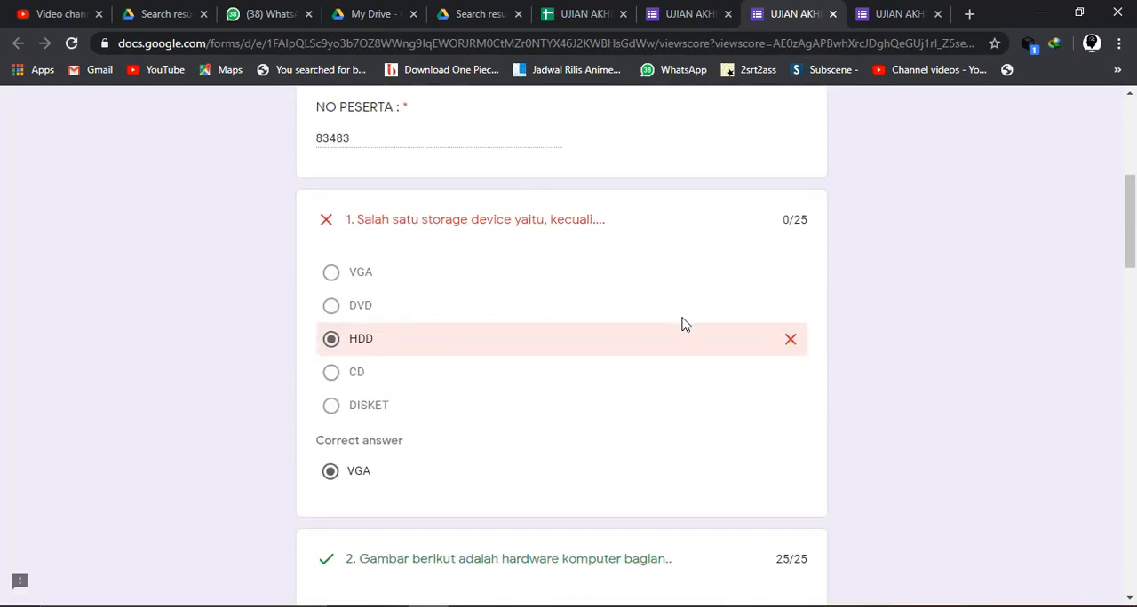
pyautogui.scroll(-1, 683, 324)
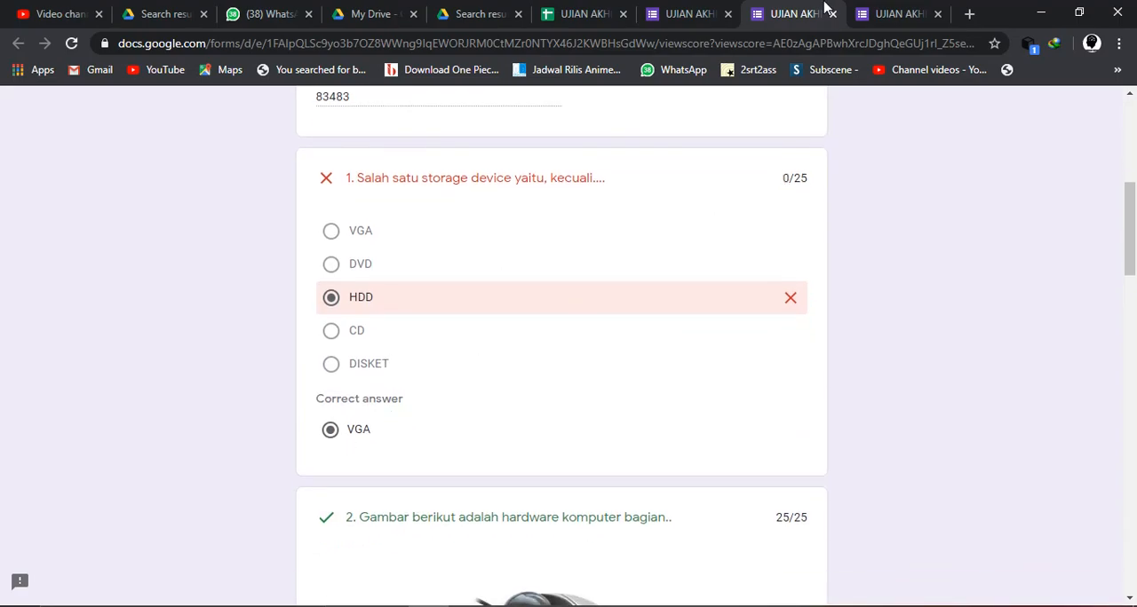
pyautogui.click(676, 13)
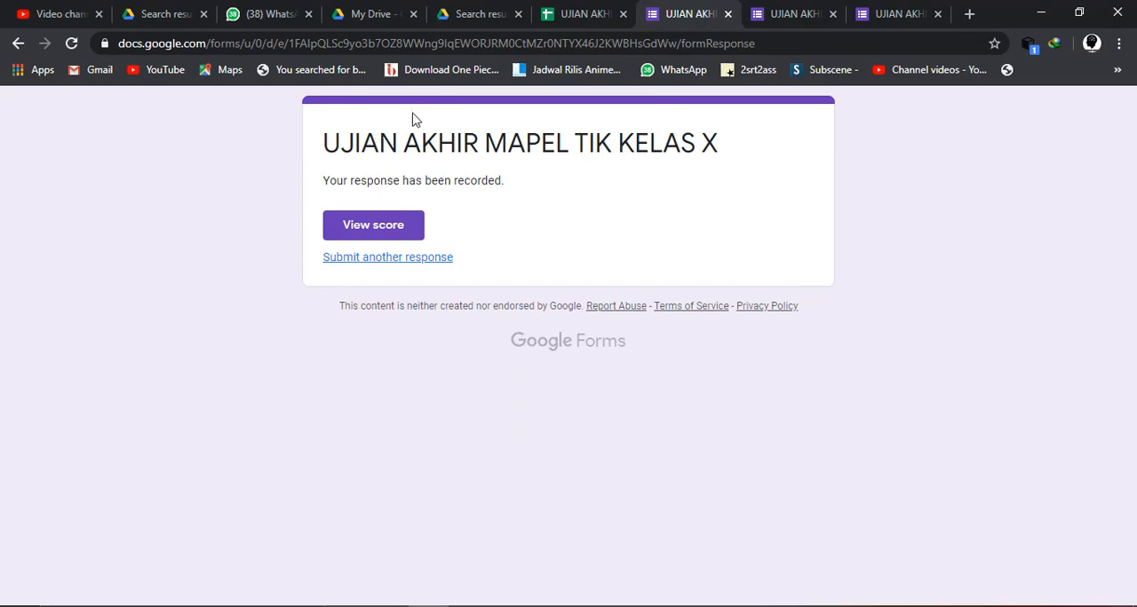
pyautogui.click(582, 13)
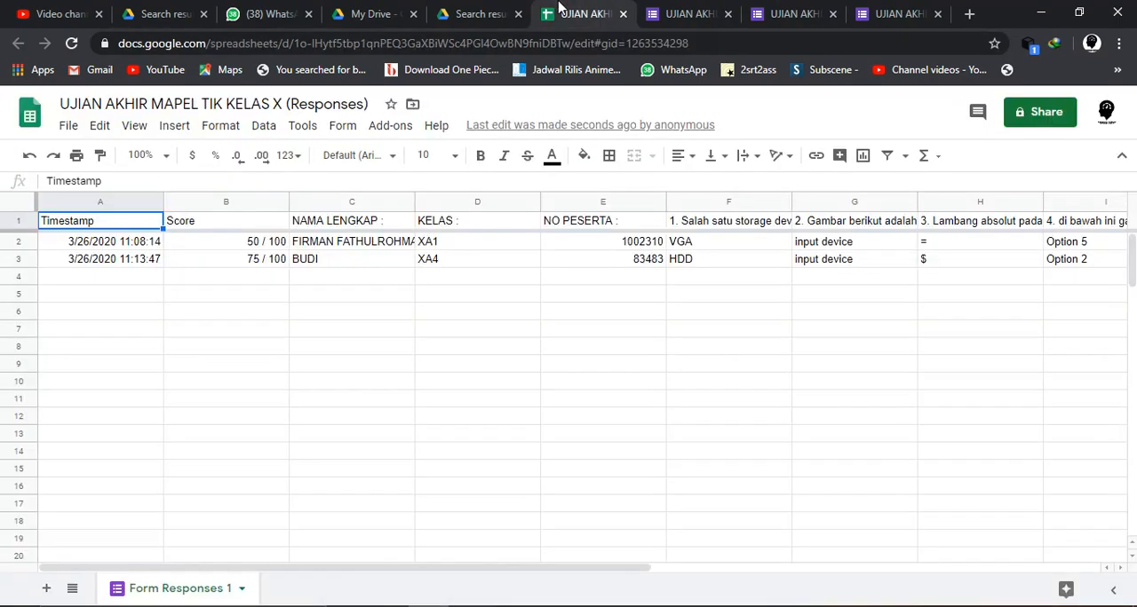
pyautogui.click(702, 16)
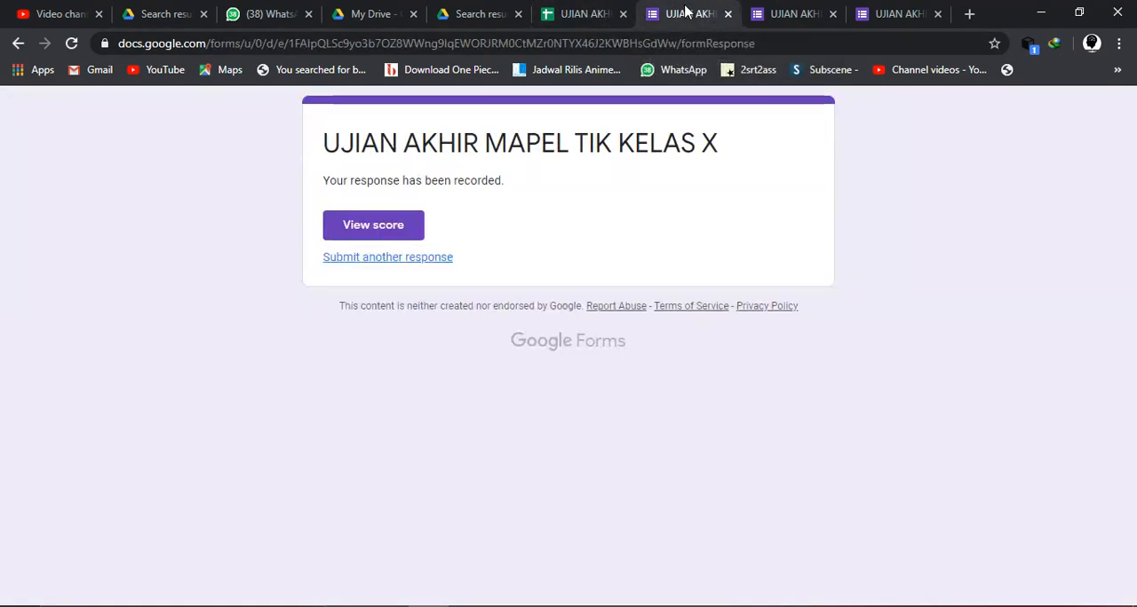
# - Switch to Google Drive and search for "UJIAN AKHIR"
pyautogui.click(495, 50)
pyautogui.write('D')
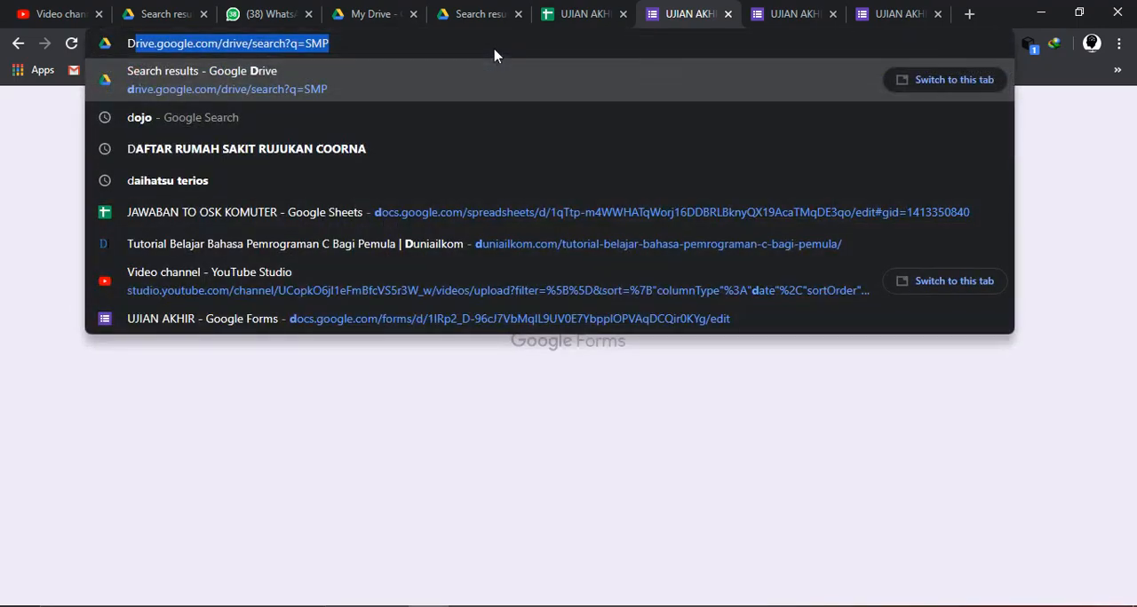
pyautogui.click(447, 16)
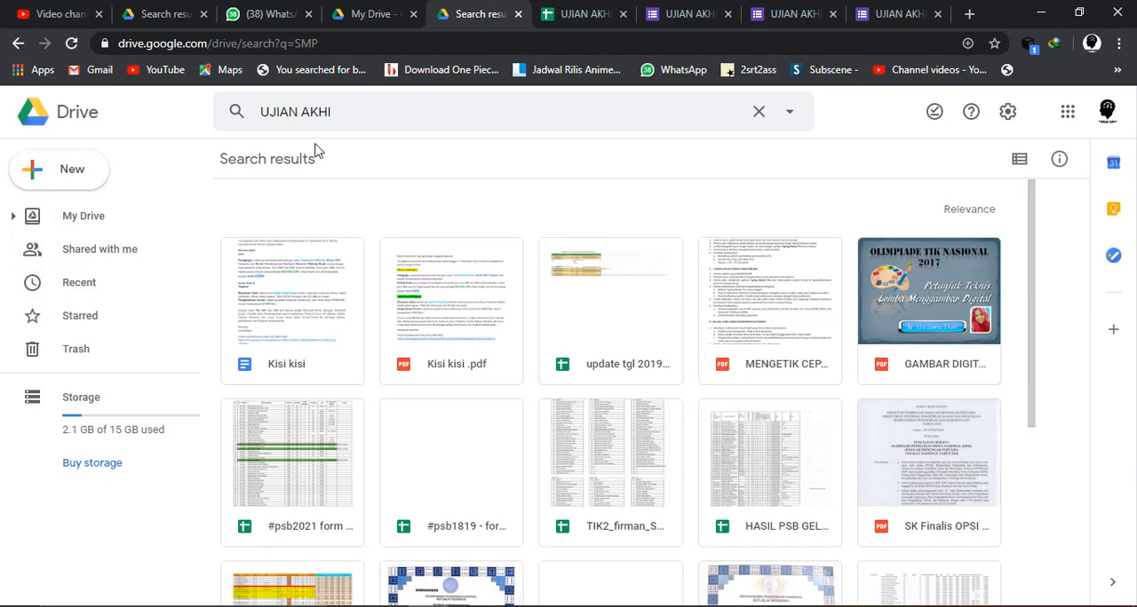
pyautogui.scroll(-4, 393, 286)
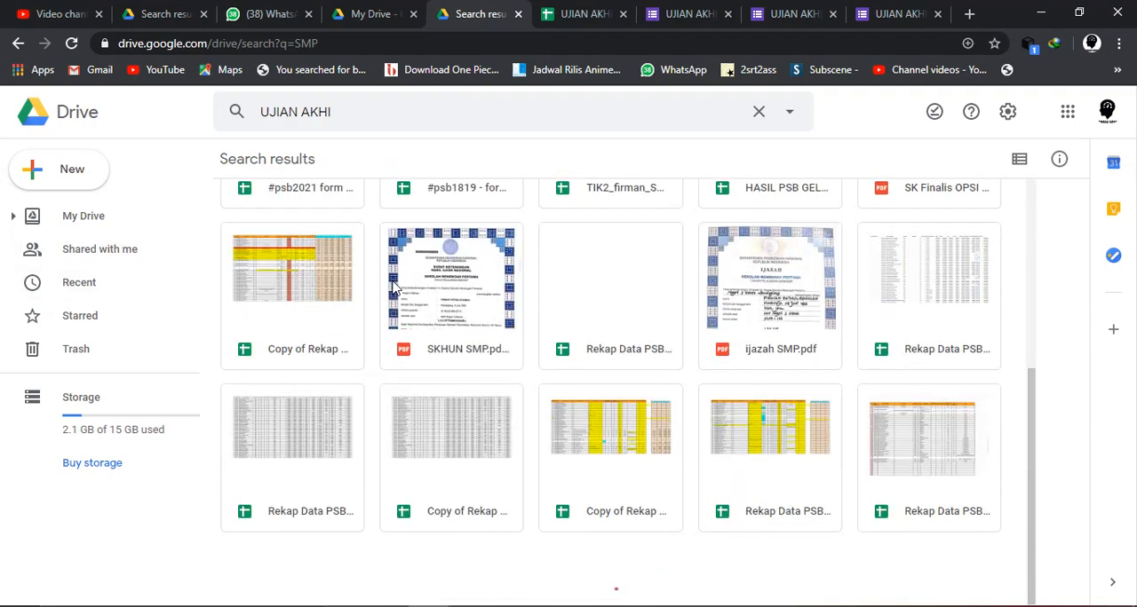
pyautogui.scroll(5, 393, 287)
pyautogui.click(347, 113)
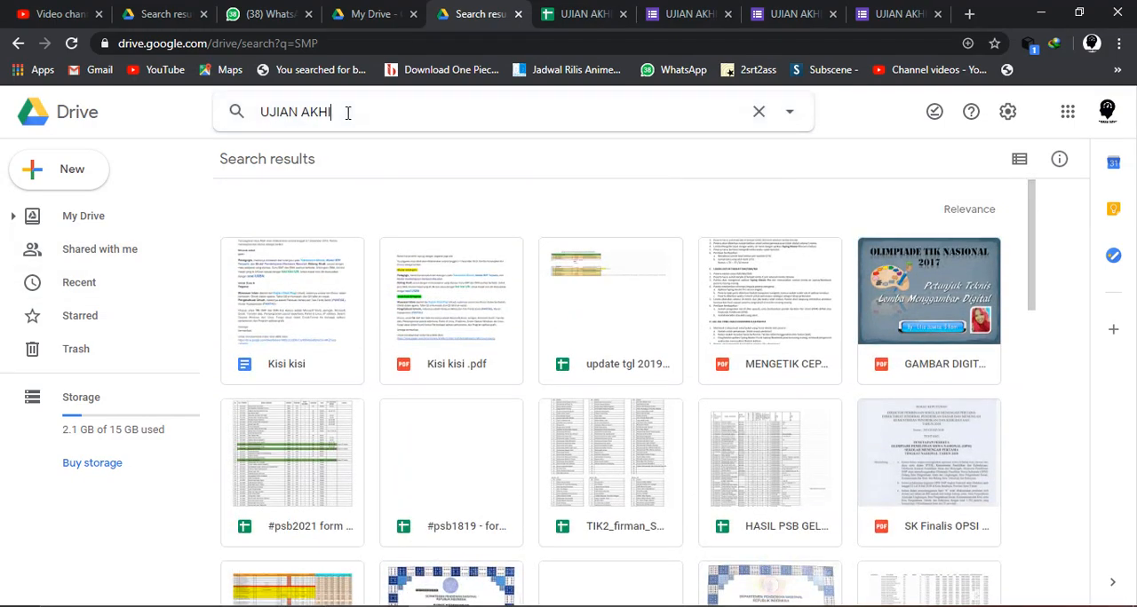
pyautogui.write('R')
pyautogui.press('Return')
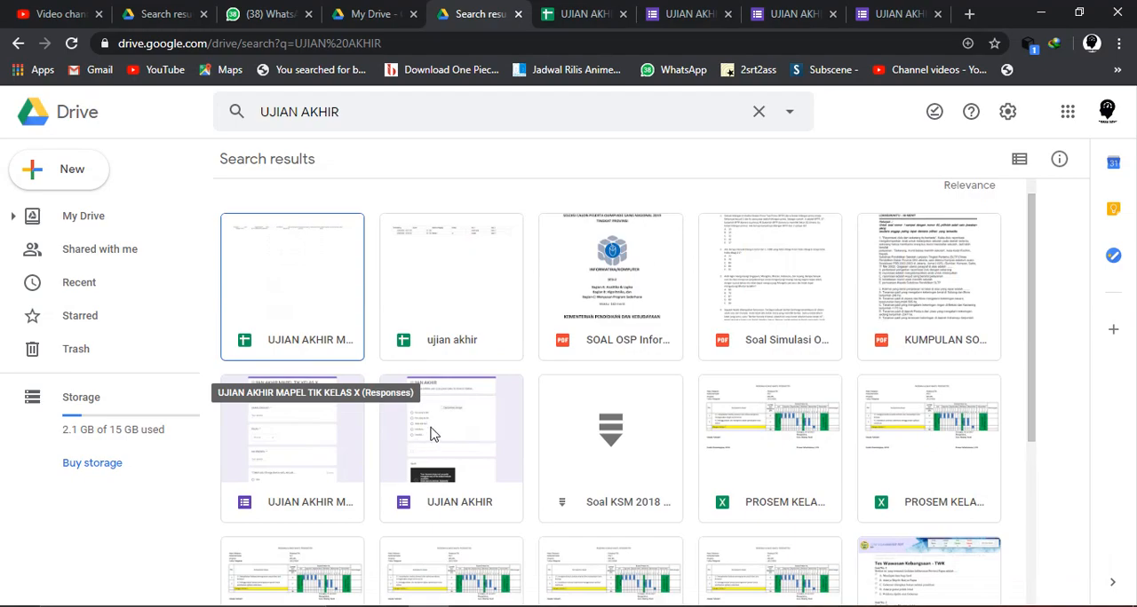
# - Open the UJIAN AKHIR MAPEL TIK KELAS X form for editing from the search results
pyautogui.click(430, 433)
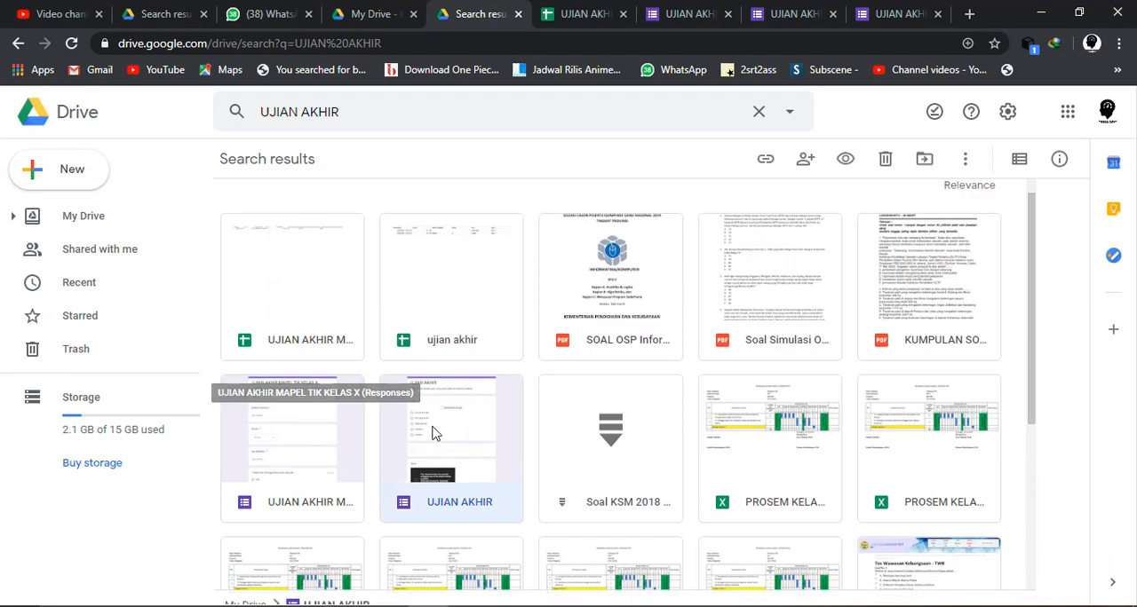
pyautogui.click(334, 442)
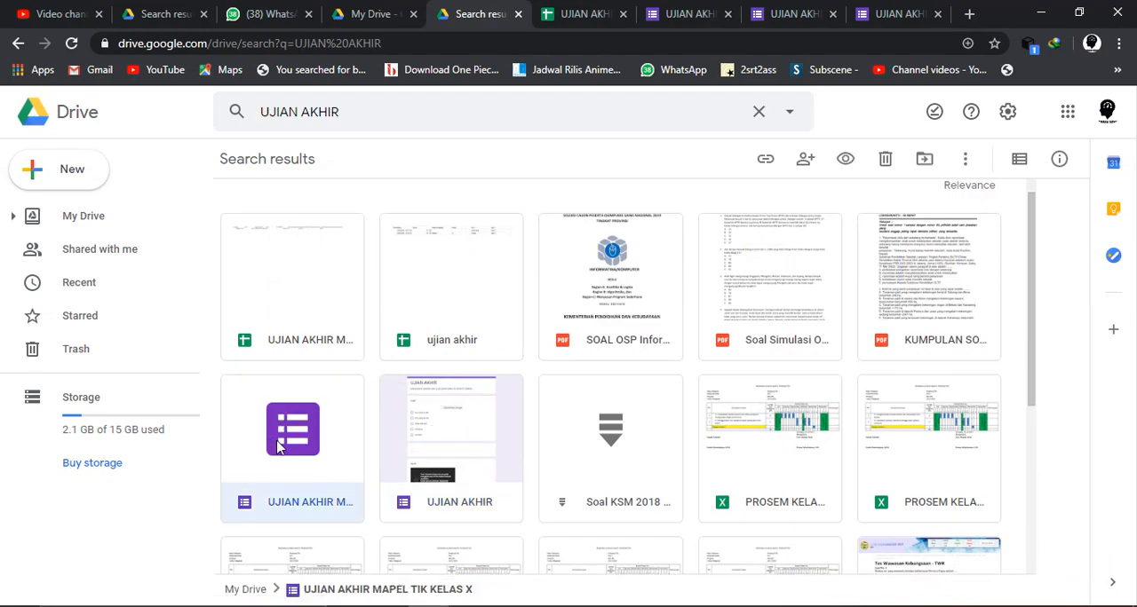
pyautogui.doubleClick(278, 446)
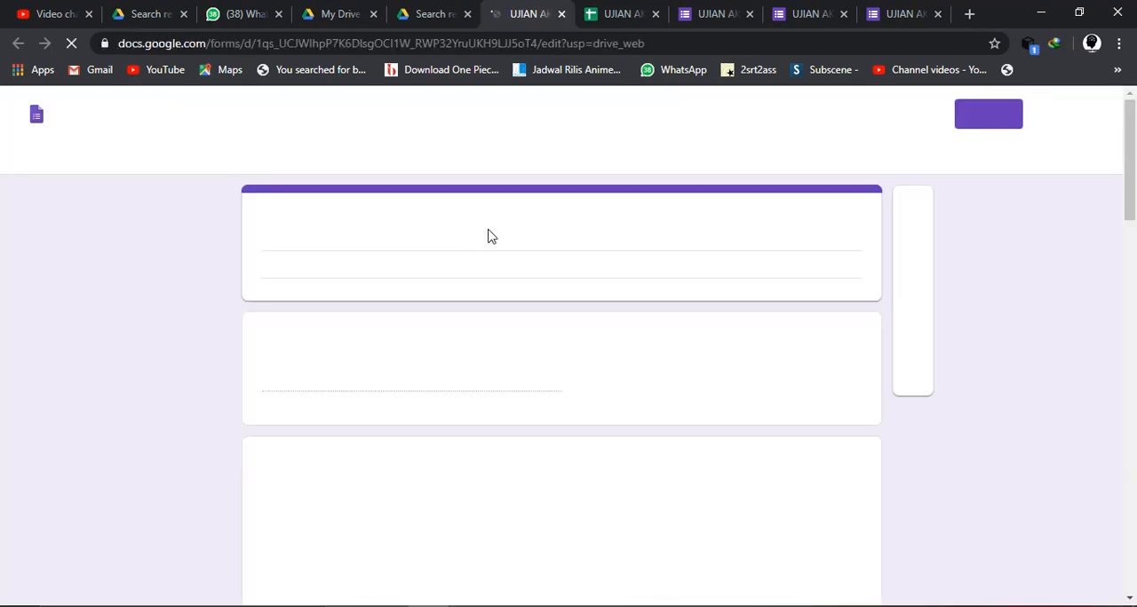
pyautogui.scroll(-3, 557, 410)
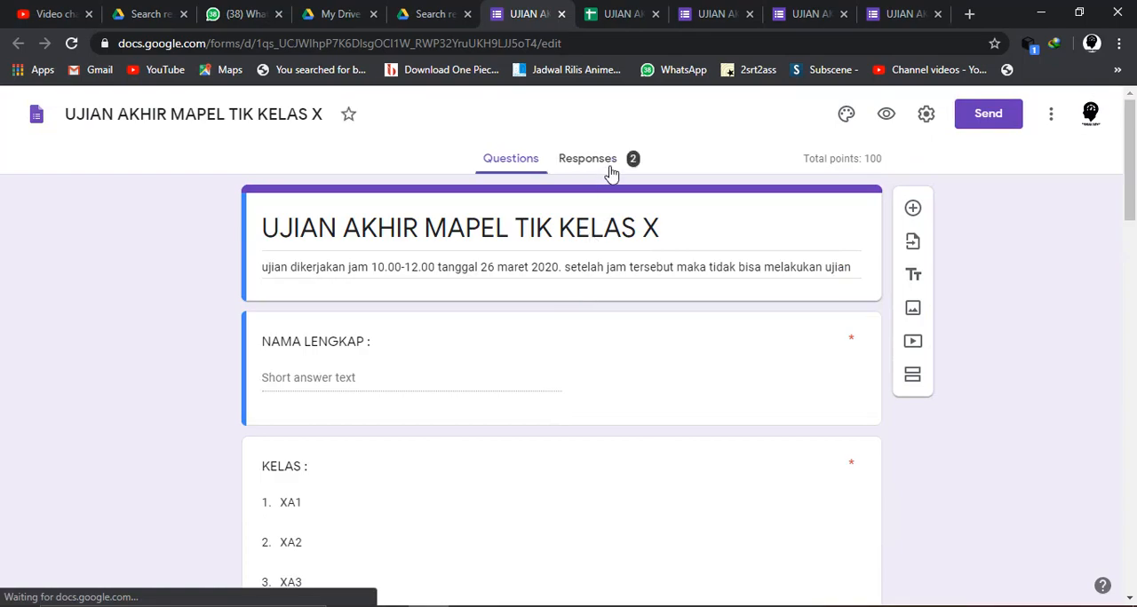
# - Open the form's responses and examine the summary's score distribution, class chart and per-question answer charts
pyautogui.click(610, 171)
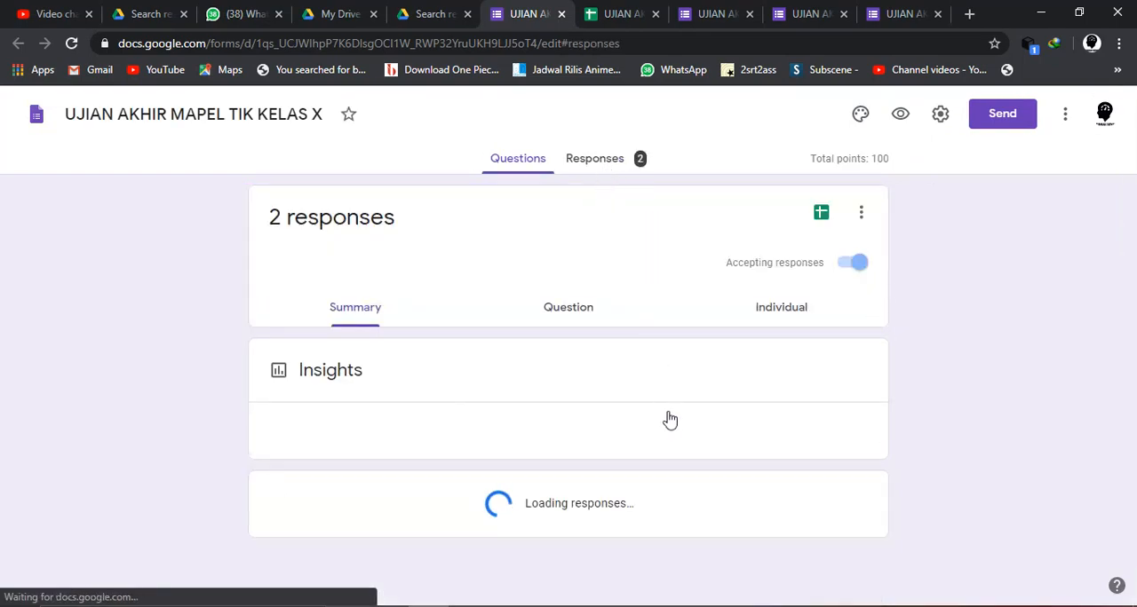
pyautogui.scroll(-3, 611, 449)
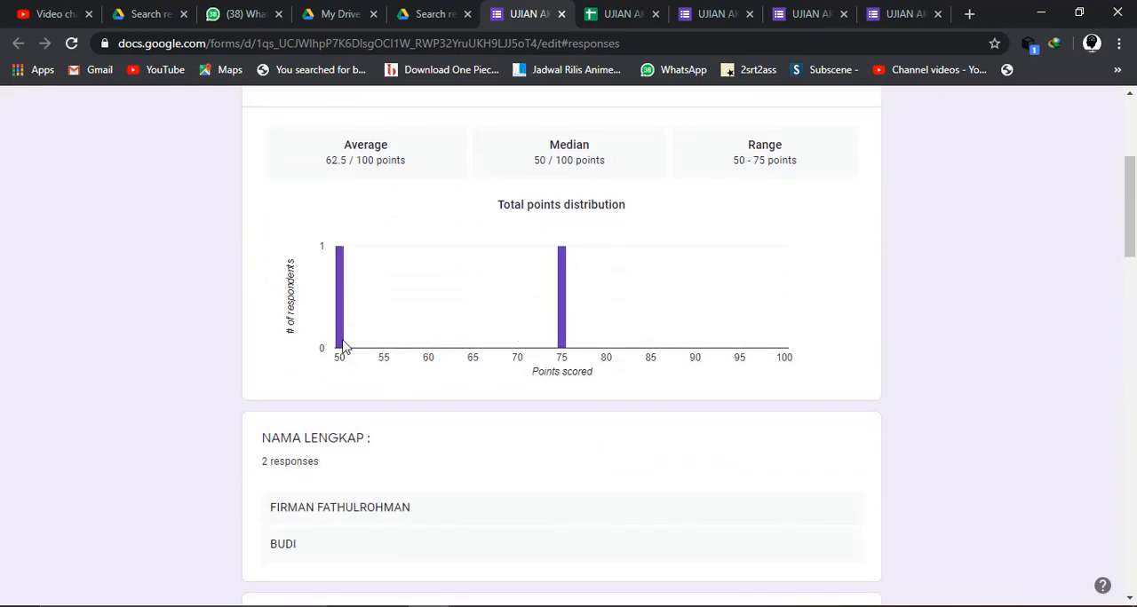
pyautogui.scroll(-15, 523, 460)
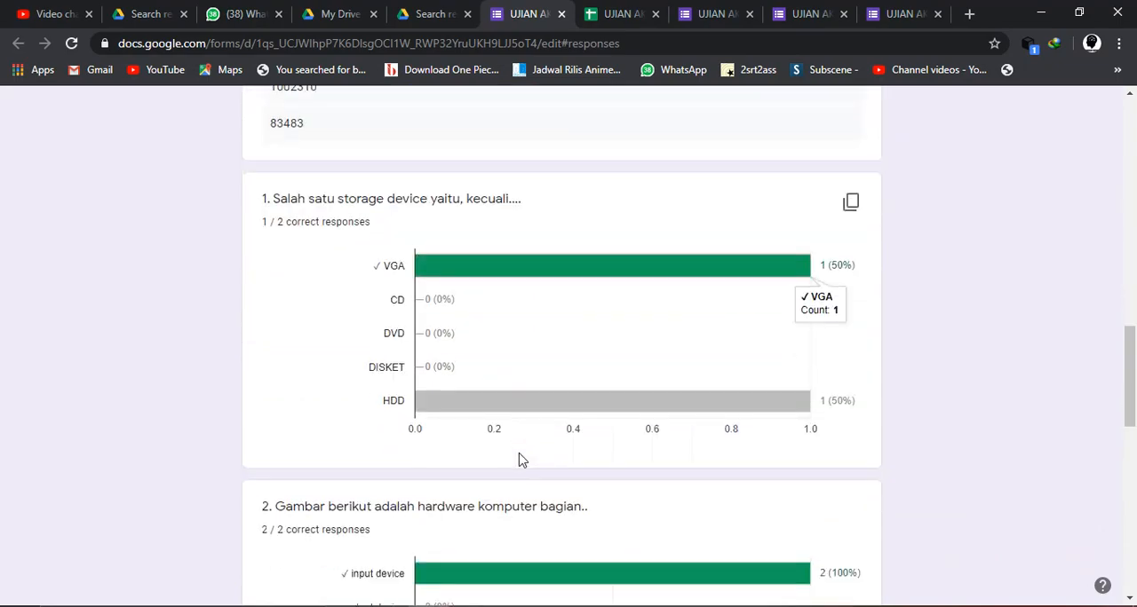
pyautogui.scroll(-2, 523, 460)
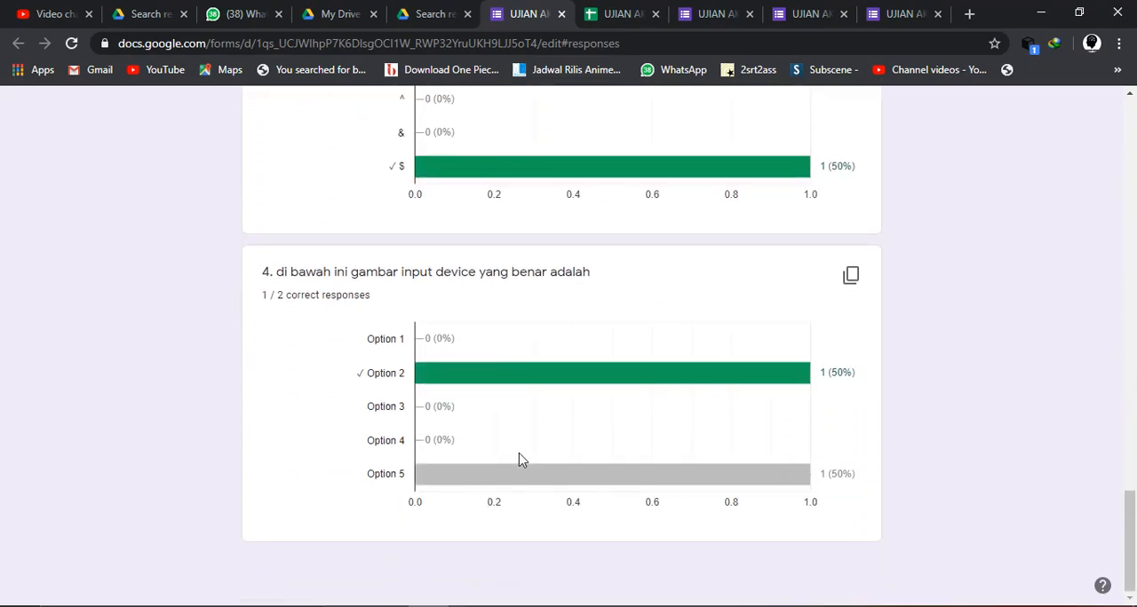
pyautogui.scroll(1, 522, 460)
pyautogui.scroll(12, 523, 460)
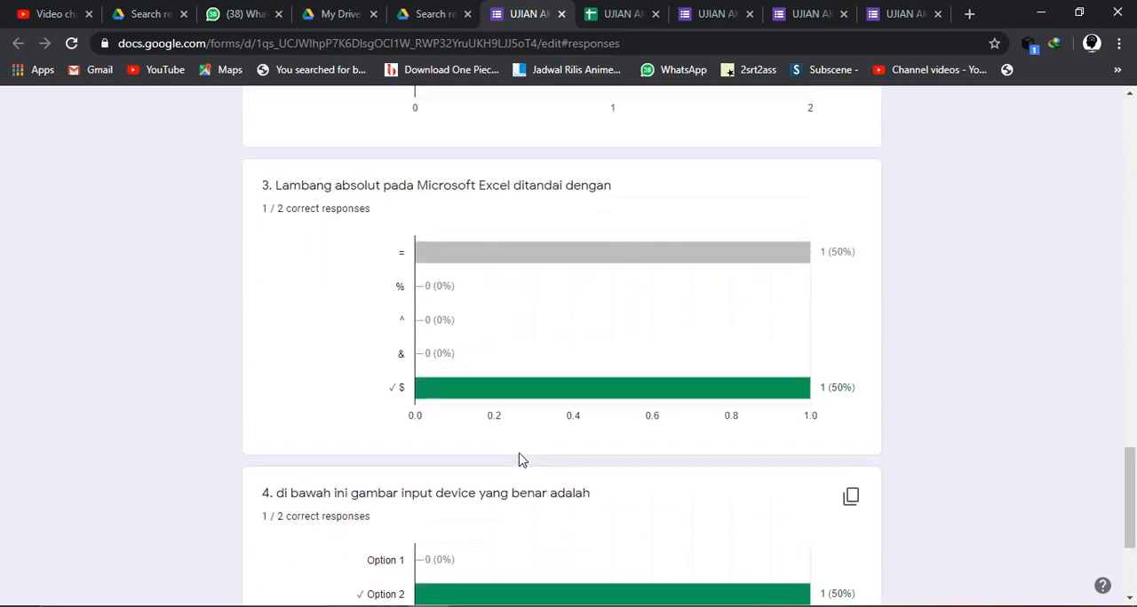
pyautogui.scroll(4, 522, 460)
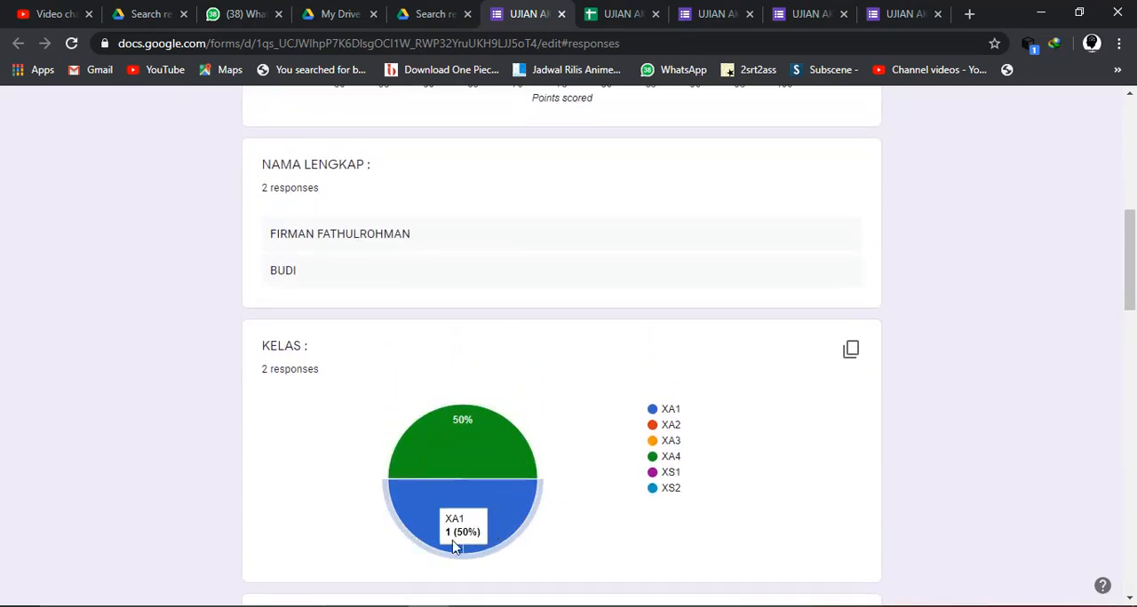
pyautogui.moveTo(462, 458)
pyautogui.scroll(7, 460, 469)
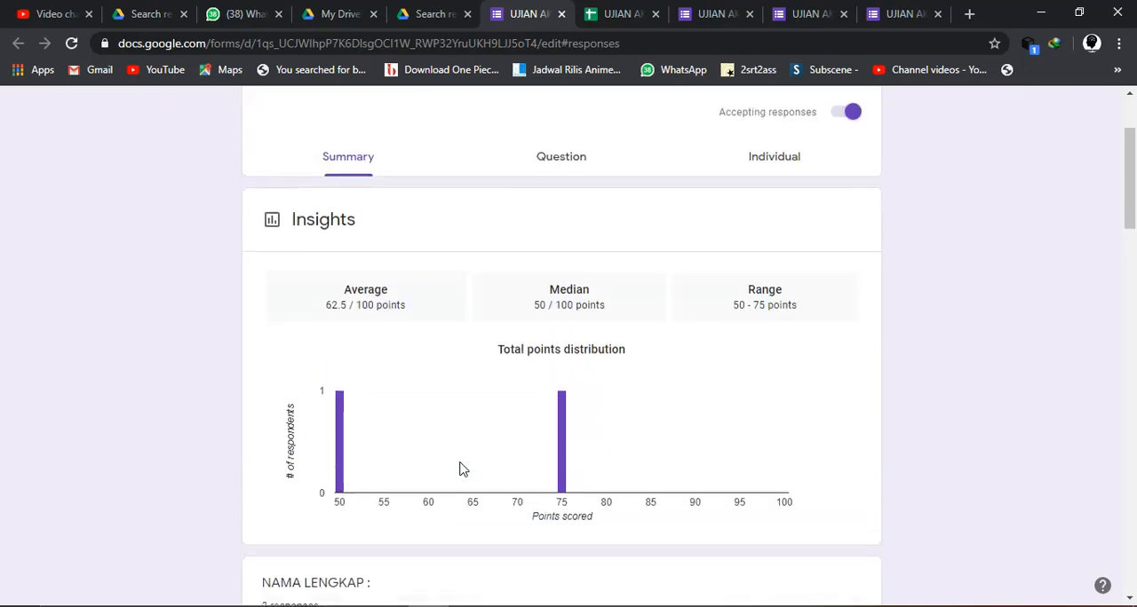
# - Examine the responses by question, starting with NAMA LENGKAP, and the first individual response
pyautogui.click(577, 308)
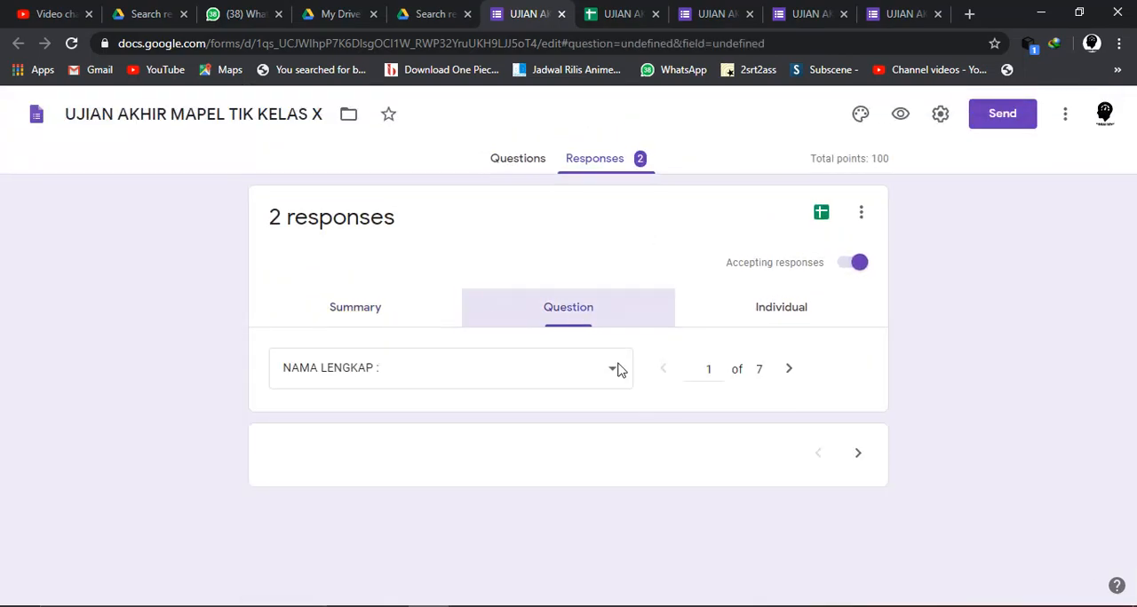
pyautogui.scroll(-4, 647, 414)
pyautogui.scroll(5, 646, 414)
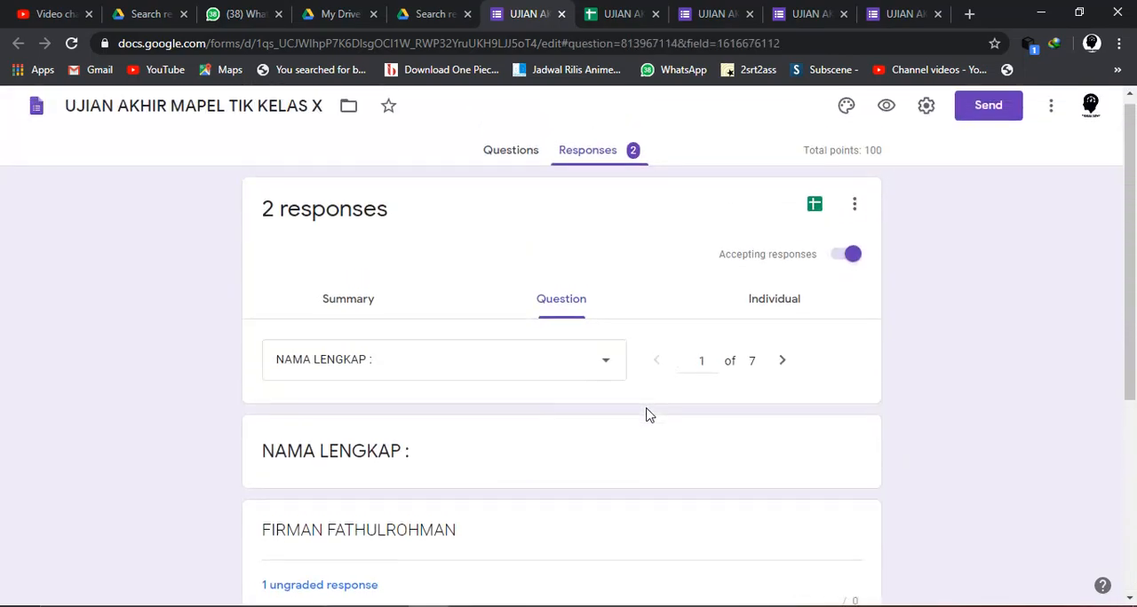
pyautogui.click(720, 315)
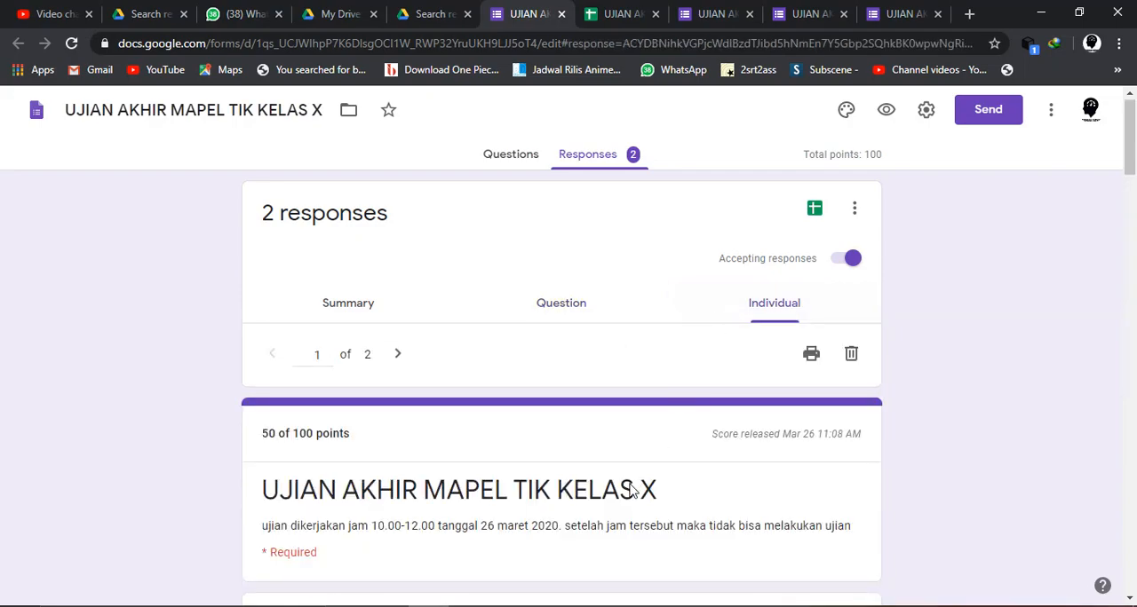
pyautogui.scroll(-5, 630, 489)
pyautogui.scroll(6, 631, 491)
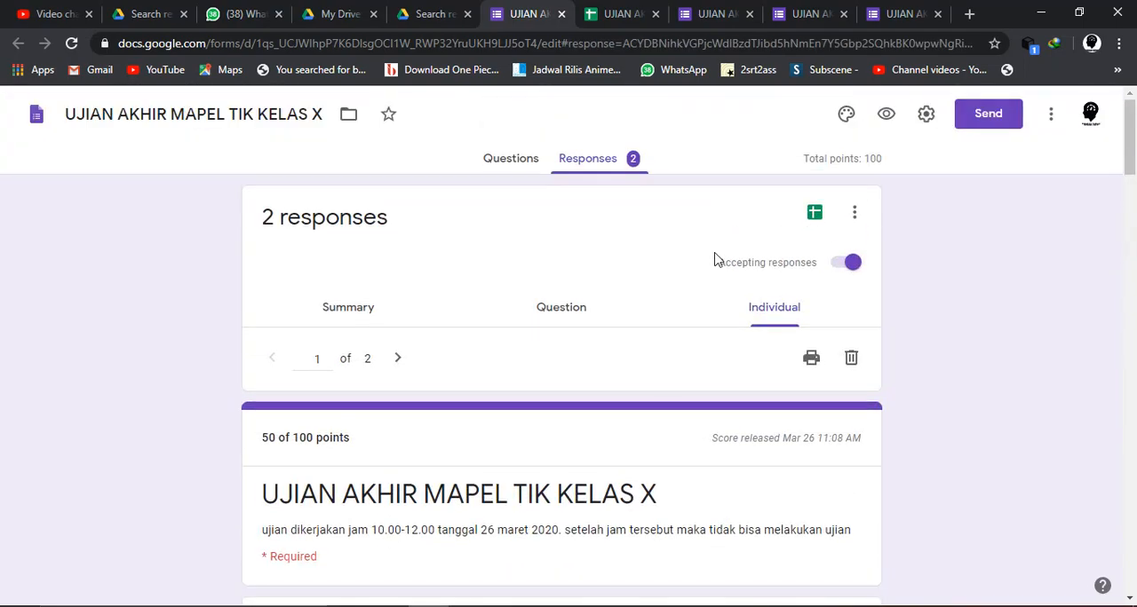
# - Open the form's linked responses spreadsheet from its response overview
pyautogui.click(814, 214)
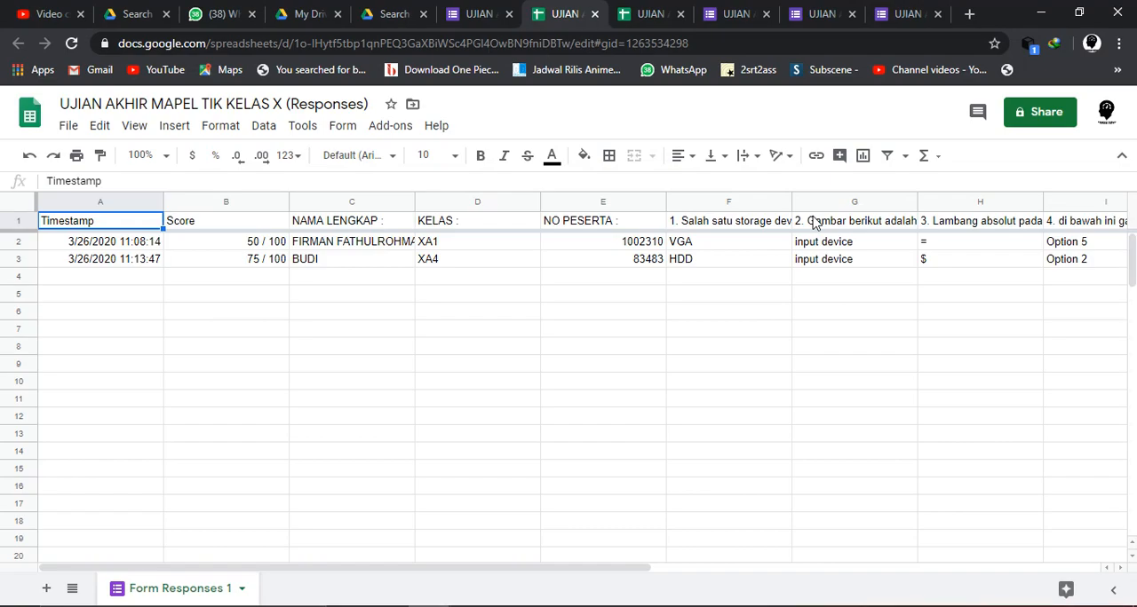
pyautogui.click(888, 606)
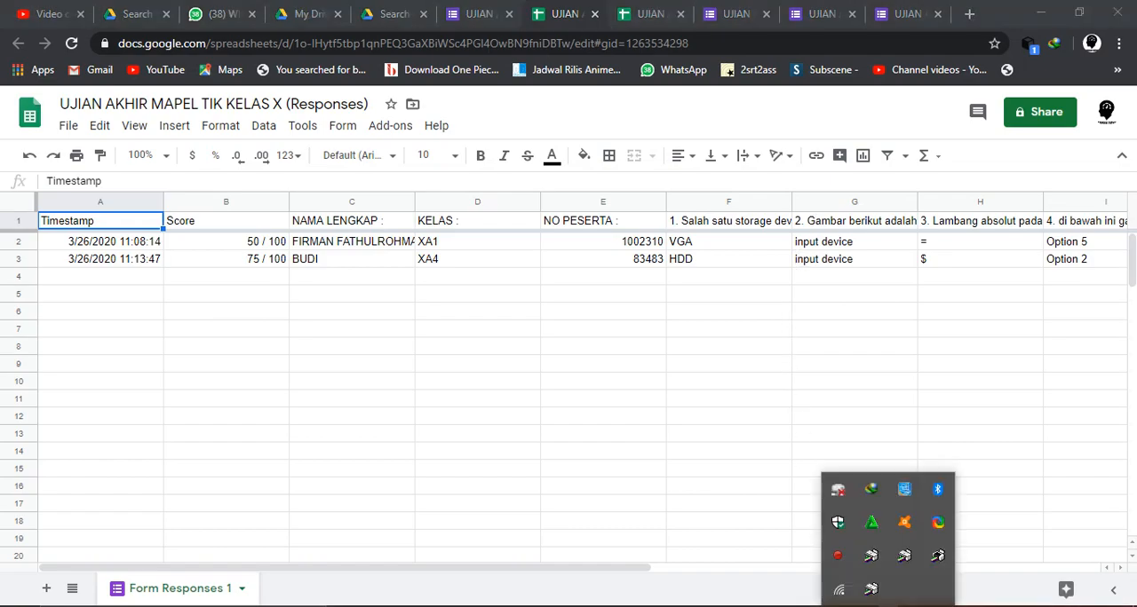